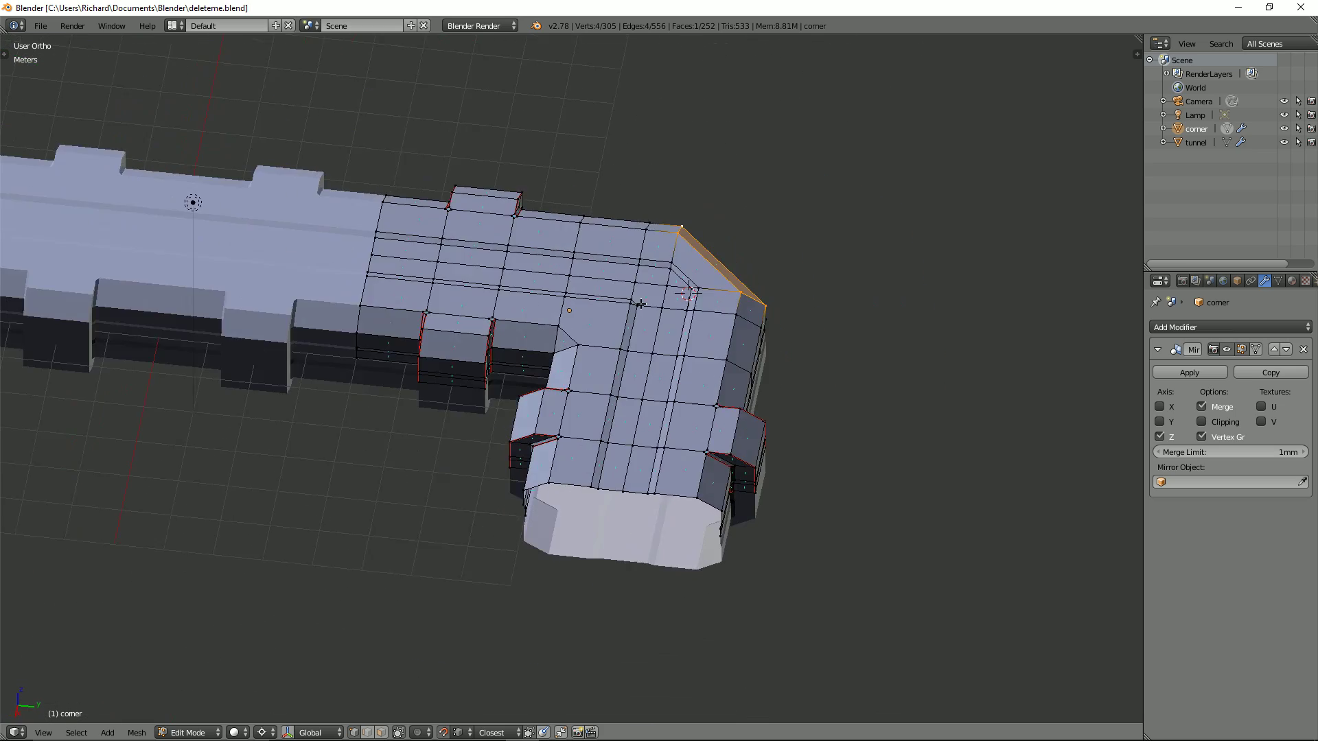
Open the recent file tunnel02.blend.
scroll(596, 335, "up", 2)
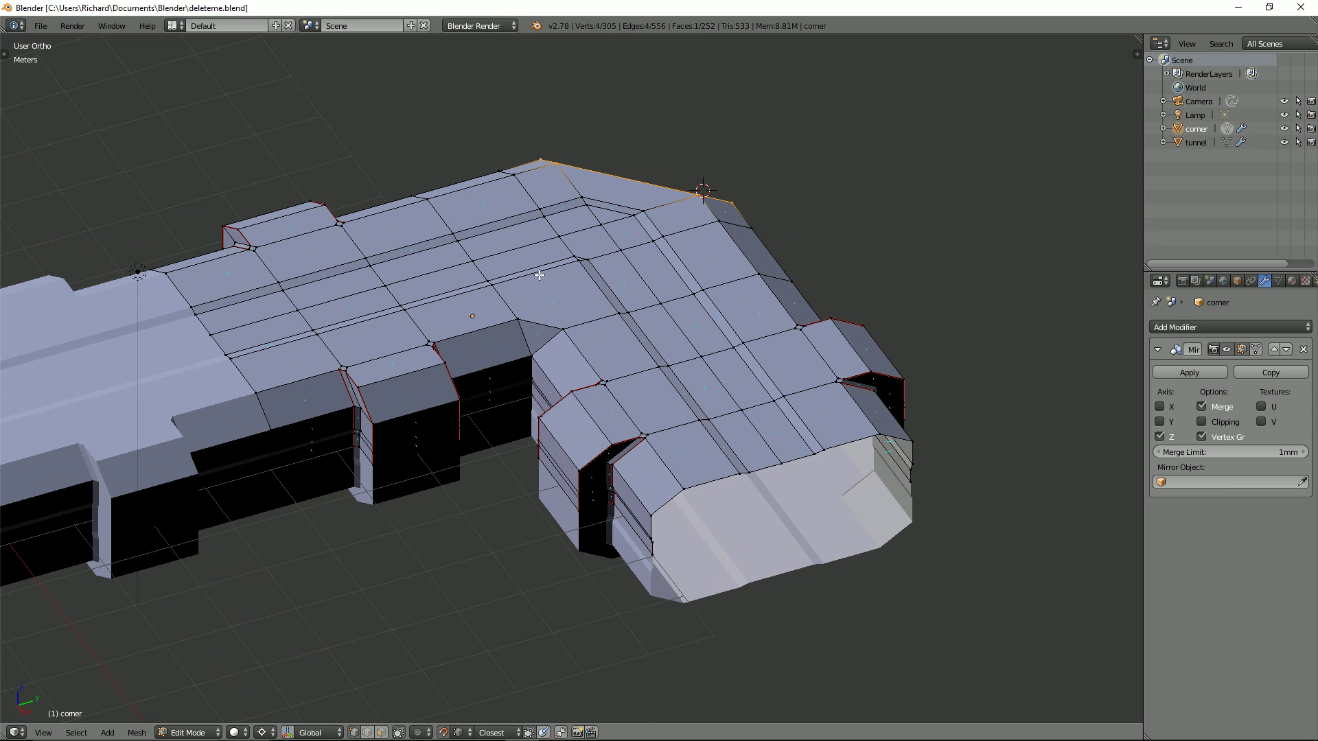
mouse_move(560, 264)
middle_mouse_down()
mouse_move(674, 279)
mouse_move(598, 294)
mouse_move(605, 280)
mouse_move(532, 256)
mouse_move(527, 237)
mouse_move(534, 264)
middle_mouse_up()
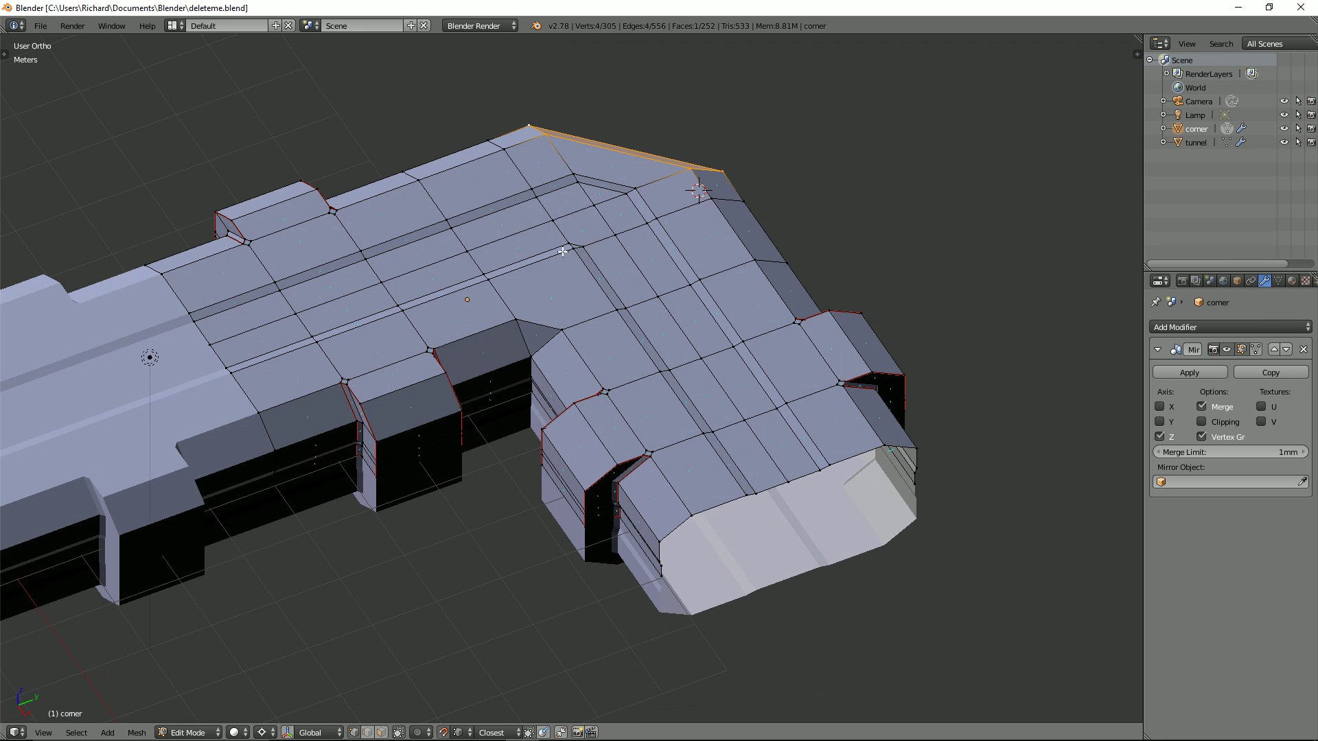
mouse_move(548, 258)
middle_mouse_down()
mouse_move(529, 250)
mouse_move(565, 259)
mouse_move(531, 248)
middle_mouse_up()
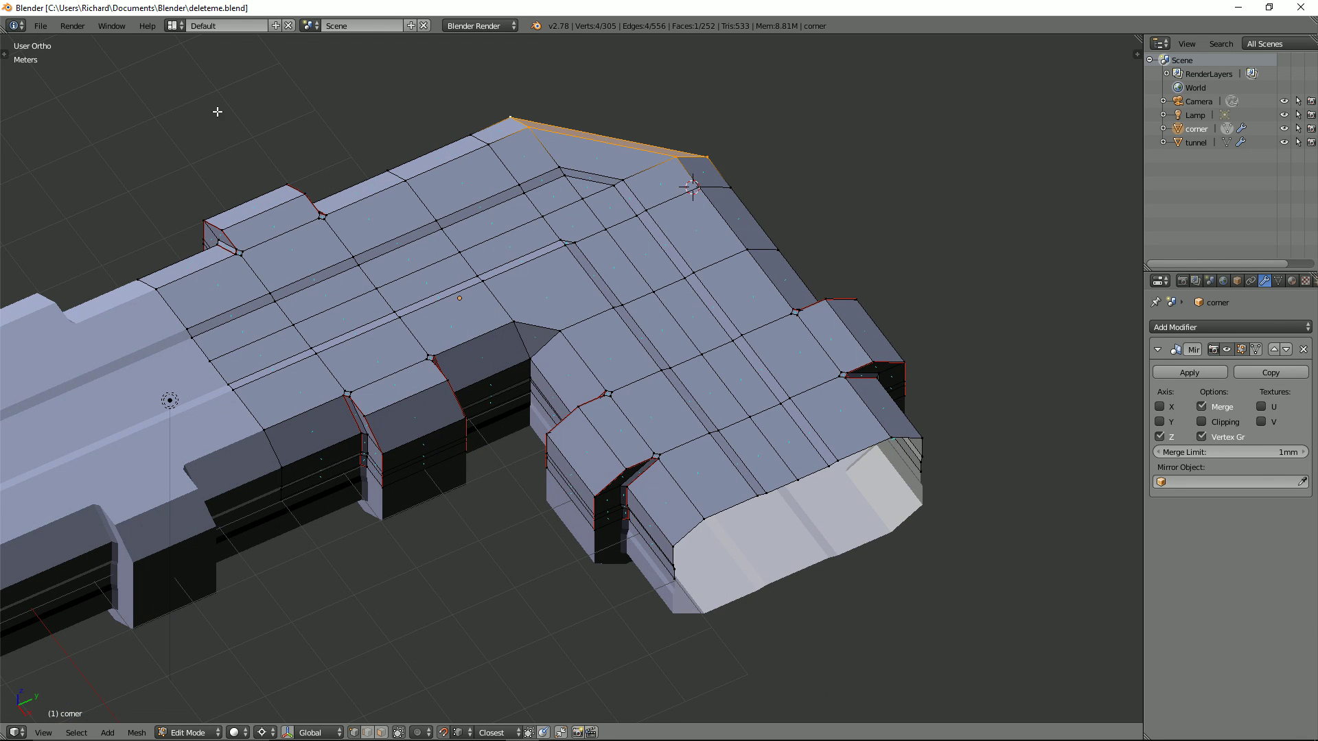
left_click(38, 28)
mouse_move(74, 72)
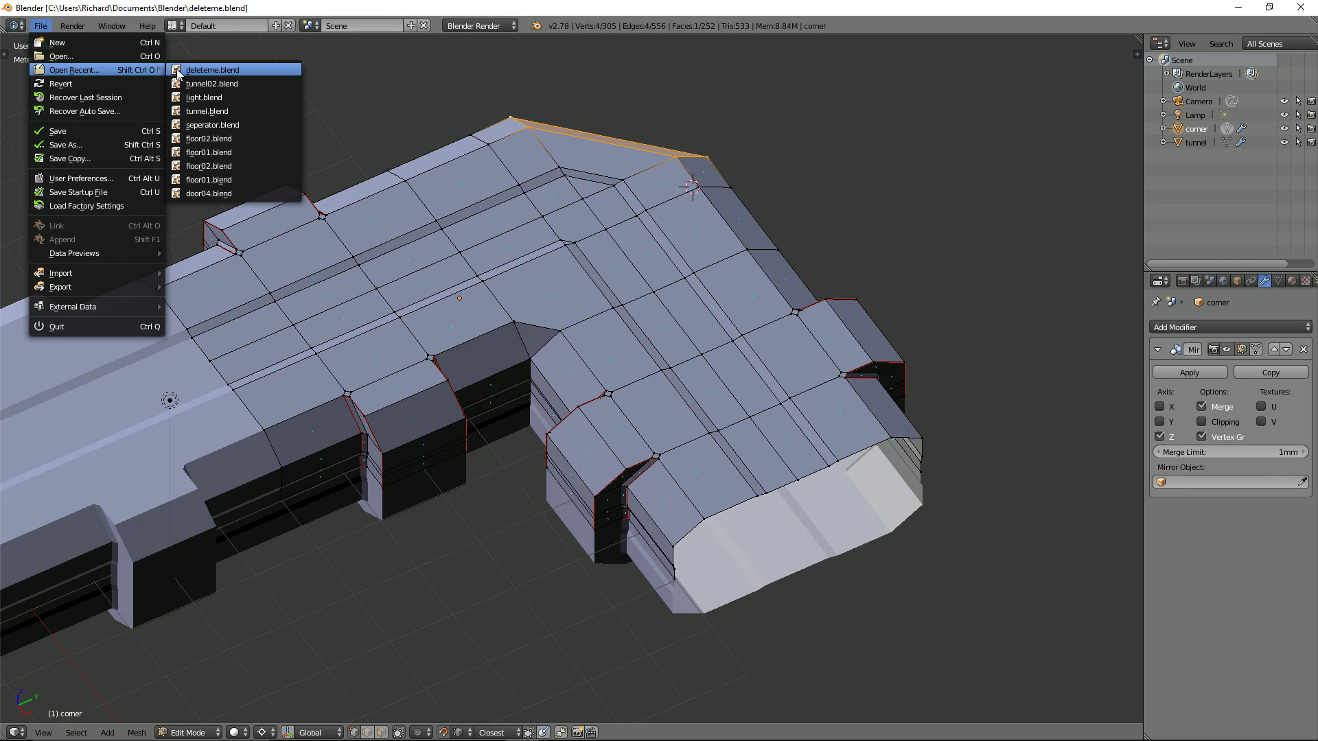
left_click(199, 85)
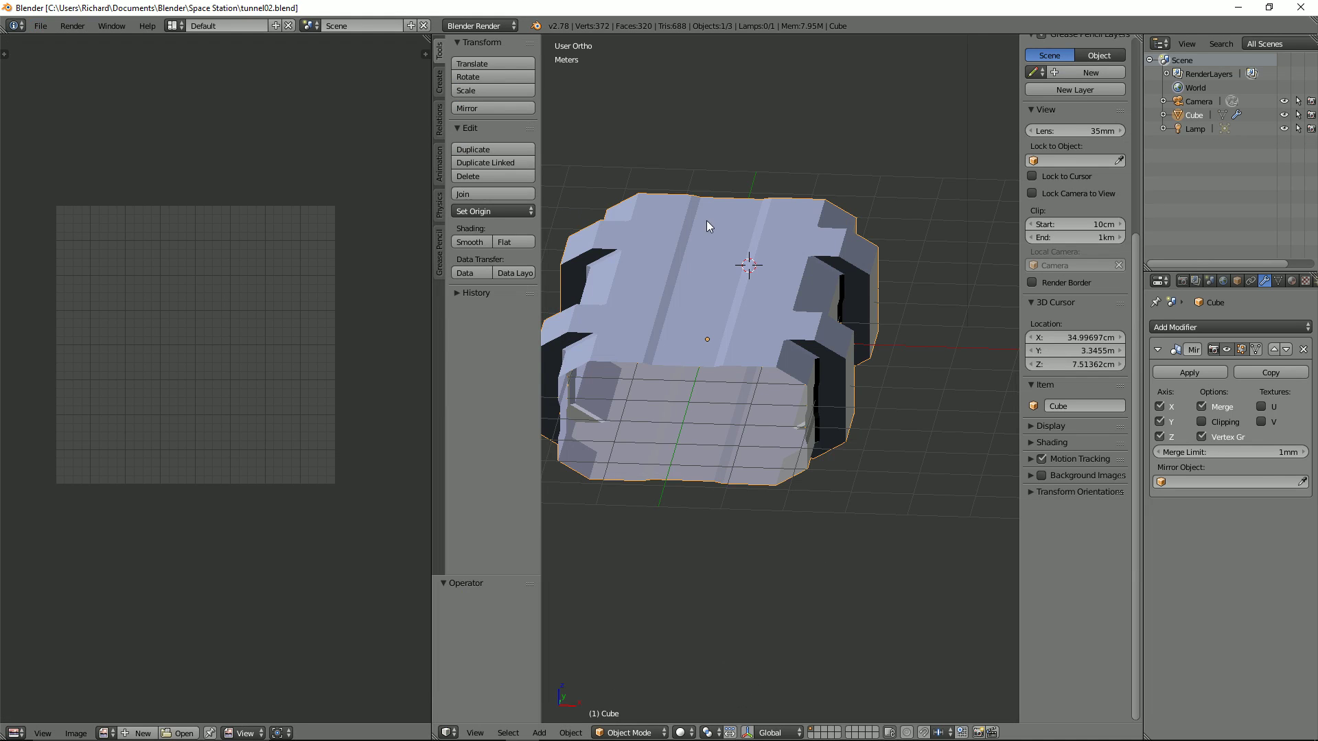
Join the image editor area into the 3D view so the tunnel model fills the workspace.
scroll(709, 221, "down", 3)
middle_click_drag(710, 221, 689, 239)
left_click_drag(447, 726, 381, 651)
middle_click_drag(491, 375, 619, 337)
middle_click_drag(597, 383, 475, 376)
scroll(475, 377, "up", 2)
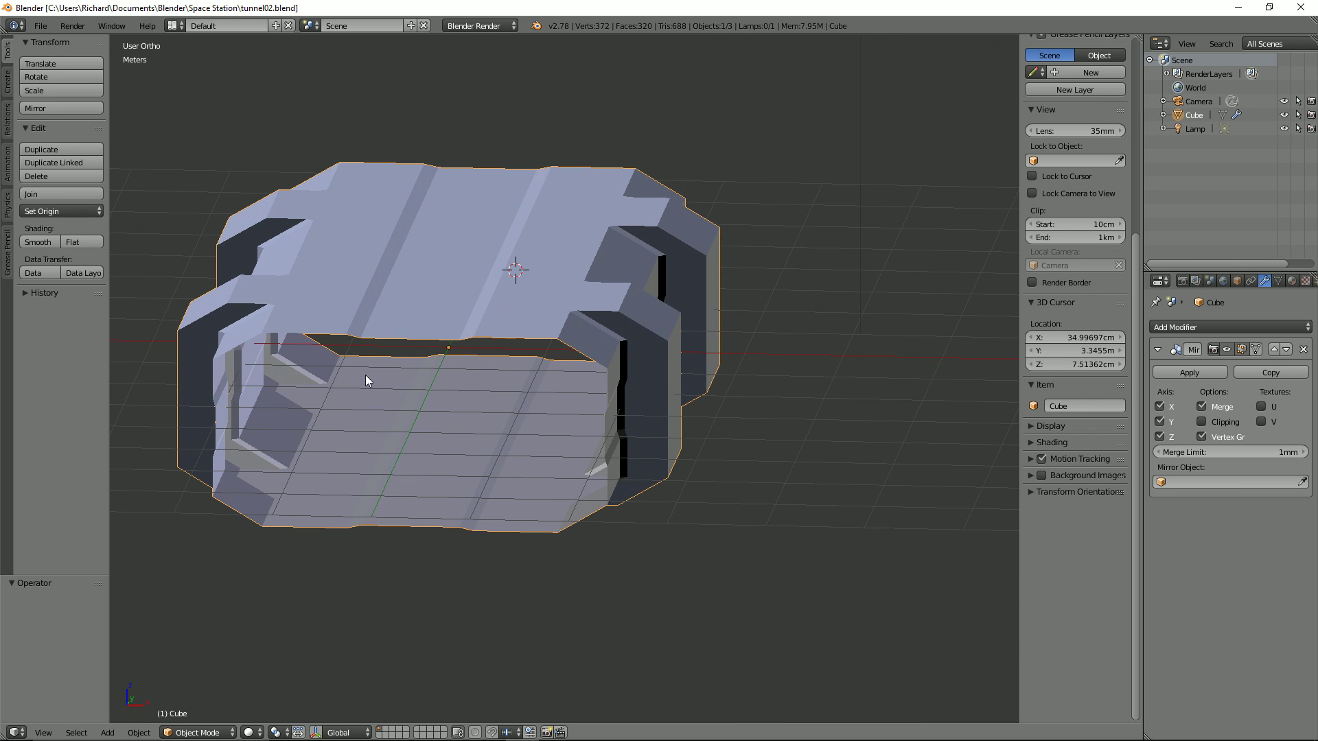
Rename the Cube object to tunnel_straight.
middle_click_drag(443, 349, 501, 344)
middle_click_drag(581, 322, 405, 380)
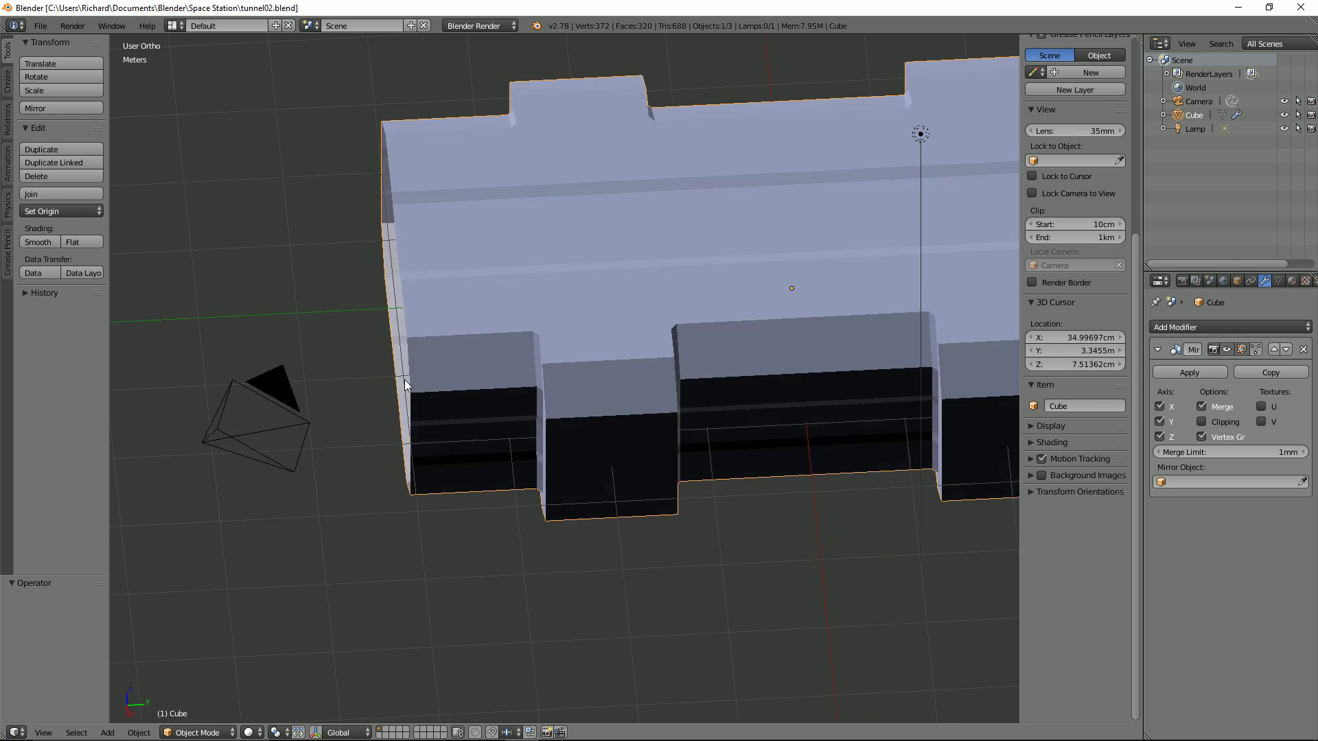
scroll(682, 306, "down", 2)
middle_click_drag(744, 276, 650, 293, "shift")
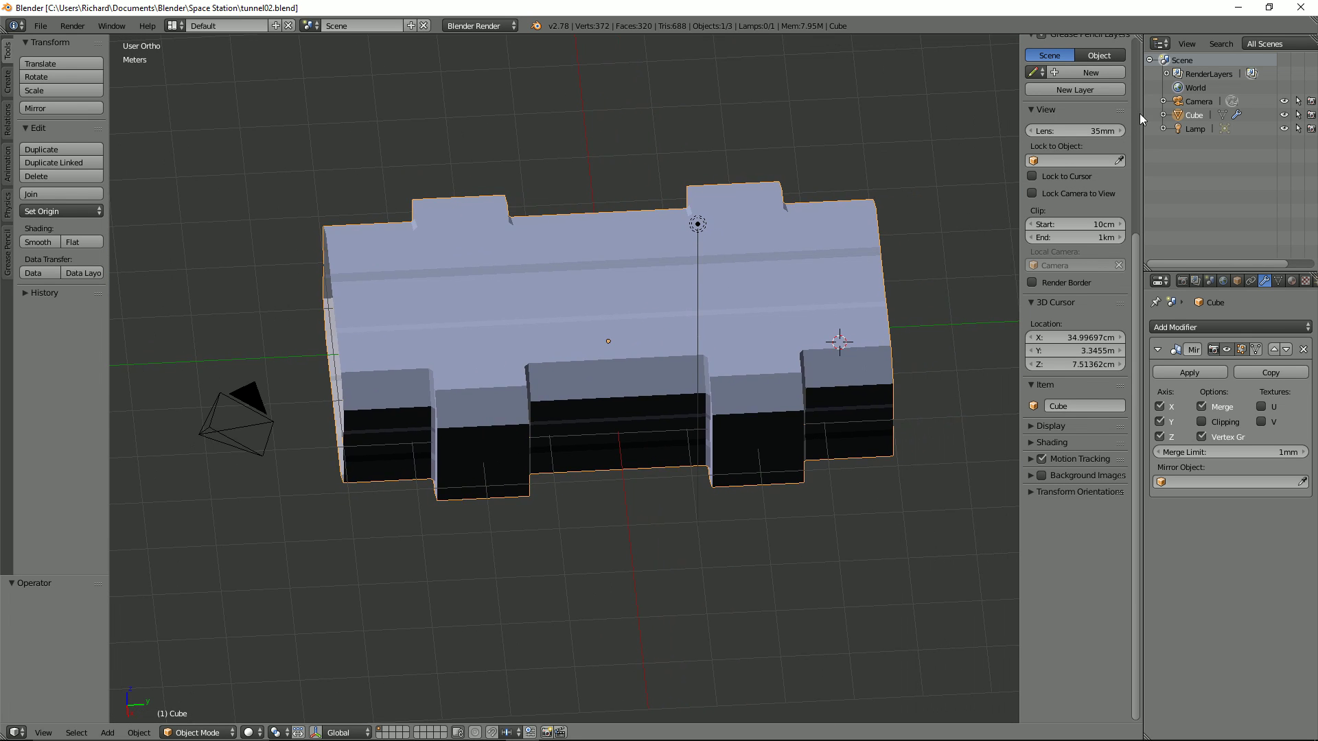
left_click(1193, 115)
double_click(1194, 117)
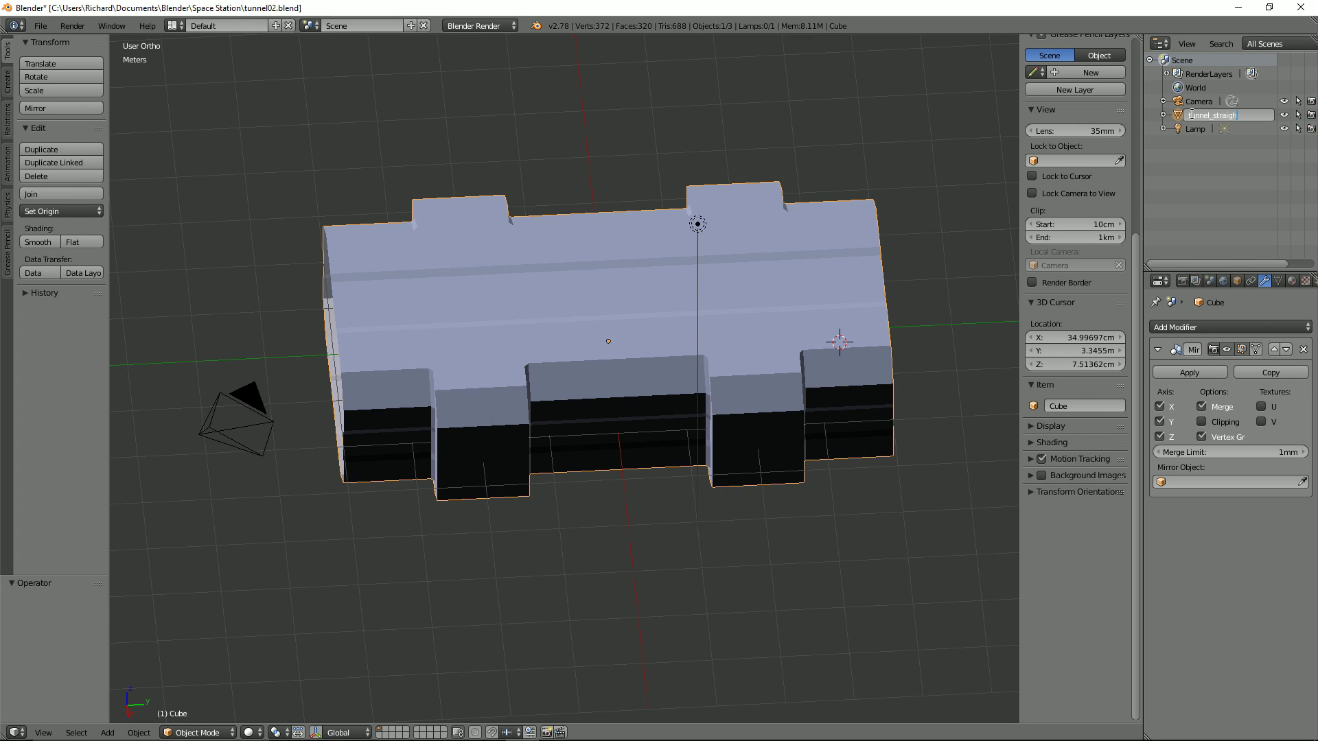
key("Return")
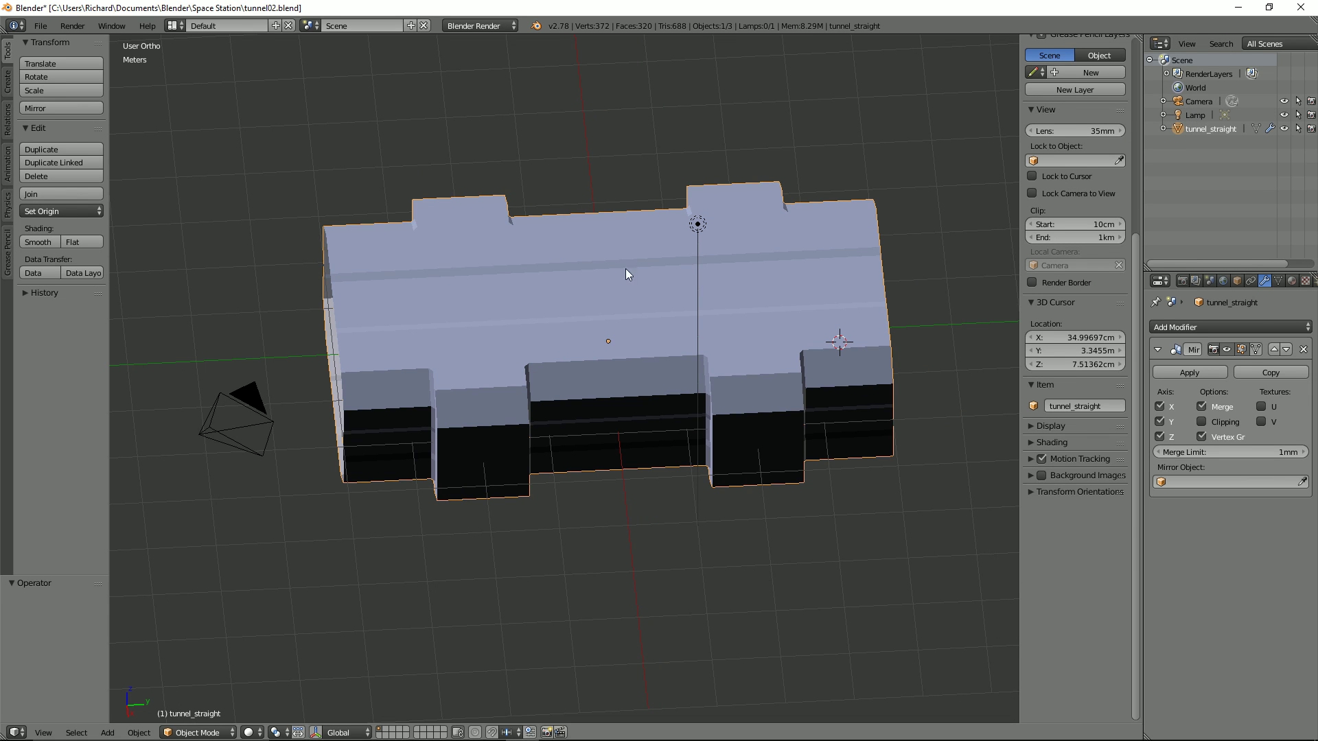
Duplicate the tunnel_straight object and offset the copy 8 m along the global Y axis.
middle_click_drag(722, 255, 738, 278)
scroll(737, 283, "down", 2)
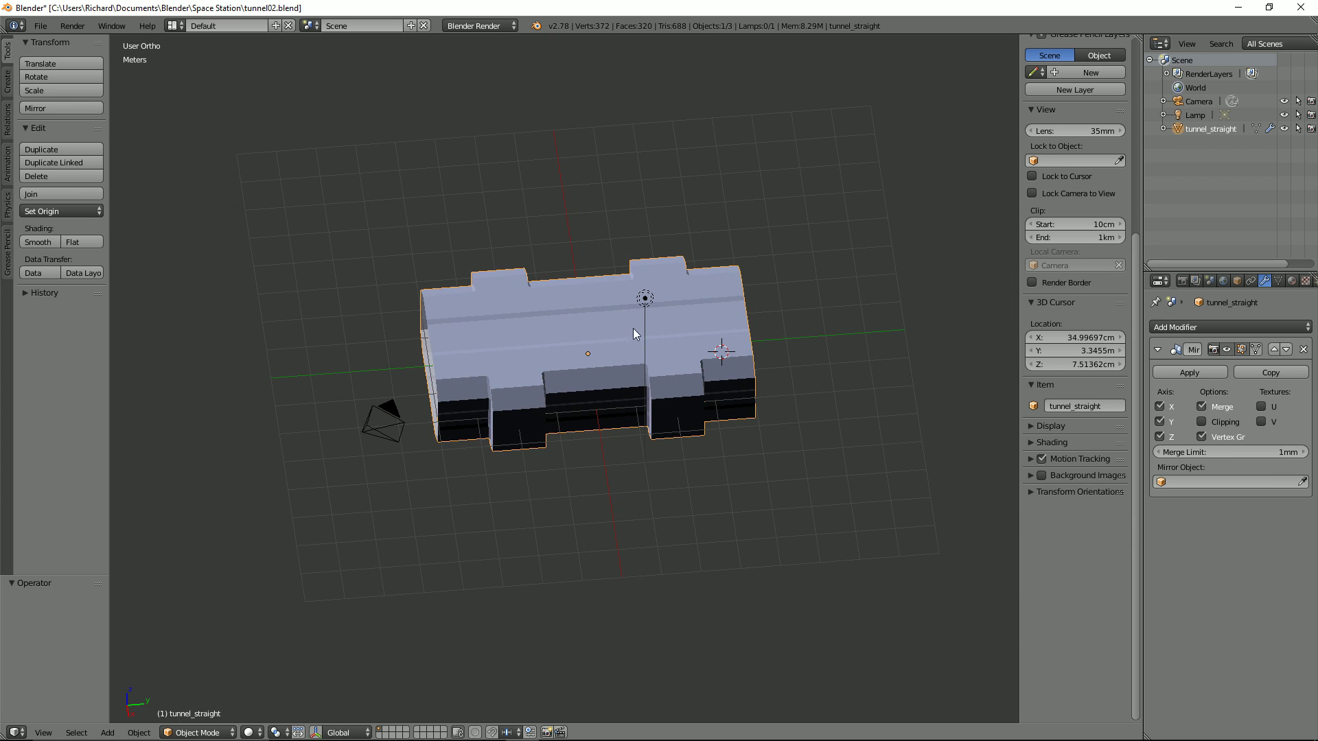
key("shift+d")
key("y")
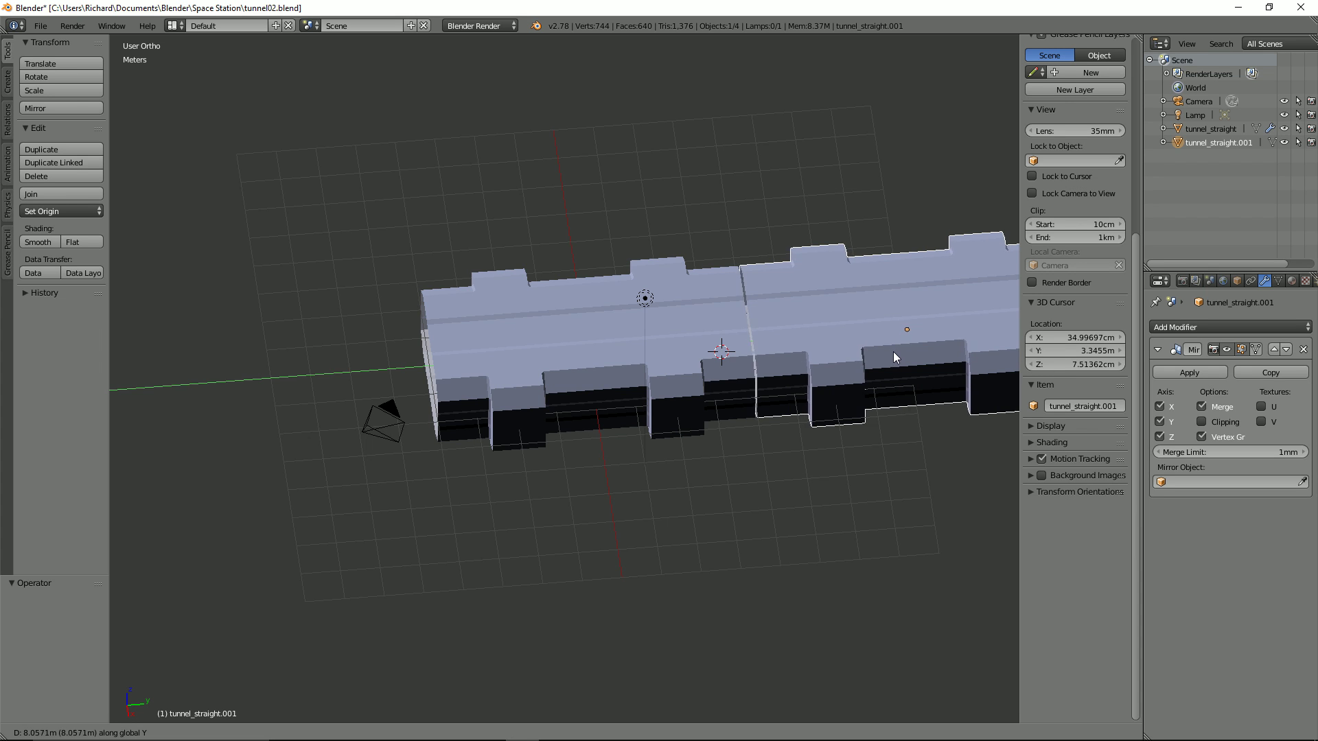
type("8")
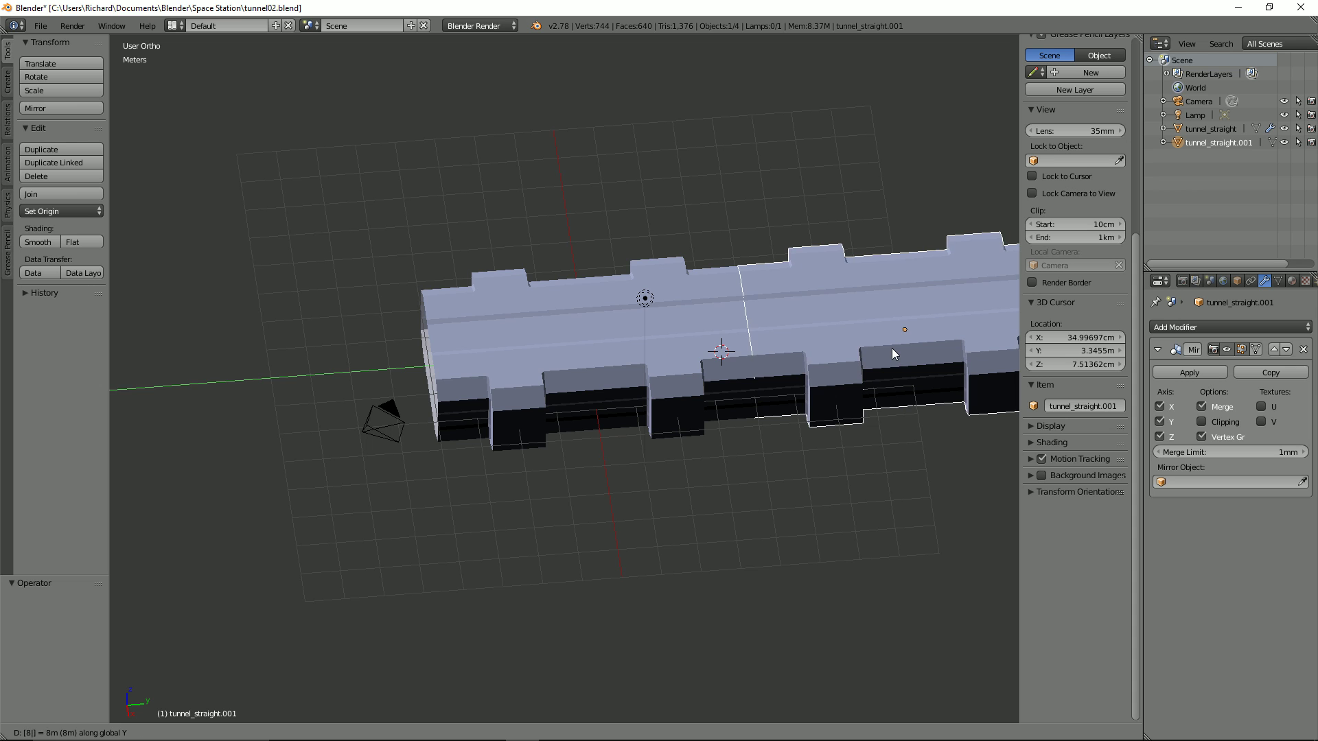
key("Return")
Rename the duplicated tunnel object to tunnel_corner.
scroll(880, 339, "down", 2)
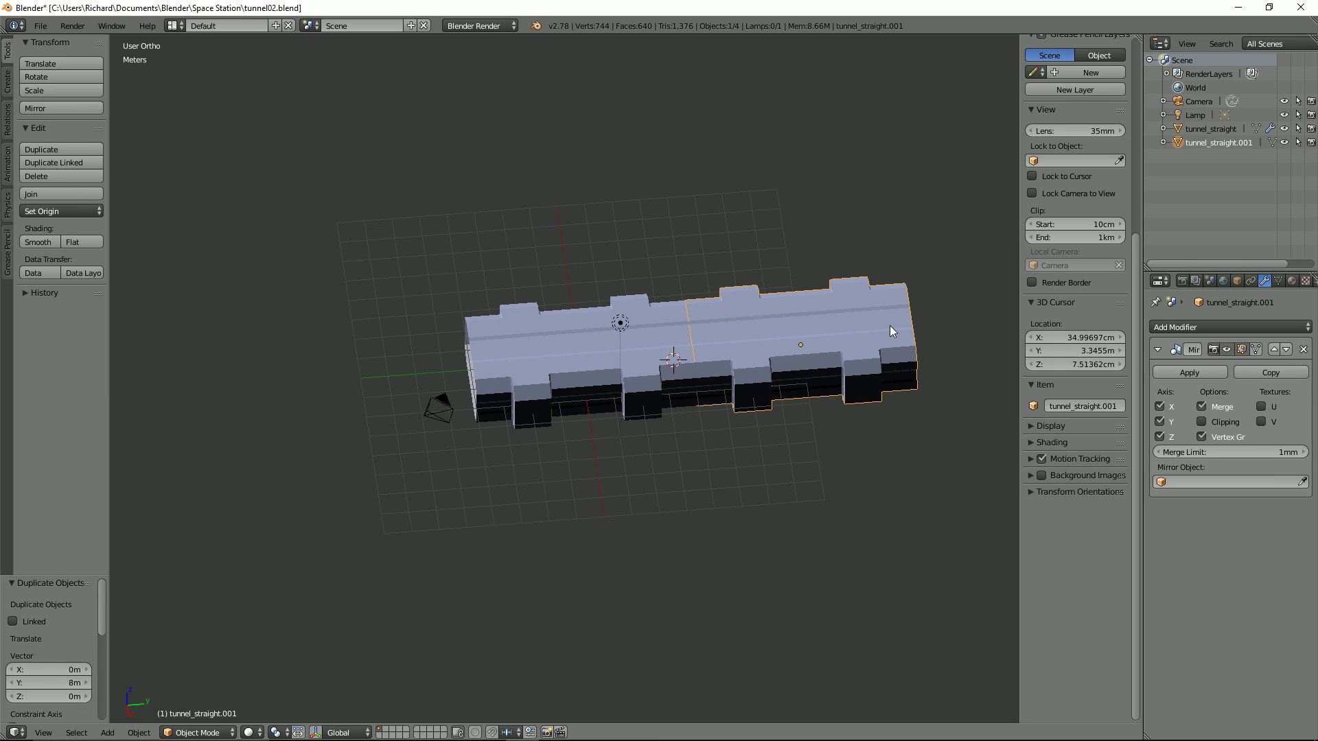
scroll(779, 330, "up", 4)
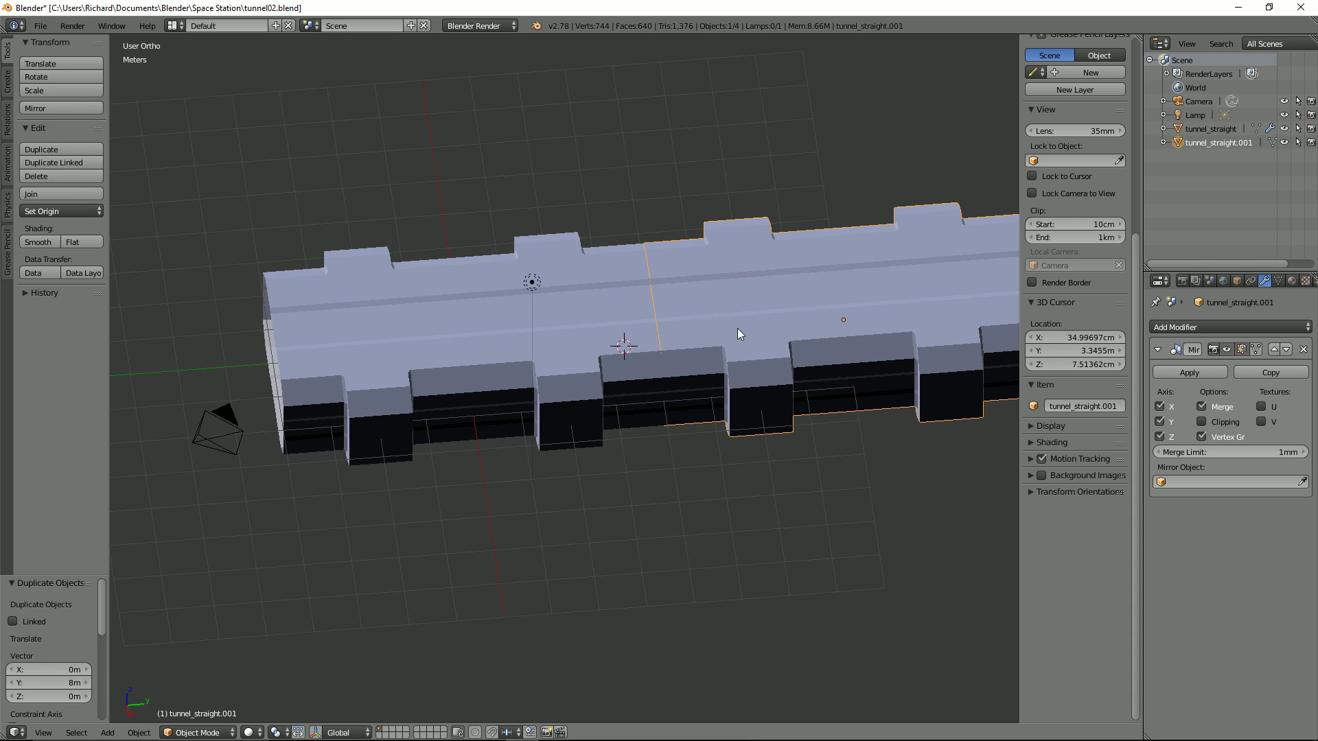
scroll(785, 338, "down", 3)
scroll(671, 357, "up", 3)
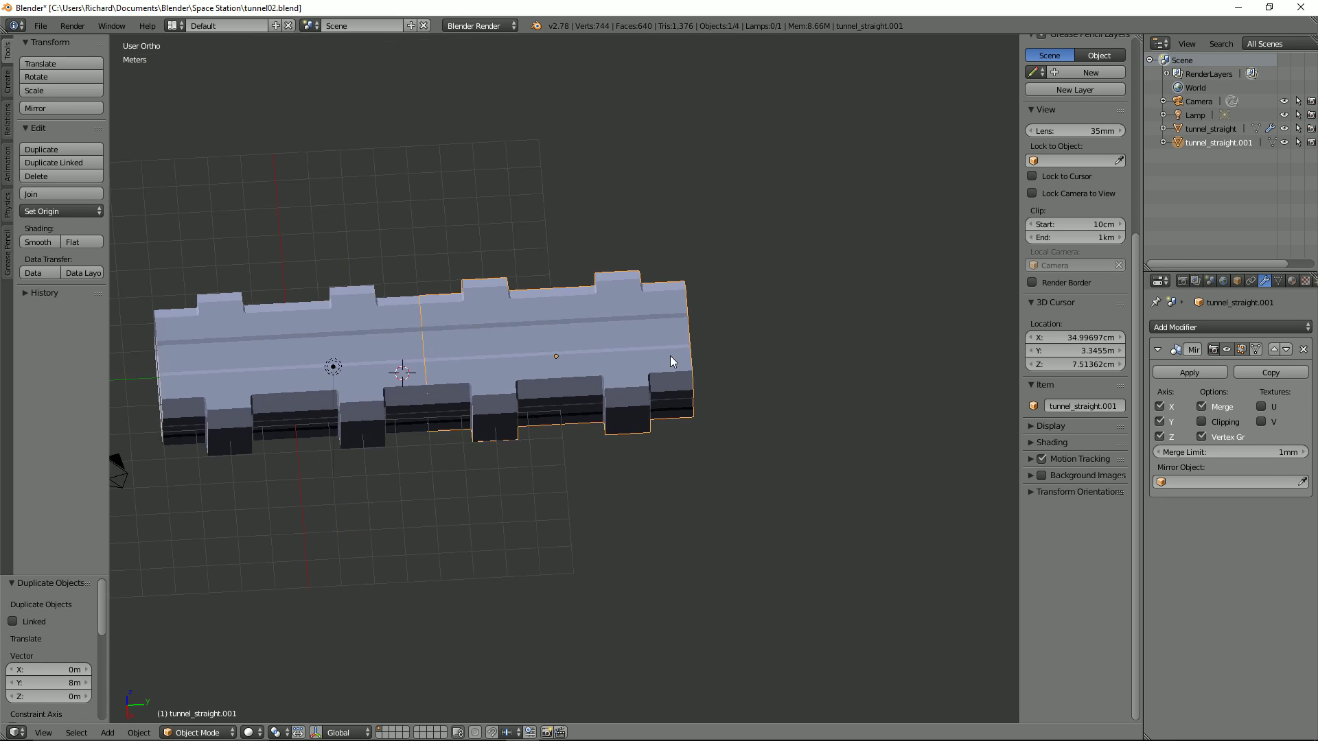
double_click(1195, 142)
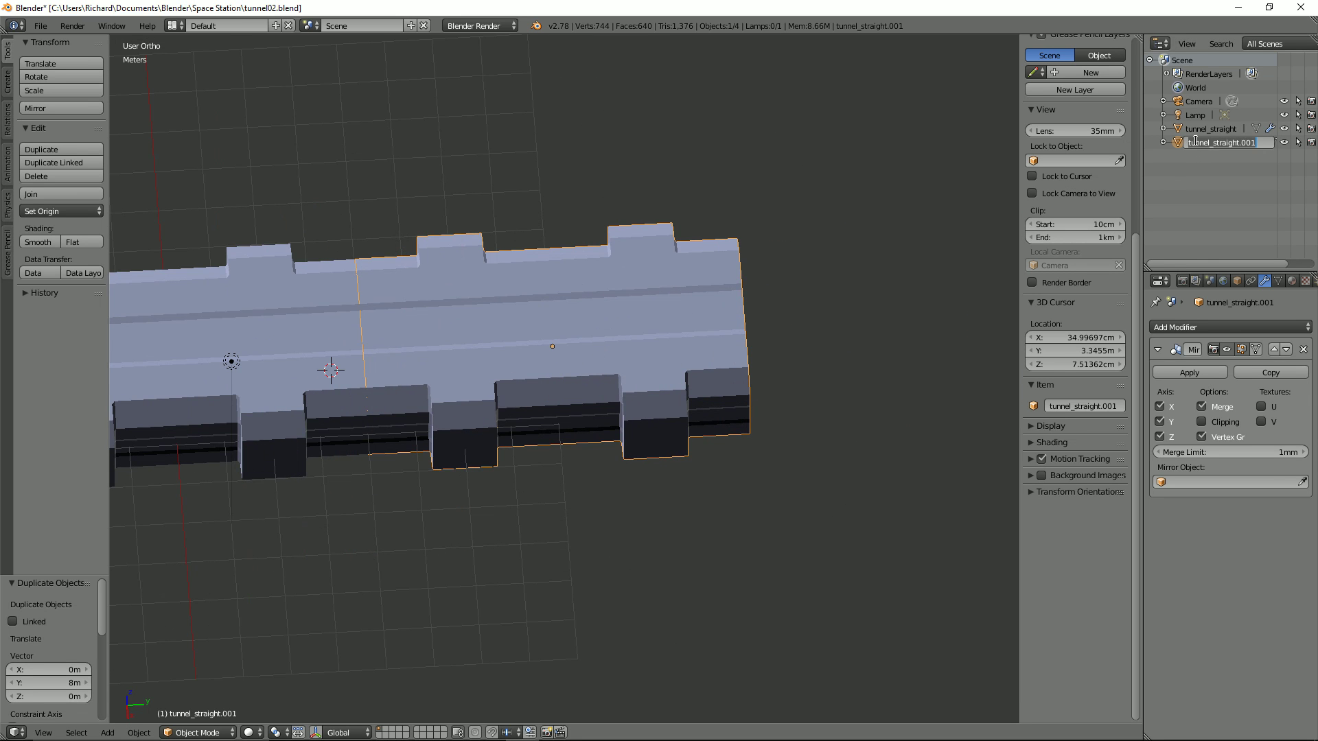
type("tunnel_corner")
key("Return")
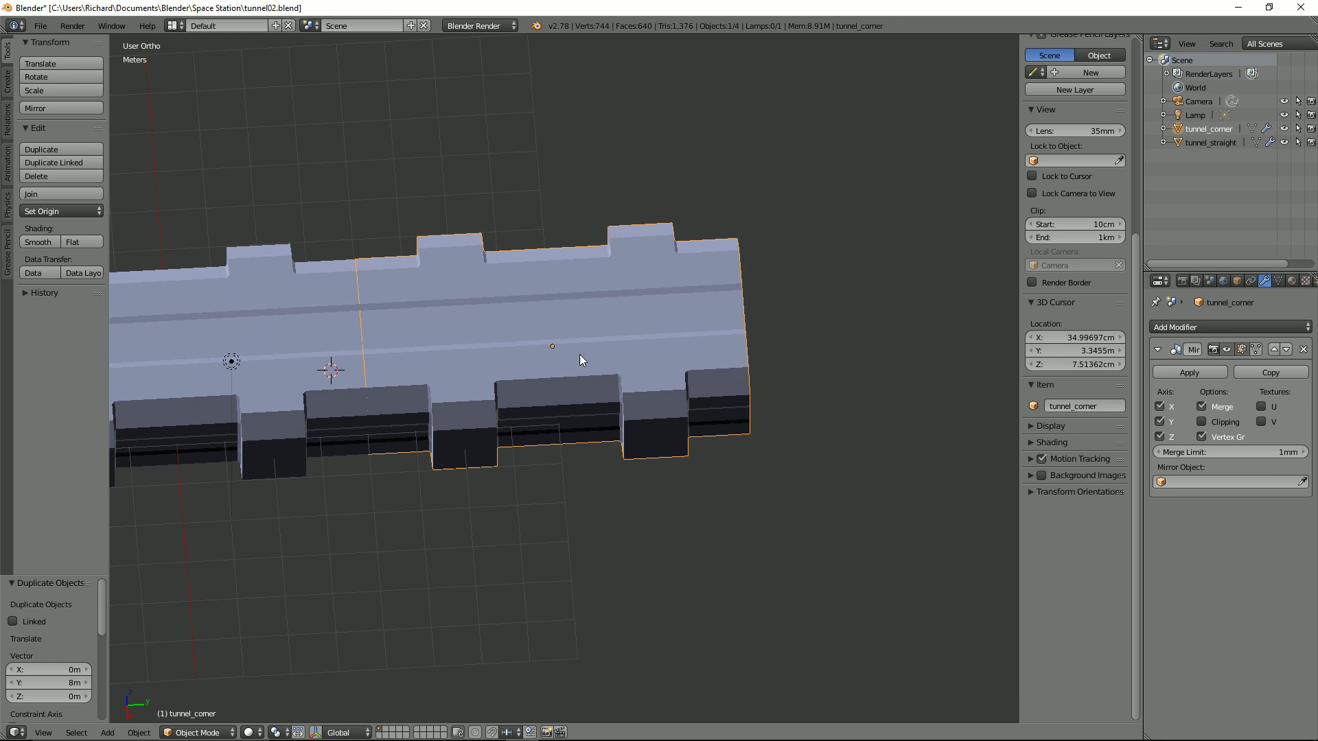
Move the tunnel_straight object to layer 2, leaving only the corner piece on the current layer.
scroll(522, 367, "down", 2)
right_click(357, 397)
key("m")
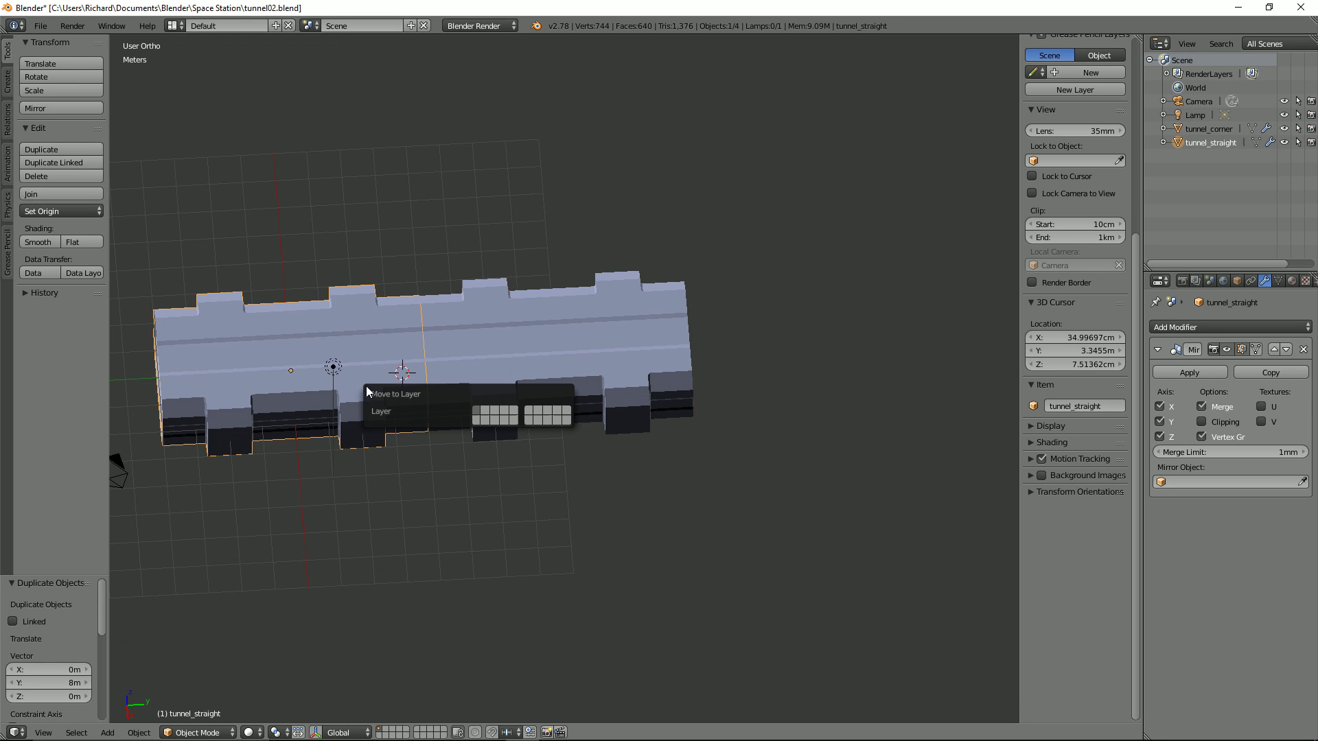
key("2")
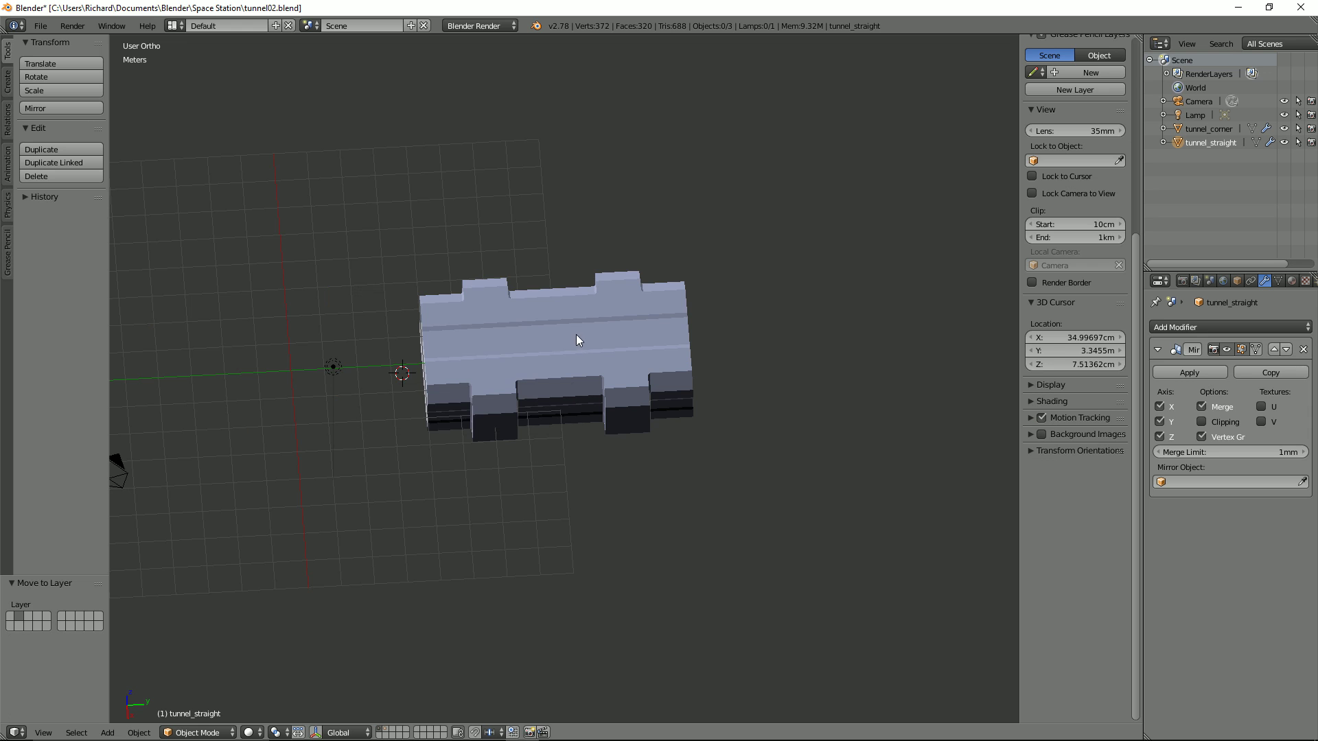
Apply the Mirror modifier on the tunnel_corner object.
scroll(640, 339, "up", 2)
mouse_move(640, 340)
middle_mouse_down()
mouse_move(661, 329)
mouse_move(631, 348)
middle_mouse_up()
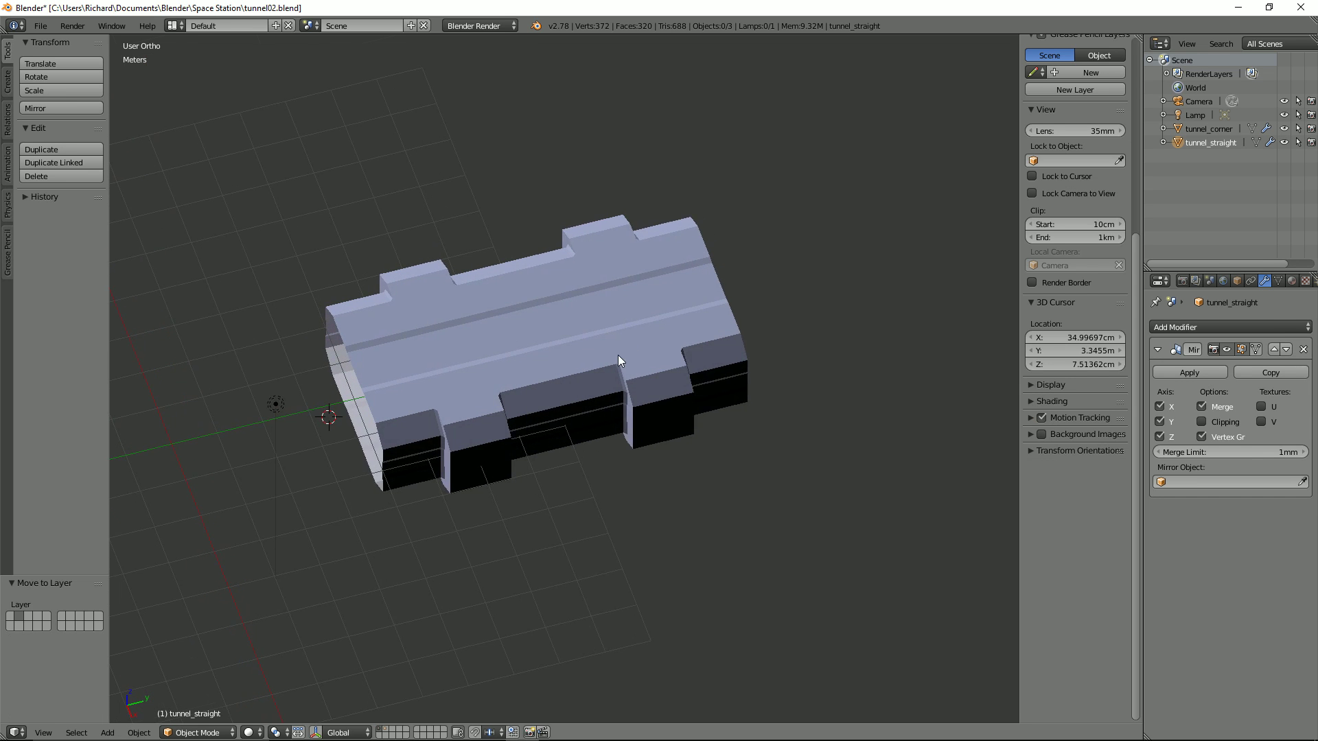
scroll(622, 353, "up", 2)
right_click(618, 356)
middle_click_drag(480, 376, 488, 343)
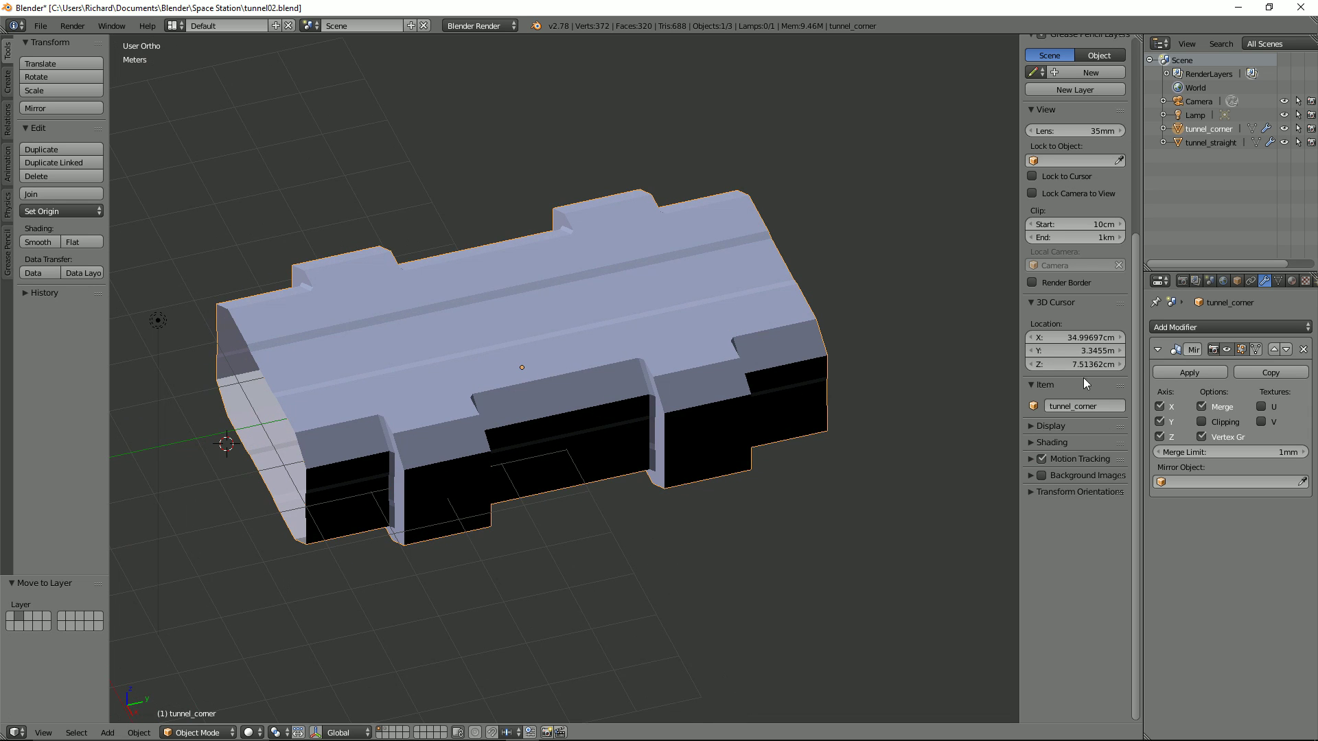
left_click(1182, 374)
Enter Edit Mode on tunnel_corner with vertex selection and view the mesh from the front in orthographic projection.
middle_click_drag(367, 368, 297, 427)
scroll(473, 370, "up", 1)
scroll(415, 367, "down", 2)
key("Tab")
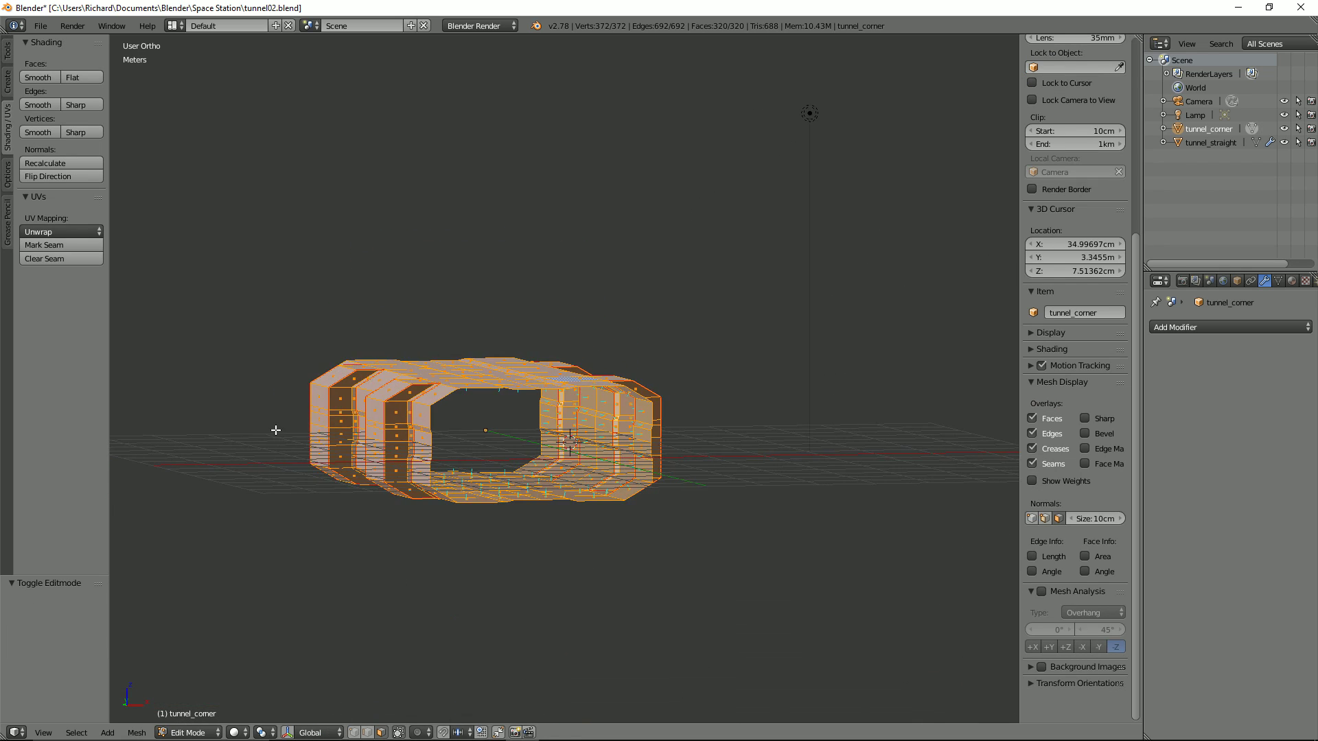
middle_click_drag(570, 434, 401, 486)
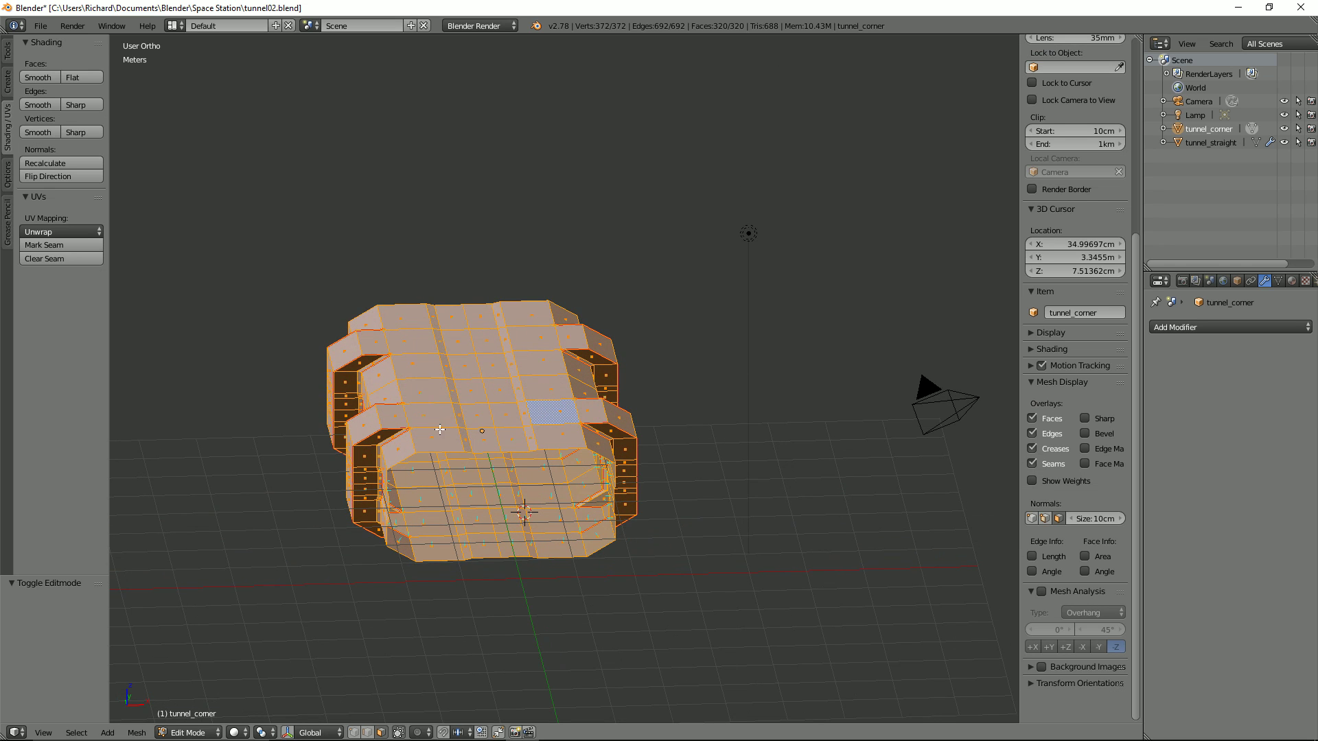
key("KP_1")
key("ctrl+Tab")
left_click(475, 432)
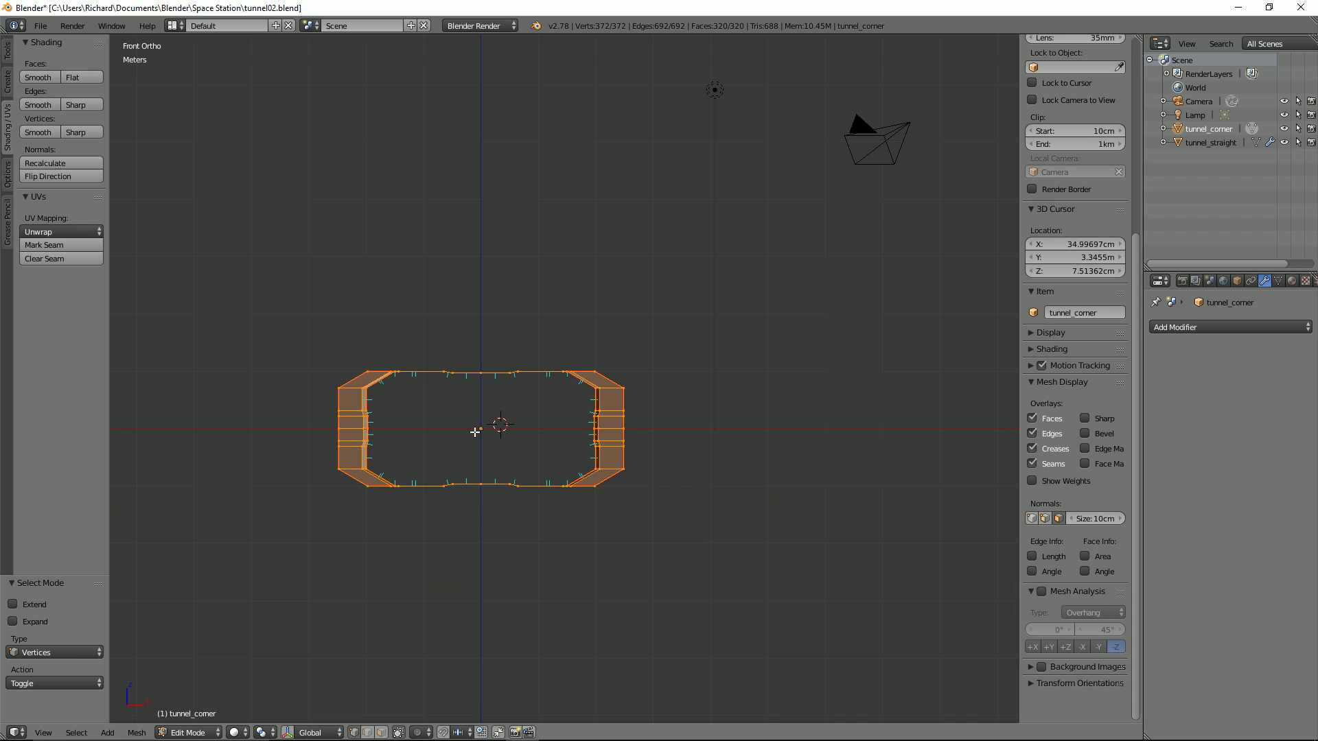
key("KP_5")
key("KP_5")
scroll(475, 432, "up", 2)
middle_click_drag(511, 430, 570, 379, "shift")
scroll(569, 379, "up", 1)
key("ctrl+Tab")
left_click(570, 379)
In wireframe, box-select the vertices below the horizontal centre line of the tunnel and delete them.
key("a")
key("z")
key("b")
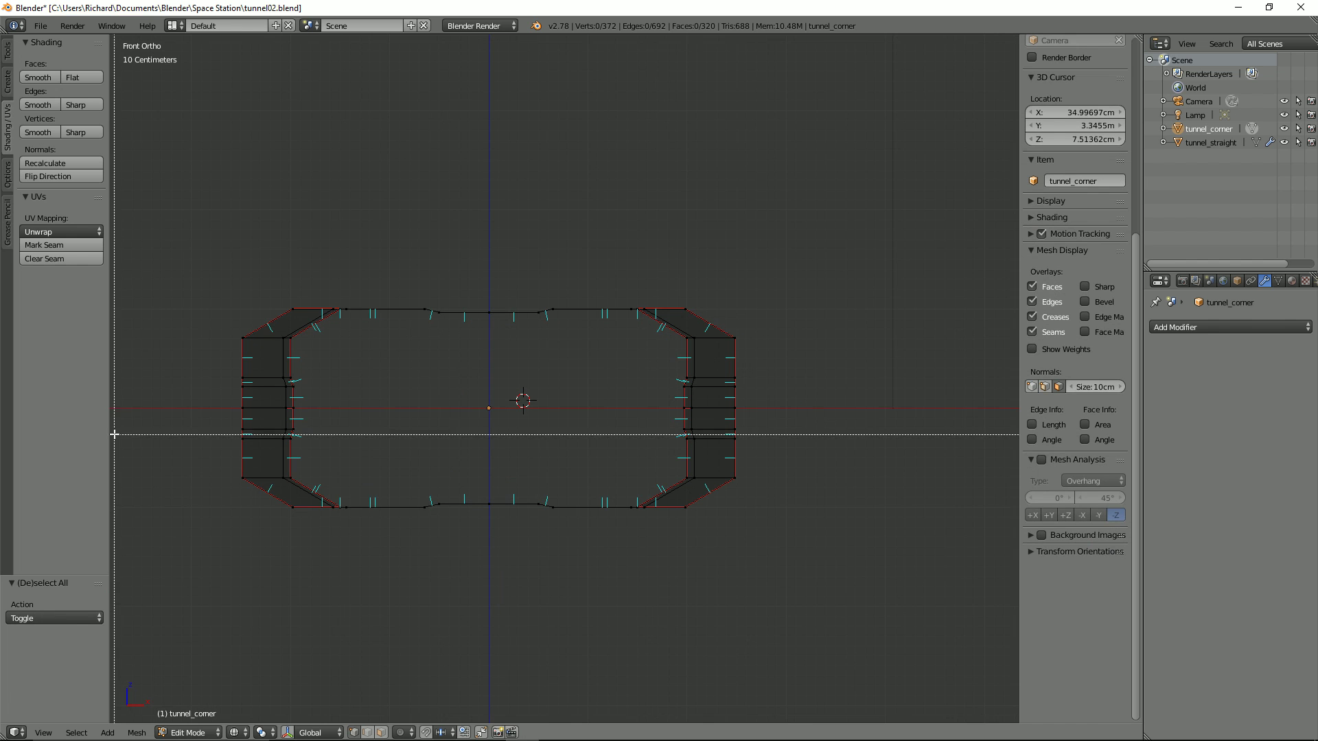
left_click_drag(134, 417, 883, 580)
key("x")
left_click(850, 562)
Add a Mirror modifier to tunnel_corner that mirrors on the Z axis only.
middle_click_drag(794, 500, 676, 543)
left_click(1203, 332)
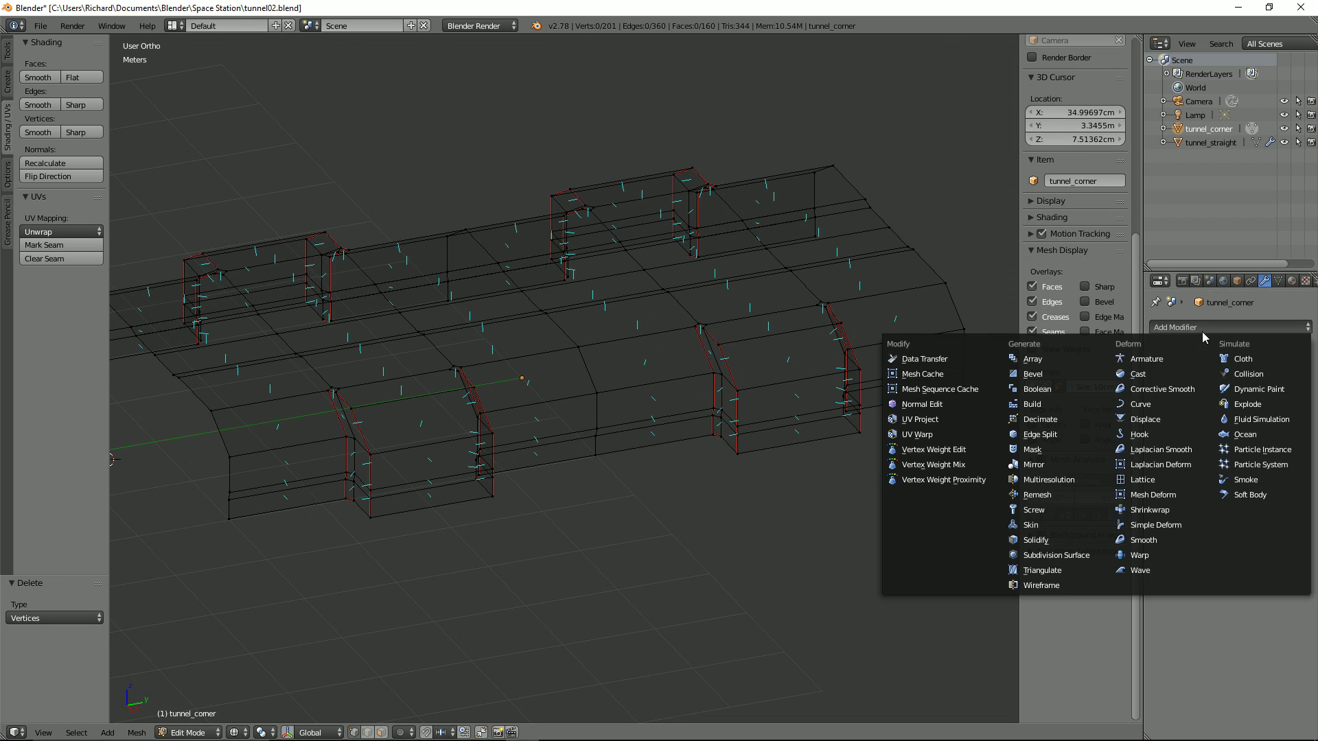
left_click(1082, 471)
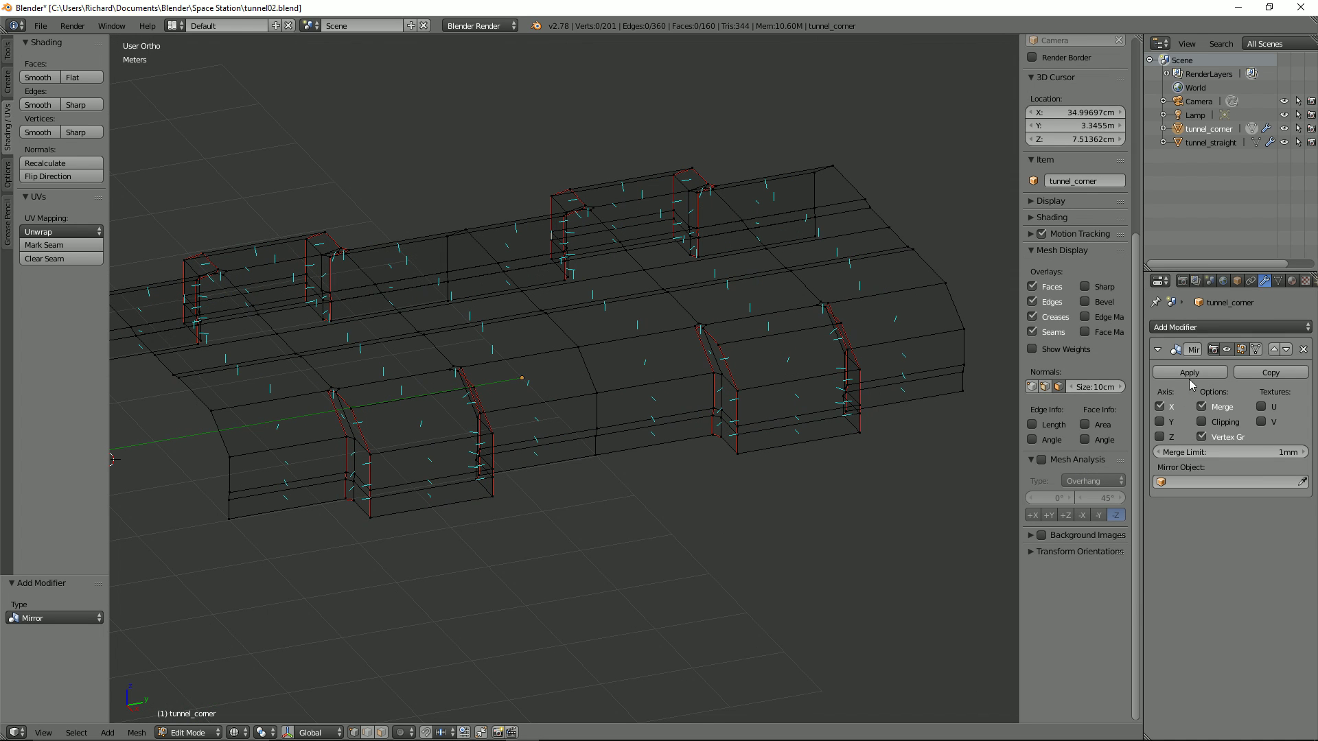
left_click(1169, 411)
Return to solid shading and select the edge loop running across the middle of the tunnel's length.
scroll(627, 447, "down", 2)
middle_click_drag(603, 436, 569, 441)
scroll(450, 443, "down", 1)
middle_click_drag(485, 447, 503, 395)
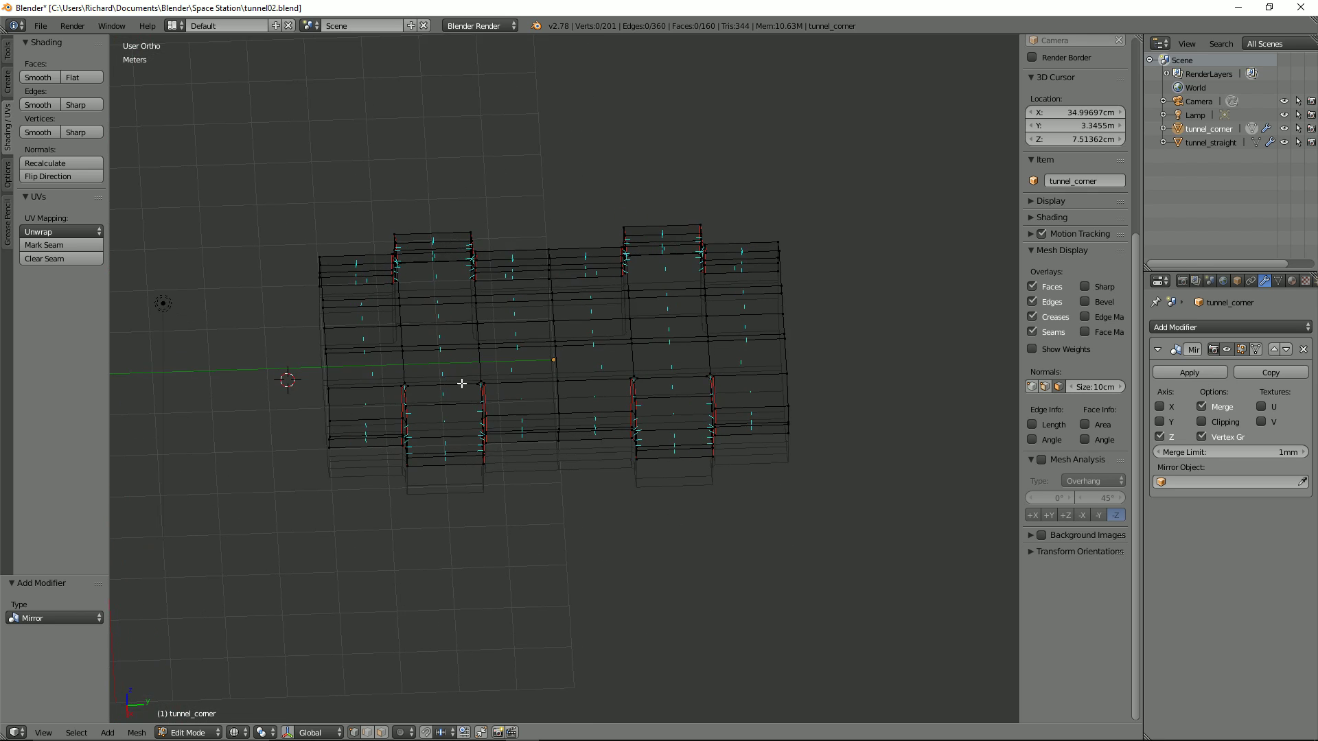
scroll(582, 371, "down", 2)
middle_click_drag(619, 306, 640, 330)
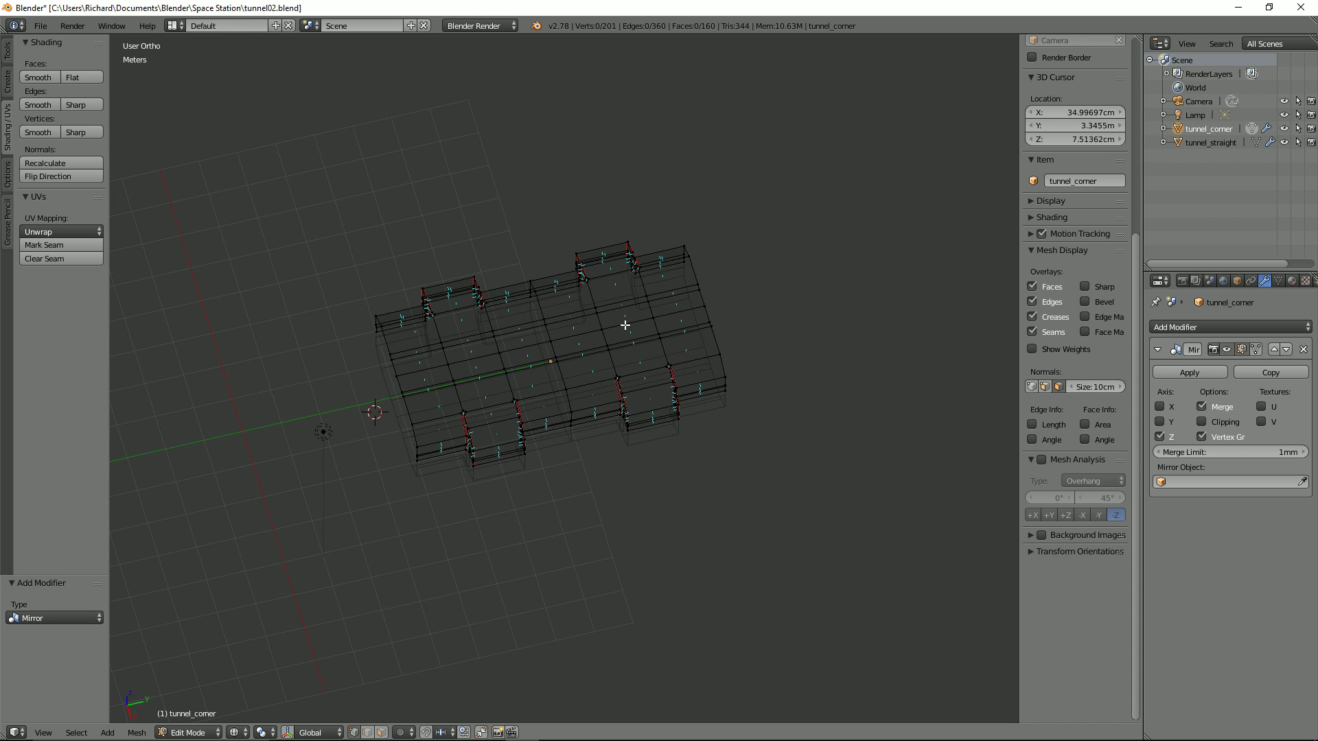
key("z")
scroll(611, 329, "up", 3)
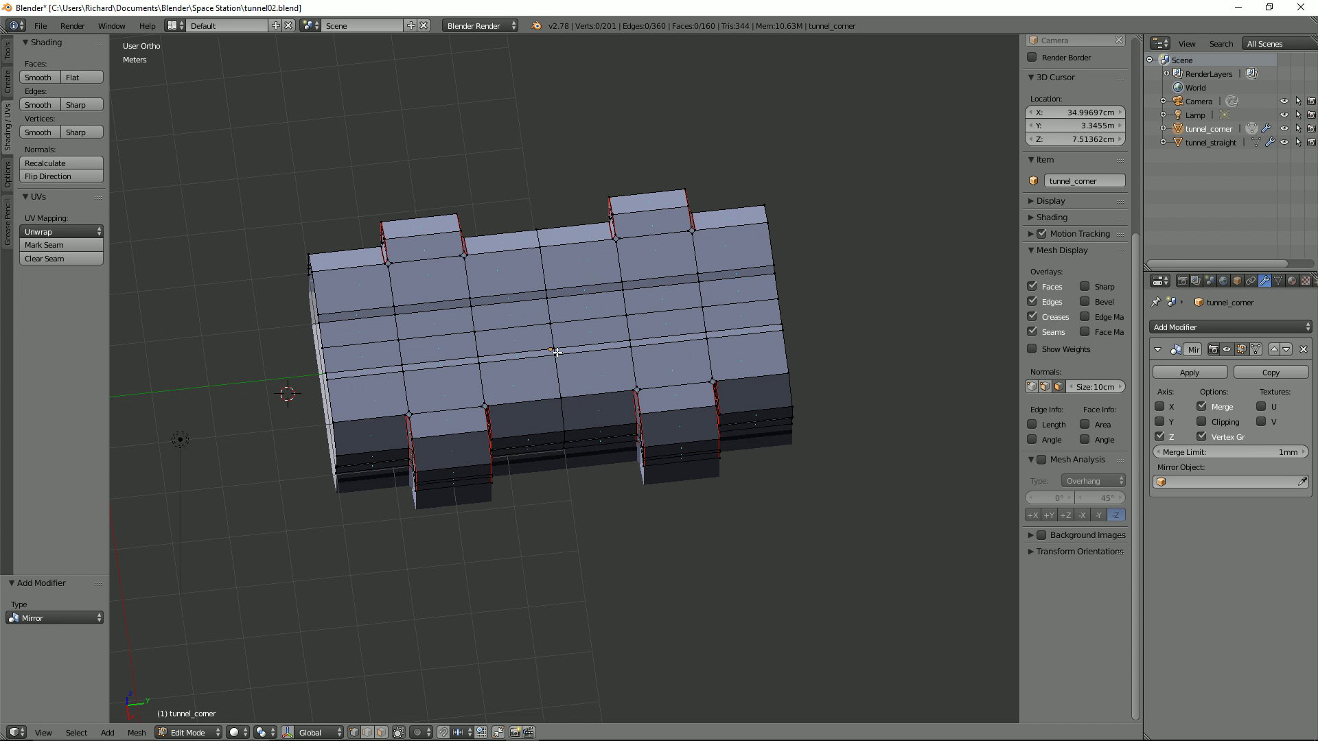
left_click(558, 317, "alt")
middle_click_drag(557, 317, 583, 346)
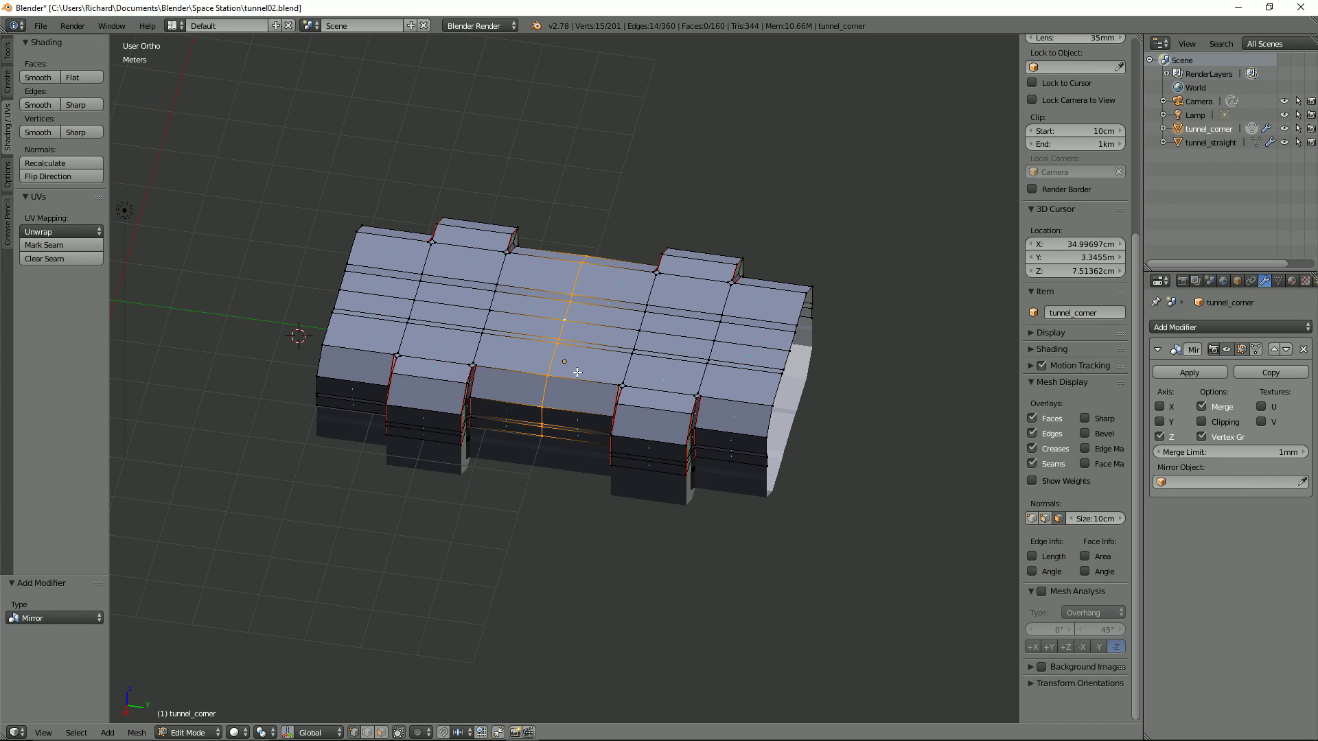
Try splitting the selected middle edge loop off the mesh and undo the split.
key("y")
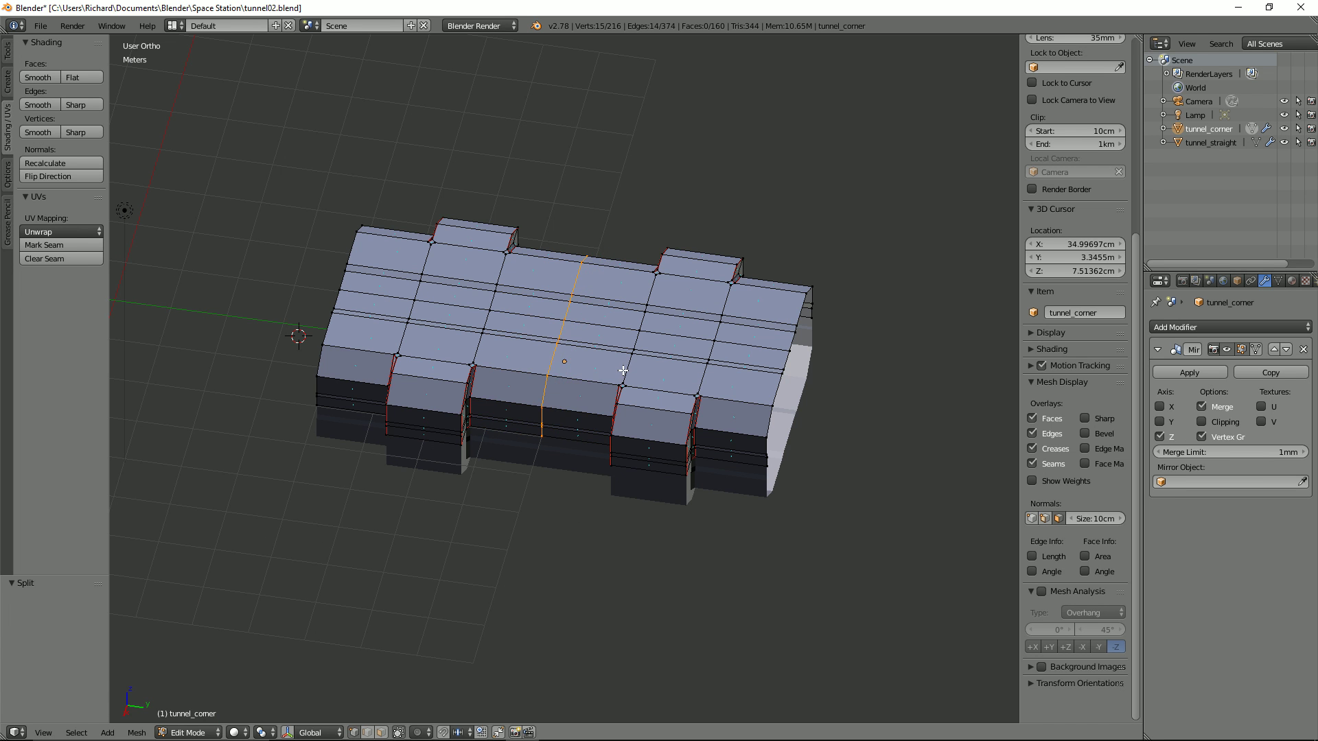
key("ctrl+z")
Rip the mesh along the middle edge loop, keeping the ripped vertices at their original position.
mouse_move(620, 369)
middle_mouse_down()
mouse_move(646, 345)
mouse_move(637, 358)
middle_mouse_up()
key("v")
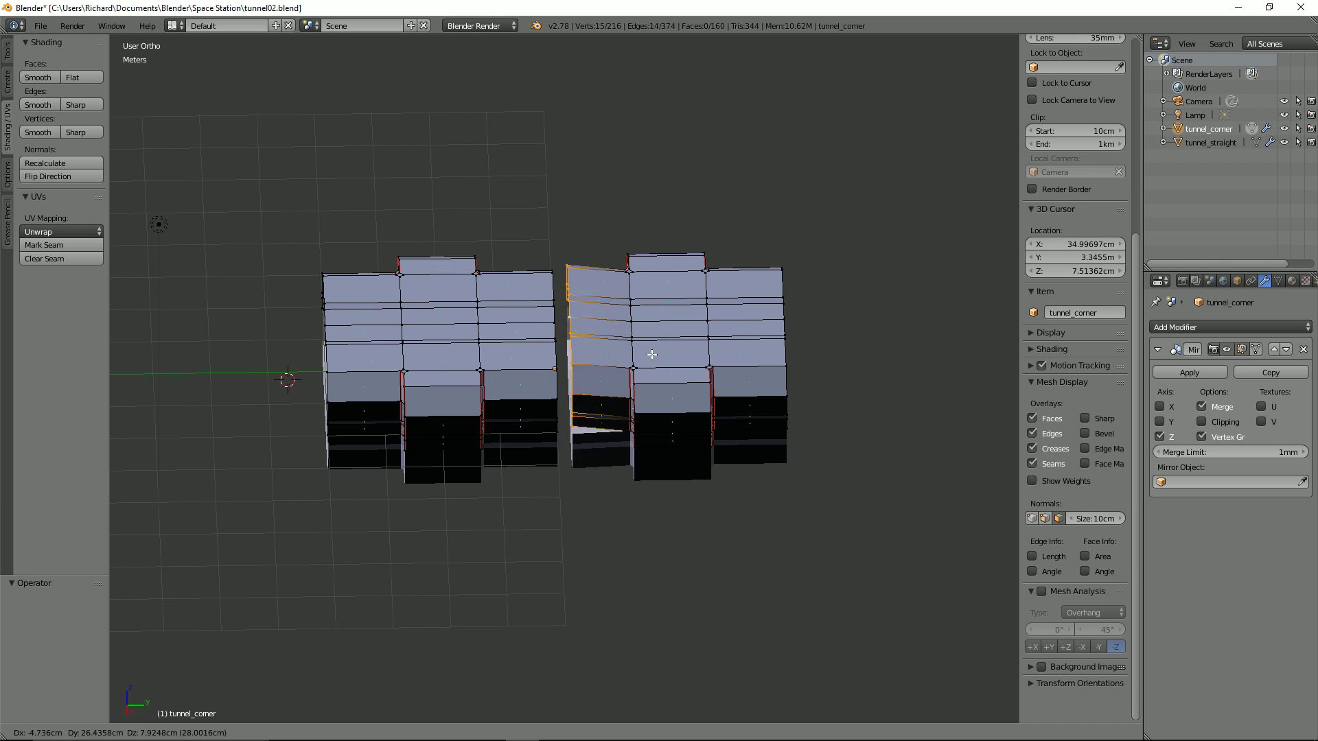
right_click(645, 356)
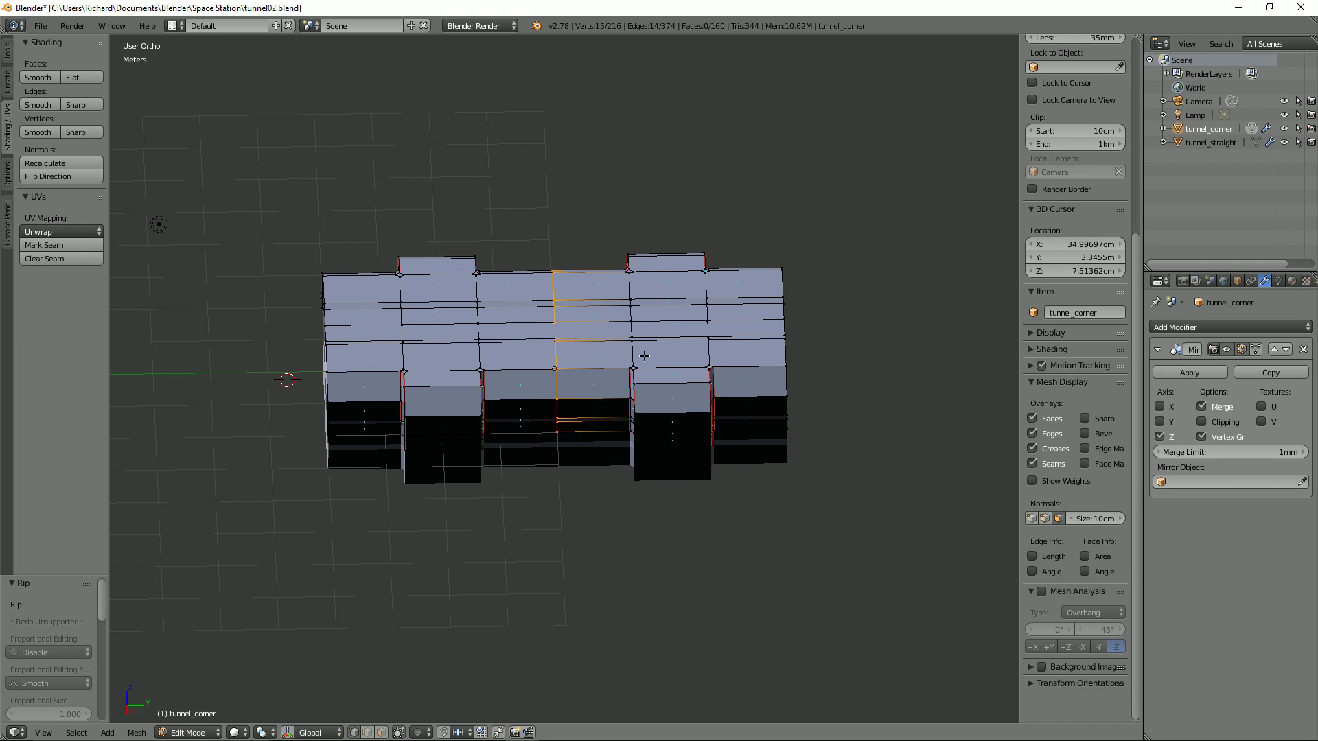
Enable Clipping on tunnel_corner's Mirror modifier.
left_click(1202, 422)
scroll(570, 336, "up", 3)
mouse_move(597, 386)
middle_mouse_down()
mouse_move(622, 406)
mouse_move(605, 400)
middle_mouse_up()
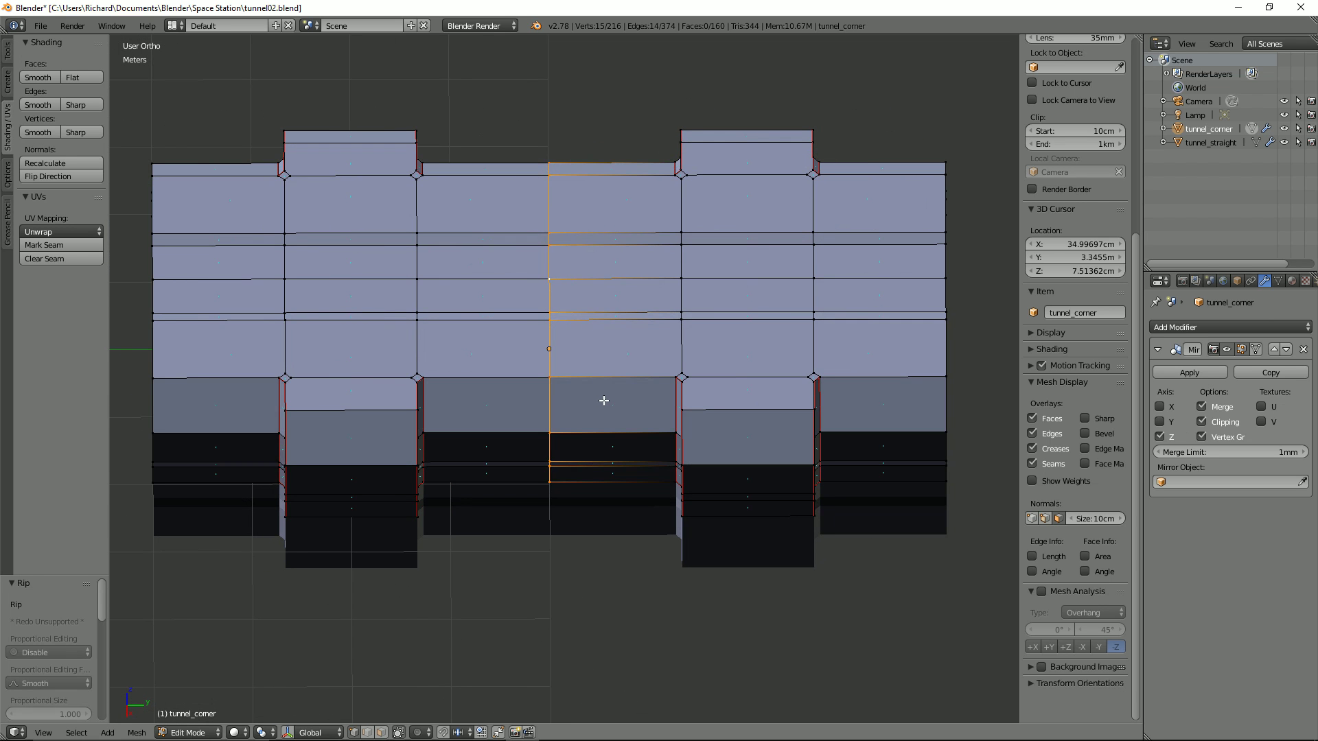
Try moving the ripped middle edge loop along the Y axis to test the separation.
key("g")
key("y")
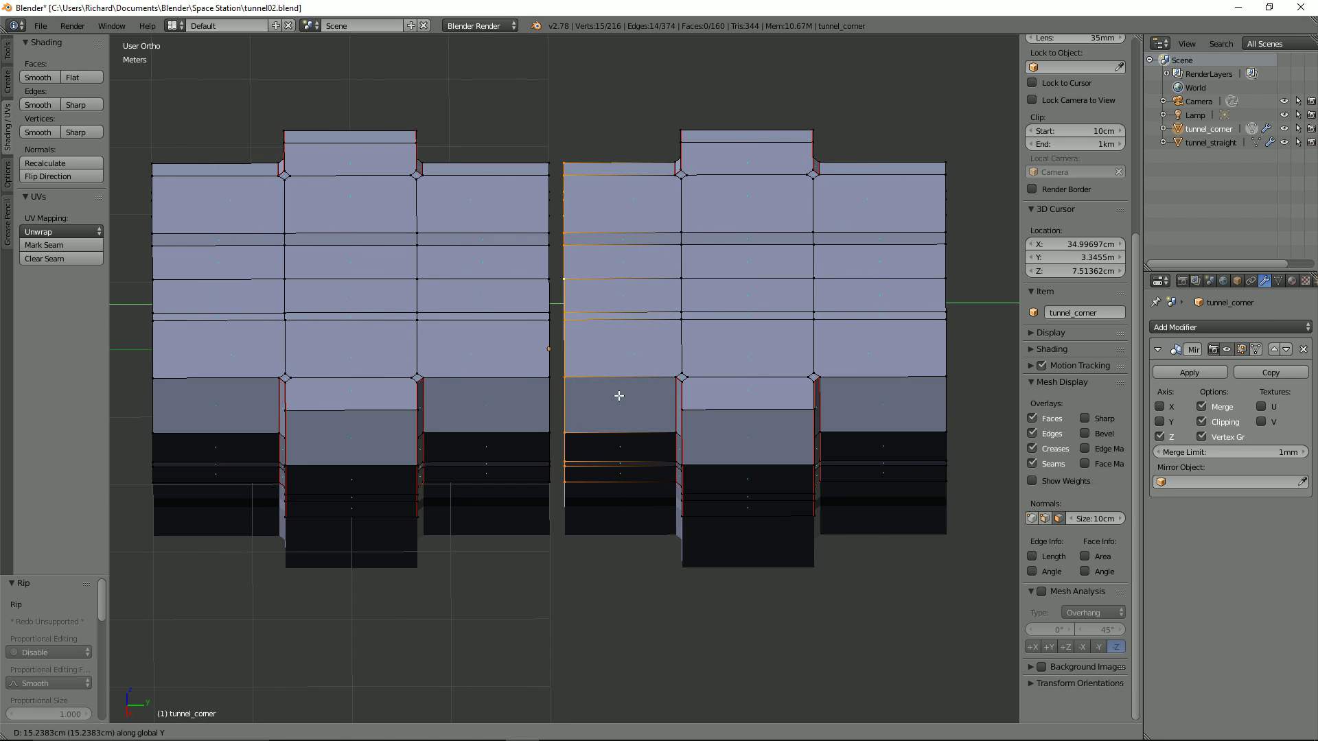
left_click(617, 396)
Set the pivot point to 3D Cursor and snap the cursor to the lowest side vertex of the ripped middle edge.
middle_click_drag(617, 396, 567, 401)
scroll(550, 397, "up", 2)
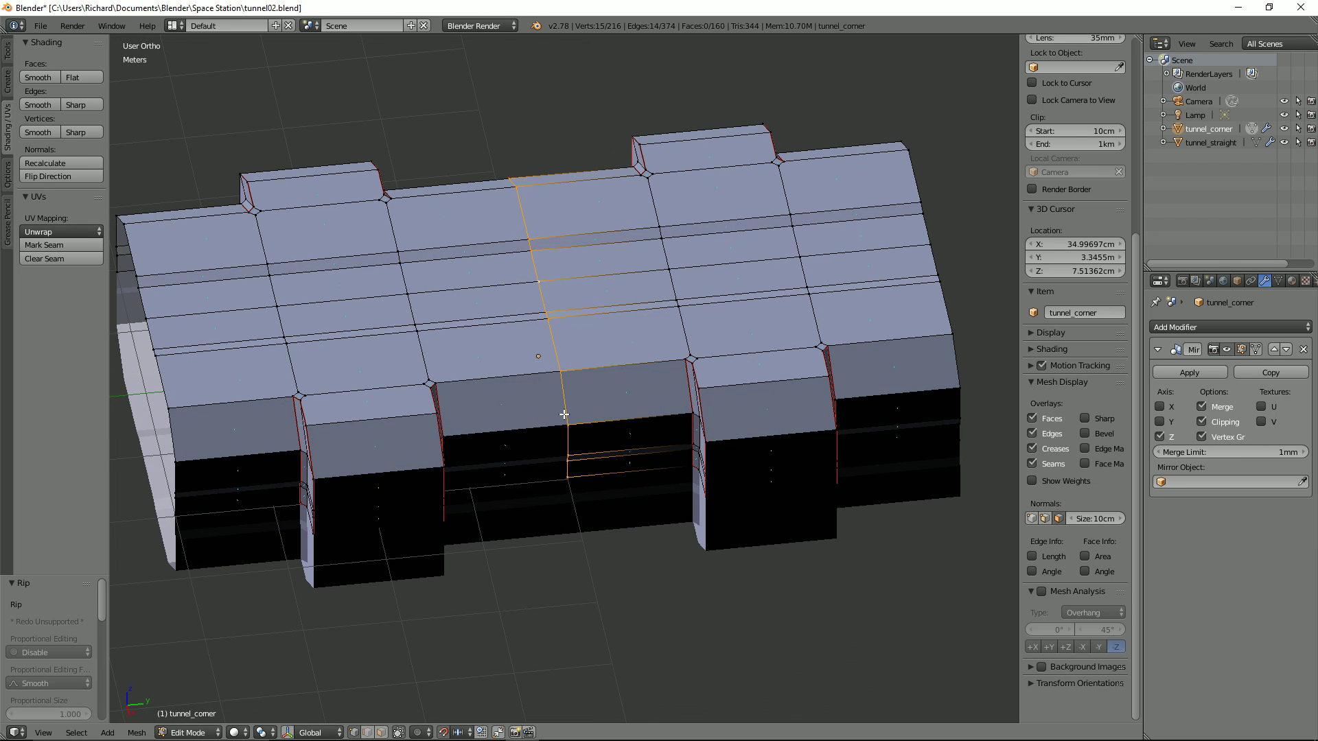
key("ctrl+Tab")
right_click(569, 478)
middle_click_drag(590, 486, 514, 463)
scroll(613, 458, "down", 2)
middle_click_drag(638, 480, 604, 460)
scroll(607, 446, "up", 4)
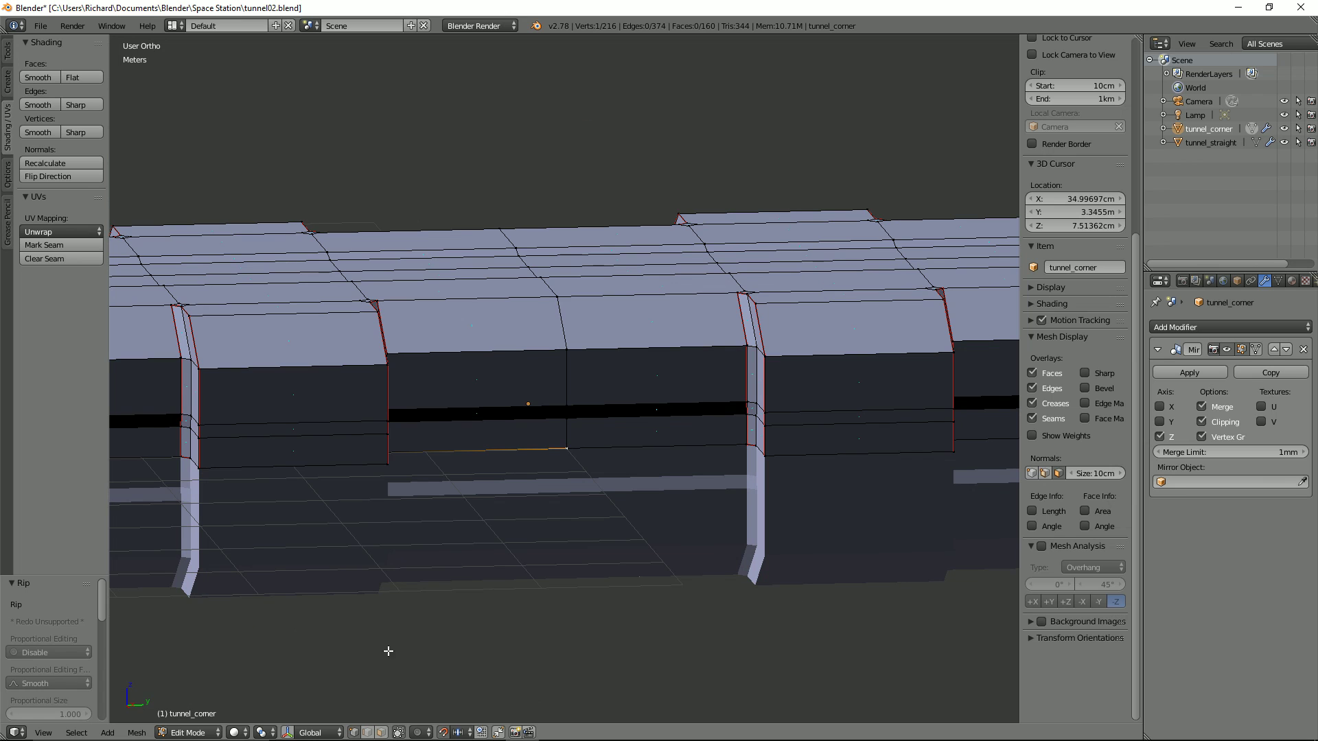
left_click(262, 733)
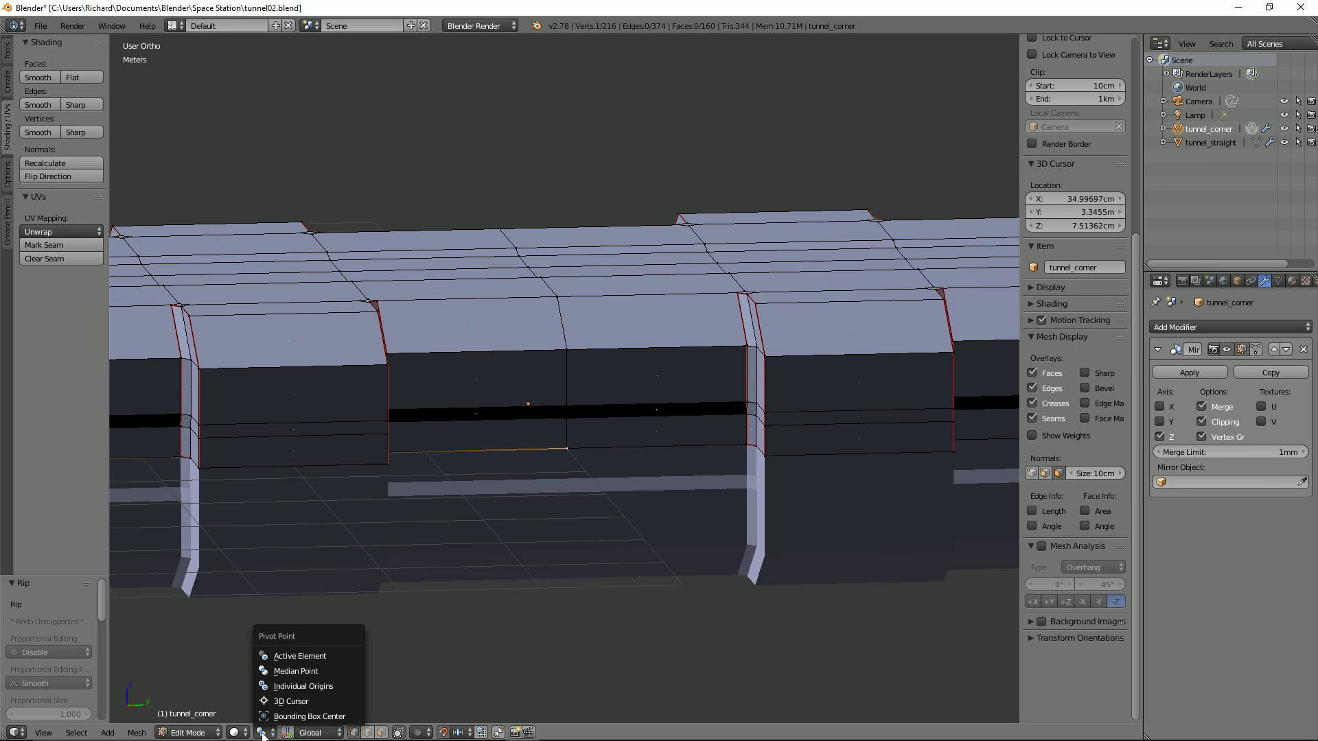
left_click(278, 704)
middle_click_drag(552, 467, 532, 485)
key("shift+s")
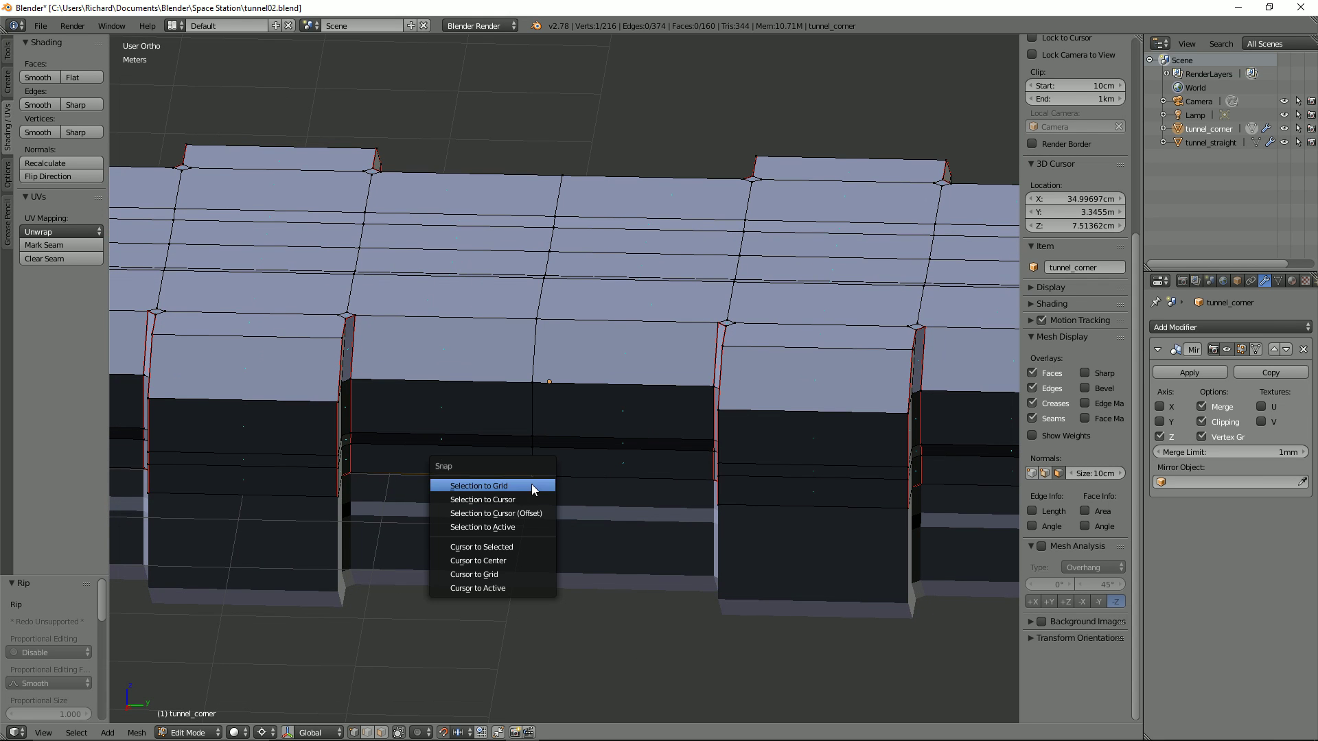
left_click(524, 549)
Select the linked geometry of one tunnel half and rotate it 90 degrees about the 3D cursor in top view.
middle_click_drag(516, 536, 508, 461)
scroll(547, 491, "down", 3)
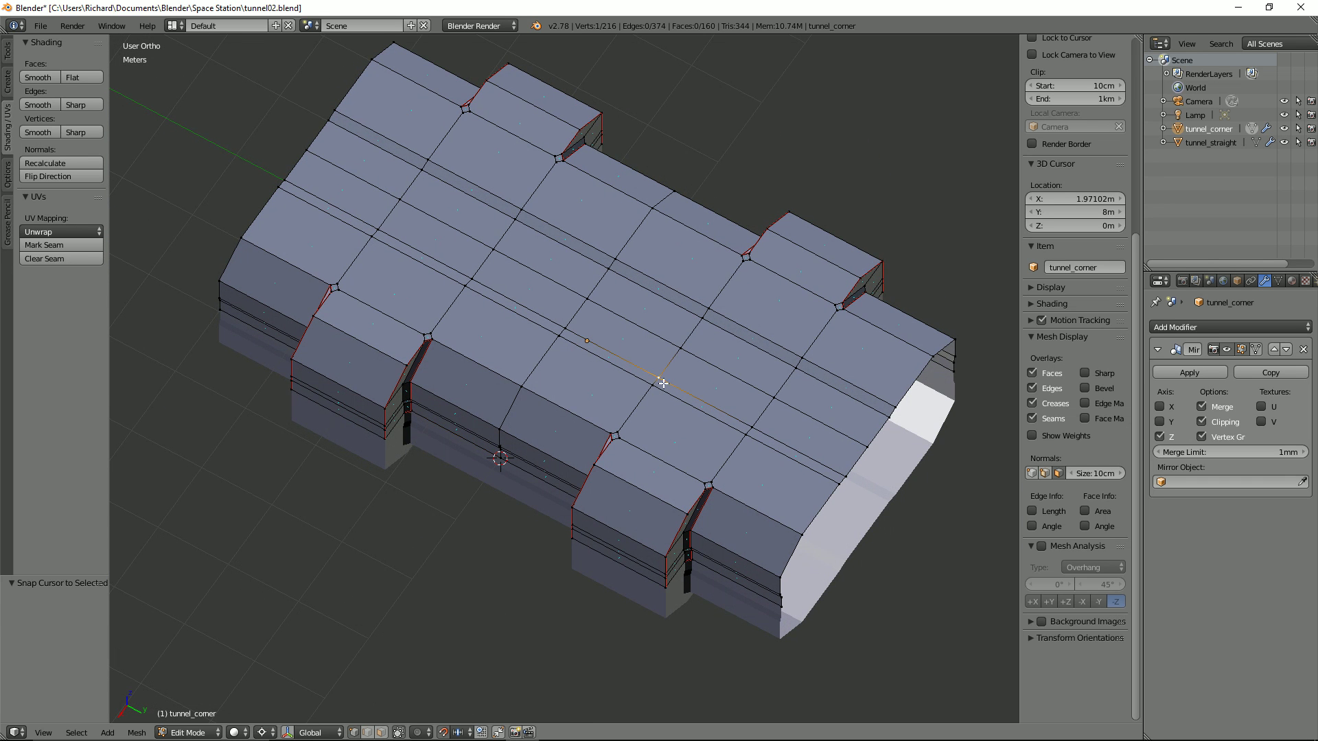
key("l")
middle_click_drag(660, 382, 825, 378)
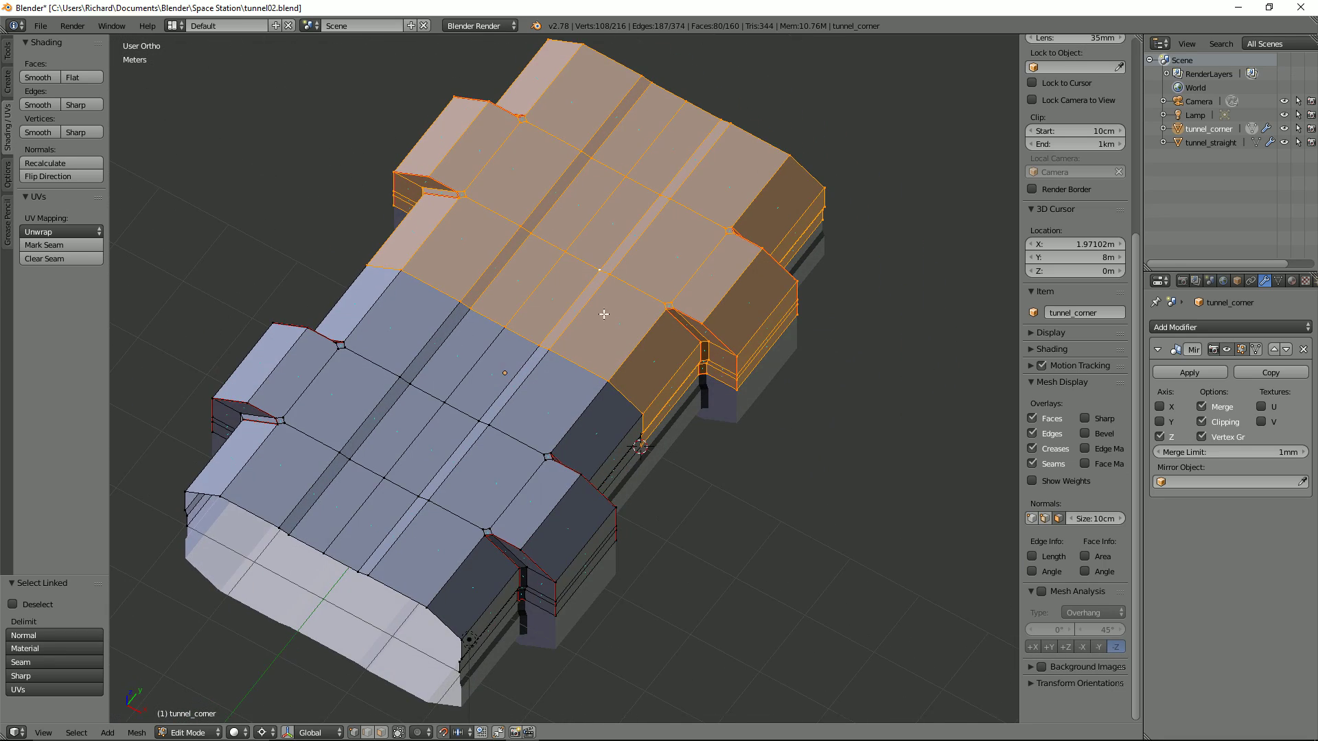
middle_click_drag(604, 313, 622, 344)
key("KP_7")
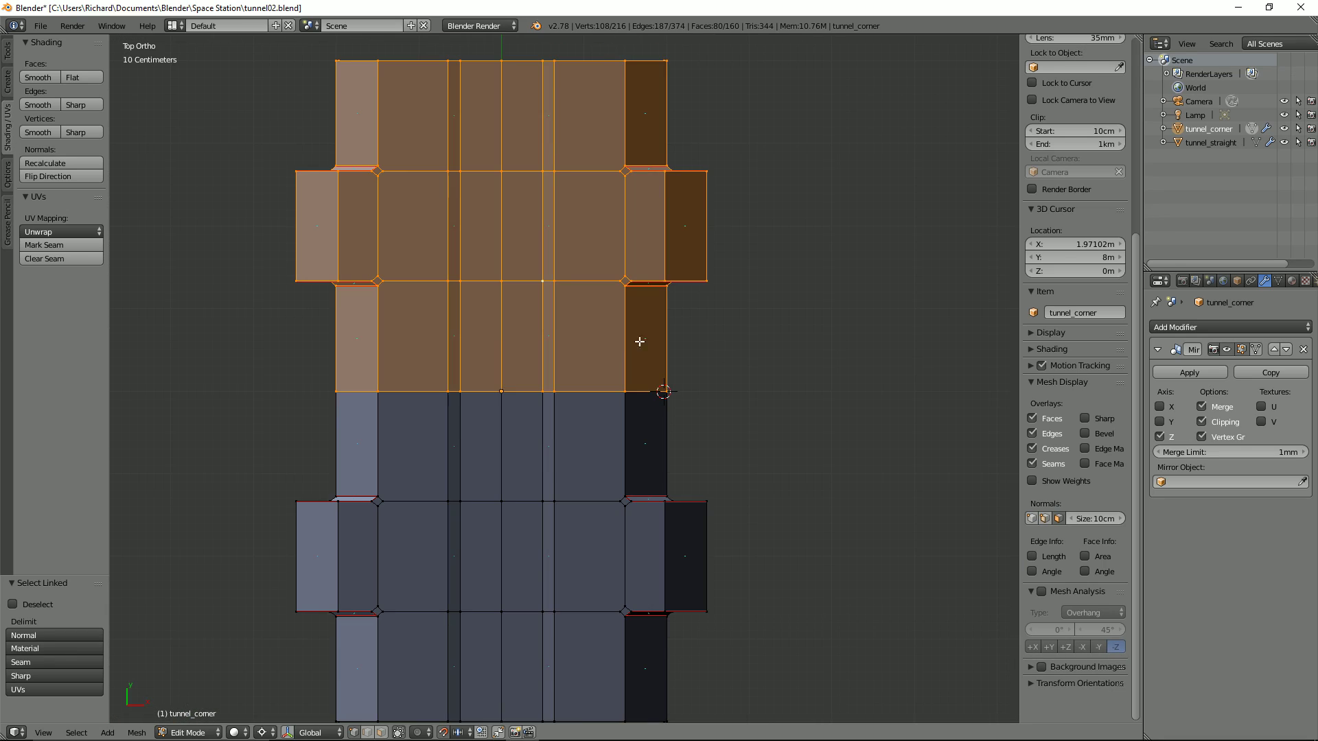
key("r")
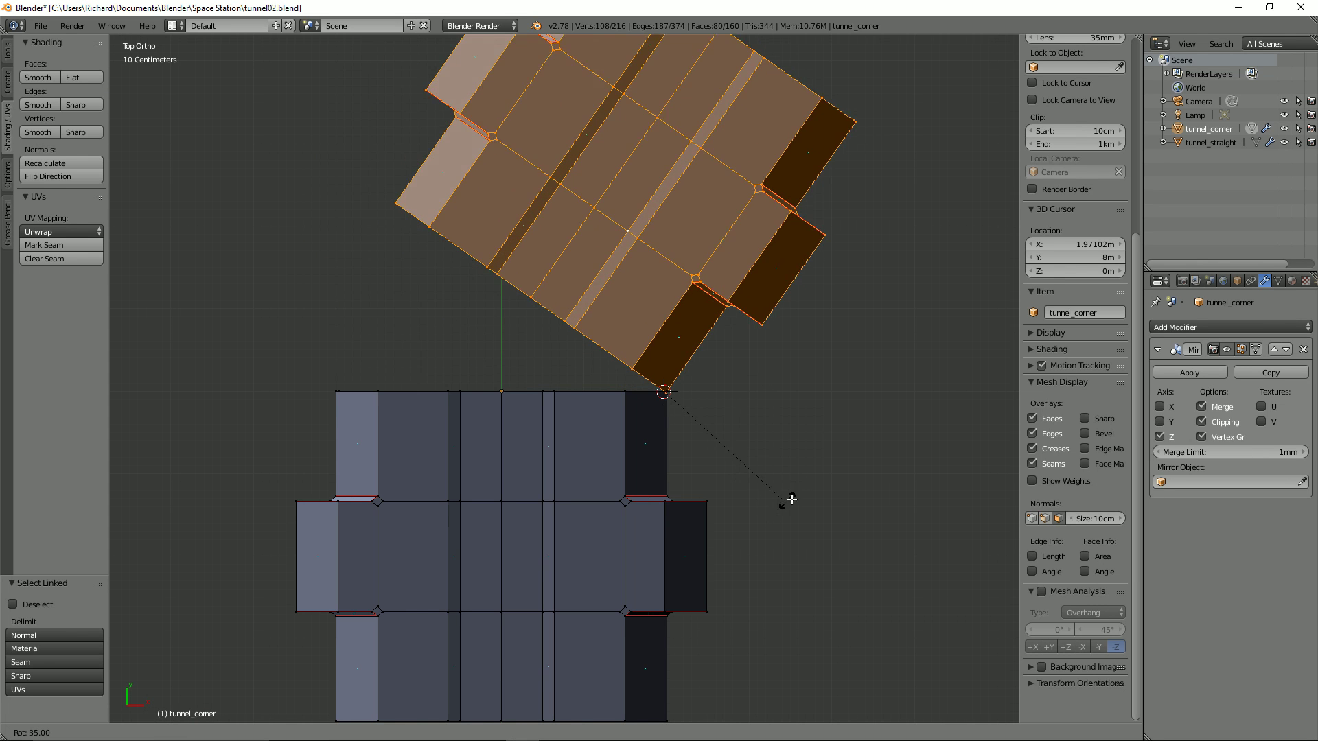
key("Escape")
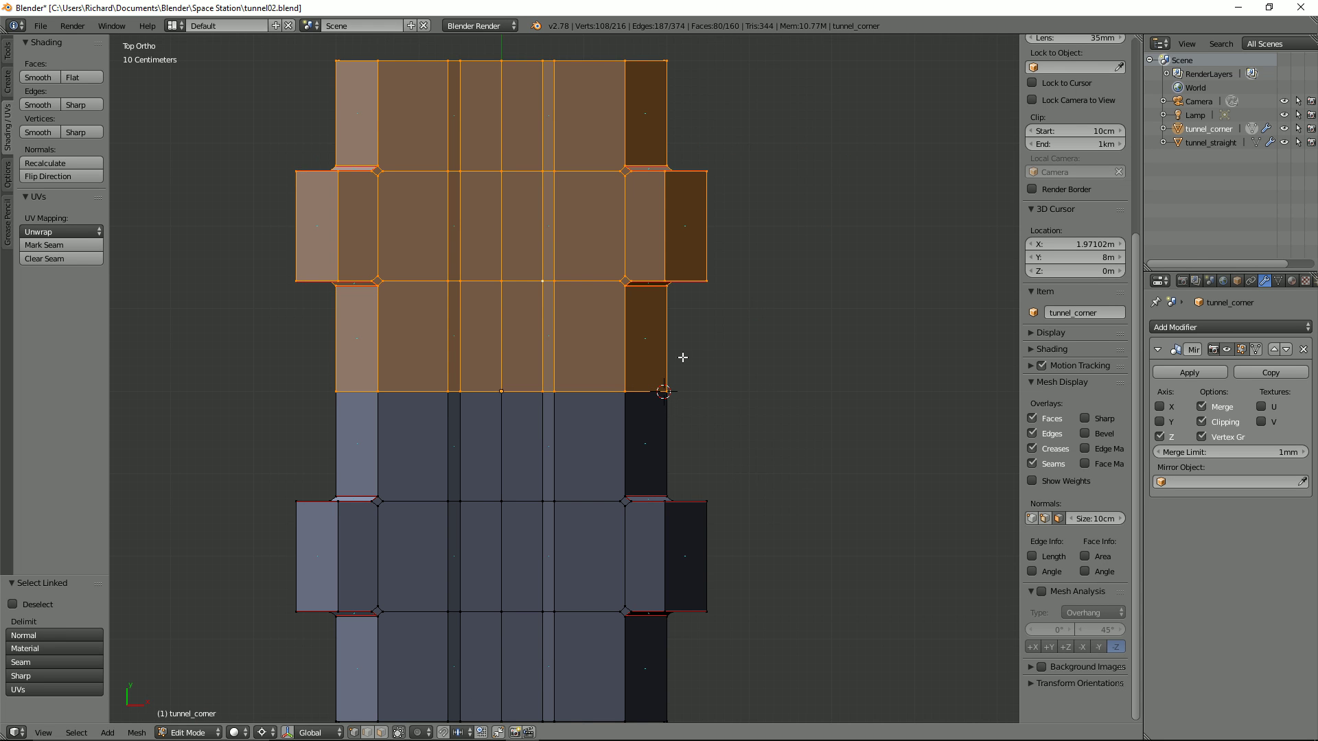
key("r")
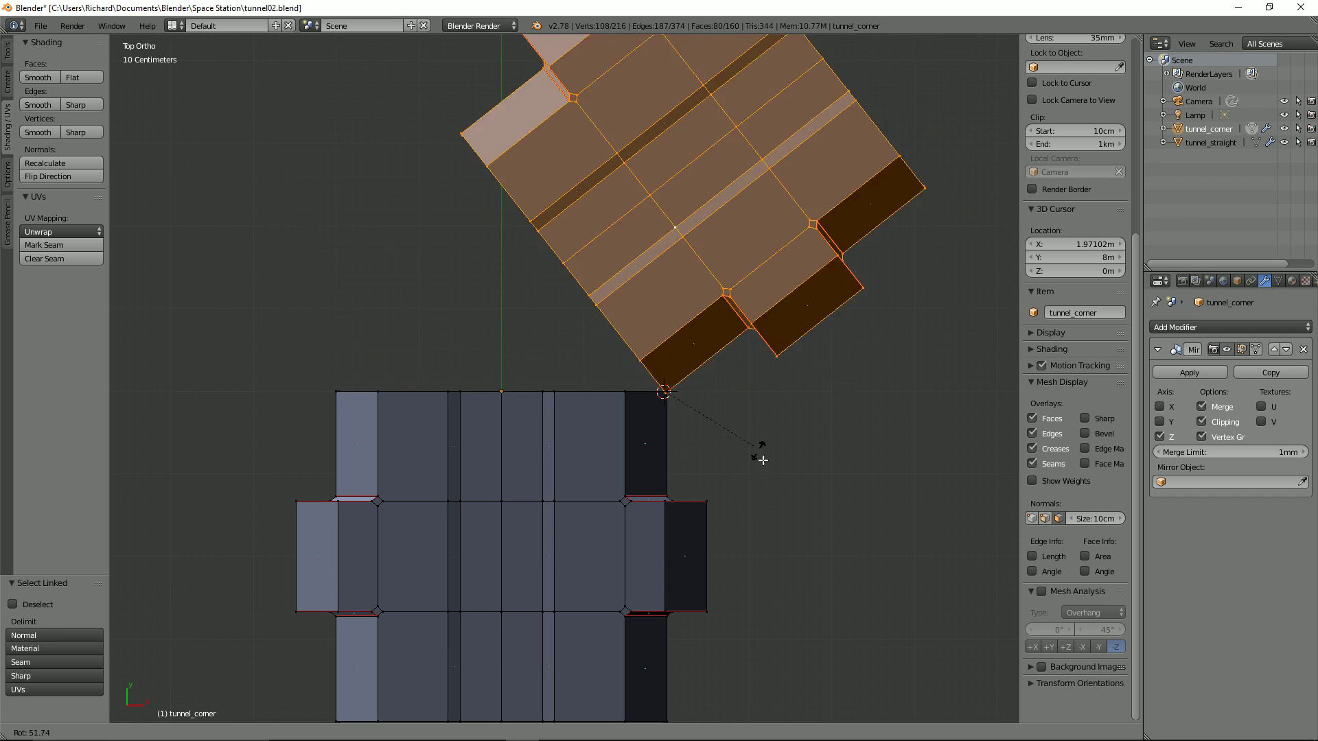
type("90")
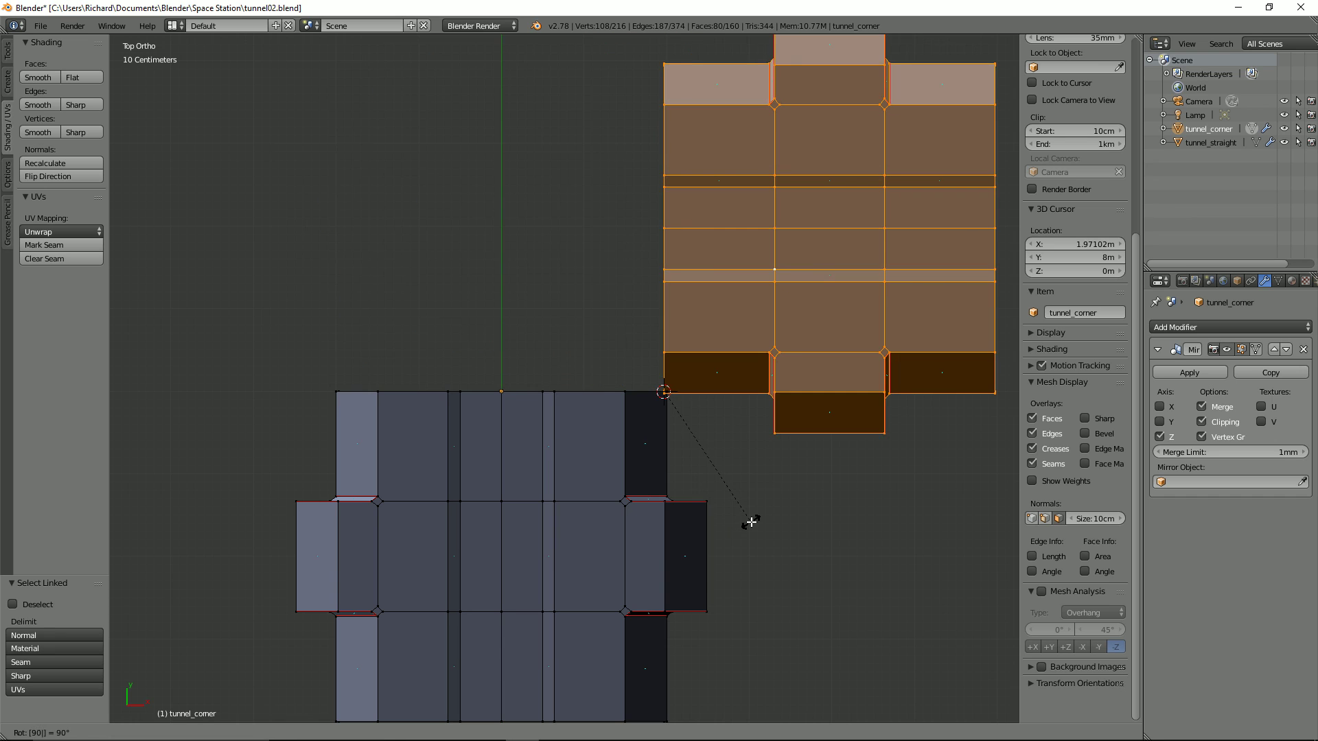
key("Return")
Merge the two upper wall vertices at the inner corner where the halves meet, at their center.
middle_click_drag(610, 474, 479, 352)
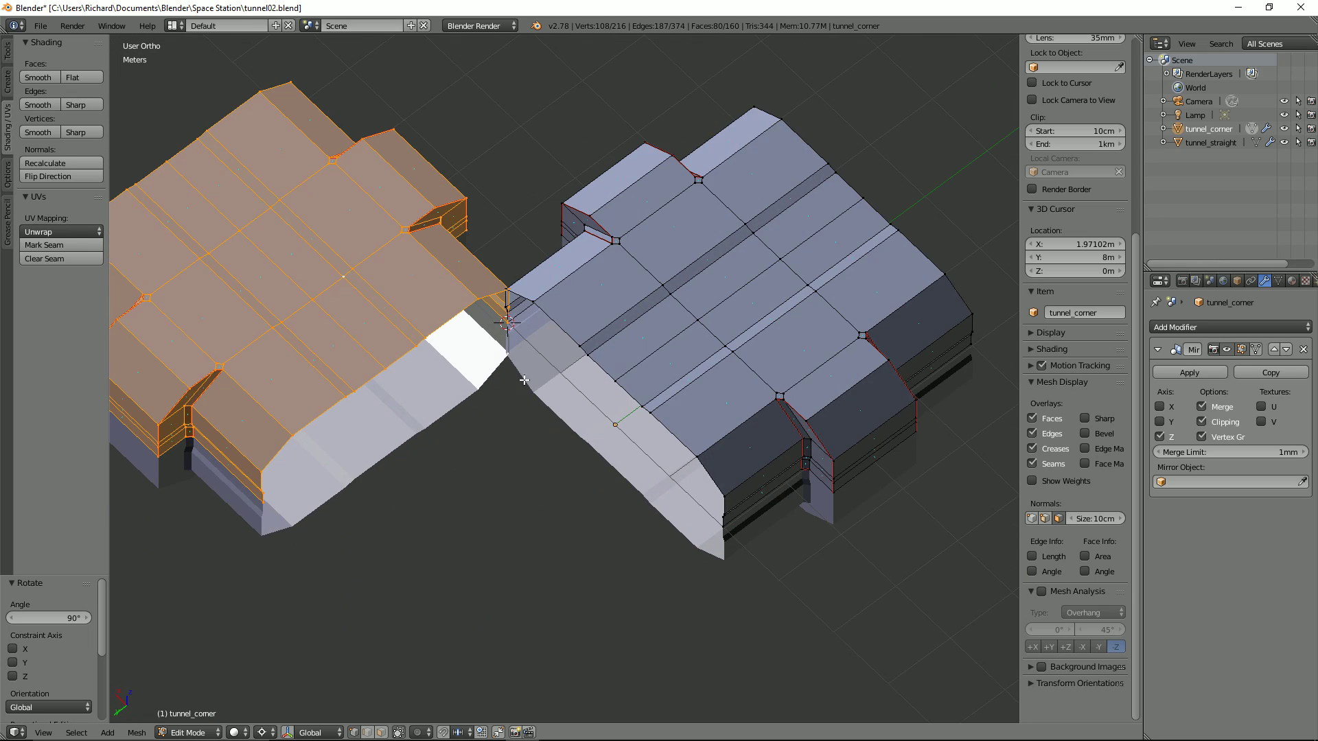
middle_click_drag(499, 406, 615, 394)
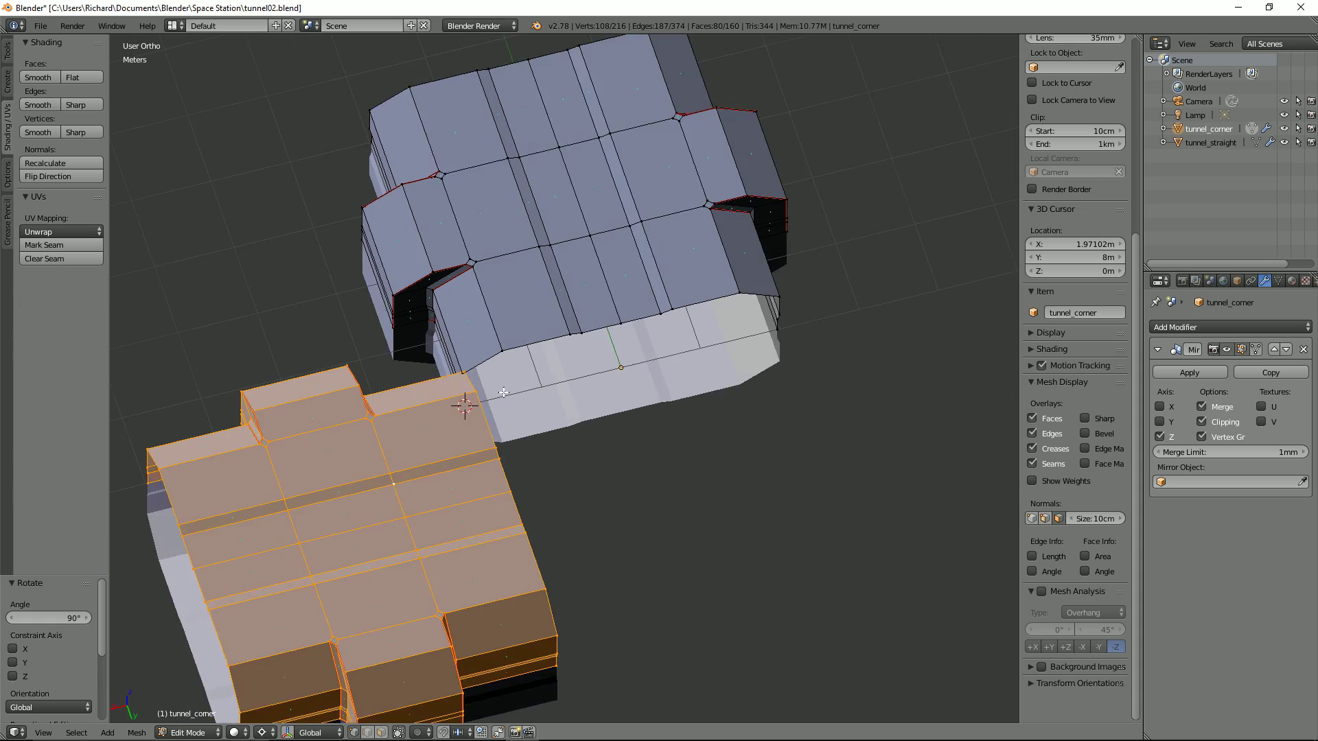
scroll(444, 410, "up", 2)
right_click(437, 400)
middle_click_drag(454, 376, 482, 337)
scroll(414, 358, "up", 4)
middle_click_drag(454, 259, 471, 337)
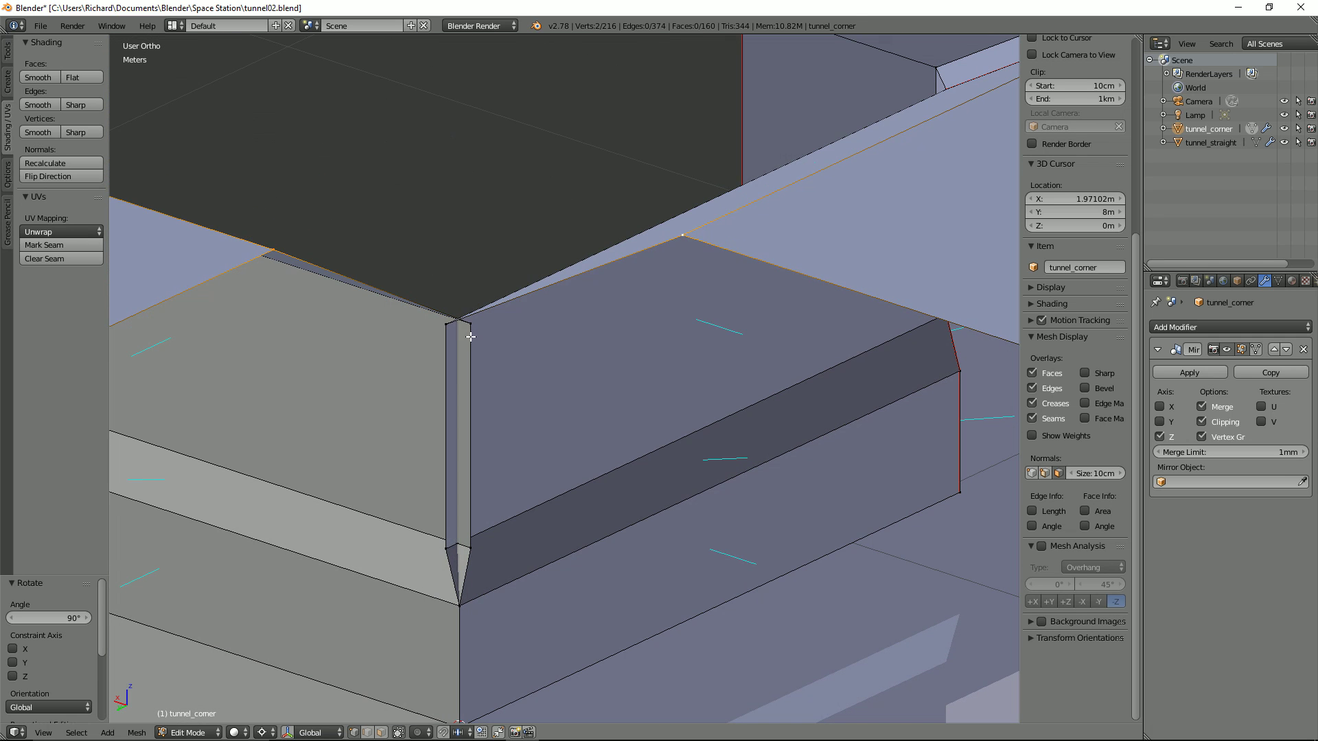
right_click(451, 330)
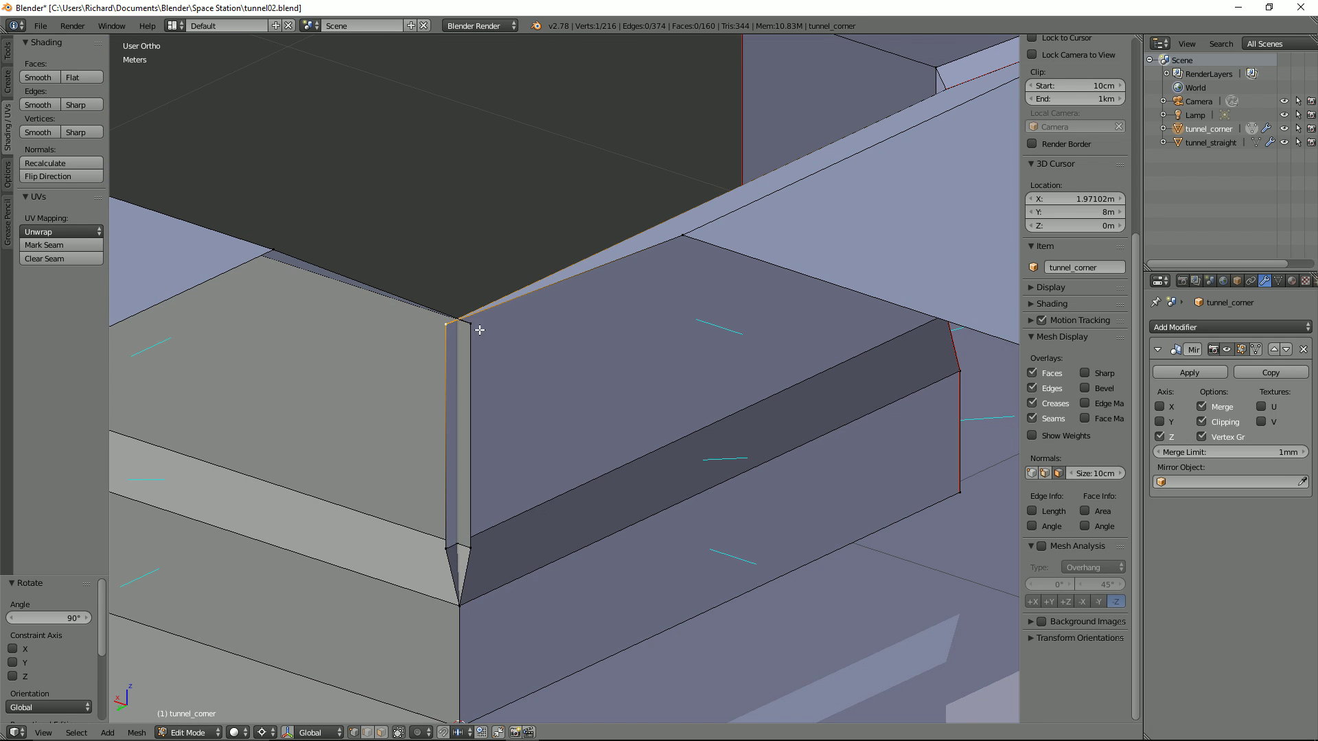
right_click(471, 326, "shift")
key("alt+m")
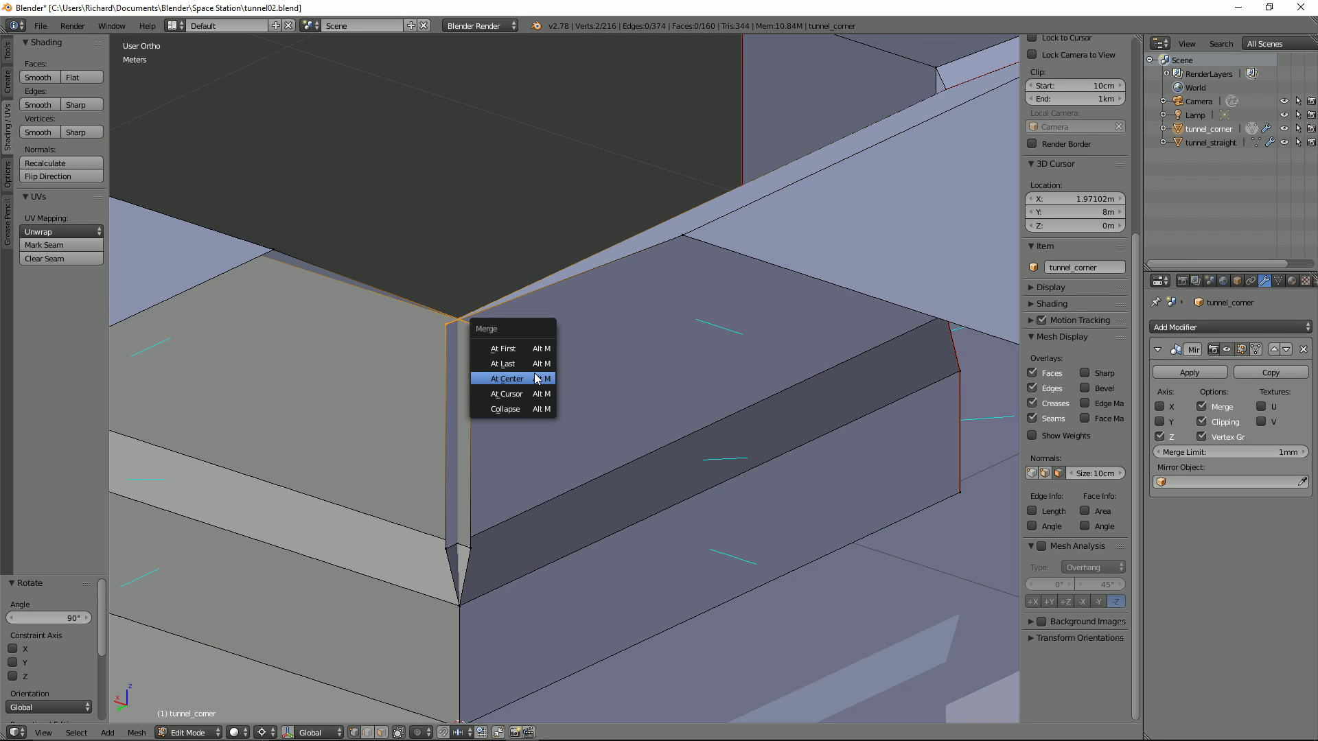
left_click(535, 375)
Merge the next pair of vertices down the inner corner by repeating the At Center merge.
scroll(521, 369, "down", 1)
middle_click_drag(518, 342, 520, 242, "shift")
right_click(471, 421)
right_click(494, 422, "shift")
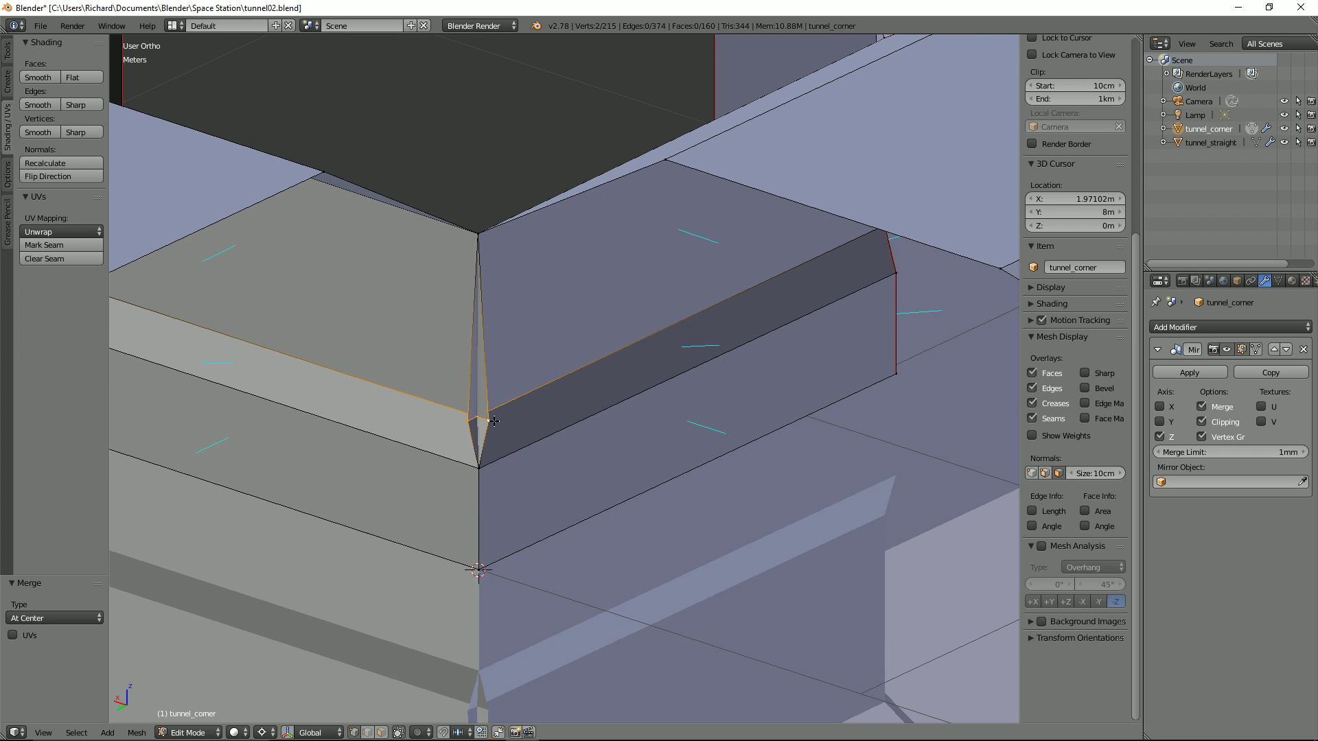
key("shift+r")
Select the whole mesh and remove doubled vertices.
scroll(503, 420, "down", 2)
middle_click_drag(504, 419, 543, 363)
key("a")
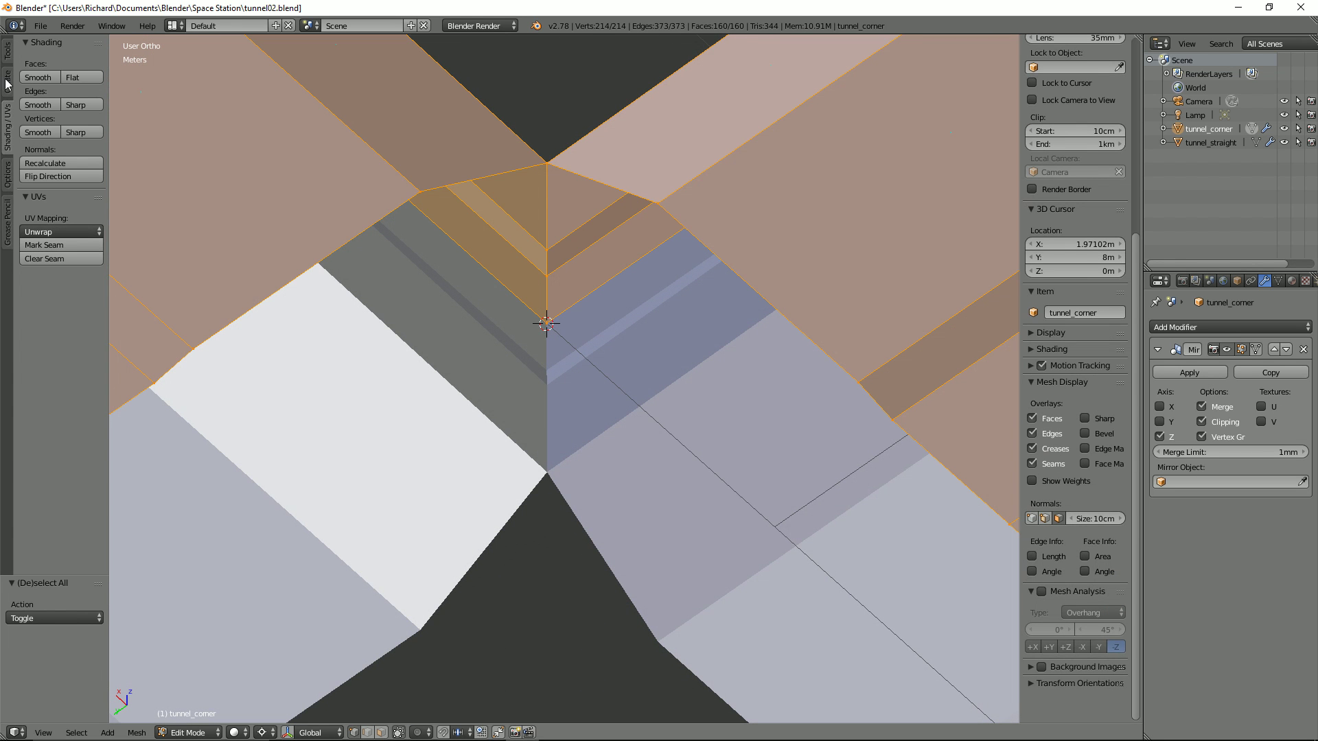
left_click(7, 54)
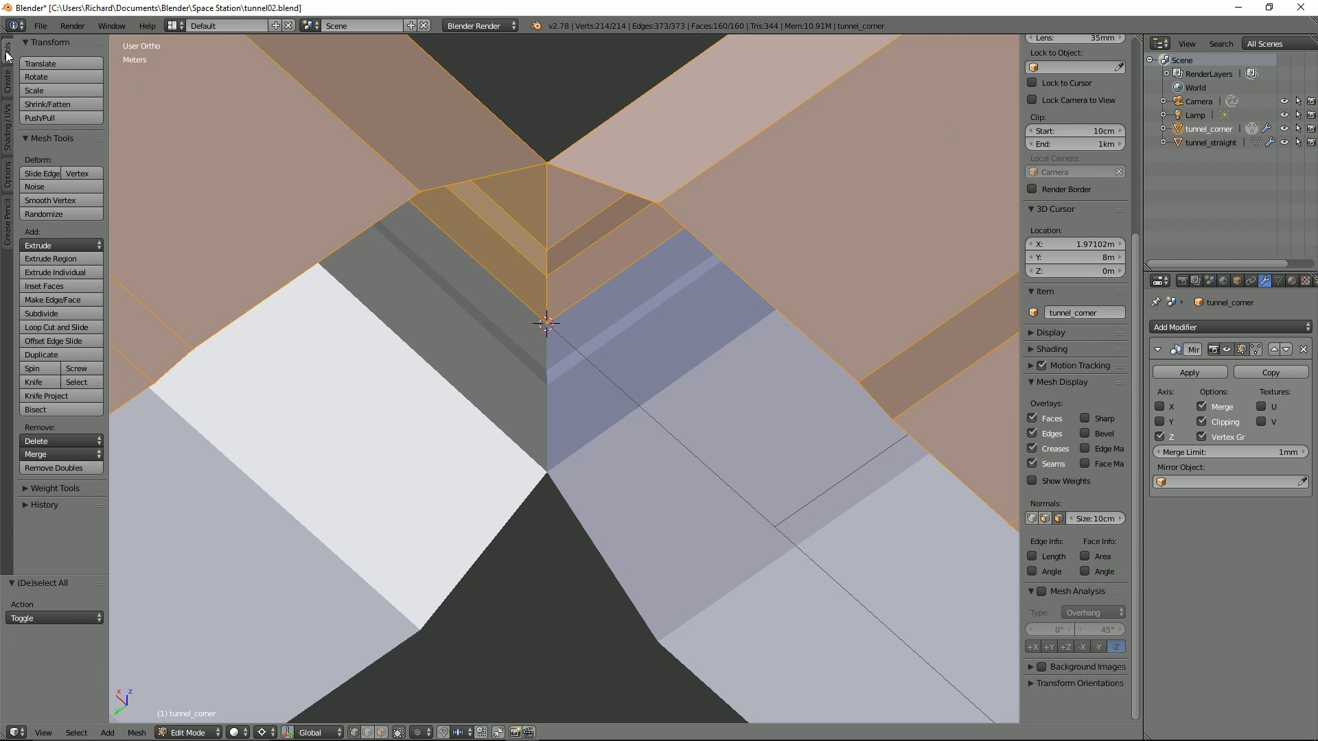
left_click(67, 468)
Fill a triangular face between the inner corner vertex and the adjacent roof vertices of both halves.
scroll(574, 93, "down", 3)
middle_click_drag(577, 126, 594, 235)
scroll(528, 267, "down", 1)
right_click(381, 403)
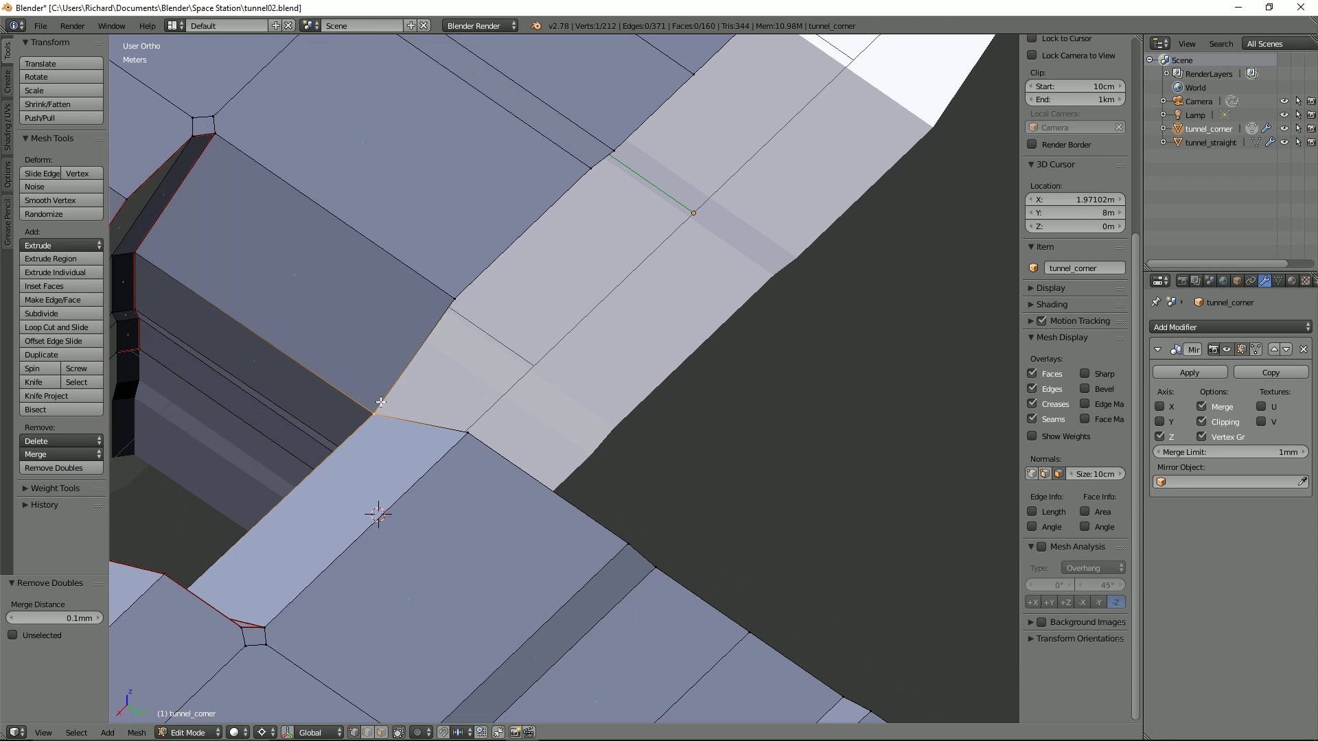
right_click(458, 292, "shift")
key("f")
Turn on snapping and set the snap element to Vertex.
middle_click_drag(474, 359, 523, 377)
scroll(543, 439, "down", 3)
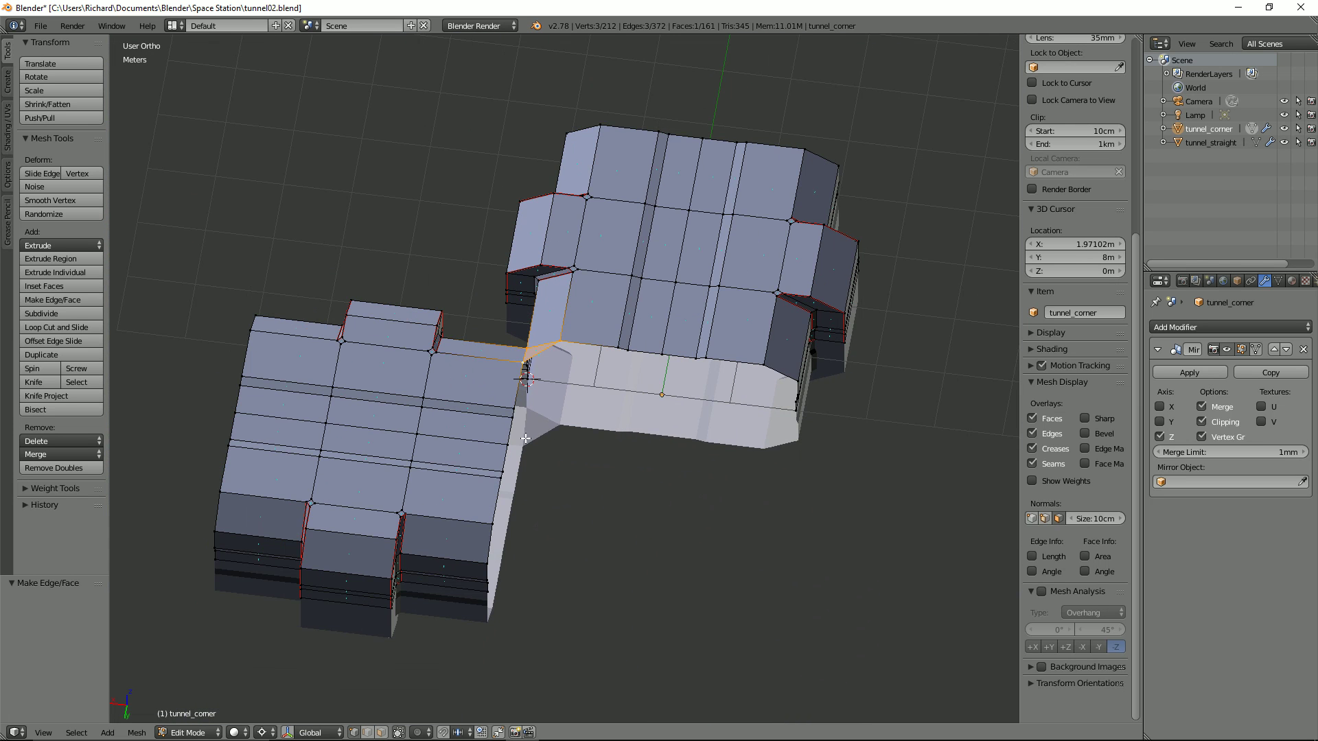
scroll(545, 466, "up", 3)
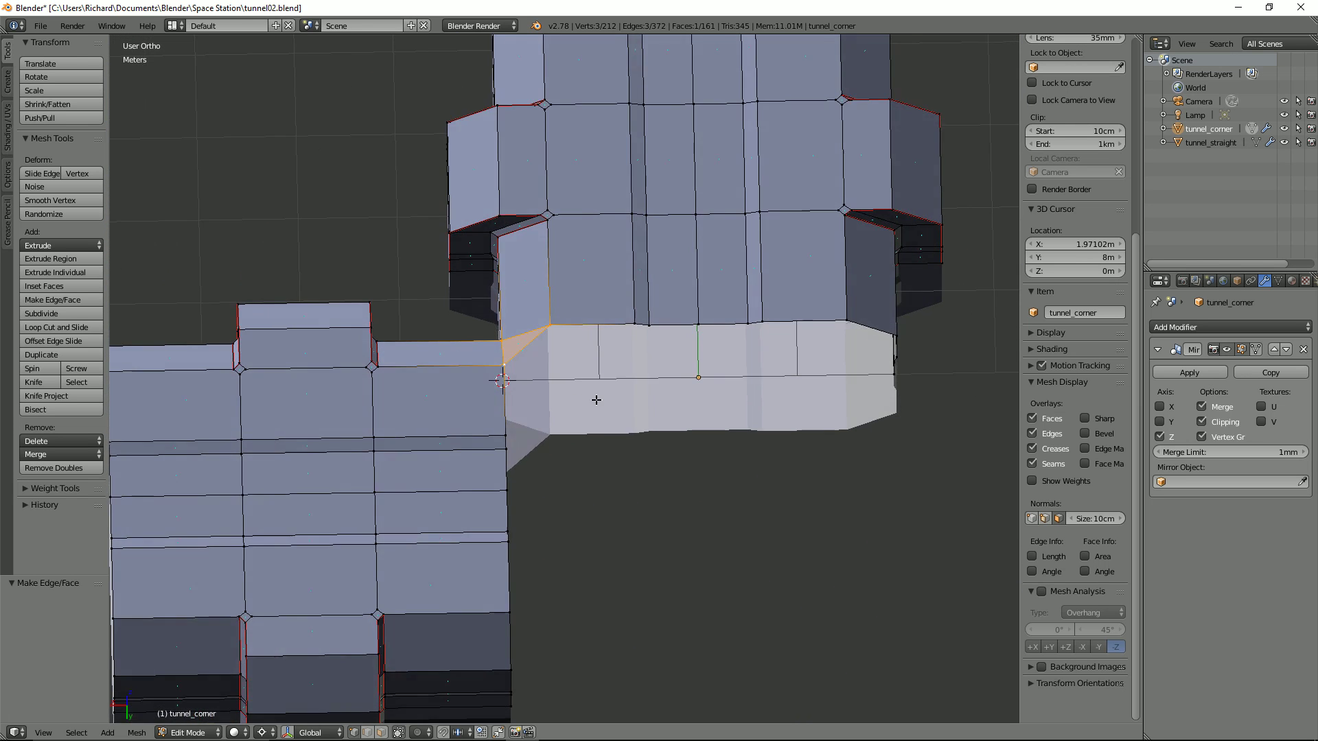
middle_click_drag(596, 399, 535, 413)
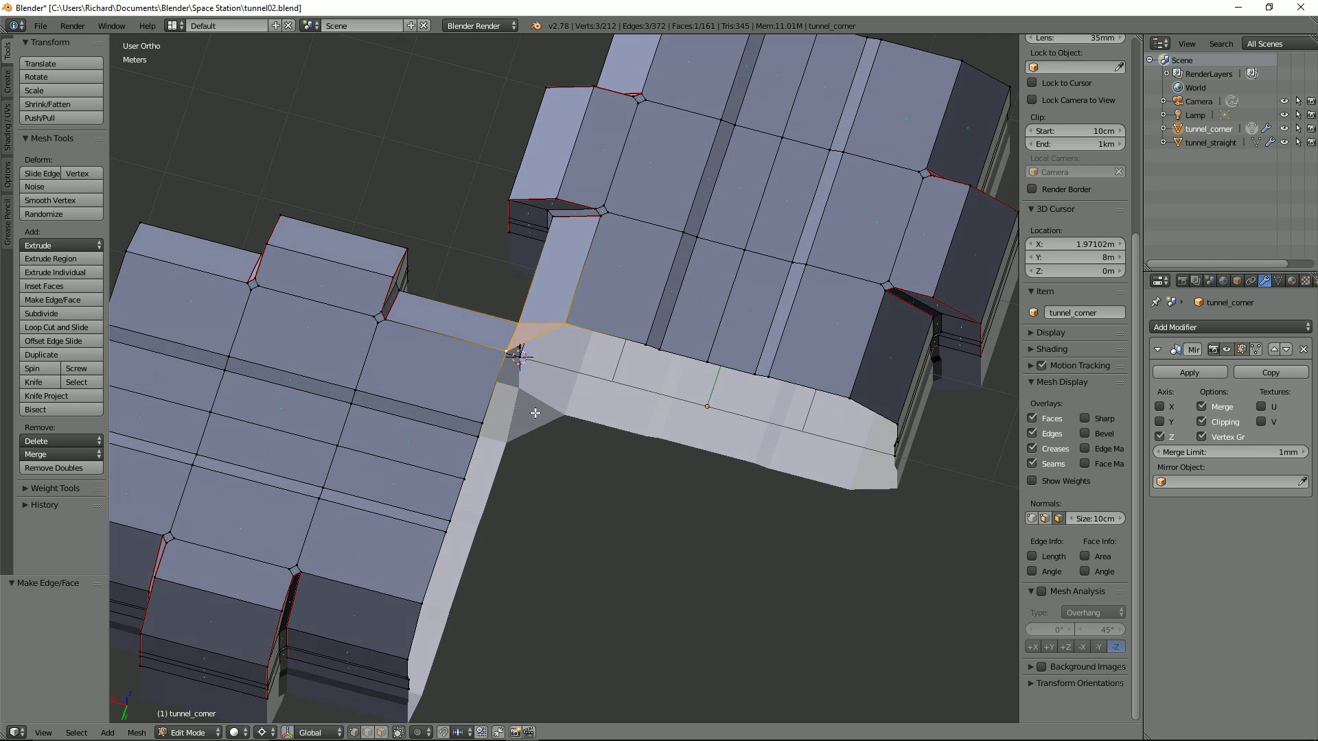
left_click(444, 733)
left_click(459, 733)
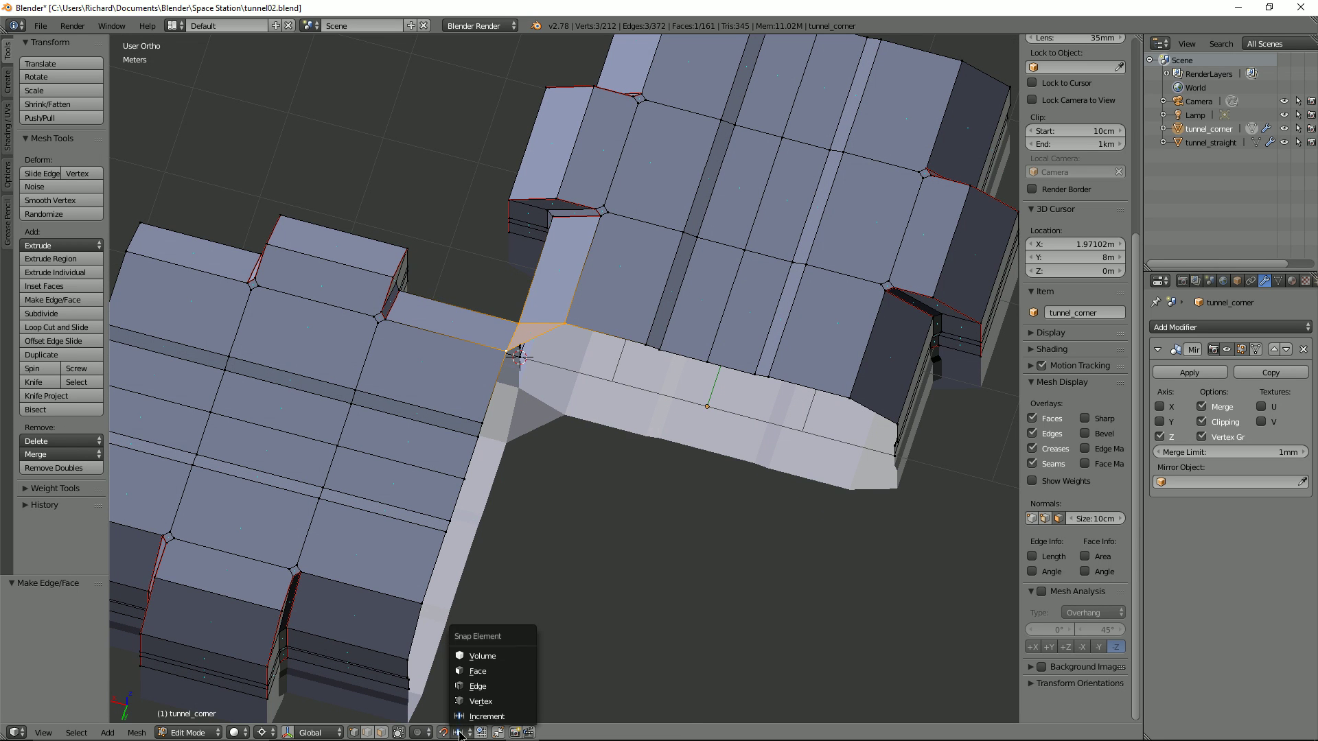
left_click(481, 701)
Extrude the rotated half's open-end vertex at the first roof groove along X, snapped to the other half's matching vertex, about 1.33 m.
middle_click_drag(510, 453, 513, 425)
right_click(506, 453)
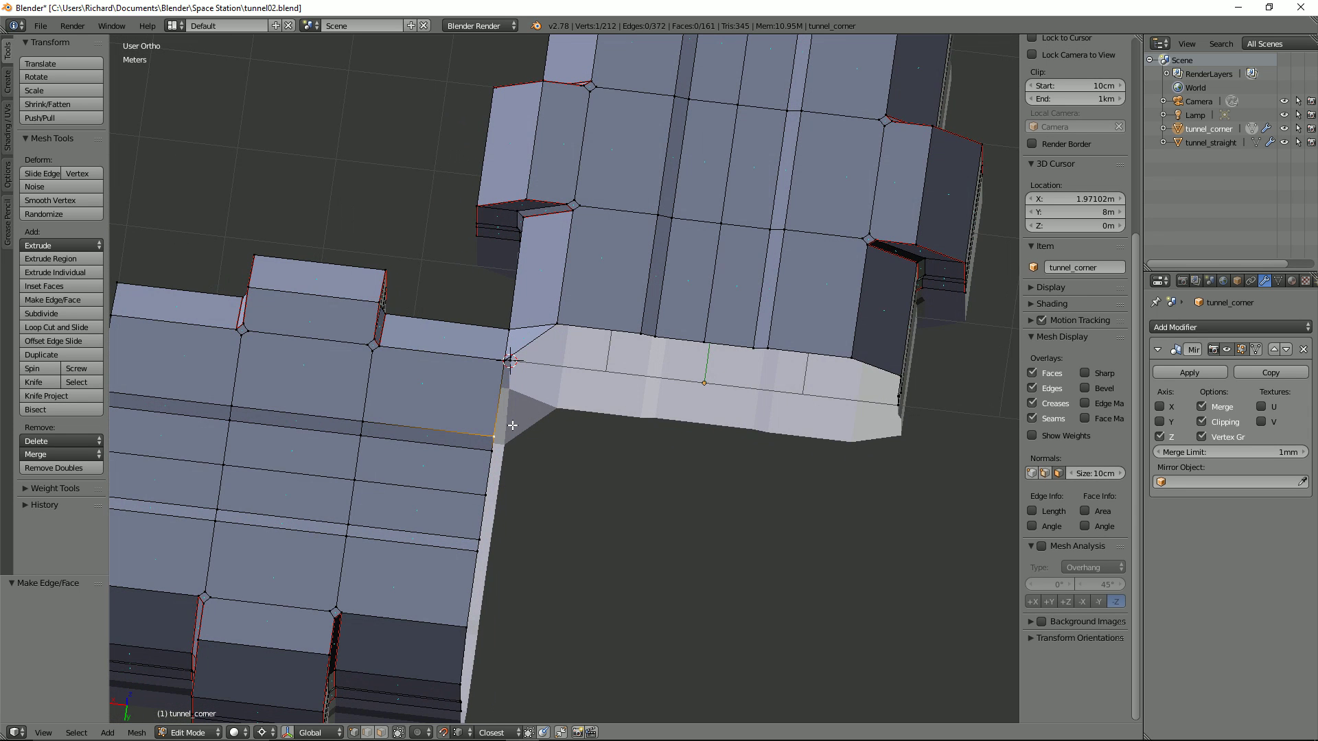
key("e")
key("x")
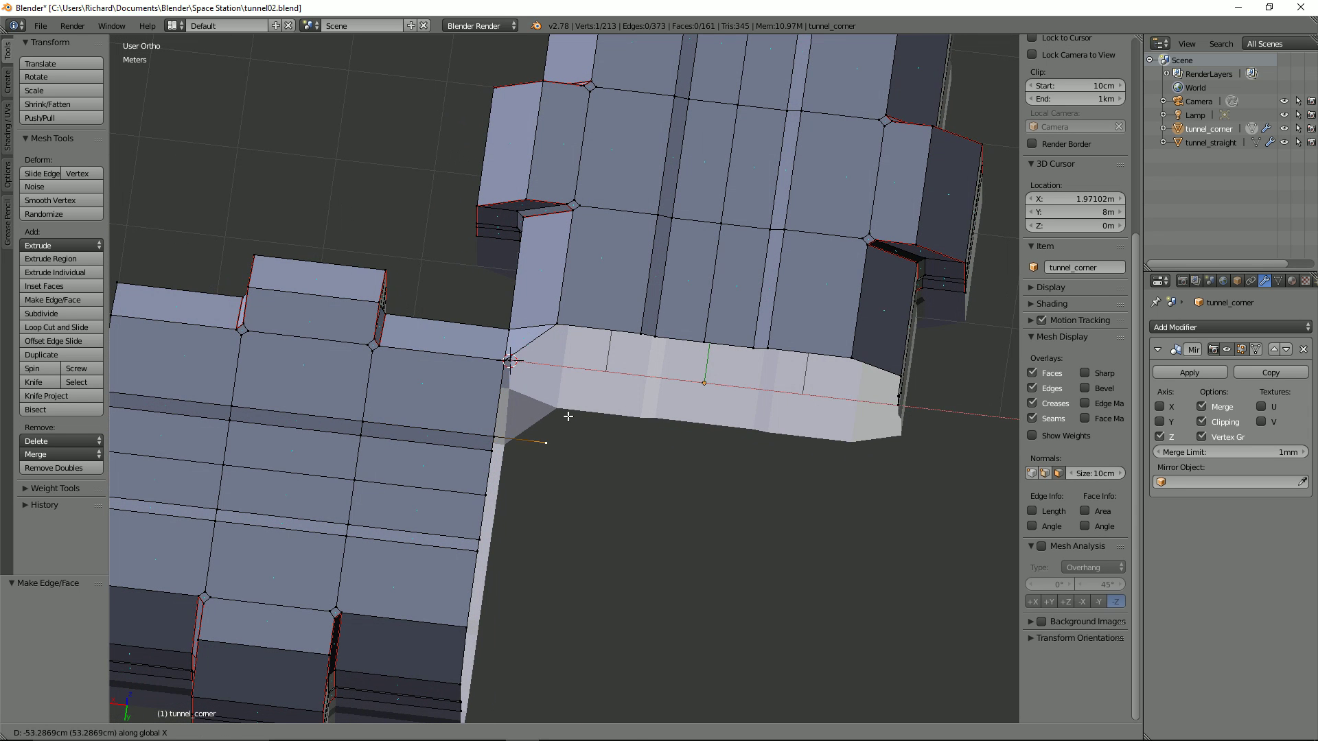
left_click(639, 335)
Fill a five-sided roof face between the extruded vertex, the triangle and the neighbouring vertices of both halves.
middle_click_drag(638, 344, 561, 464)
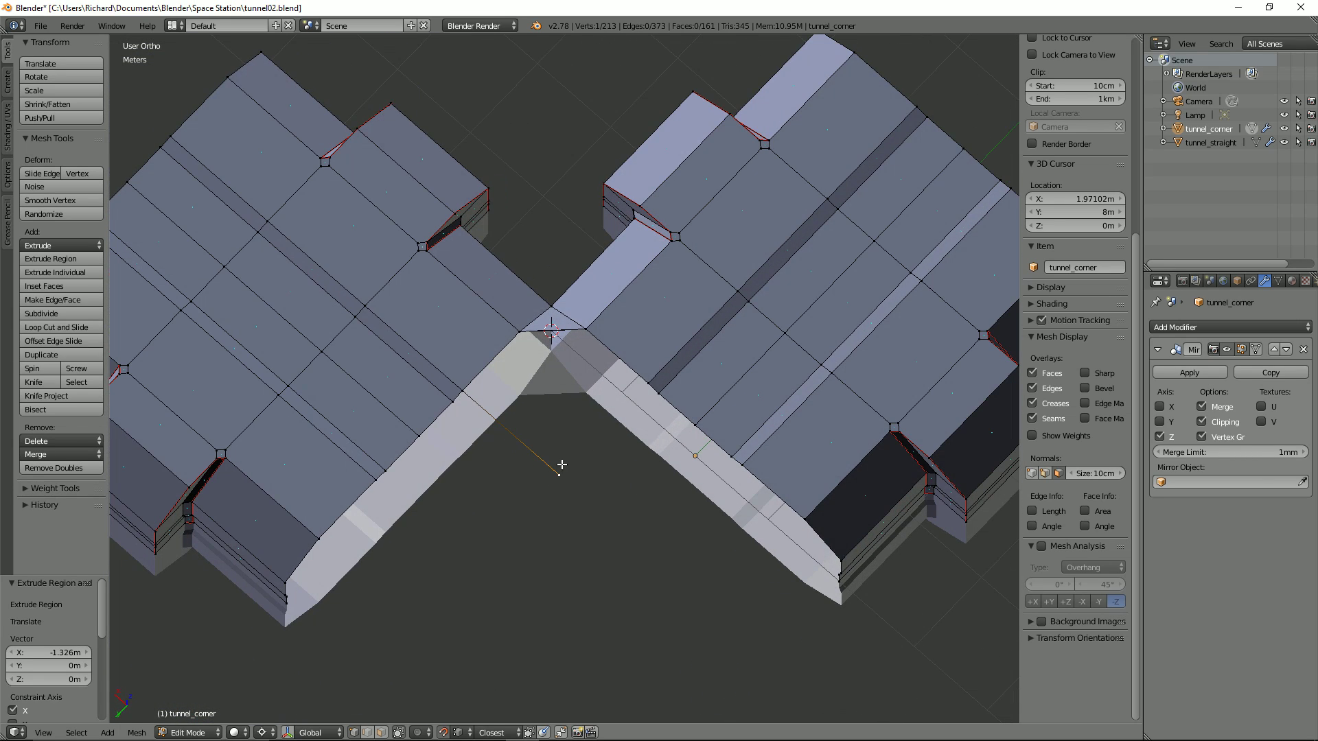
right_click(587, 333, "shift")
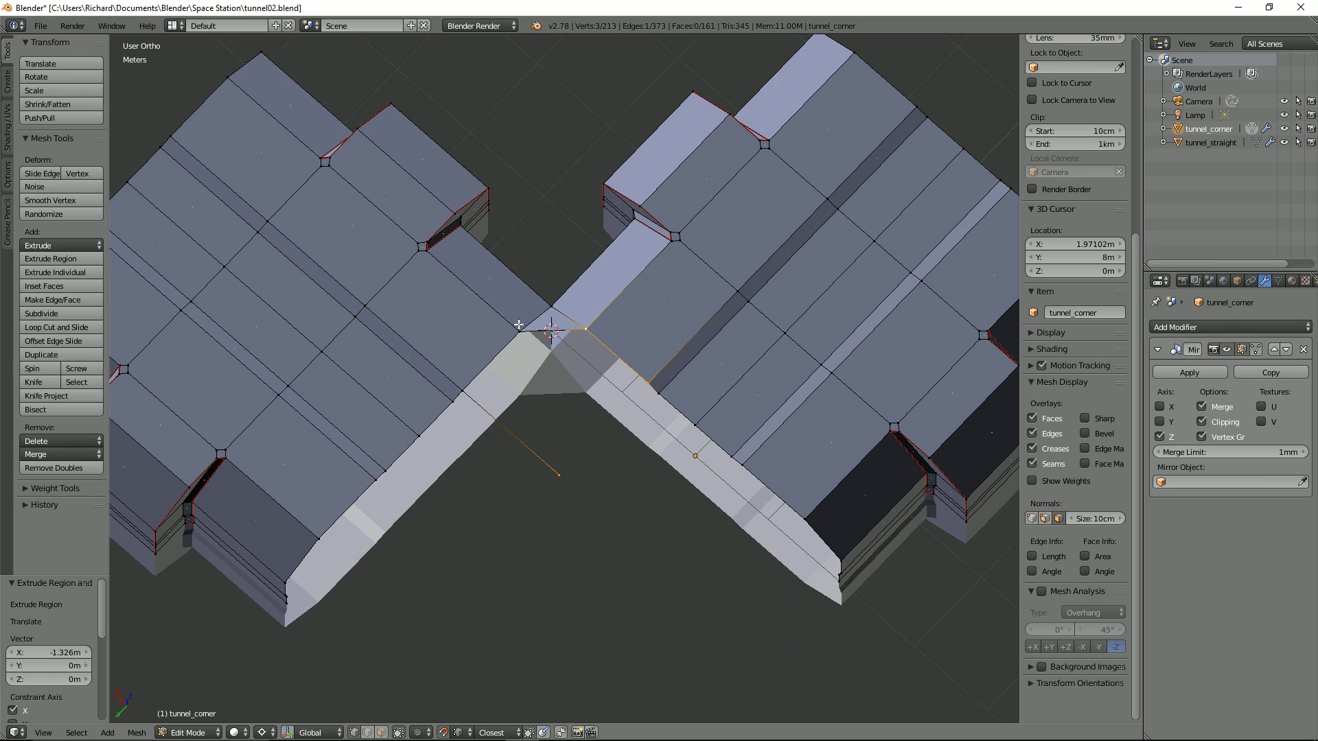
key("f")
Extrude the rotated half's next four open-end roof vertices along X, snapped to the new face's outer corner, about 1.33 m.
middle_click_drag(467, 389, 492, 484)
middle_click_drag(568, 501, 560, 538)
scroll(560, 538, "up", 1)
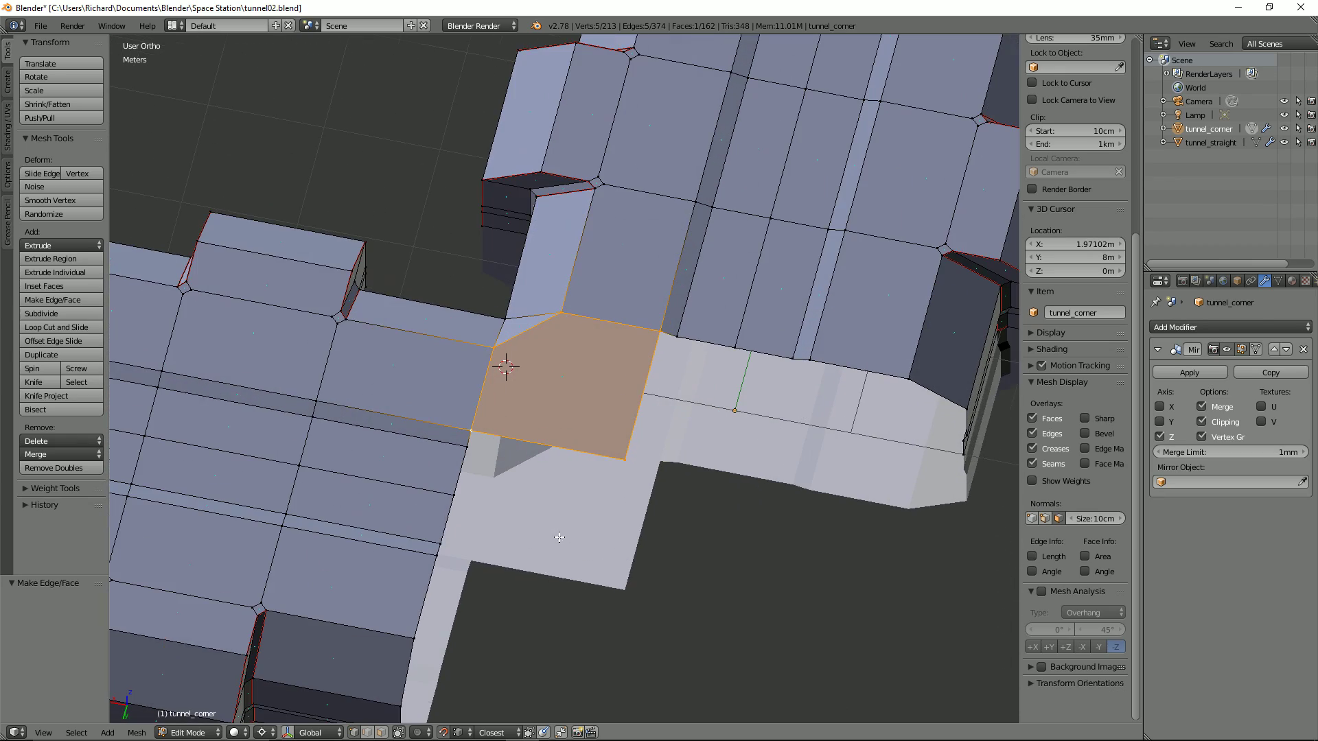
right_click(465, 456)
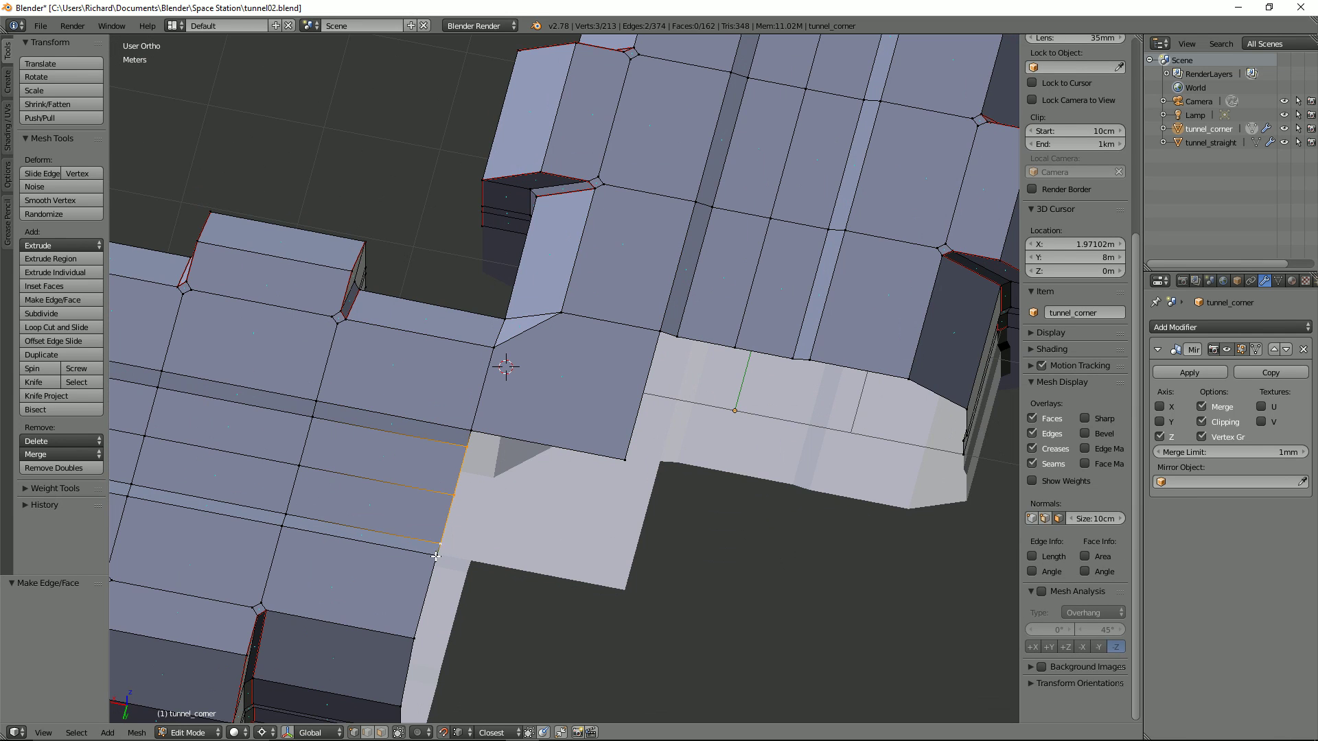
middle_click_drag(433, 553, 493, 522)
key("e")
key("x")
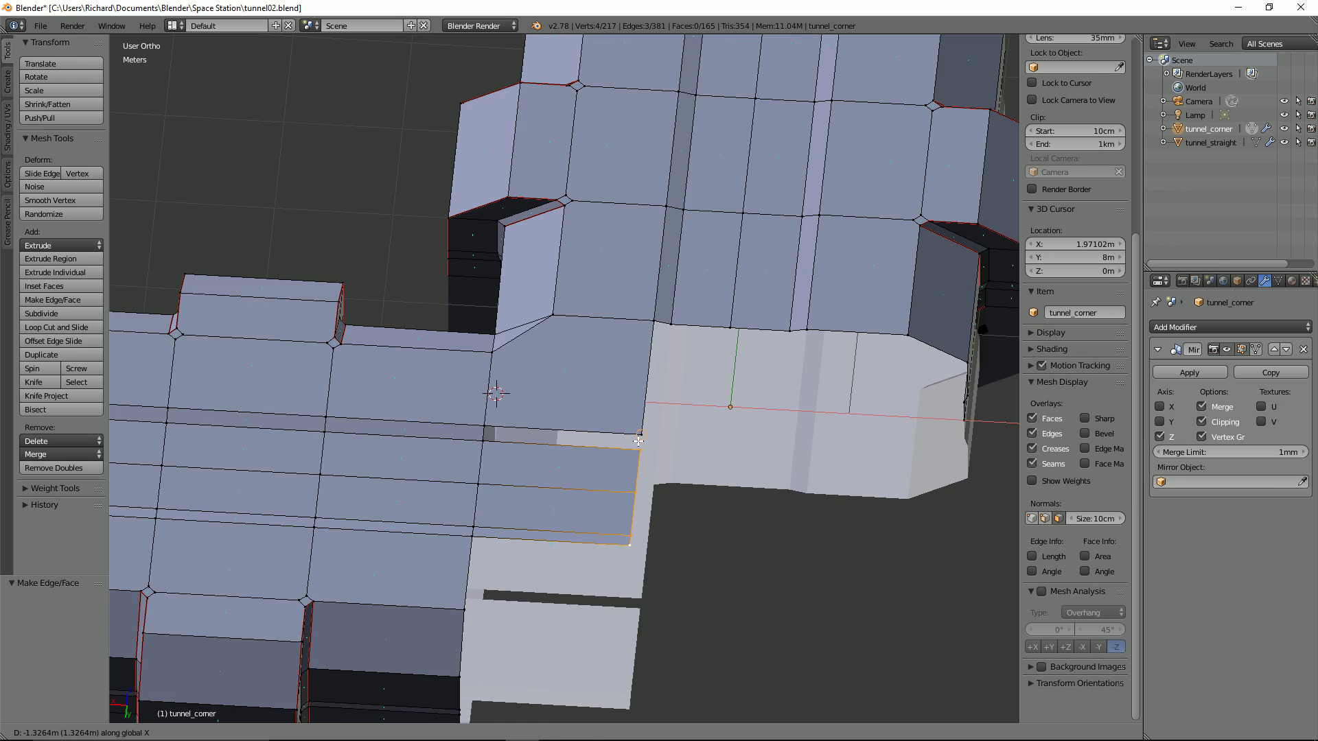
left_click(639, 440)
Fill the narrow groove face between the rotated half's extruded strip and the five-sided corner roof face.
middle_click_drag(639, 440, 490, 442)
right_click(511, 436)
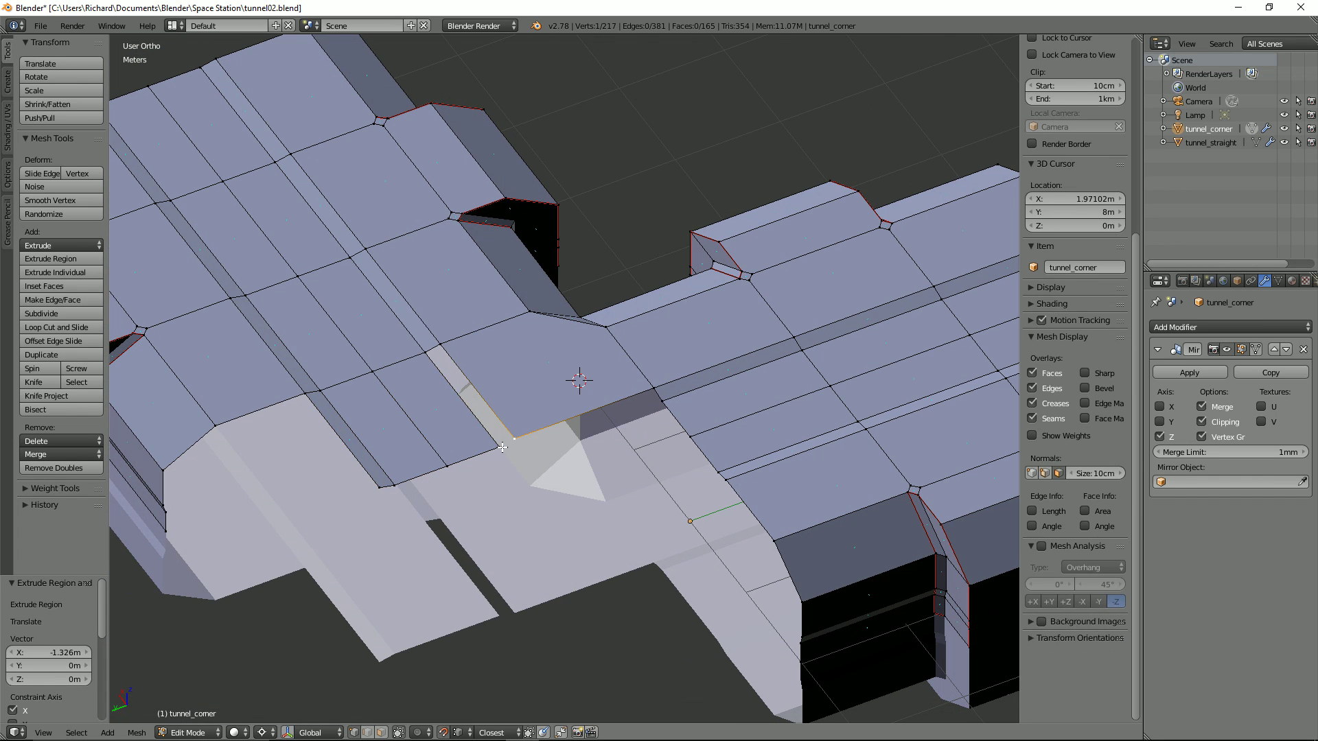
right_click(440, 345, "shift")
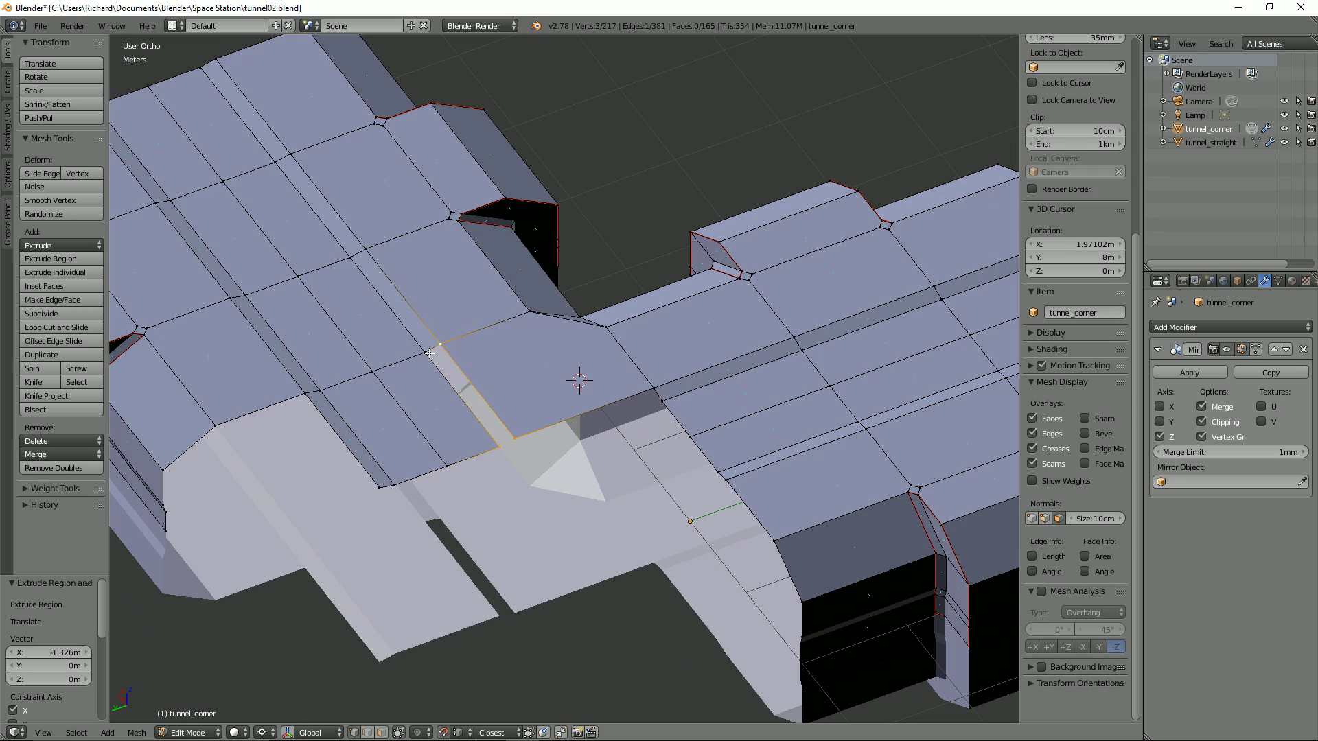
key("f")
middle_click_drag(429, 370, 541, 398)
scroll(445, 374, "down", 2)
middle_click_drag(460, 541, 676, 471)
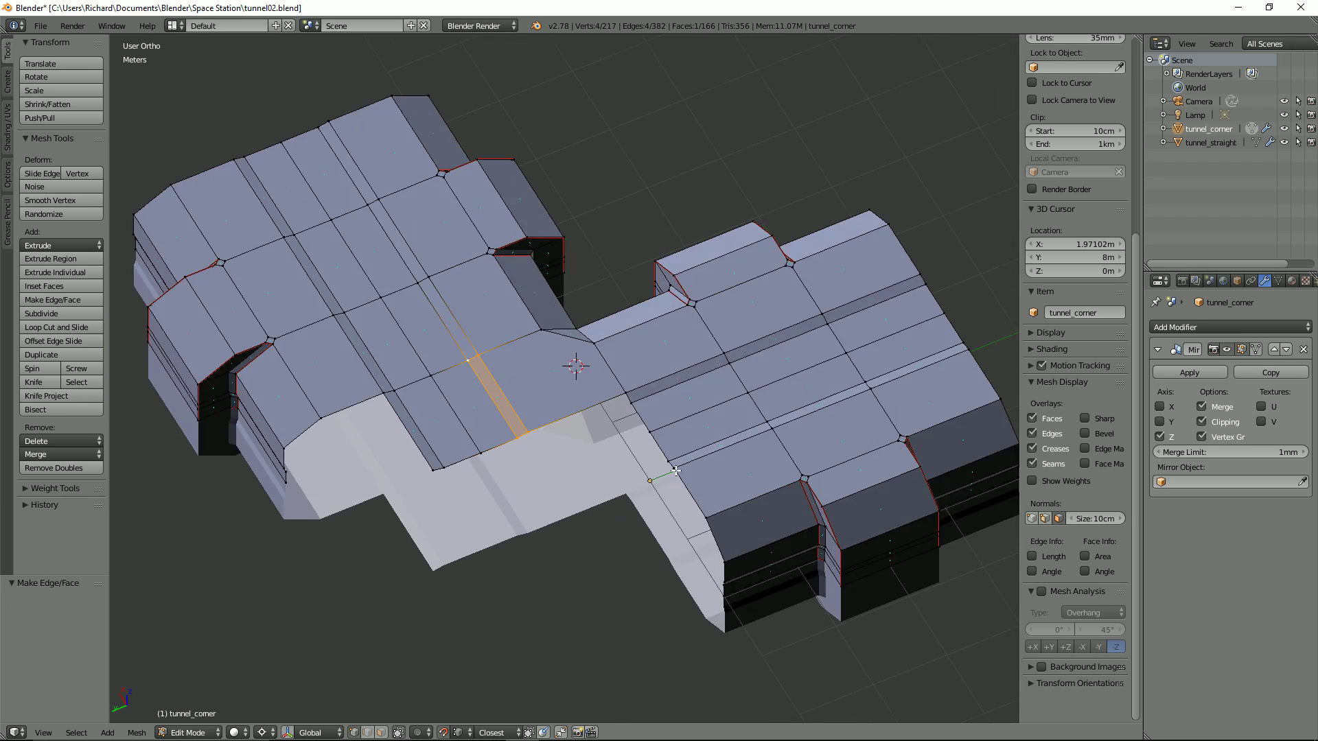
Extrude the unrotated half's open-end groove vertex along Y, snapped to the corner, about 1.33 m.
scroll(638, 428, "up", 1)
right_click(646, 413)
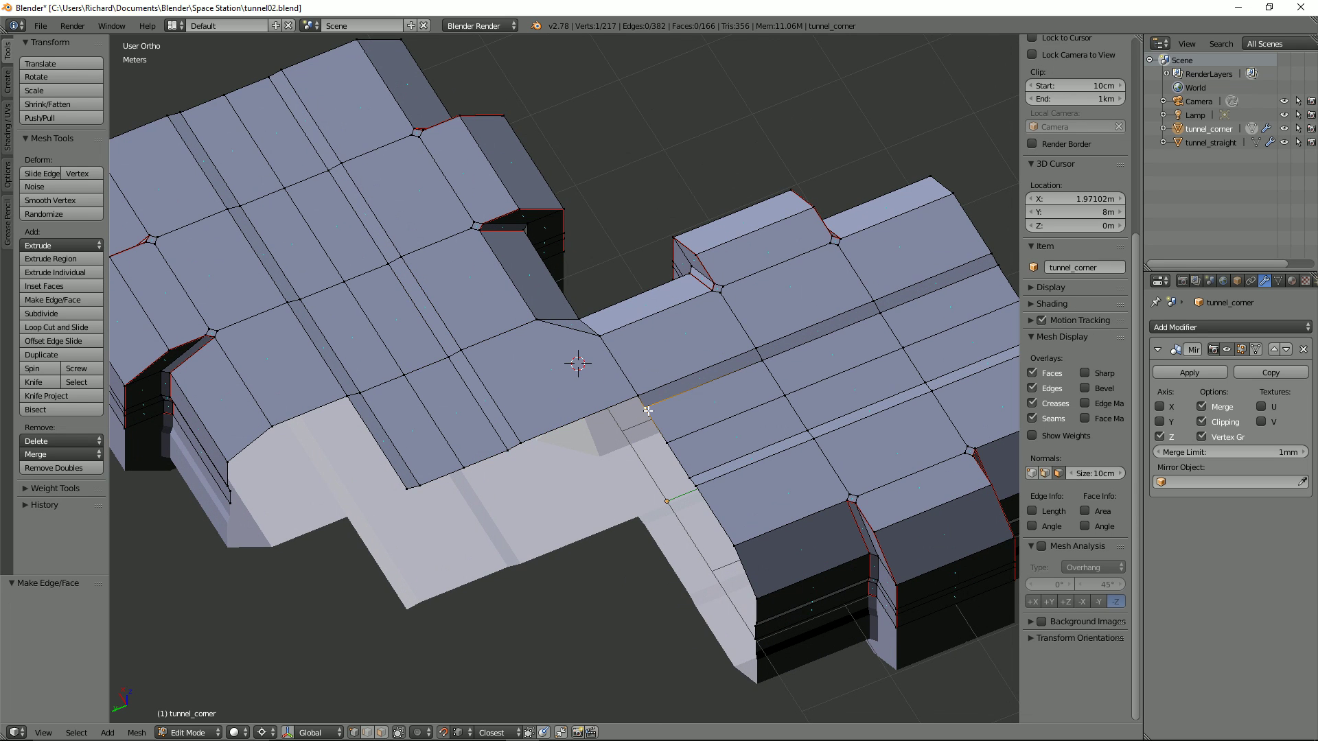
key("e")
key("y")
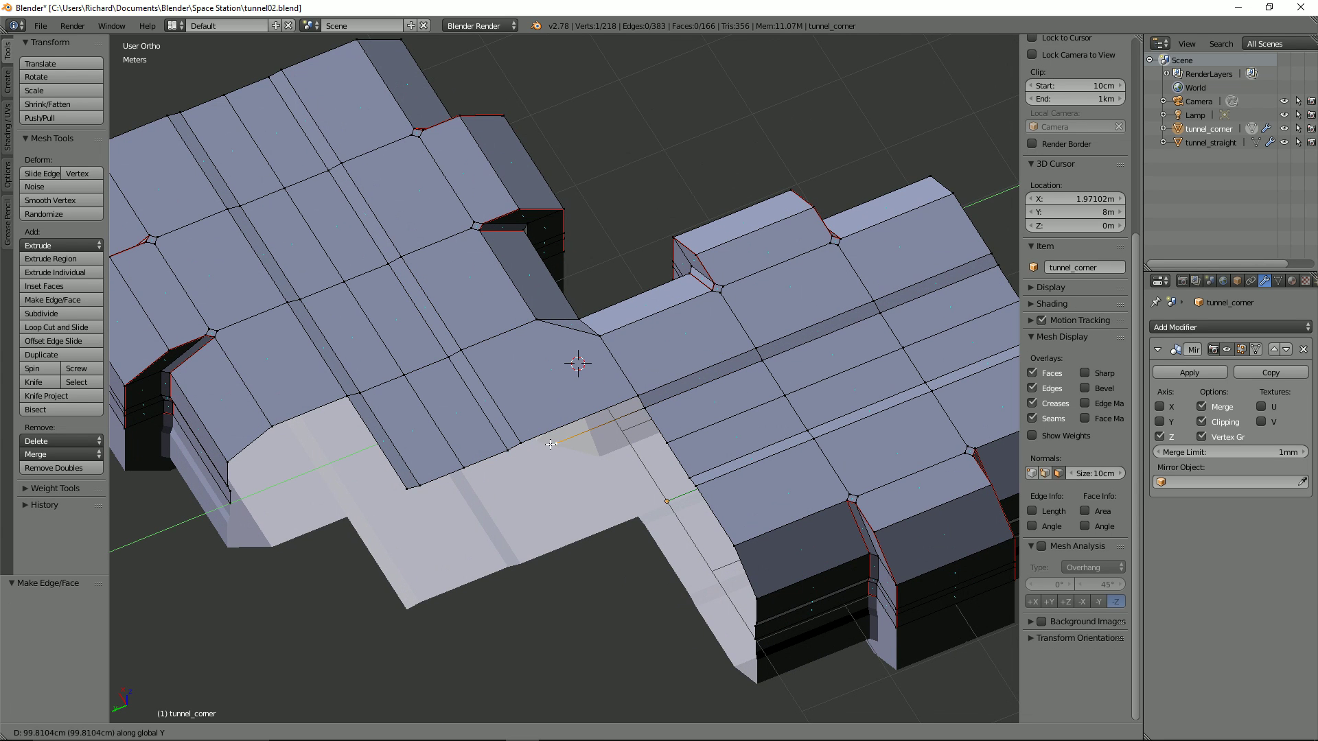
left_click(535, 448)
middle_click_drag(541, 457, 646, 475)
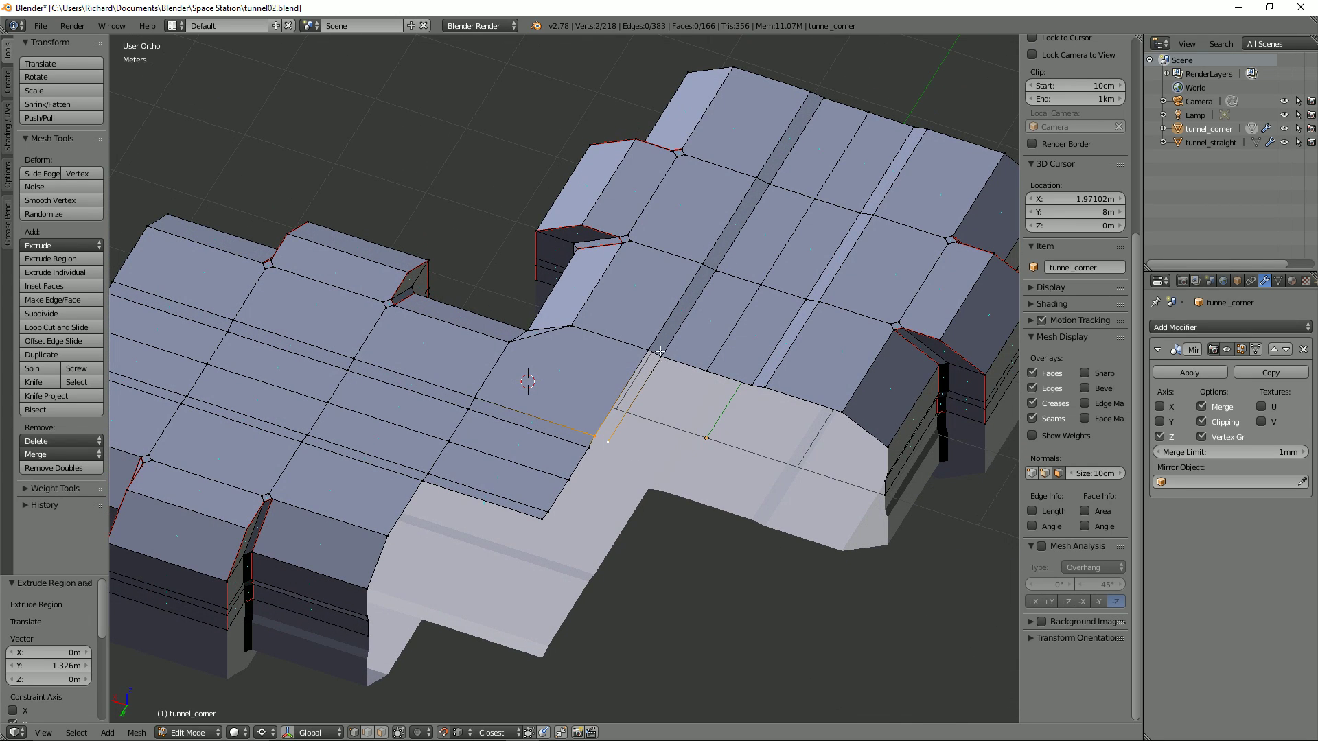
Fill the groove face between the unrotated half's extruded edge and the five-sided corner roof face.
middle_click_drag(676, 355, 706, 386)
right_click(661, 373, "shift")
right_click(651, 359, "shift")
key("f")
Extrude the unrotated half's next three open-end roof vertices along Y, snapped to the corner vertex, about 1.33 m.
right_click(704, 381)
right_click(747, 400, "shift")
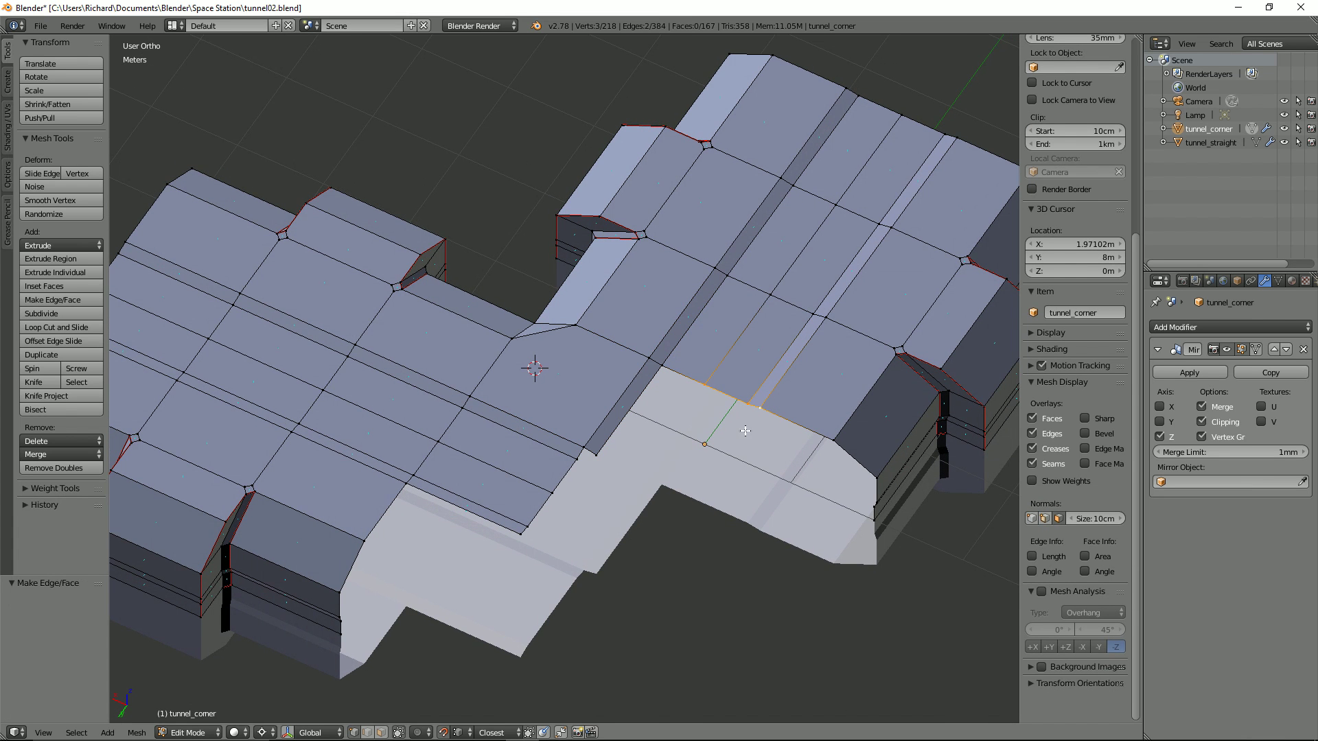
key("e")
key("y")
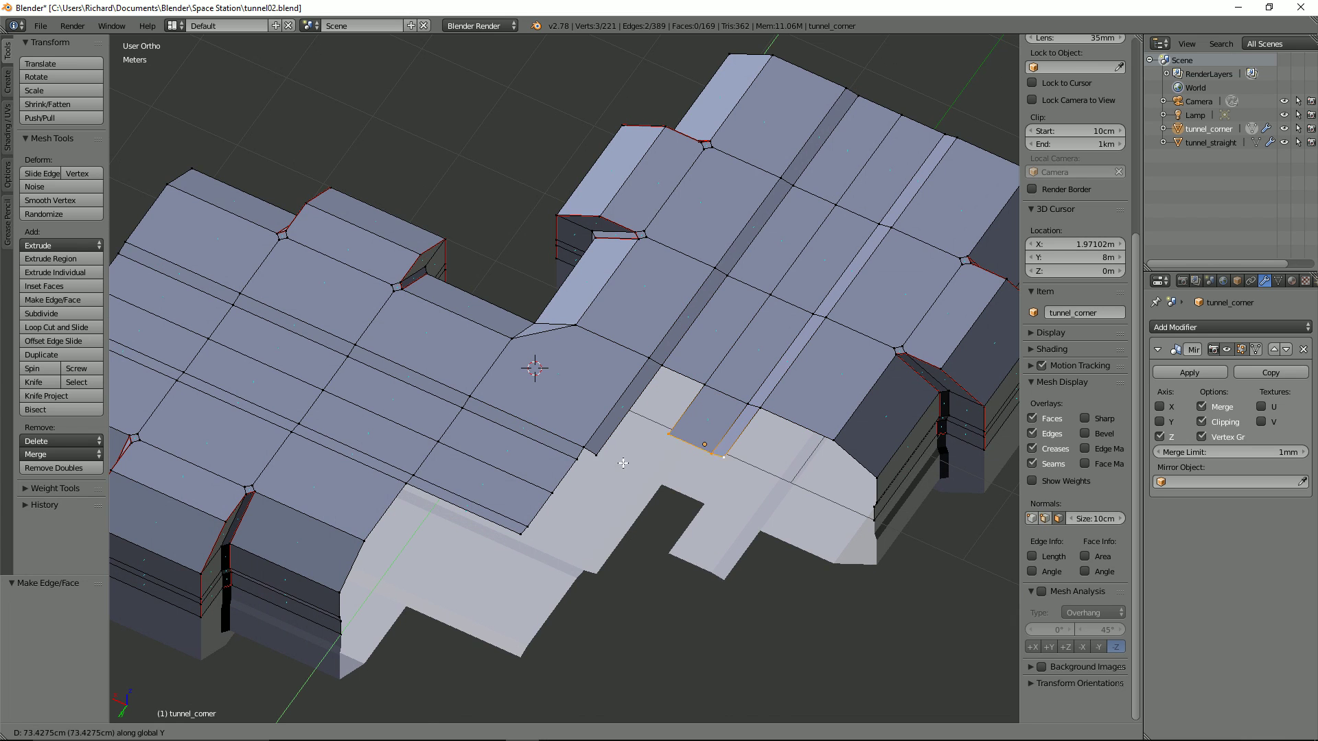
left_click(600, 459)
middle_click_drag(600, 460, 640, 457)
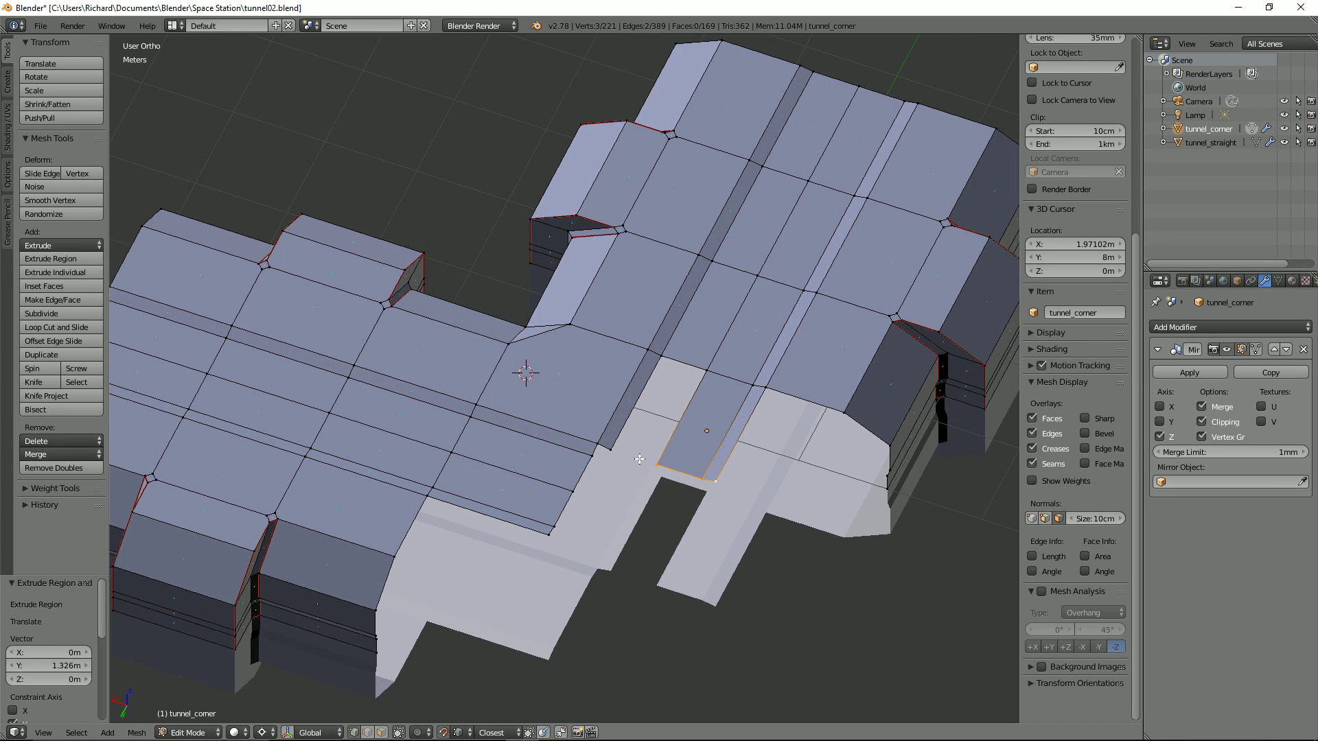
Fill the four-sided face between the unrotated half's groove and its new strip, and the small triangle where the grooves meet.
right_click(614, 452)
right_click(670, 354, "shift")
key("f")
middle_click_drag(666, 462, 686, 449)
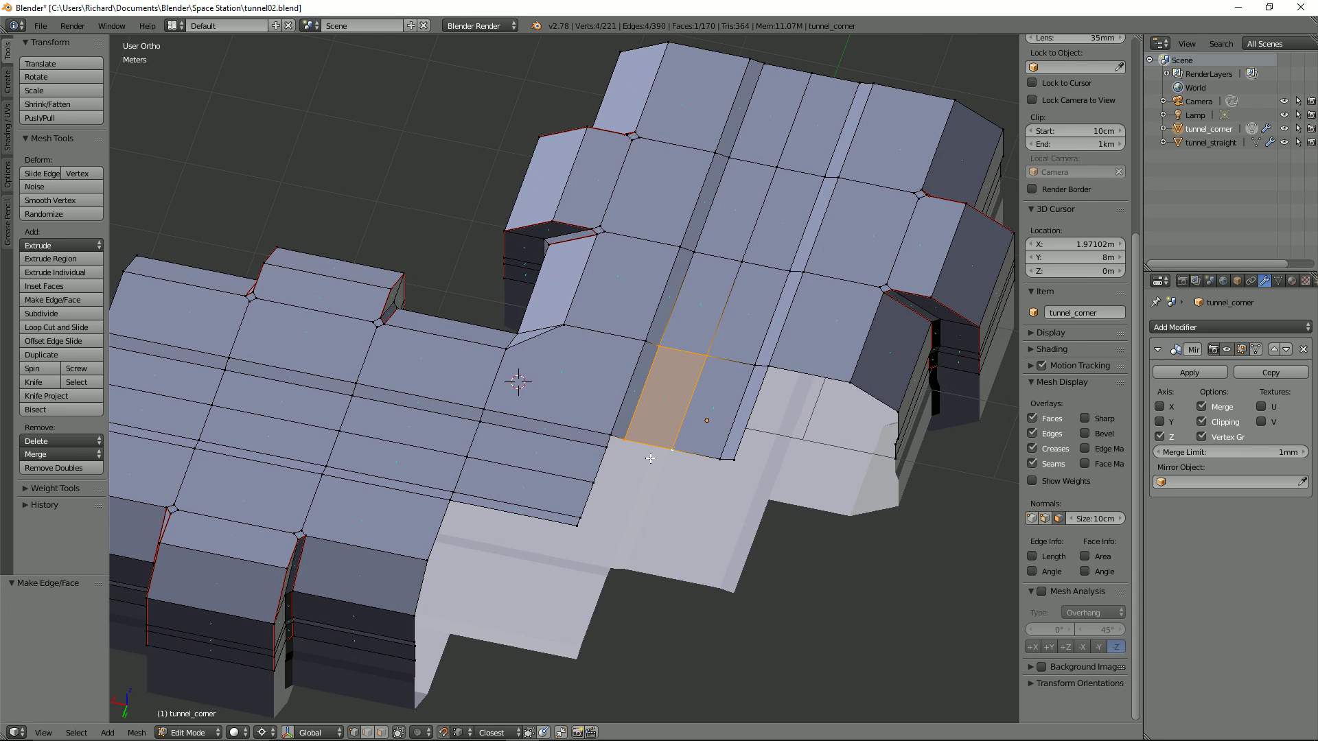
right_click(607, 452)
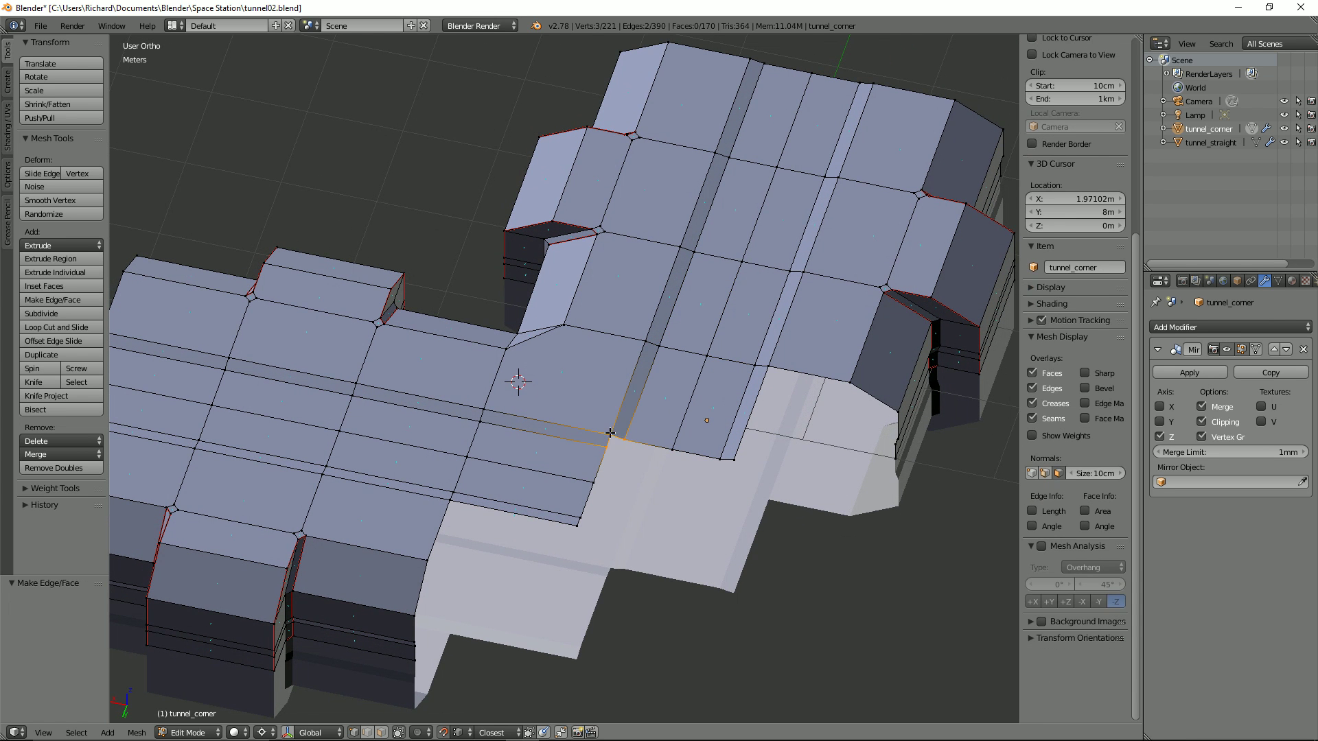
right_click(610, 434, "shift")
key("f")
mouse_move(613, 443)
middle_mouse_down()
mouse_move(653, 447)
mouse_move(613, 445)
middle_mouse_up()
Fill three four-sided faces diagonally across the corner, joining the matching end edges of the two halves' extruded strips.
right_click(597, 486)
right_click(609, 451, "shift")
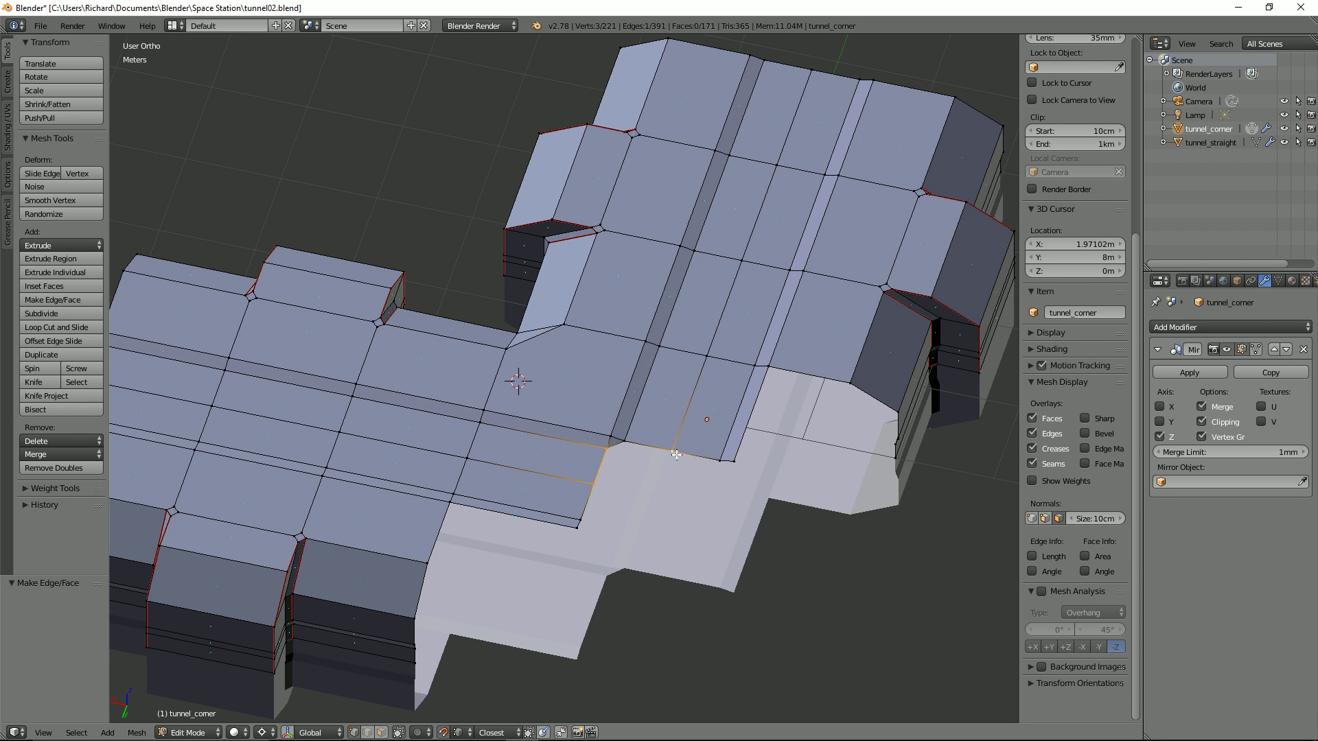
key("f")
middle_click_drag(626, 439, 704, 448)
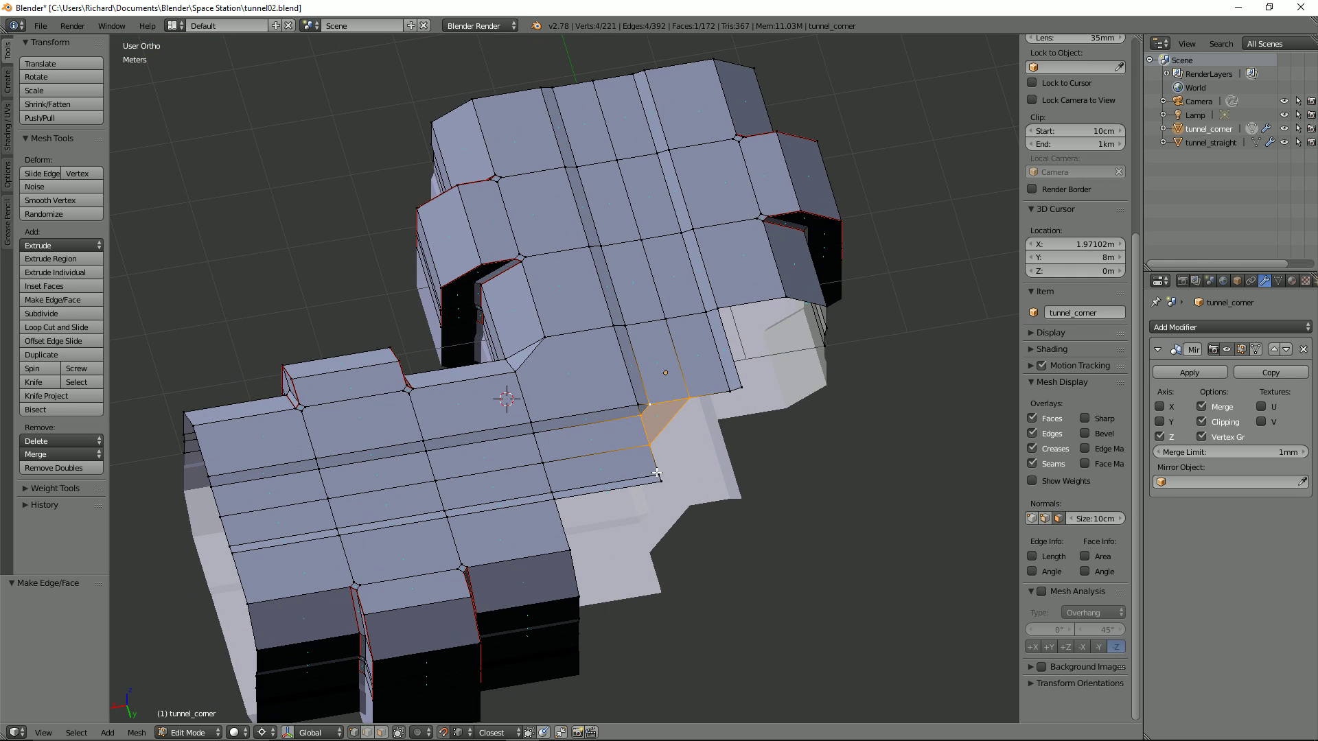
right_click(657, 471)
right_click(692, 397, "shift")
right_click(648, 446, "shift")
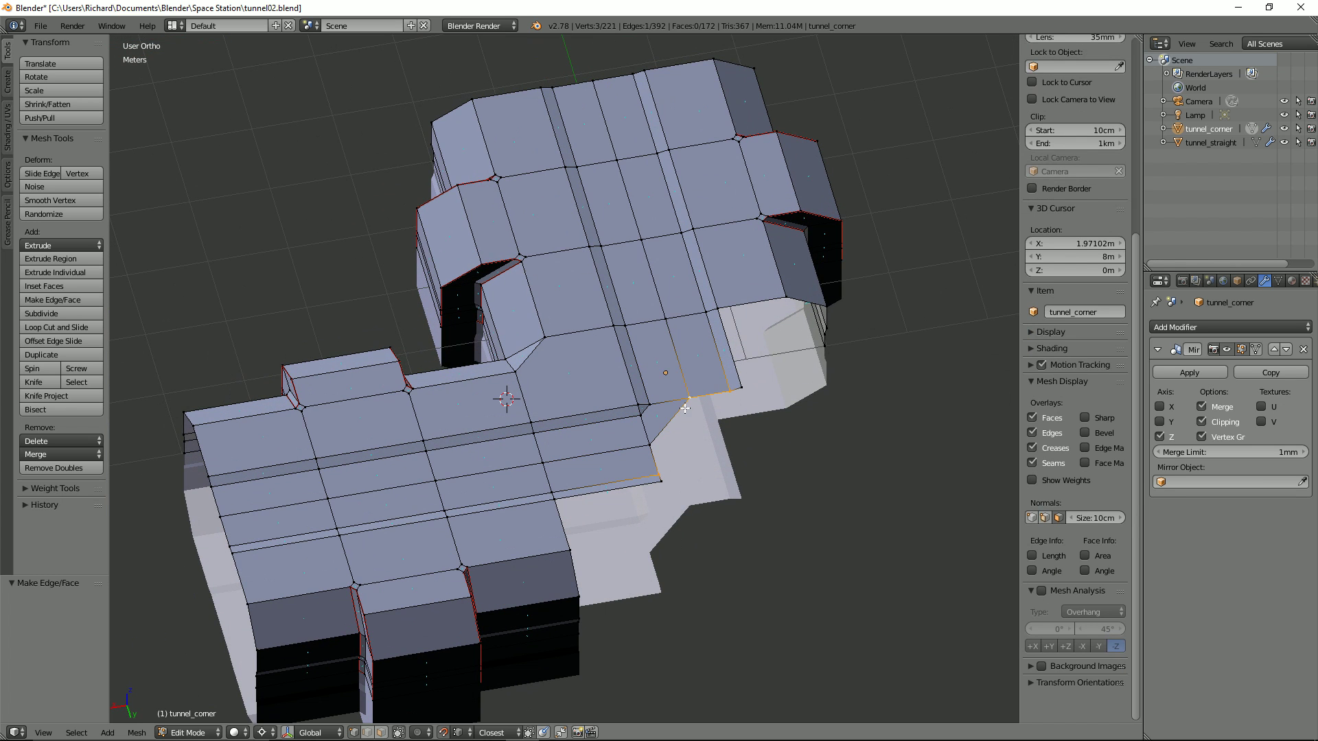
middle_click_drag(649, 449, 631, 468)
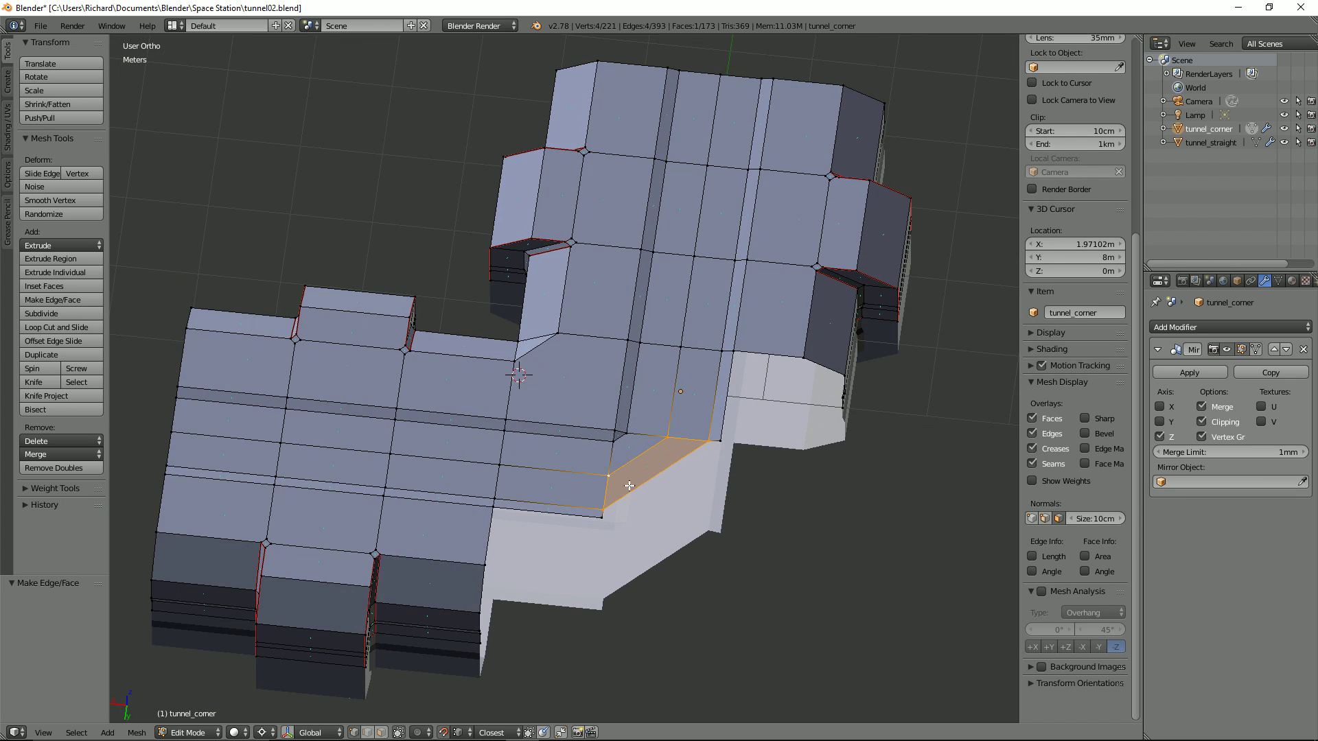
right_click(596, 523)
right_click(723, 440, "shift")
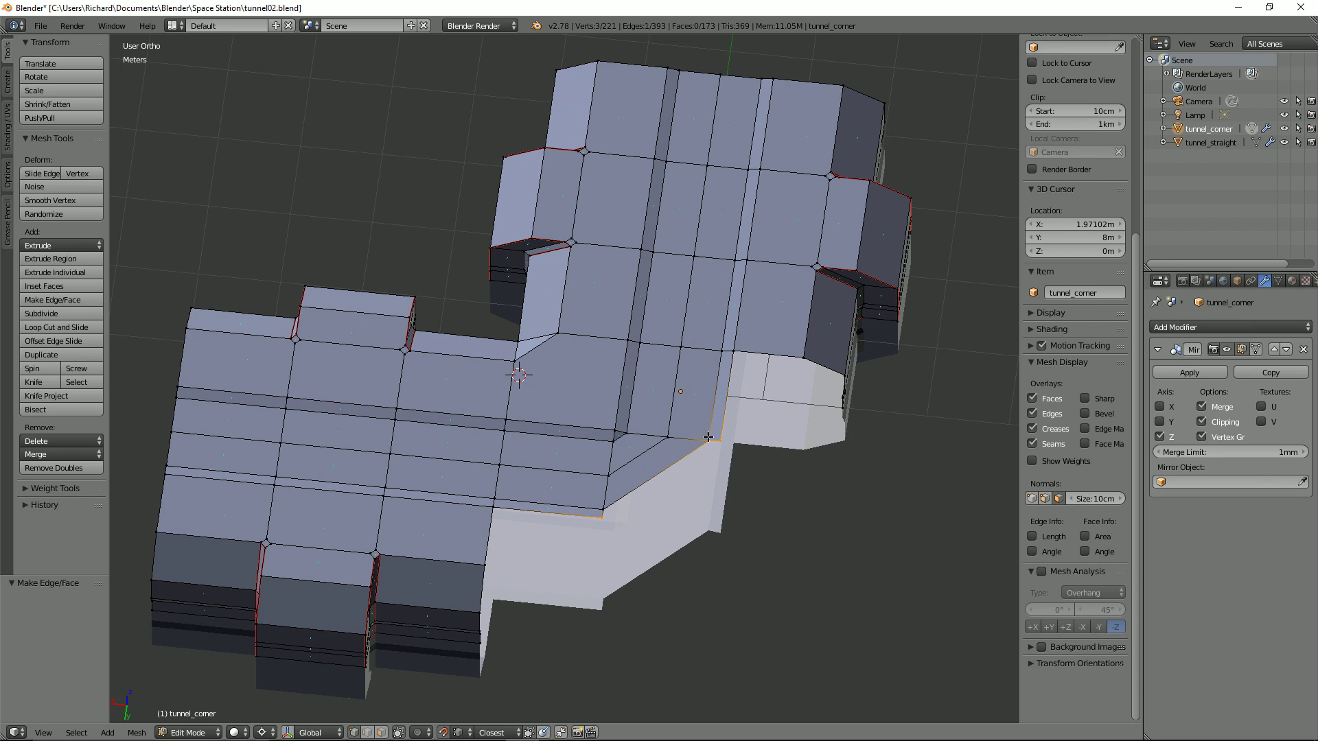
middle_click_drag(628, 501, 576, 500)
Extrude the outer roof vertex of the rotated half along X and of the unrotated half along Y, each about 1.33 m.
right_click(405, 520)
key("e")
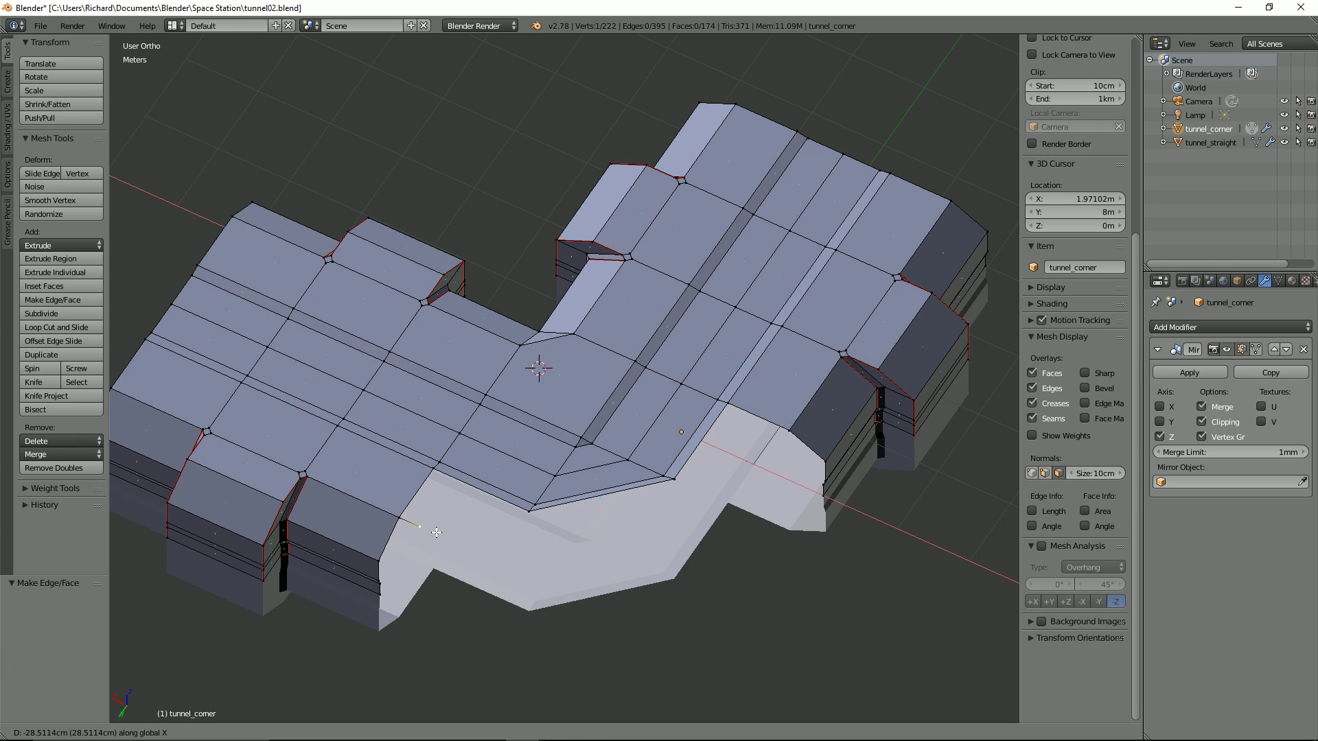
left_click(533, 515)
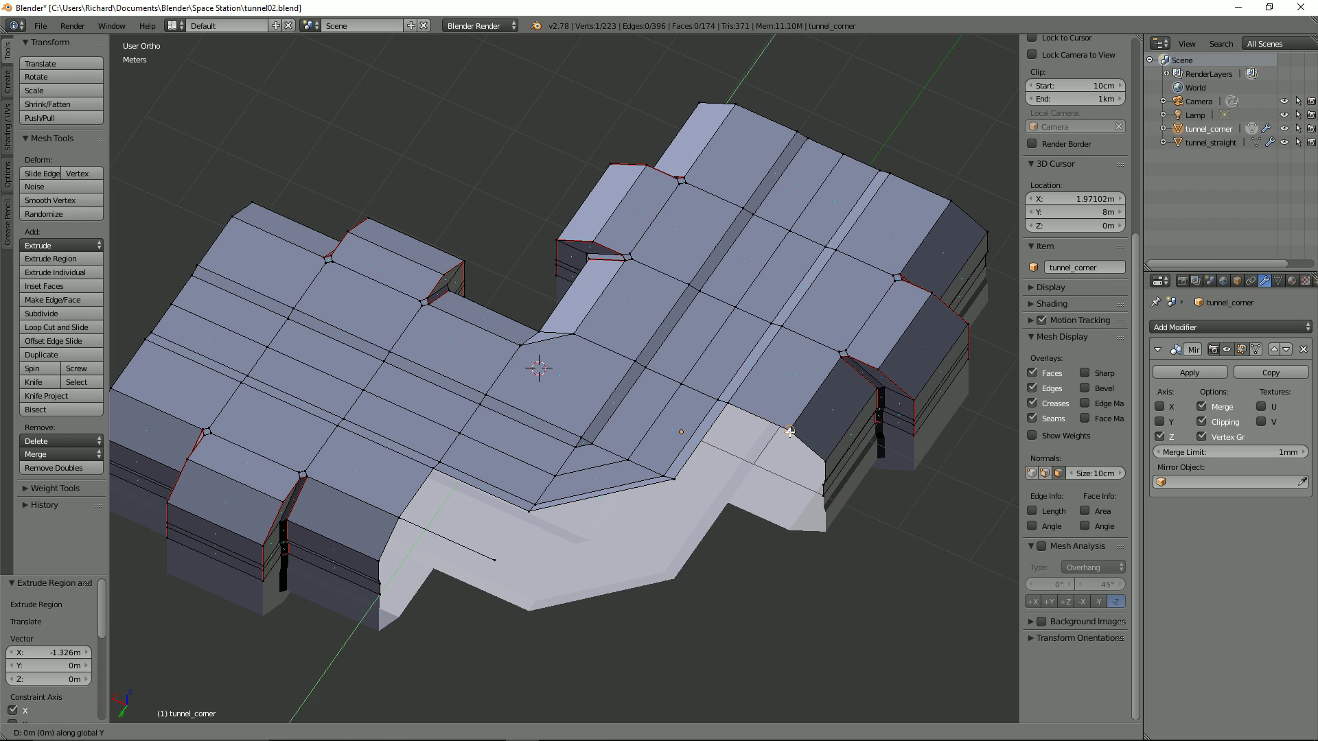
middle_click_drag(680, 481, 665, 519)
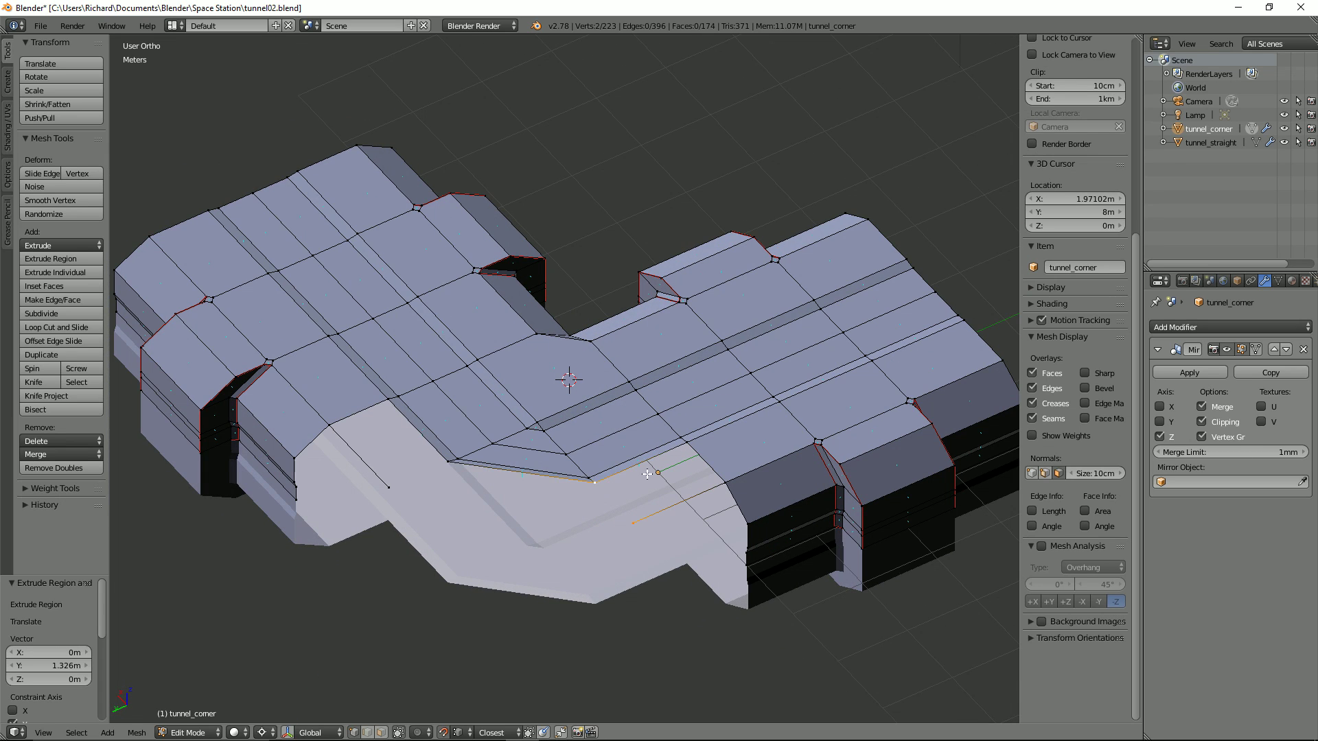
Fill the four-sided roof face between the unrotated half's extruded strip and its extruded outer edge.
right_click(692, 446, "shift")
key("f")
middle_click_drag(723, 478, 510, 494)
scroll(512, 505, "up", 3)
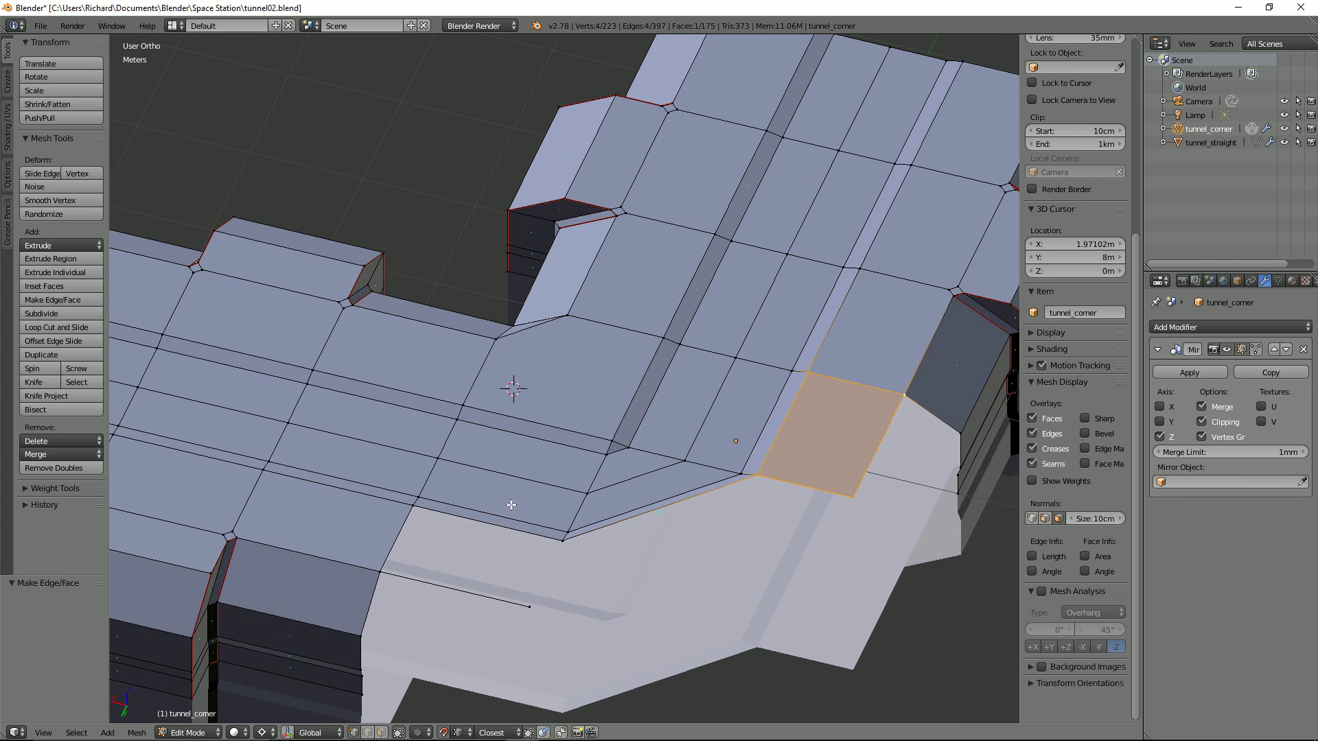
Fill the matching roof face between the rotated half's strip and outer edge, and save the file over tunnel02.blend.
right_click(550, 594)
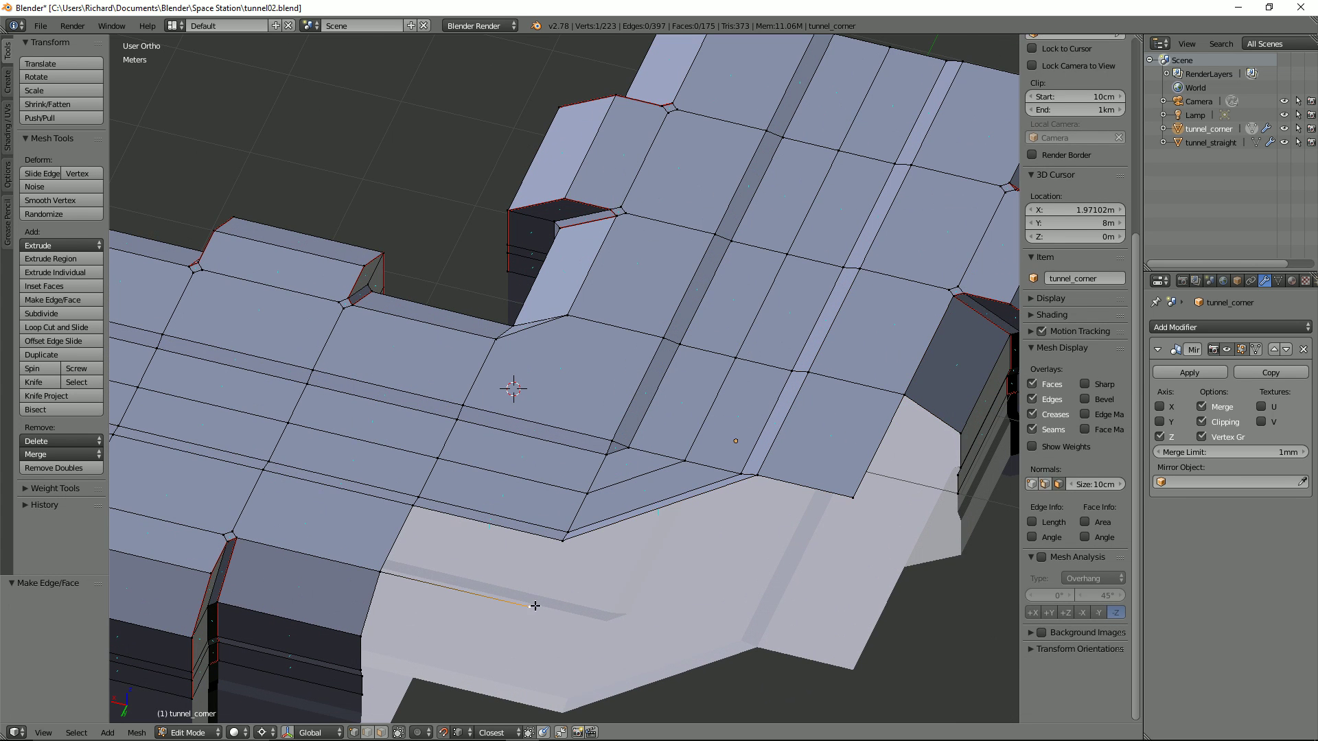
right_click(416, 506, "shift")
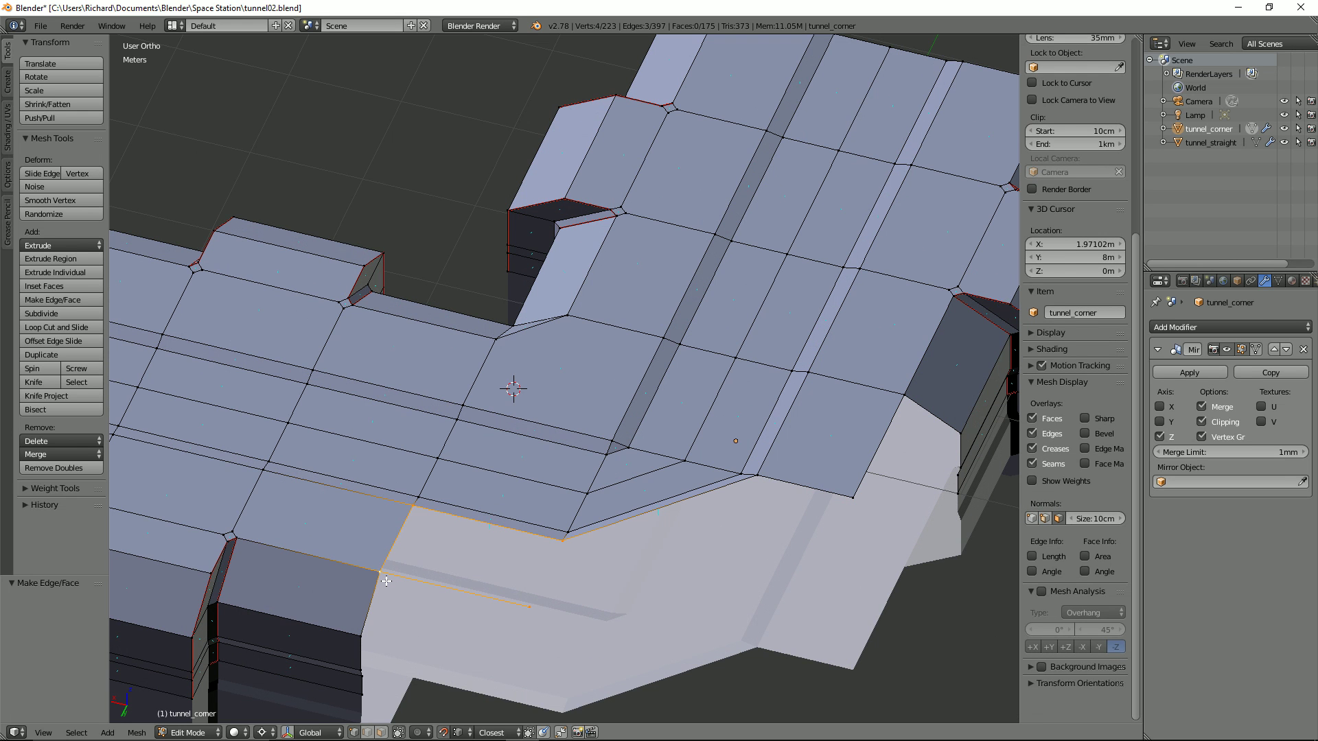
key("f")
key("ctrl+s")
left_click(386, 584)
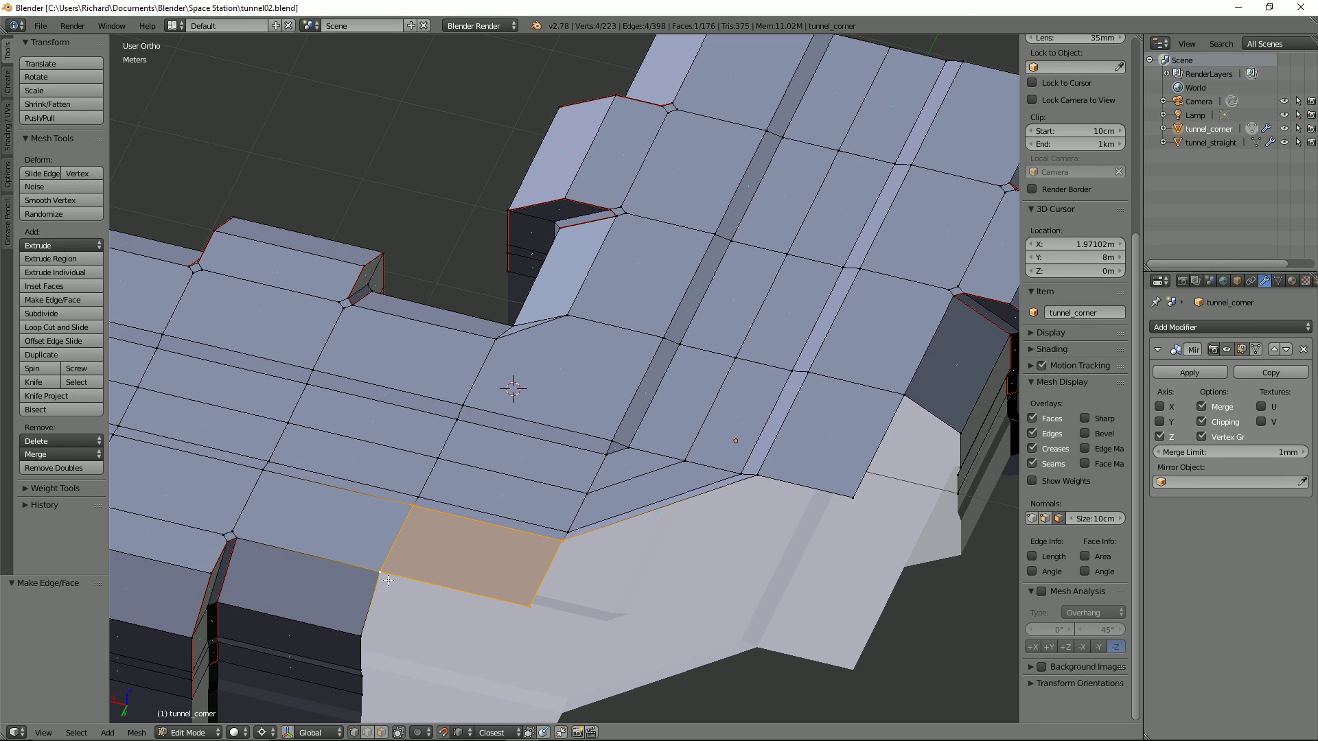
Fill the large diagonal roof face between the two halves' newly filled outer roof faces.
scroll(388, 582, "down", 3)
middle_click_drag(405, 583, 382, 559)
right_click(618, 510)
right_click(583, 472, "shift")
middle_click_drag(503, 486, 447, 517)
key("f")
Extrude the unrotated half's four open-end outer wall vertices along Y, snapped to the roof corner, about 1.33 m.
scroll(549, 518, "up", 2)
mouse_move(605, 520)
middle_mouse_down()
mouse_move(586, 495)
mouse_move(590, 520)
mouse_move(613, 514)
middle_mouse_up()
right_click(713, 477)
middle_click_drag(713, 477, 772, 444)
right_click(863, 468, "shift")
right_click(858, 484, "shift")
right_click(863, 506, "shift")
middle_click_drag(863, 505, 819, 511)
key("e")
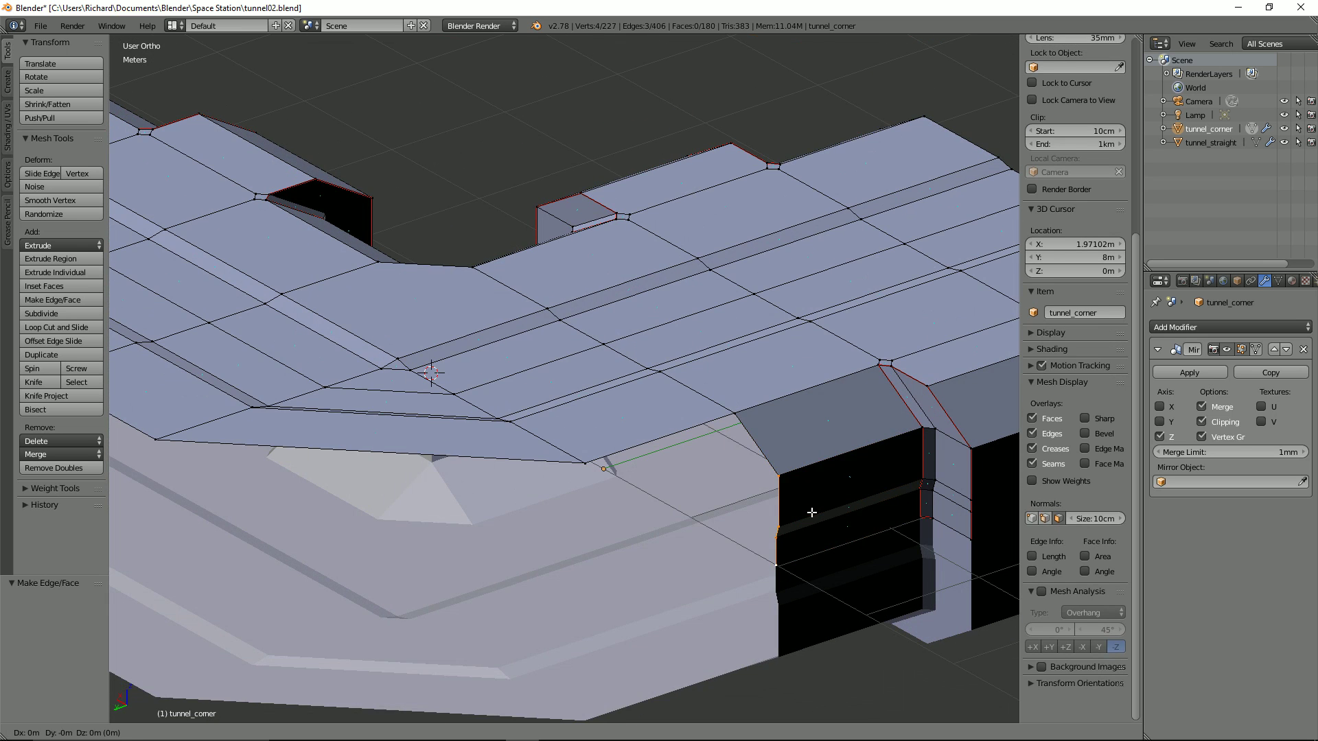
key("y")
left_click(592, 468)
middle_click_drag(592, 468, 510, 503)
Fill the sloped face between the unrotated half's roof edge and its extruded outer wall.
right_click(509, 504)
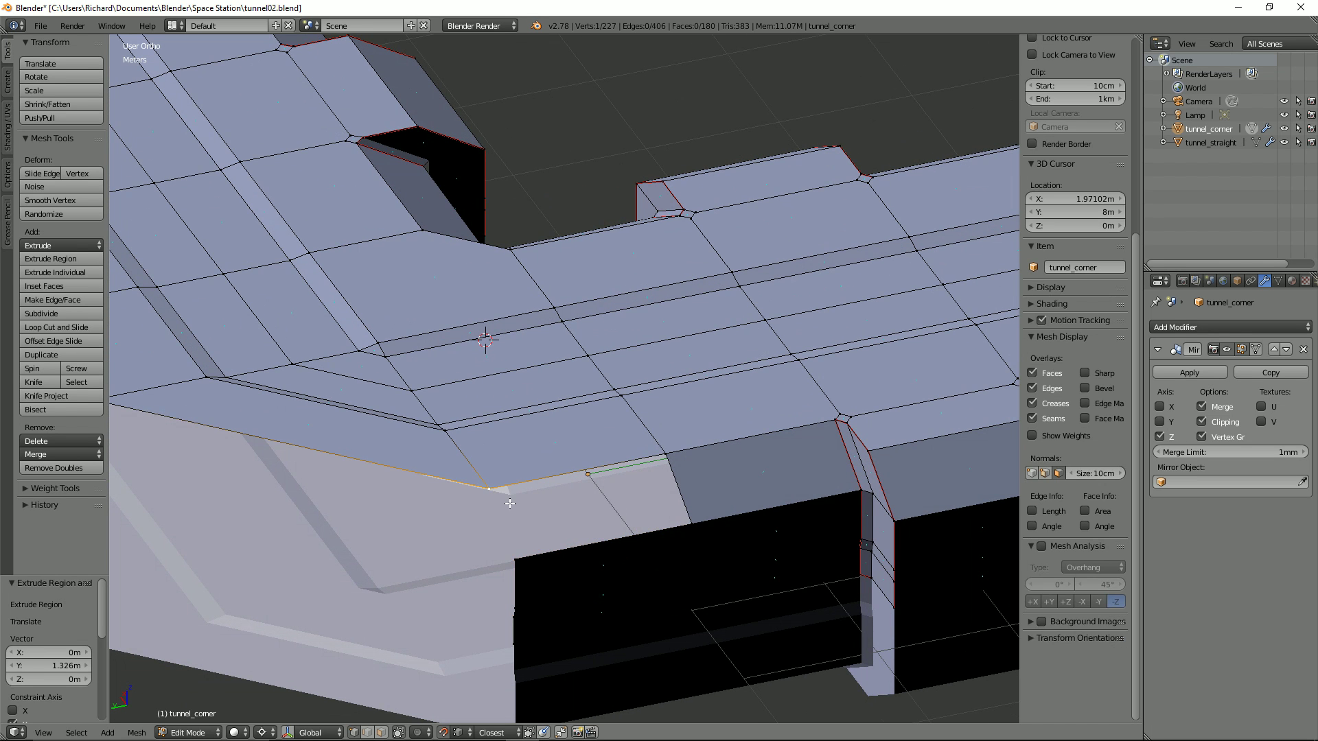
right_click(693, 522, "shift")
key("f")
scroll(678, 454, "down", 3)
middle_click_drag(678, 454, 425, 519)
Extrude the rotated half's four open-end outer wall vertices along X, snapped to the roof corner, about 1.33 m.
right_click(415, 502)
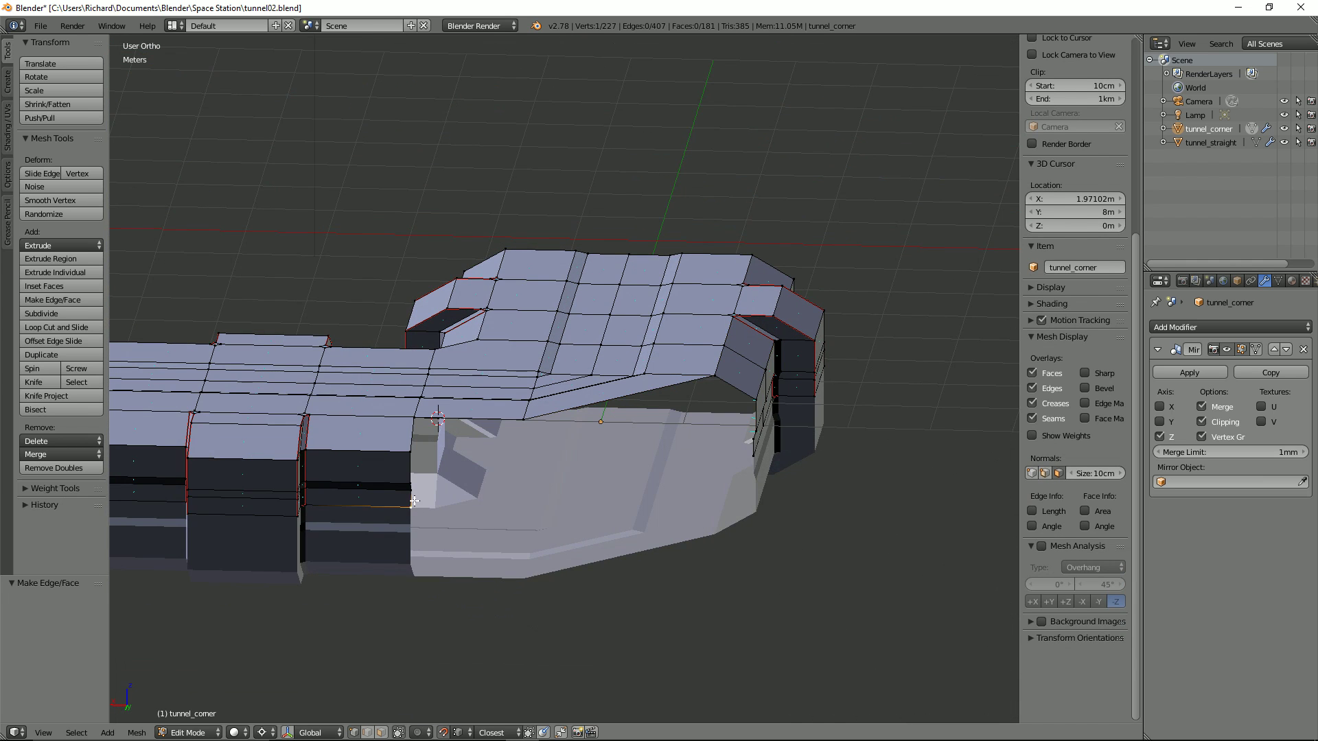
scroll(407, 497, "up", 2)
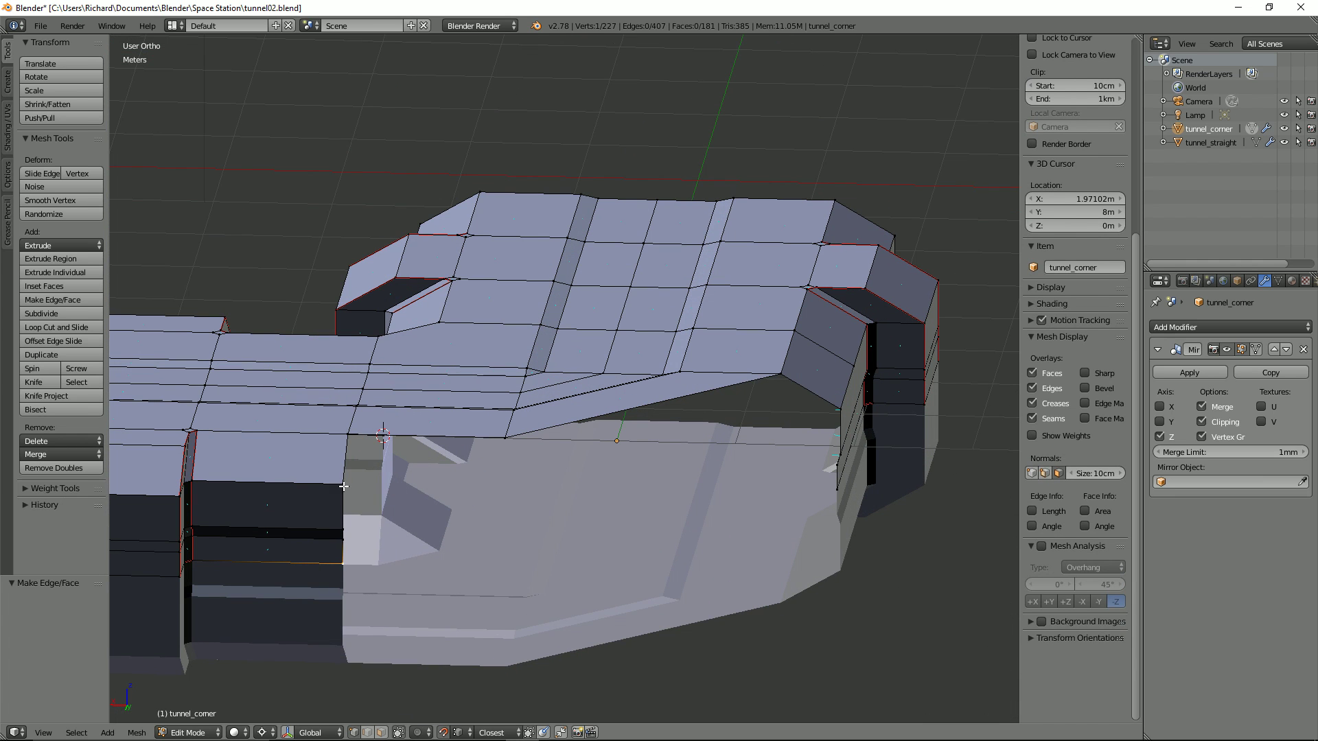
right_click(343, 486, "ctrl")
scroll(356, 497, "down", 2)
middle_click_drag(357, 499, 405, 519)
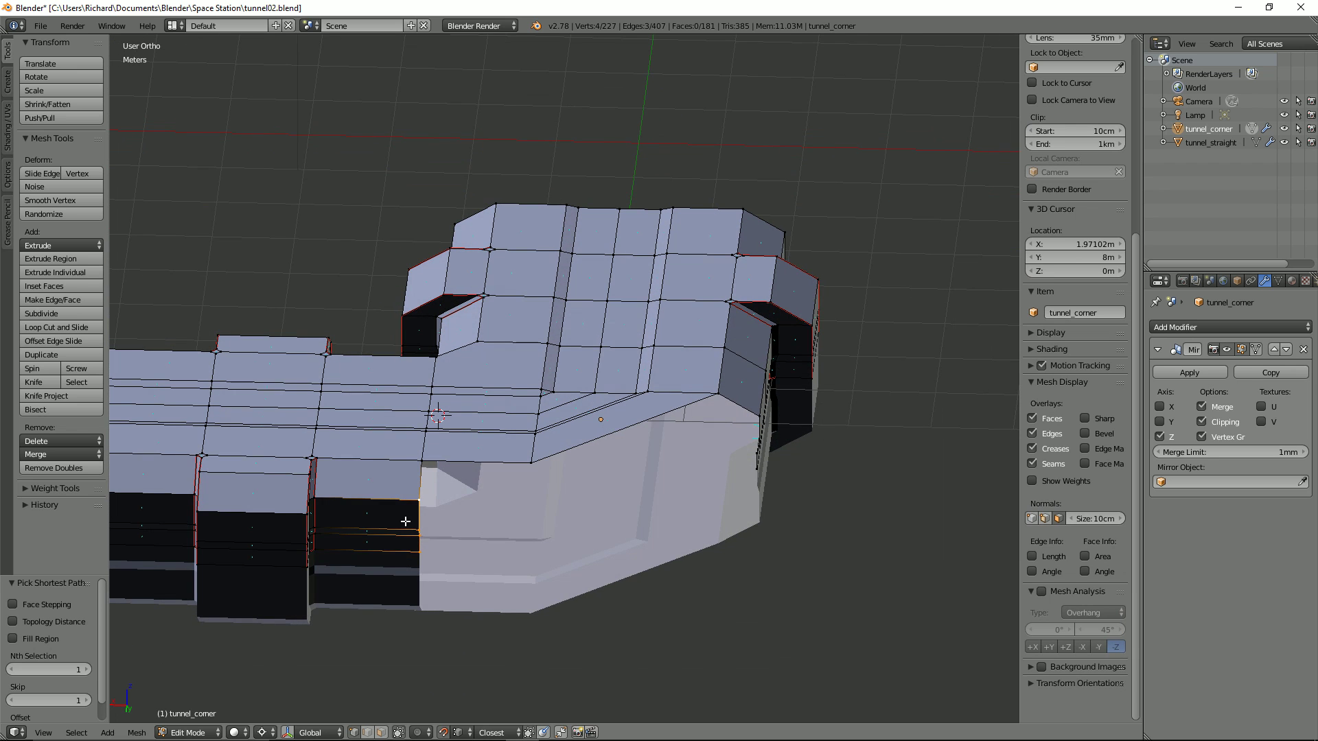
key("x")
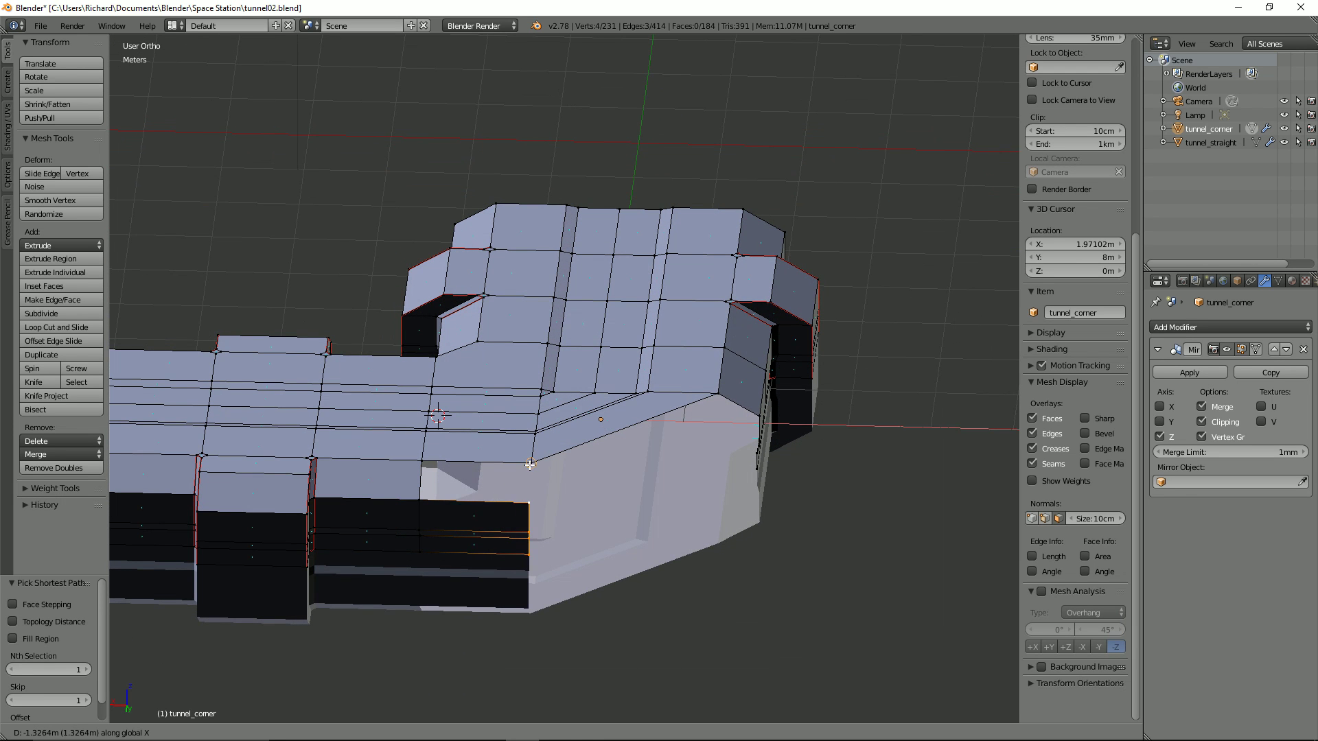
left_click(530, 464)
middle_click_drag(530, 464, 525, 499)
Fill the sloped face between the rotated half's roof edge and its extruded outer wall.
right_click(517, 516)
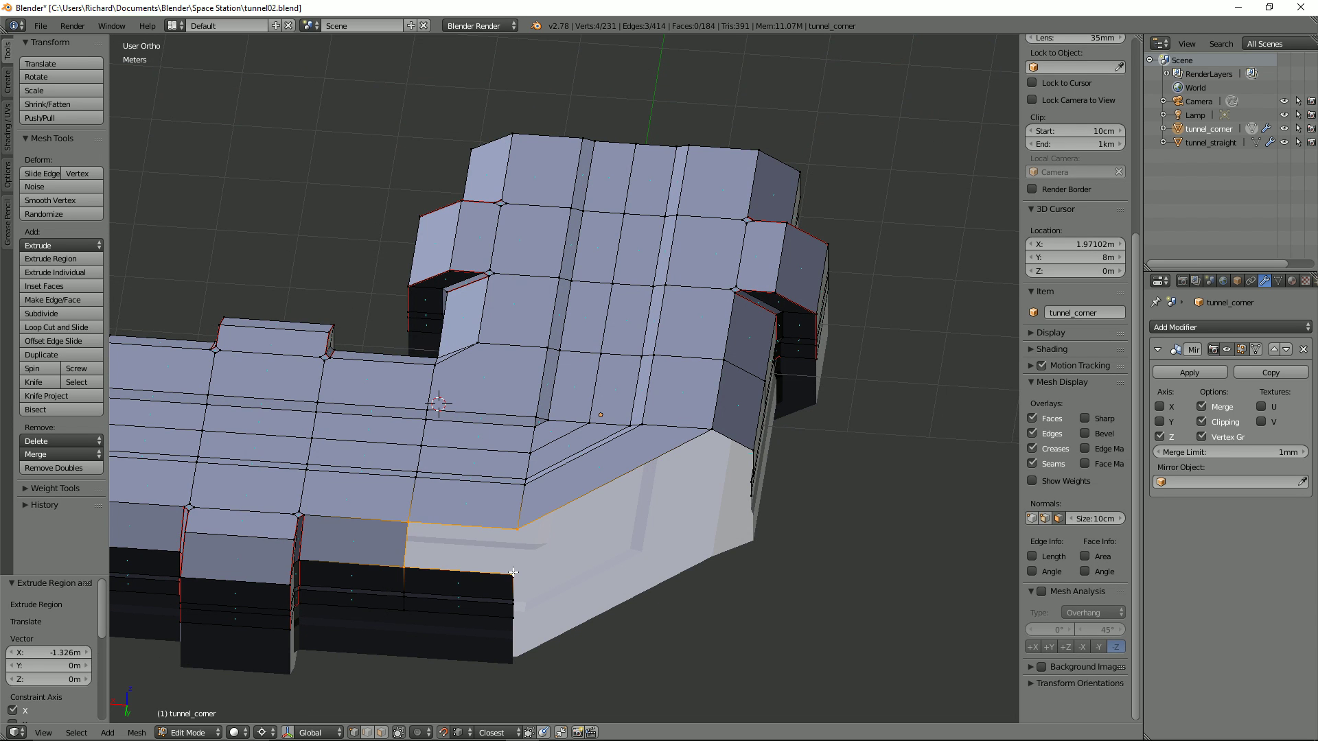
key("f")
middle_click_drag(524, 550, 505, 544)
Select the open end edges of both extruded outer walls and bridge them across the corner with Bridge Edge Loops.
right_click(476, 530)
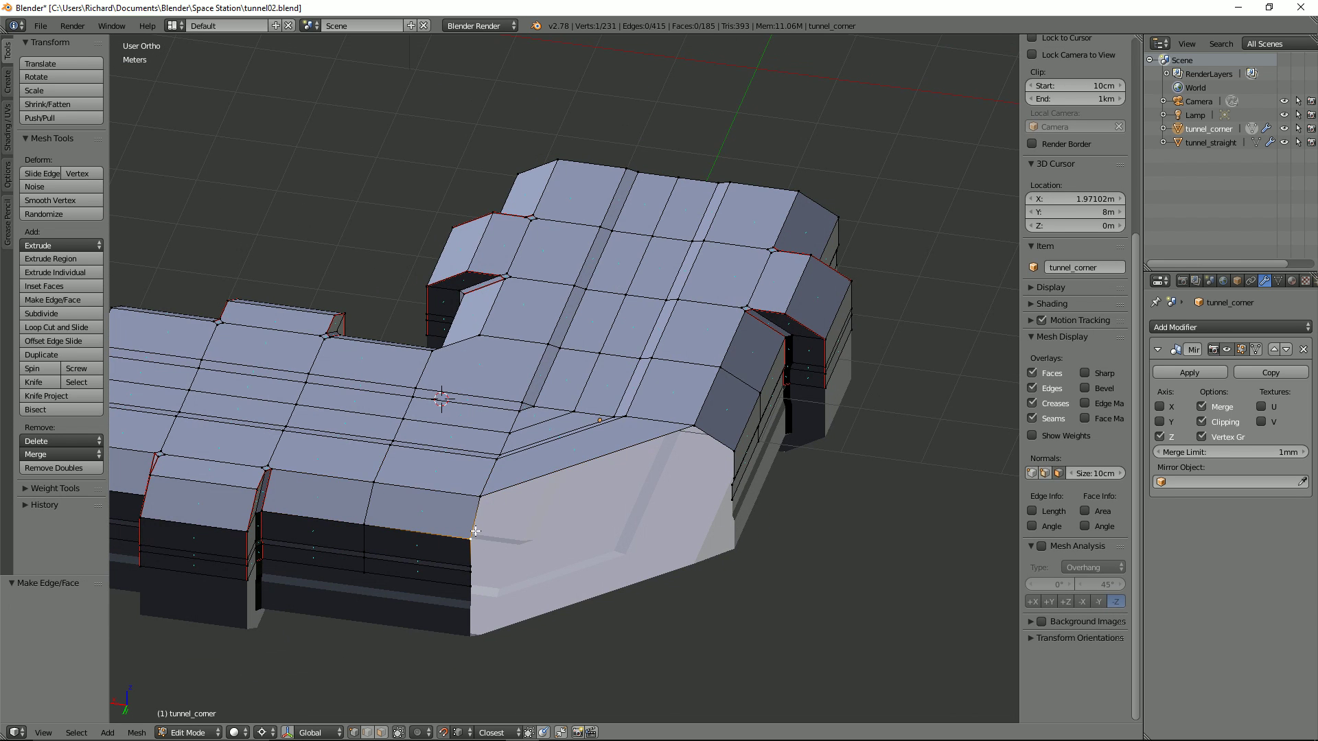
middle_click_drag(485, 500, 480, 482)
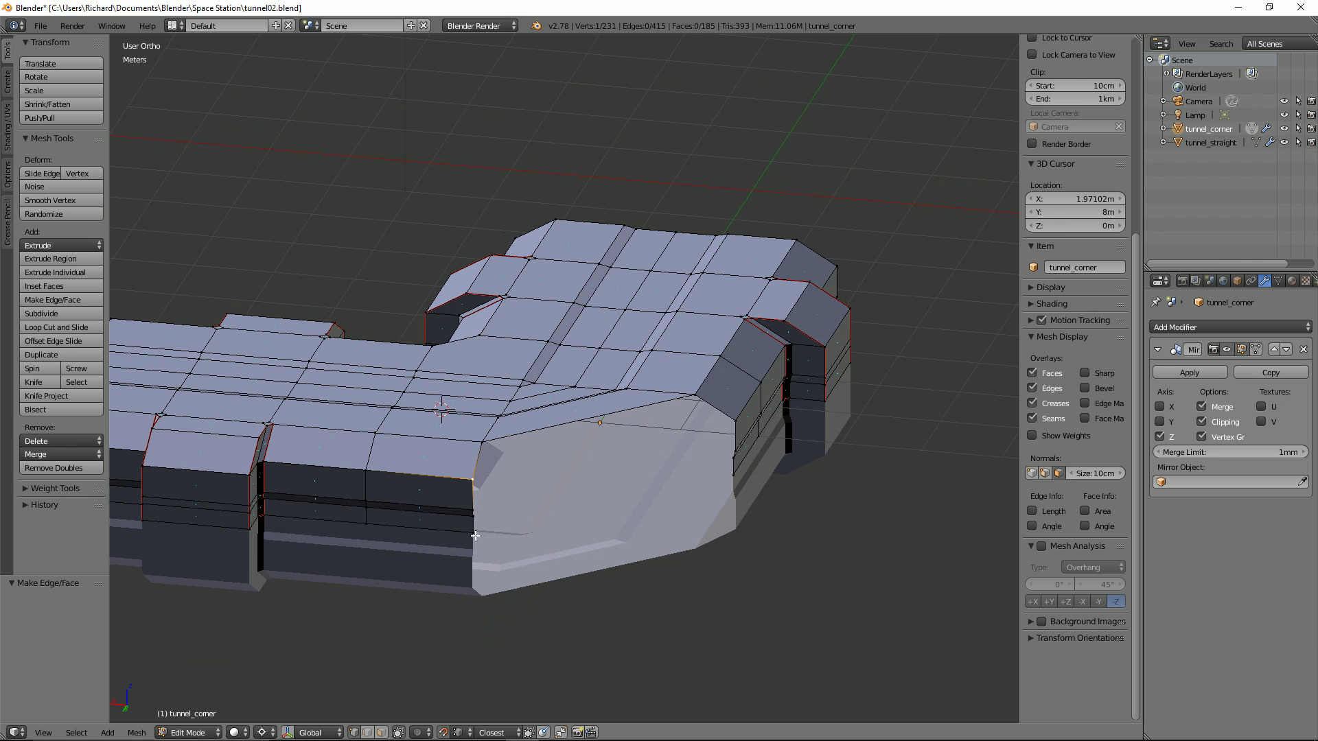
scroll(467, 518, "up", 2)
scroll(422, 581, "up", 1)
middle_click_drag(427, 585, 461, 486, "shift")
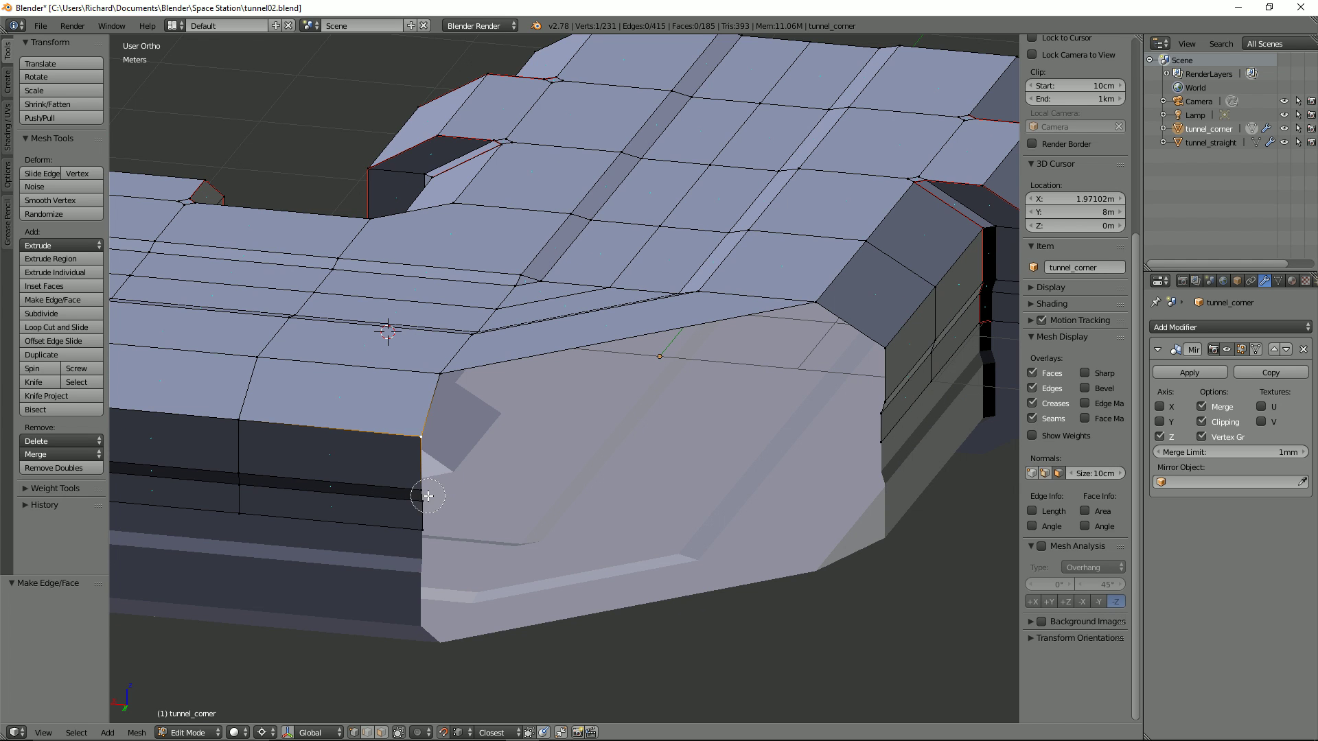
left_click_drag(429, 495, 428, 525)
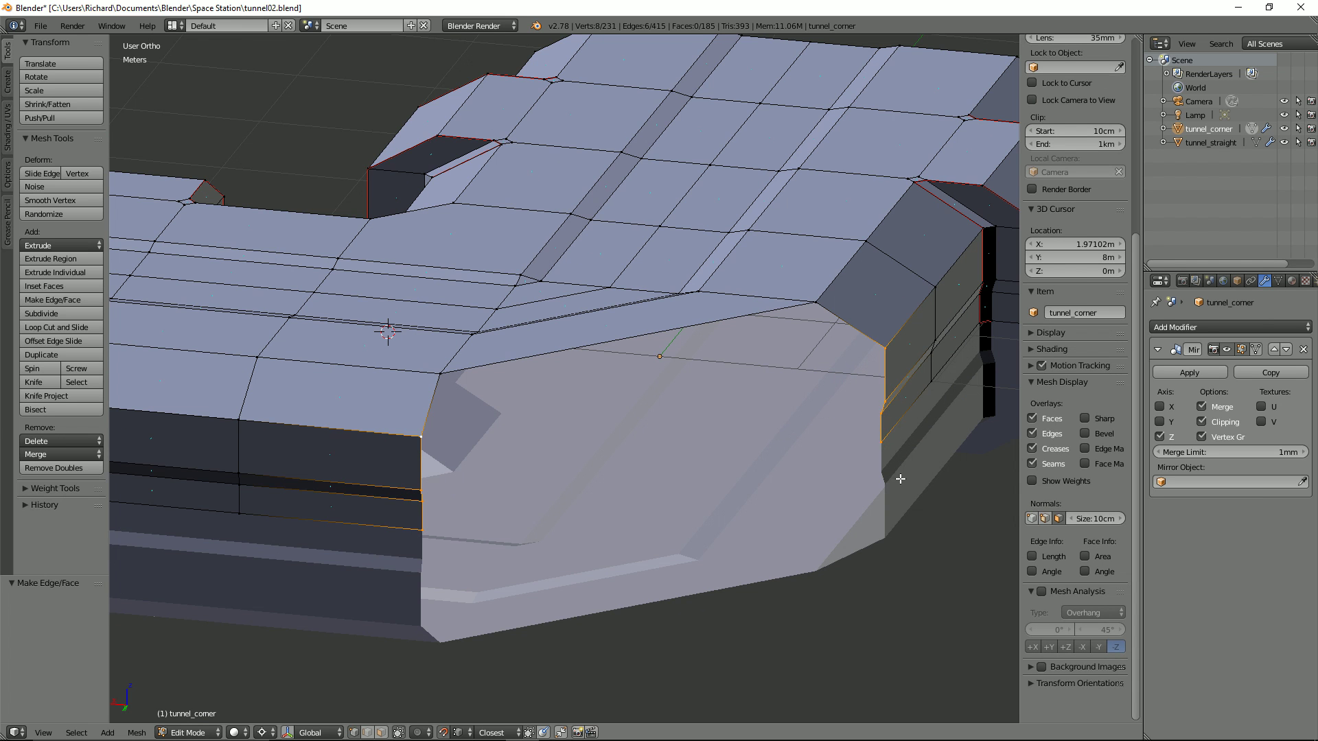
middle_click_drag(900, 479, 878, 506)
key("w")
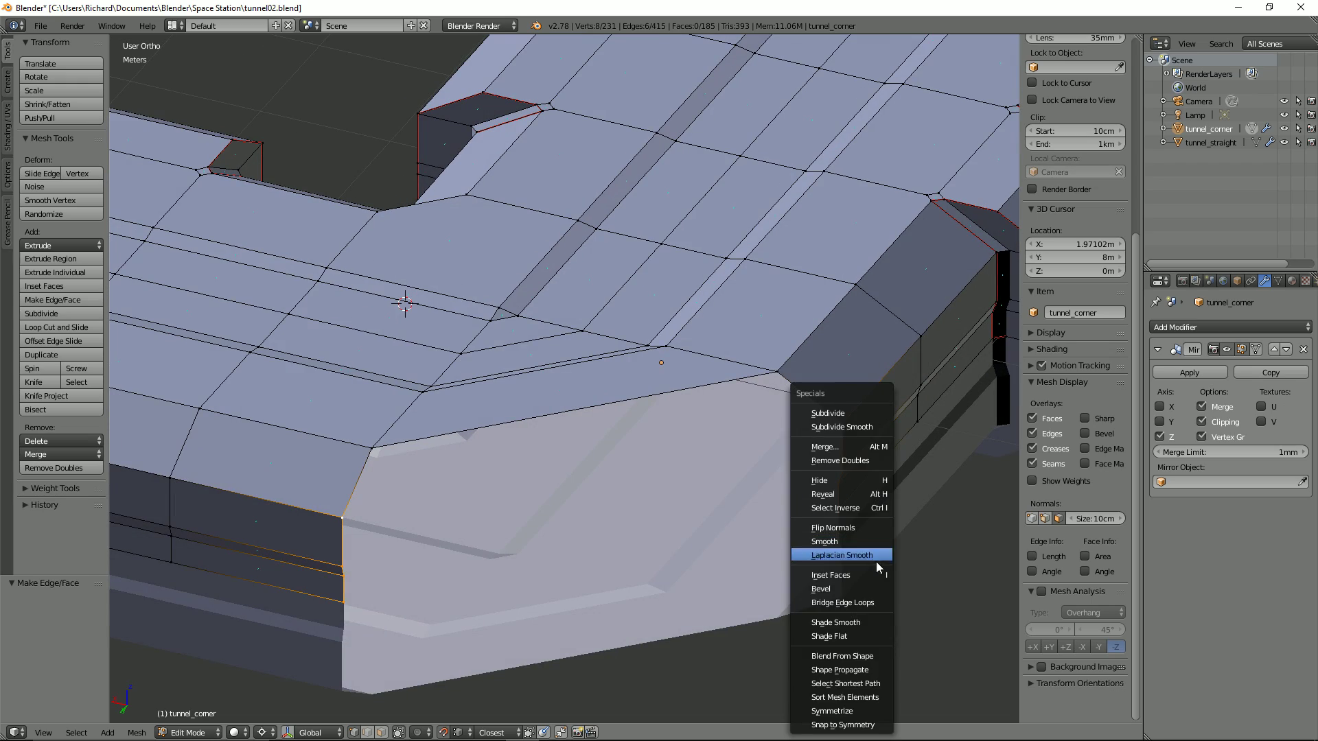
left_click(875, 604)
Fill the sloped face between the corner roof's outer edge and the top of the bridged diagonal wall.
scroll(703, 514, "down", 3)
middle_click_drag(651, 495, 568, 456)
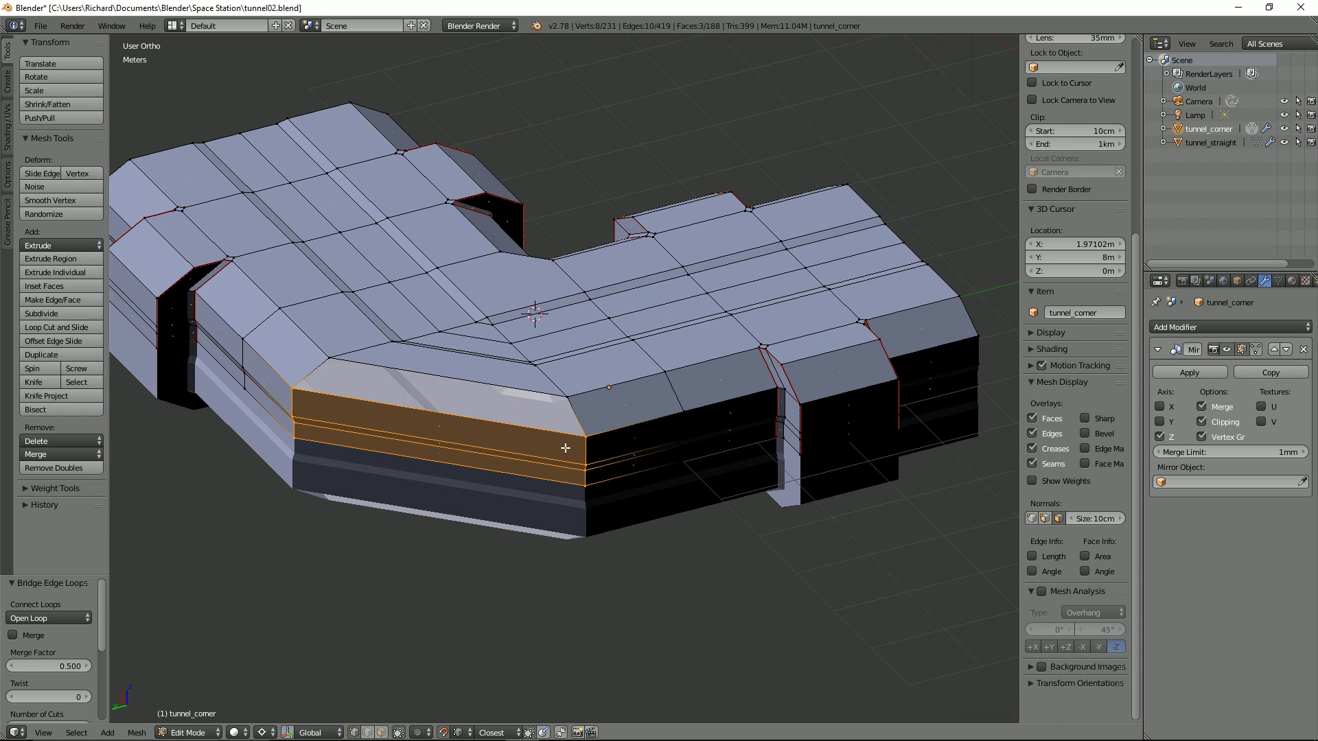
right_click(591, 437)
right_click(569, 397, "shift")
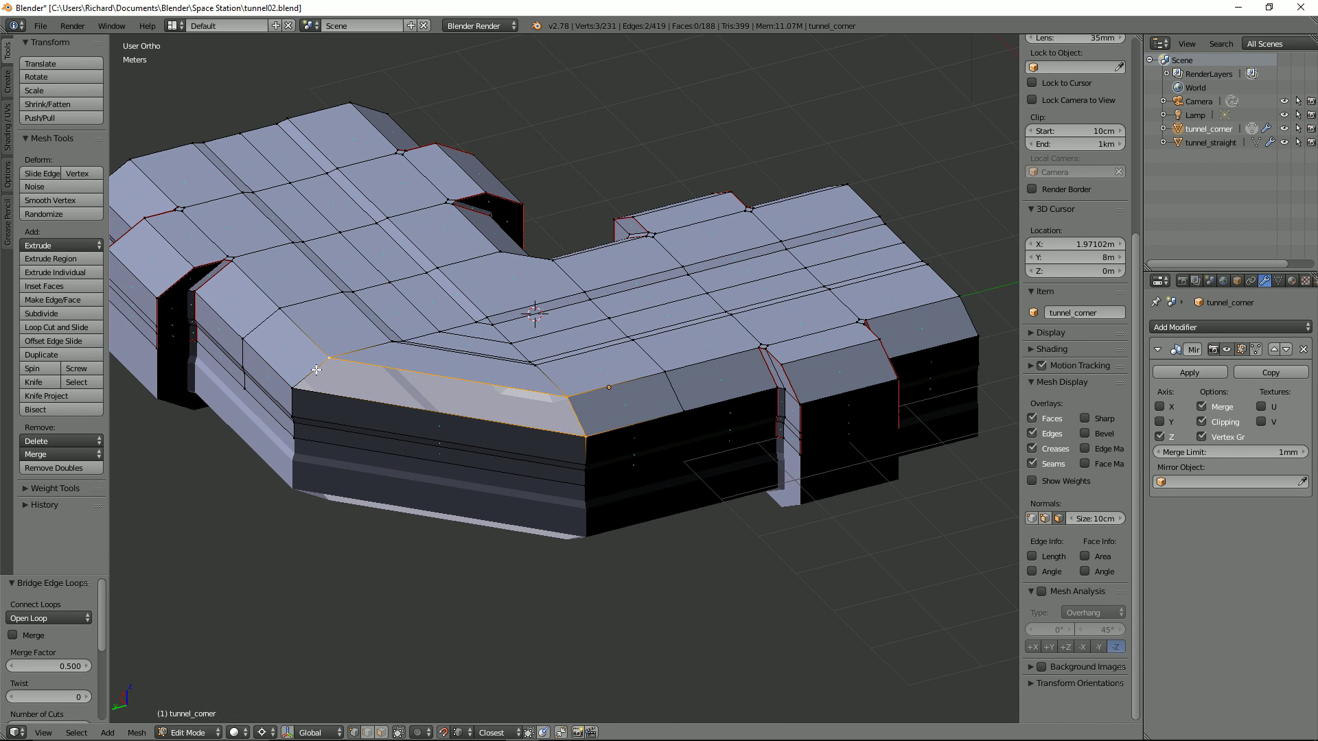
key("f")
Examine the corner tunnel from several sides, both in Object Mode and in Edit Mode.
middle_click_drag(309, 384, 671, 454)
key("Tab")
key("Tab")
middle_click_drag(695, 405, 712, 477)
scroll(663, 442, "down", 3)
middle_click_drag(662, 442, 828, 432)
scroll(801, 444, "down", 3)
middle_click_drag(705, 422, 697, 441)
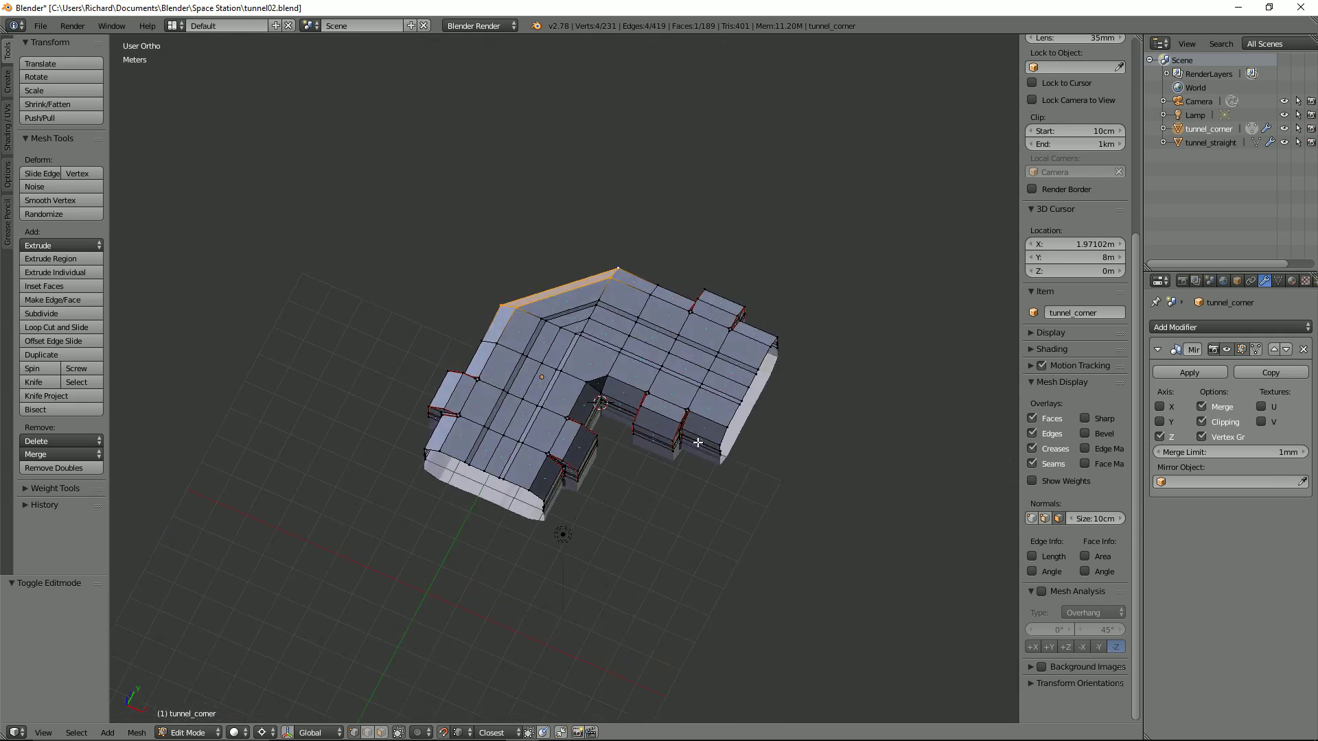
key("Tab")
middle_click_drag(653, 403, 579, 344)
scroll(609, 378, "up", 3)
scroll(604, 384, "down", 2)
scroll(601, 385, "up", 2)
key("Tab")
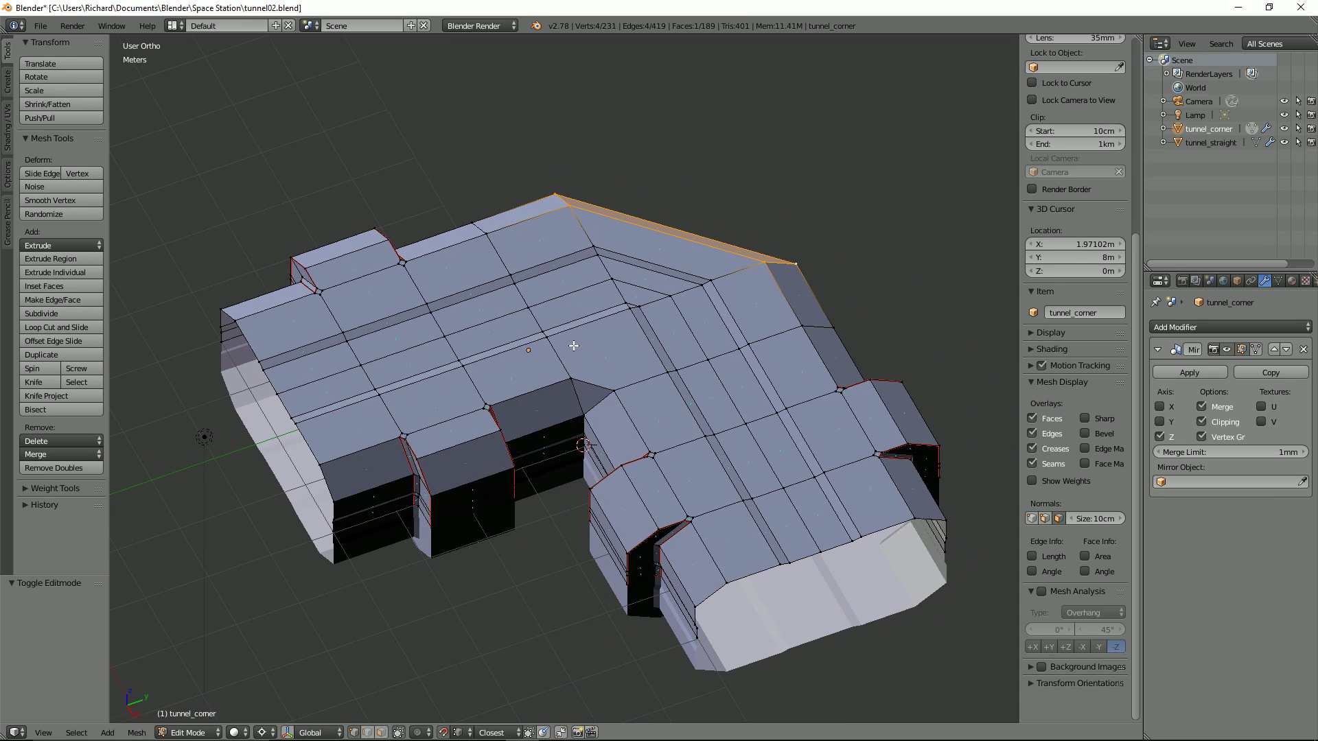
middle_click_drag(515, 429, 569, 397)
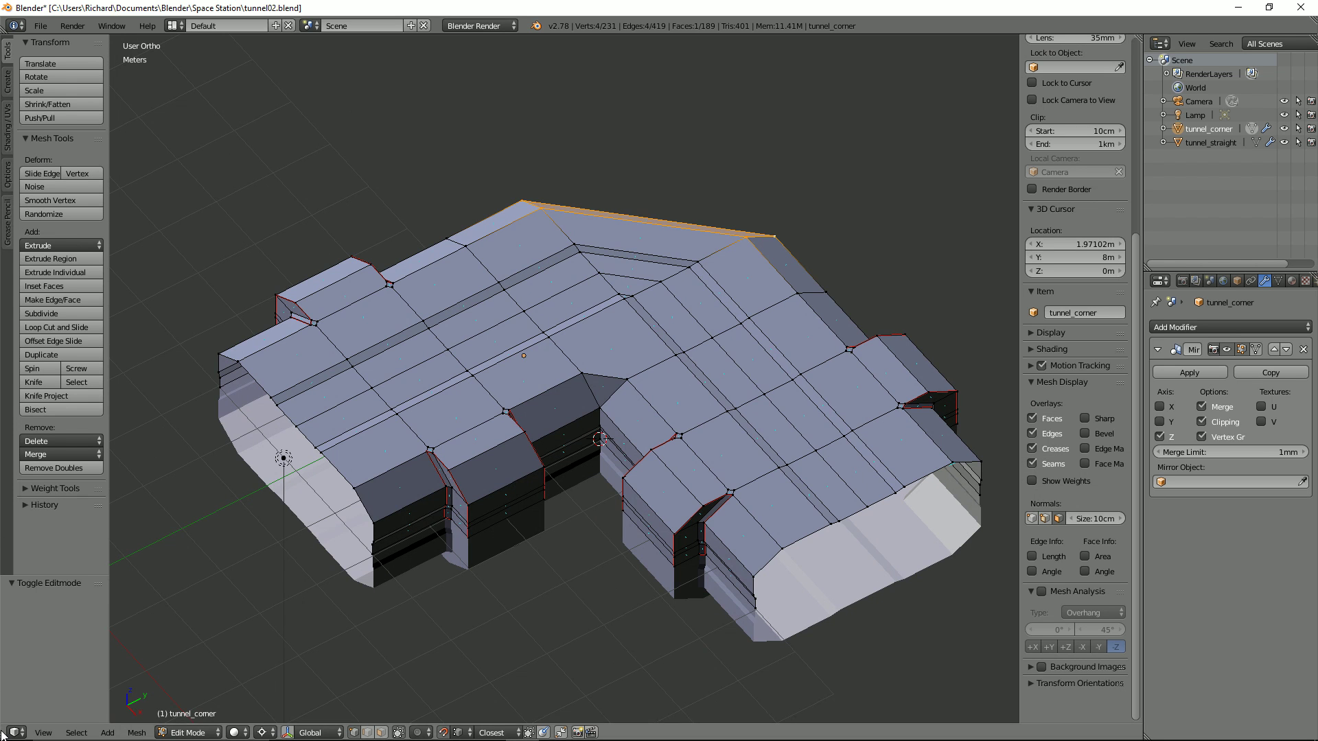
Split the 3D view into two side-by-side areas and turn the new one into a UV/Image Editor.
left_click_drag(4, 736, 472, 623)
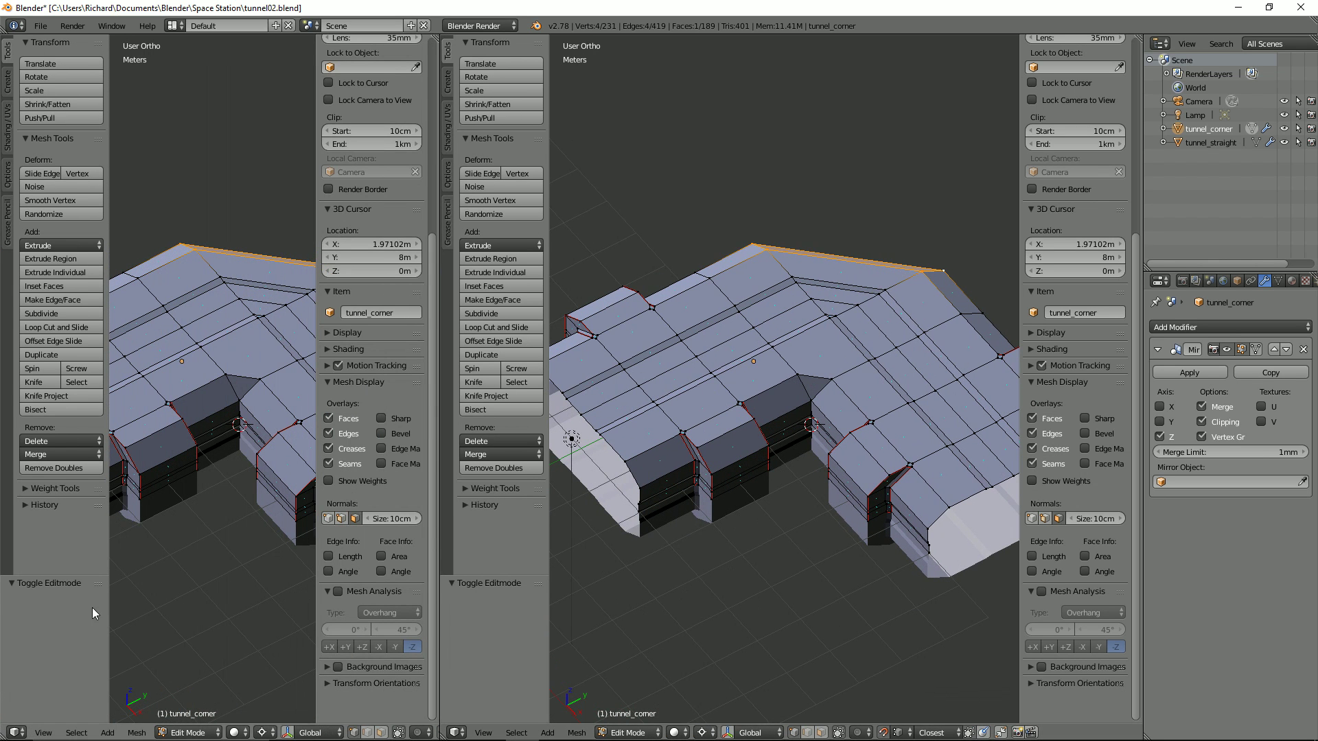
left_click(16, 733)
left_click(50, 627)
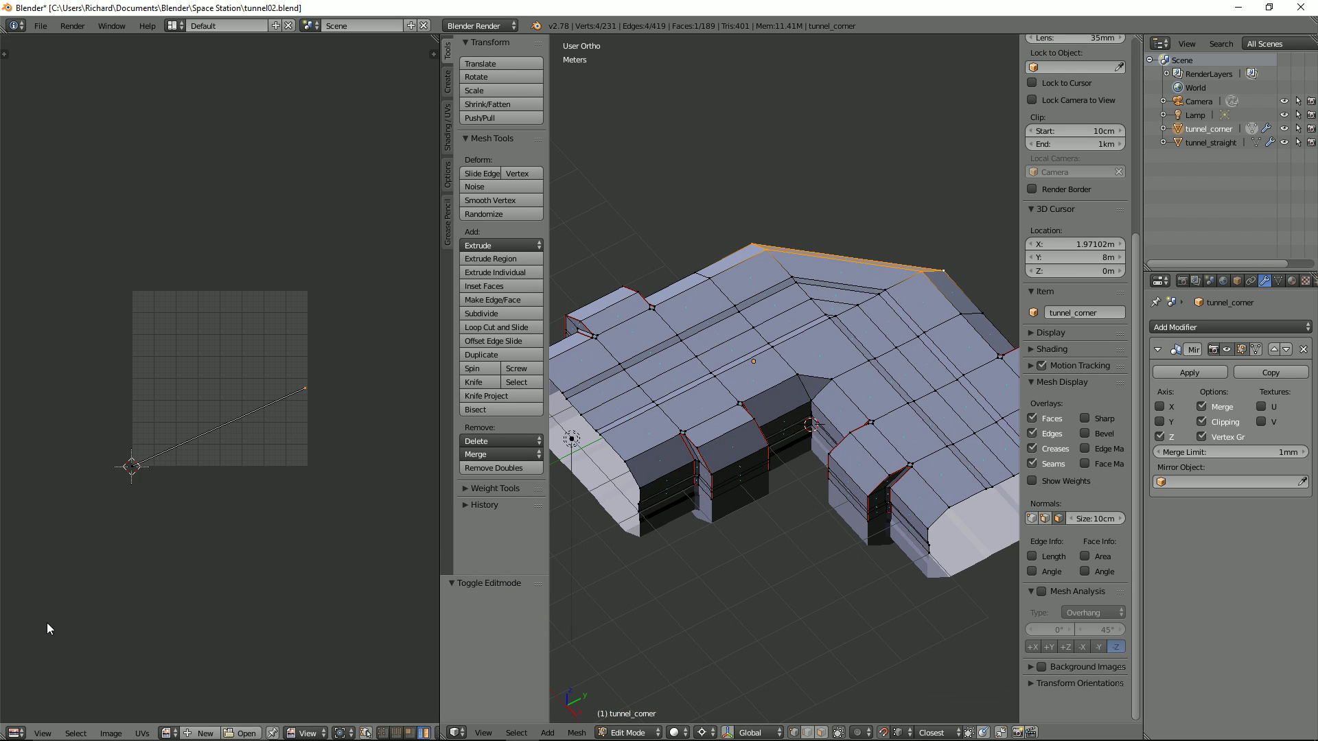
In edge select mode, mark seams along the two edge loops where the corner section meets the straight halves.
middle_click_drag(730, 413, 596, 386)
scroll(713, 410, "up", 2)
scroll(734, 410, "down", 2)
scroll(851, 412, "up", 2)
middle_click_drag(730, 317, 747, 324)
key("ctrl+Tab")
left_click(747, 338)
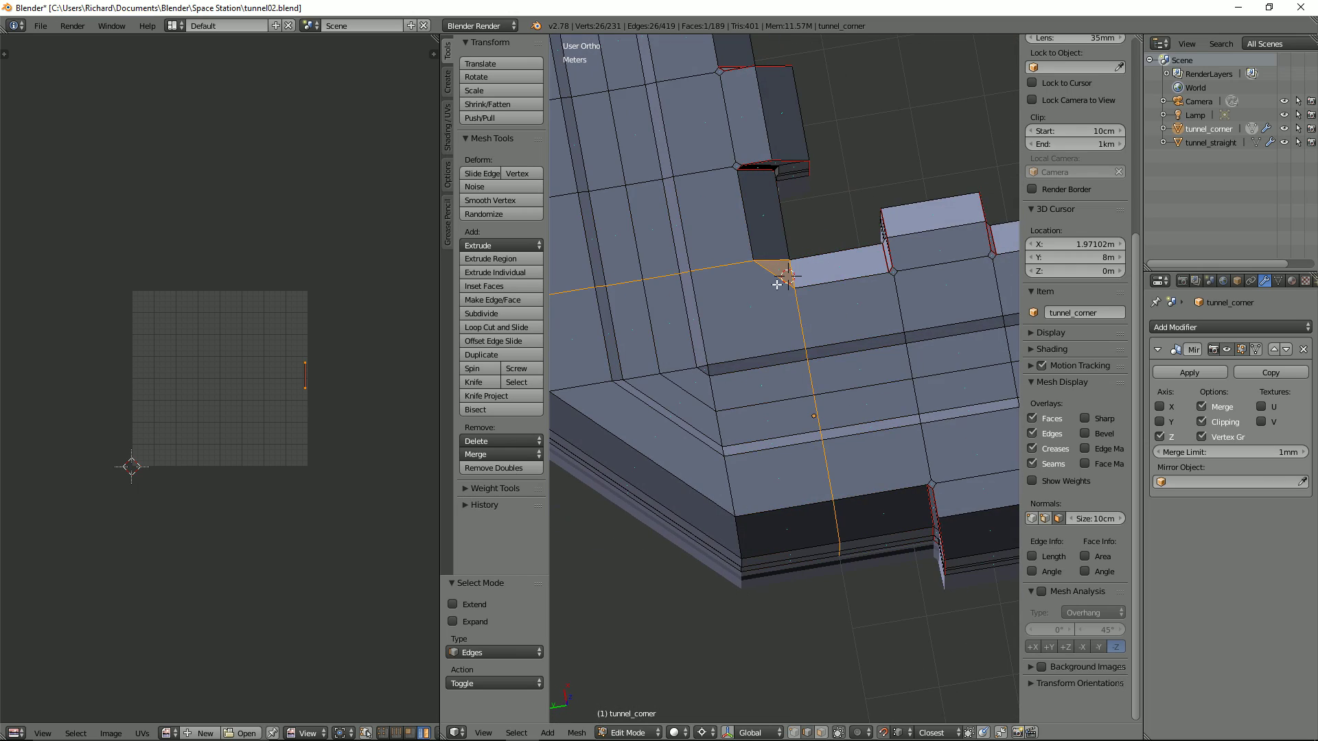
middle_click_drag(776, 276, 967, 182)
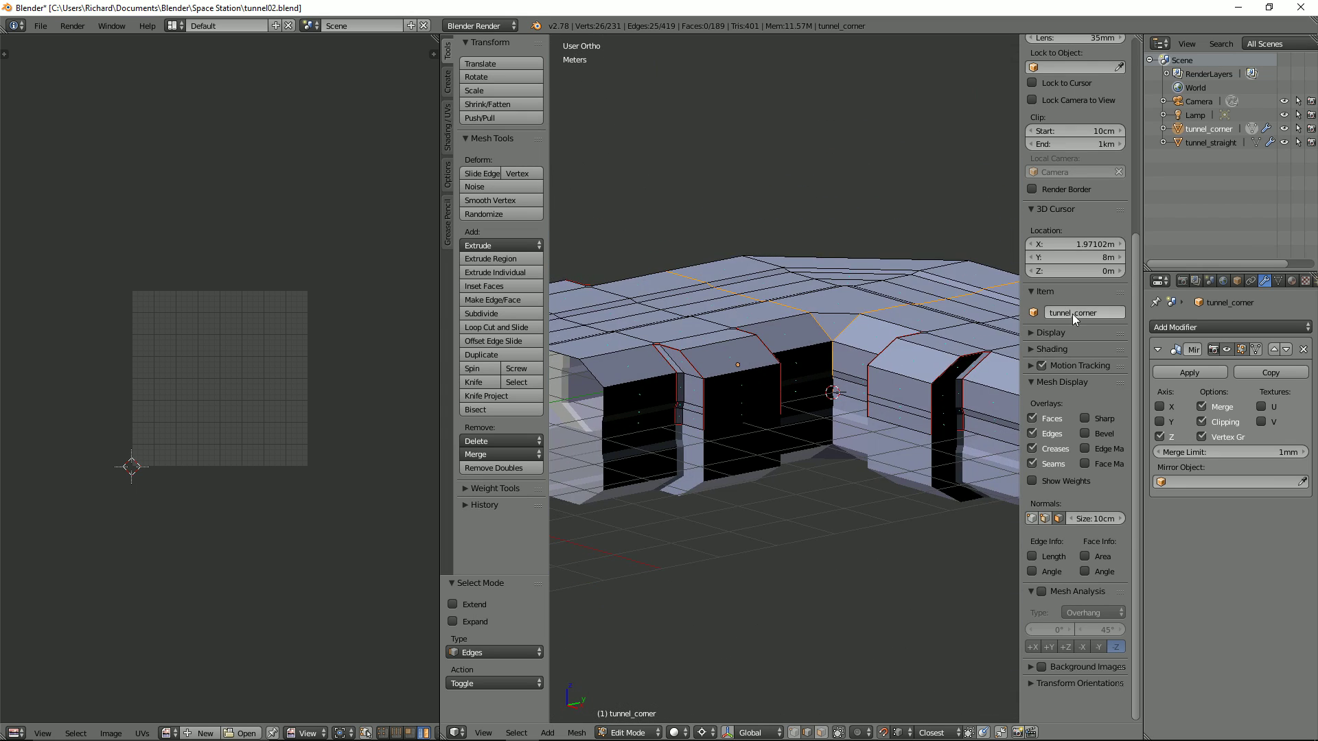
scroll(905, 351, "up", 5)
middle_click_drag(954, 378, 882, 403)
scroll(951, 352, "up", 3)
scroll(913, 342, "down", 2)
scroll(844, 381, "down", 2)
scroll(825, 340, "down", 1)
middle_click_drag(824, 340, 821, 375)
key("ctrl+e")
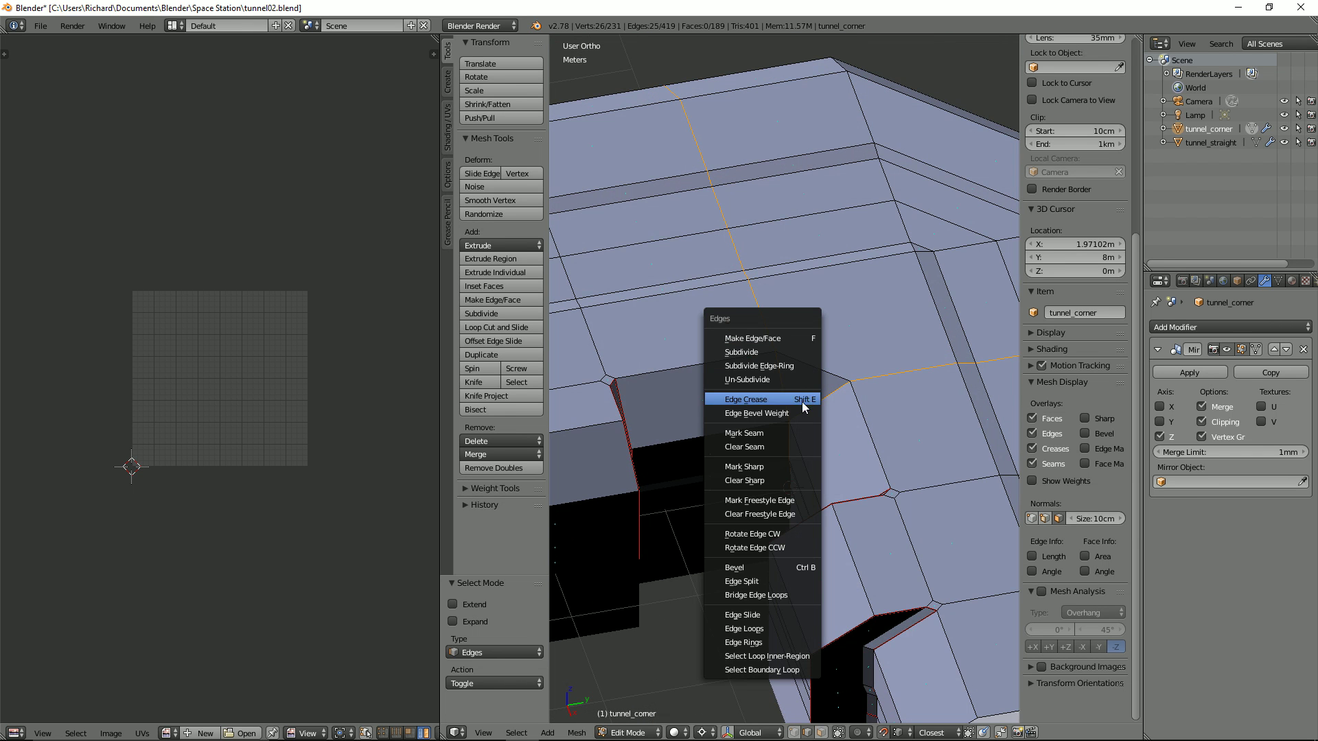
left_click(776, 435)
scroll(769, 419, "down", 3)
middle_click_drag(768, 418, 752, 418)
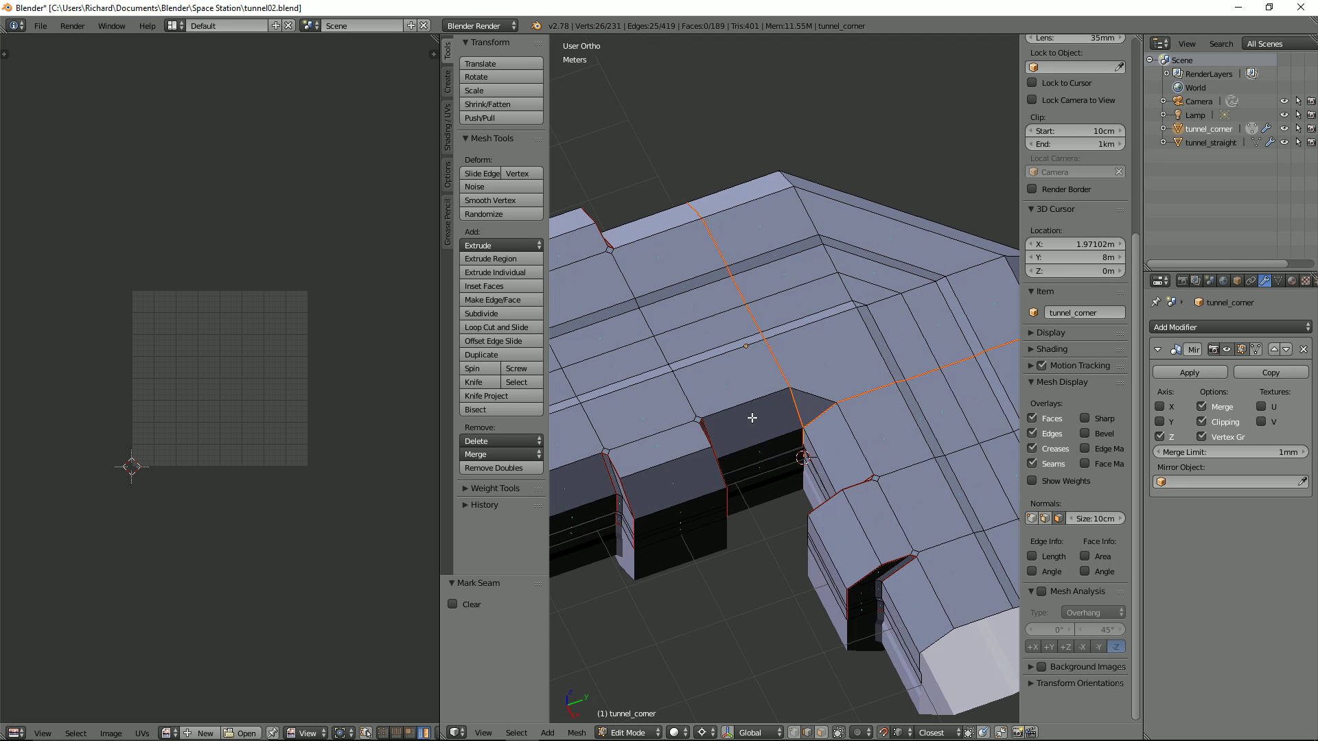
Try to isolate the corner section with Select Linked, using the Normal and Material delimit options.
key("ctrl+l")
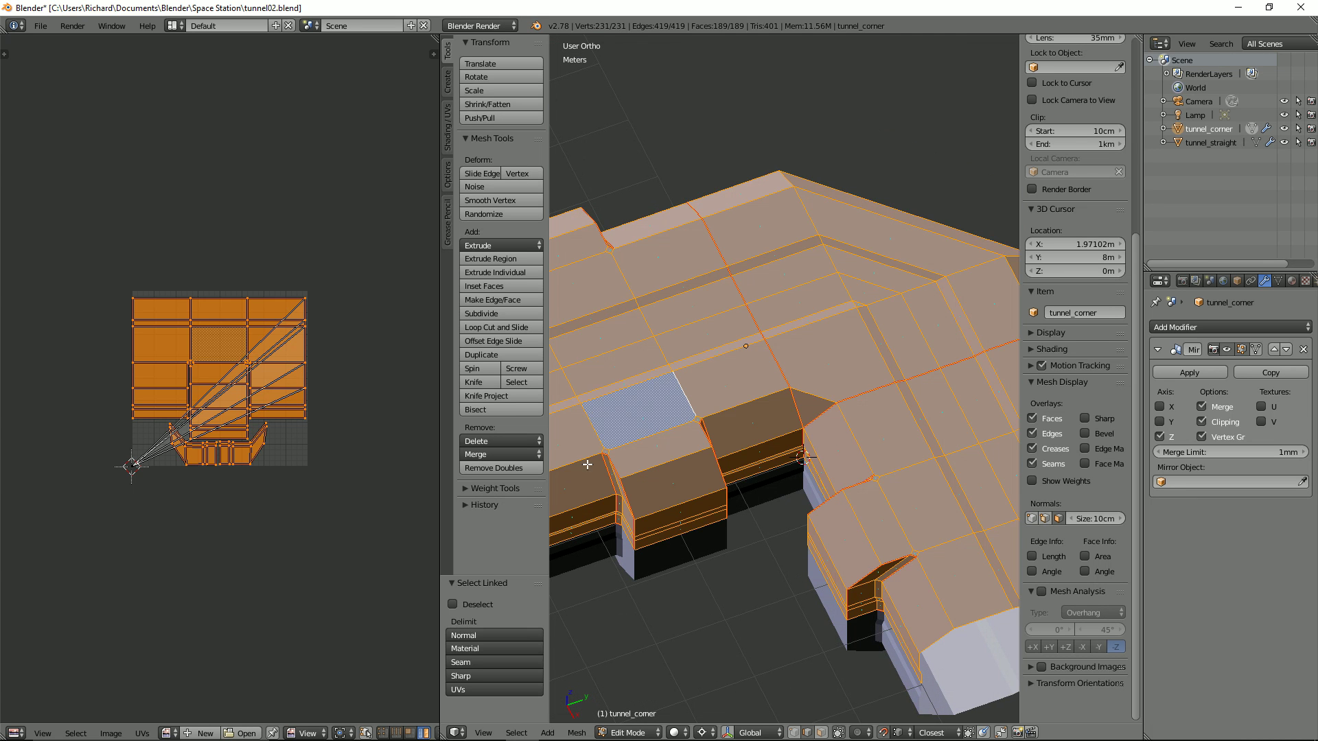
left_click(468, 635)
left_click(473, 649)
Select the entire corner tunnel mesh and remove its duplicate vertices.
middle_click_drag(674, 517, 864, 414)
scroll(885, 459, "up", 2)
key("a")
key("a")
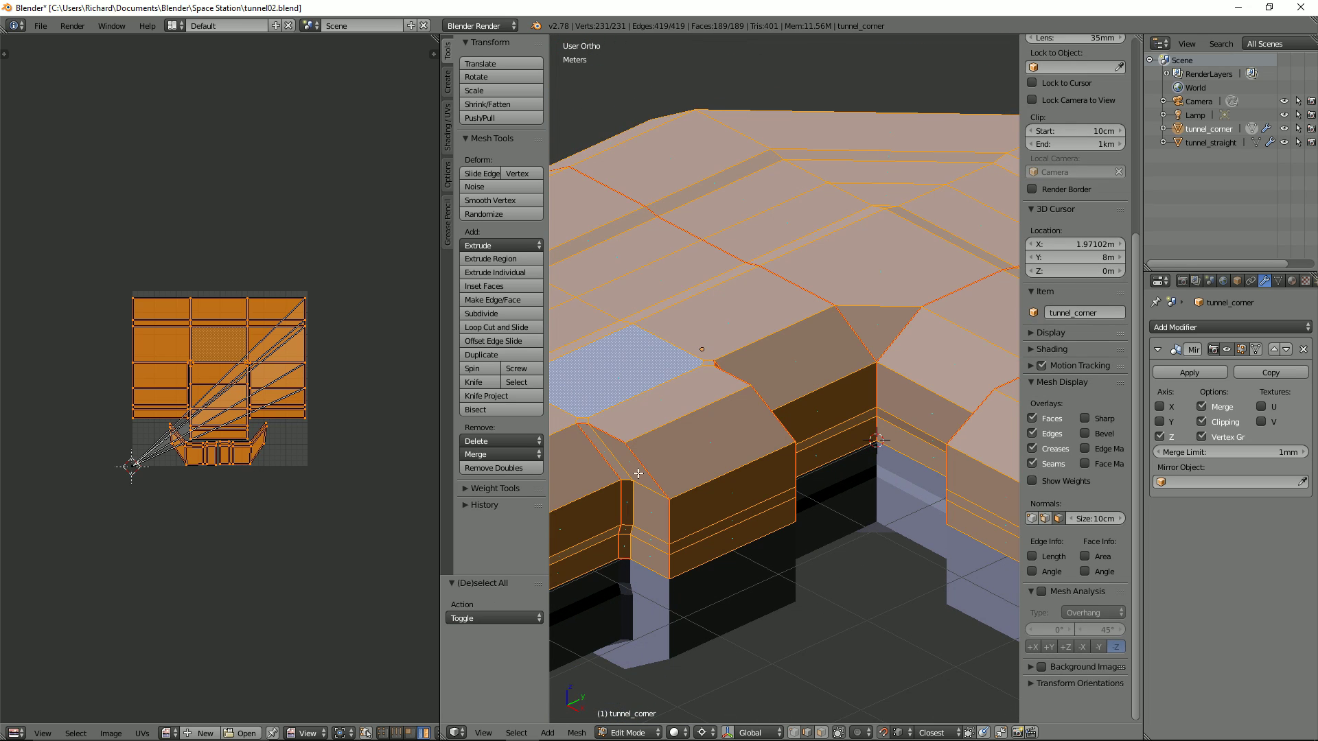
left_click(526, 468)
scroll(892, 474, "up", 1)
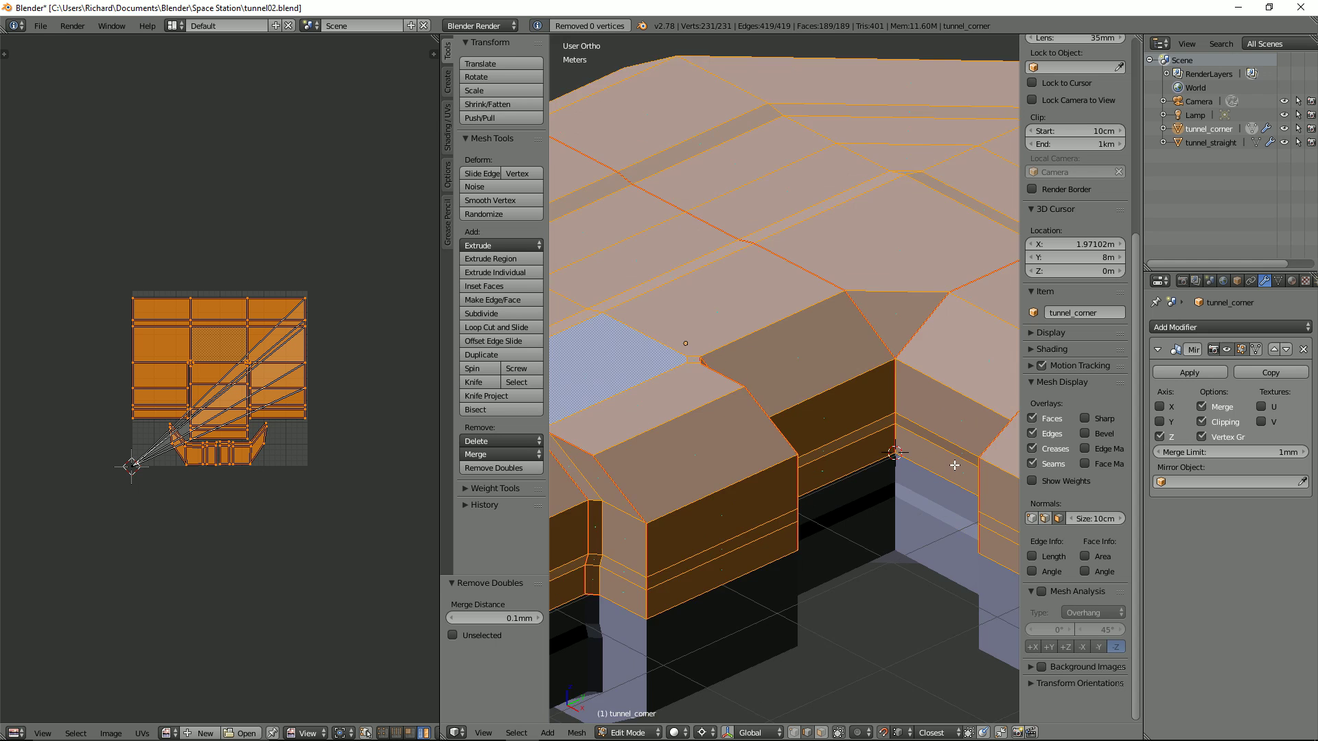
Unwrap the linked corner section, delimited by Seam, and turn on the Stretch display for its UVs.
scroll(955, 465, "up", 1)
middle_click_drag(955, 460, 774, 416, "shift")
scroll(768, 425, "up", 2)
scroll(752, 261, "down", 2)
key("a")
key("l")
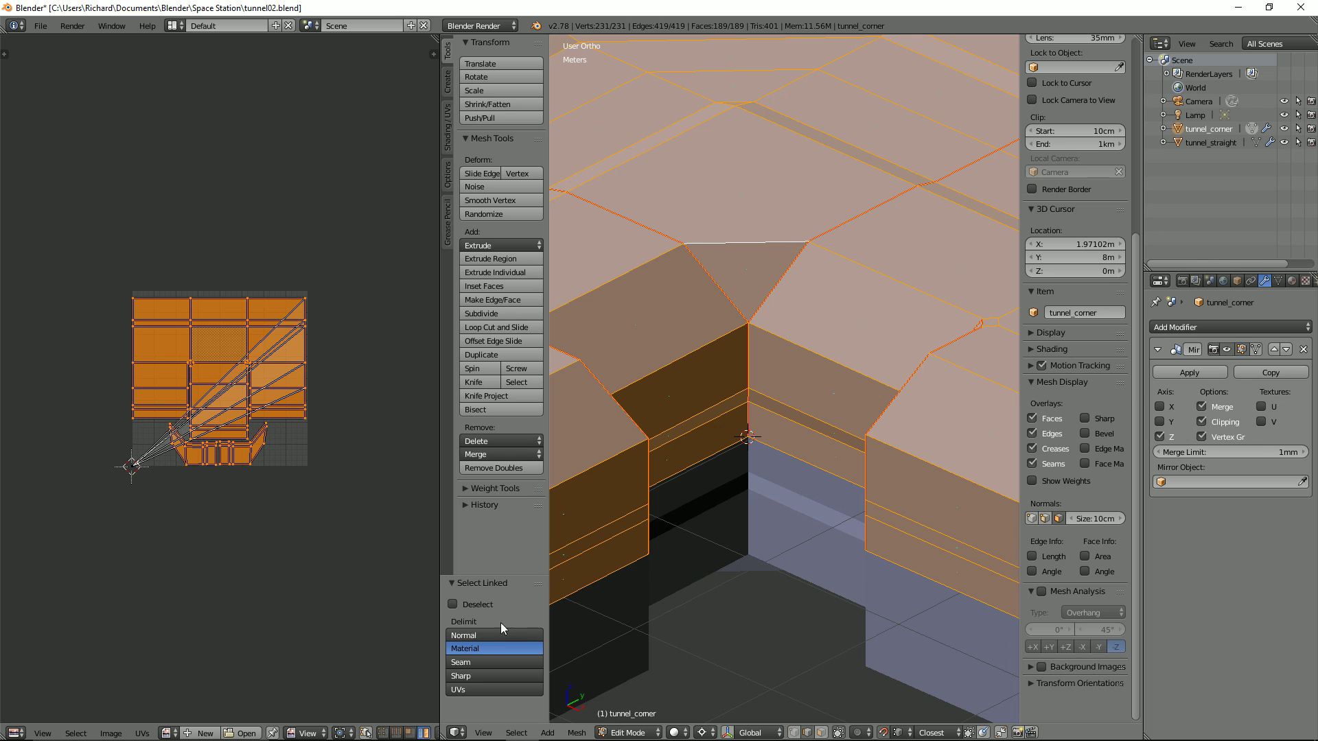
left_click(493, 663)
scroll(669, 352, "down", 4)
middle_click_drag(669, 352, 793, 275)
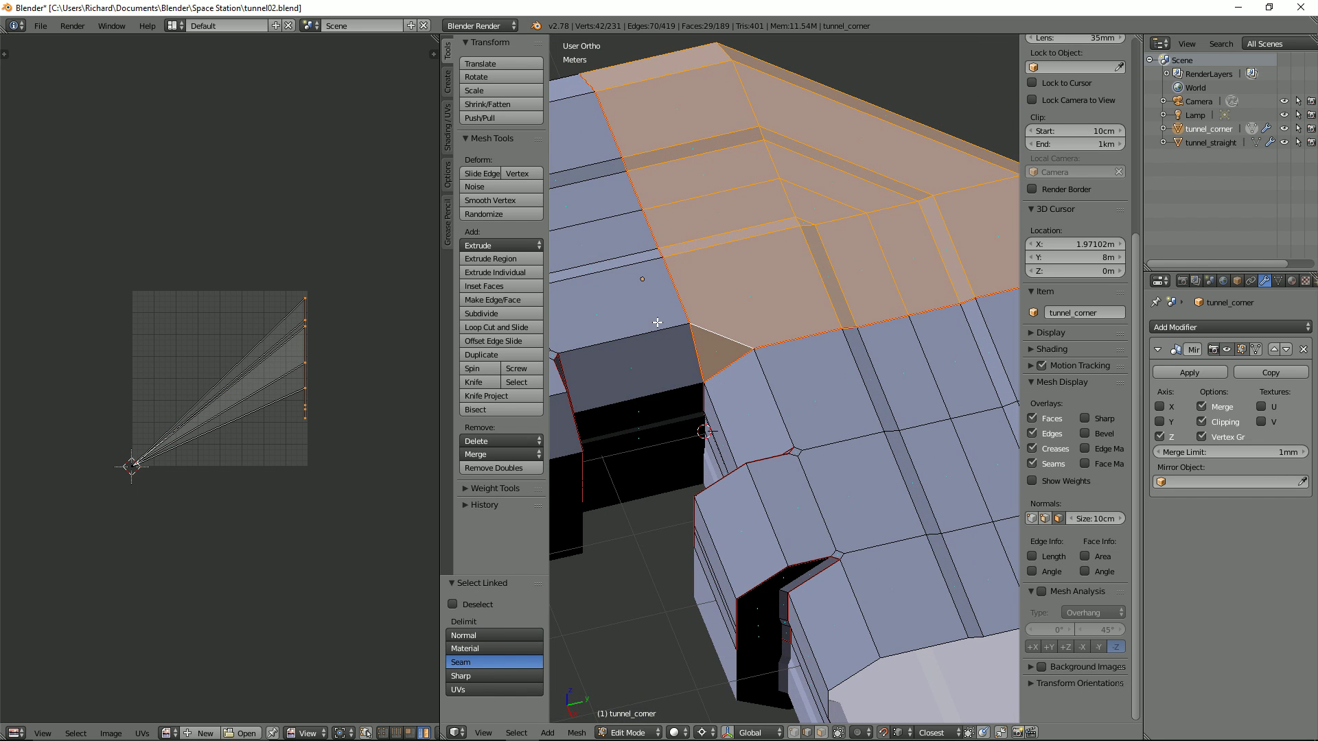
key("u")
left_click(826, 279)
scroll(431, 369, "up", 2)
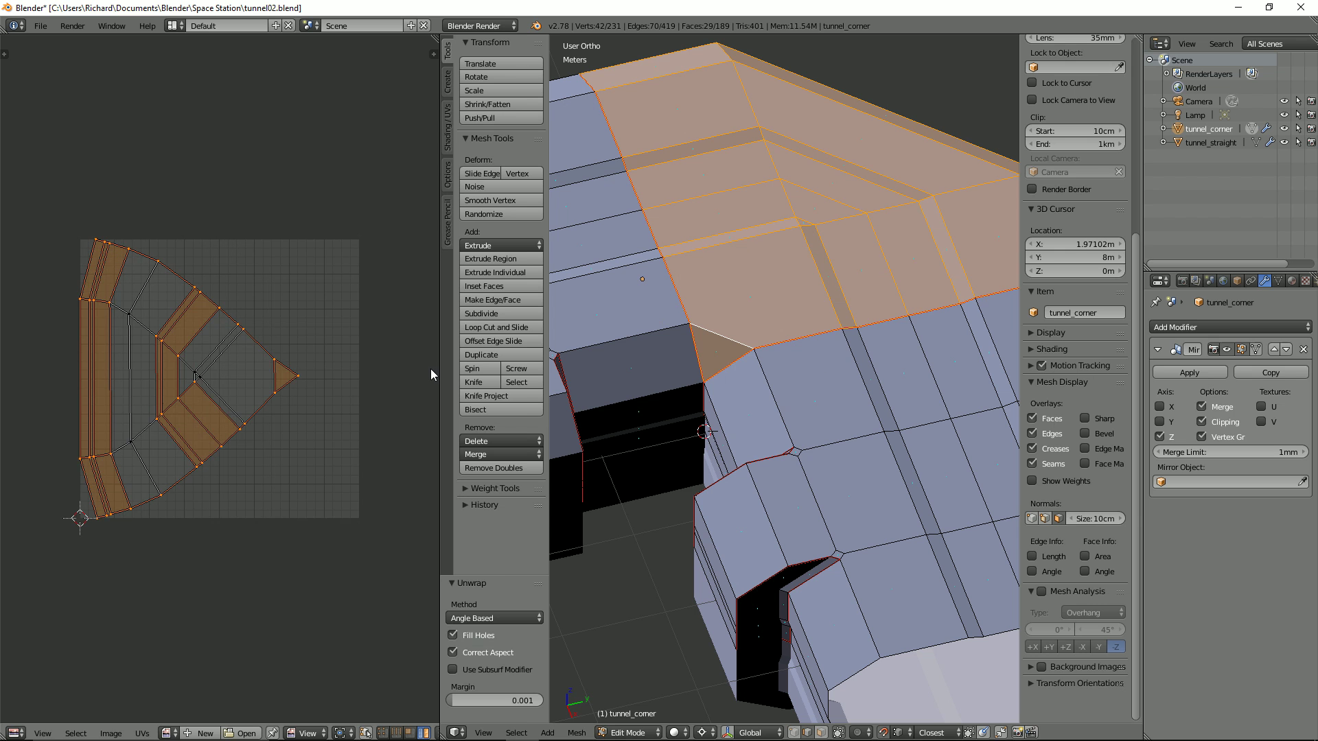
key("n")
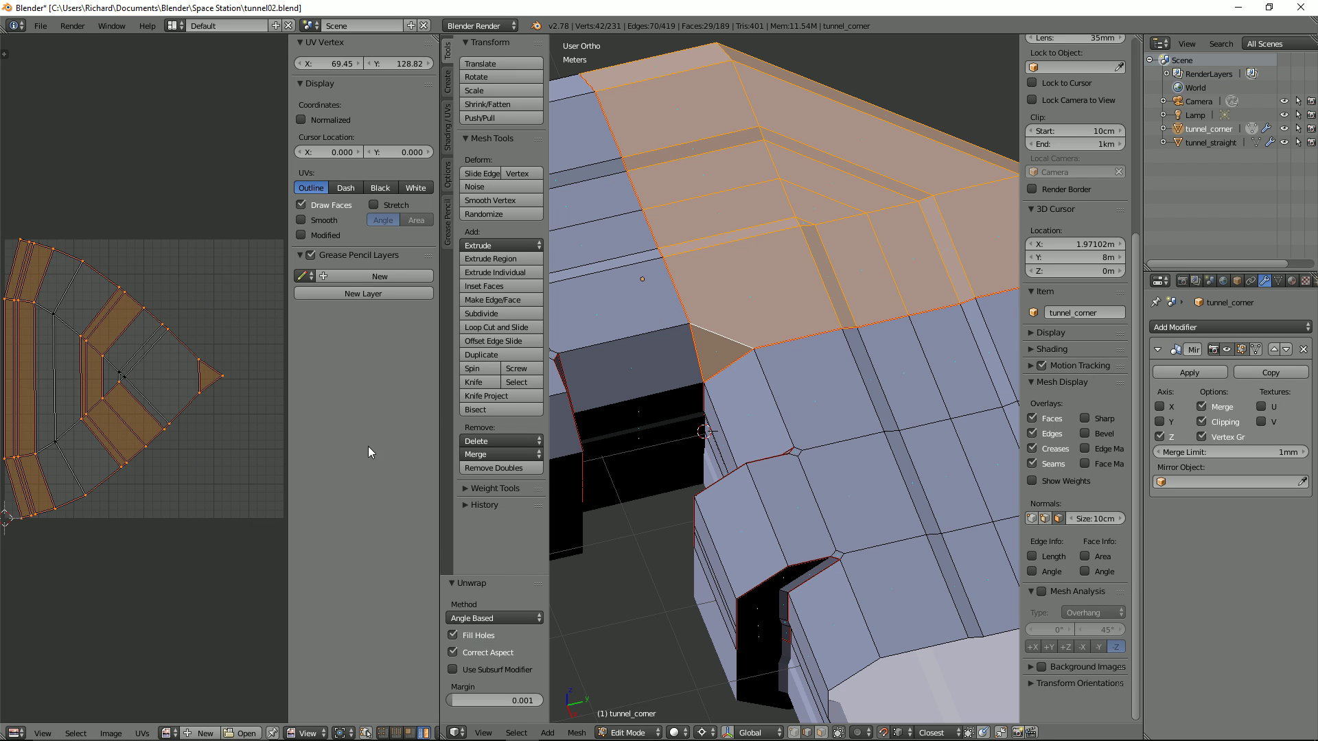
left_click(394, 205)
Mark a seam from the roof corner down the outer wall where one half meets the diagonal wall.
middle_click_drag(694, 270, 1014, 248)
middle_click_drag(1040, 365, 1041, 368)
middle_click_drag(829, 411, 791, 430)
right_click(656, 492)
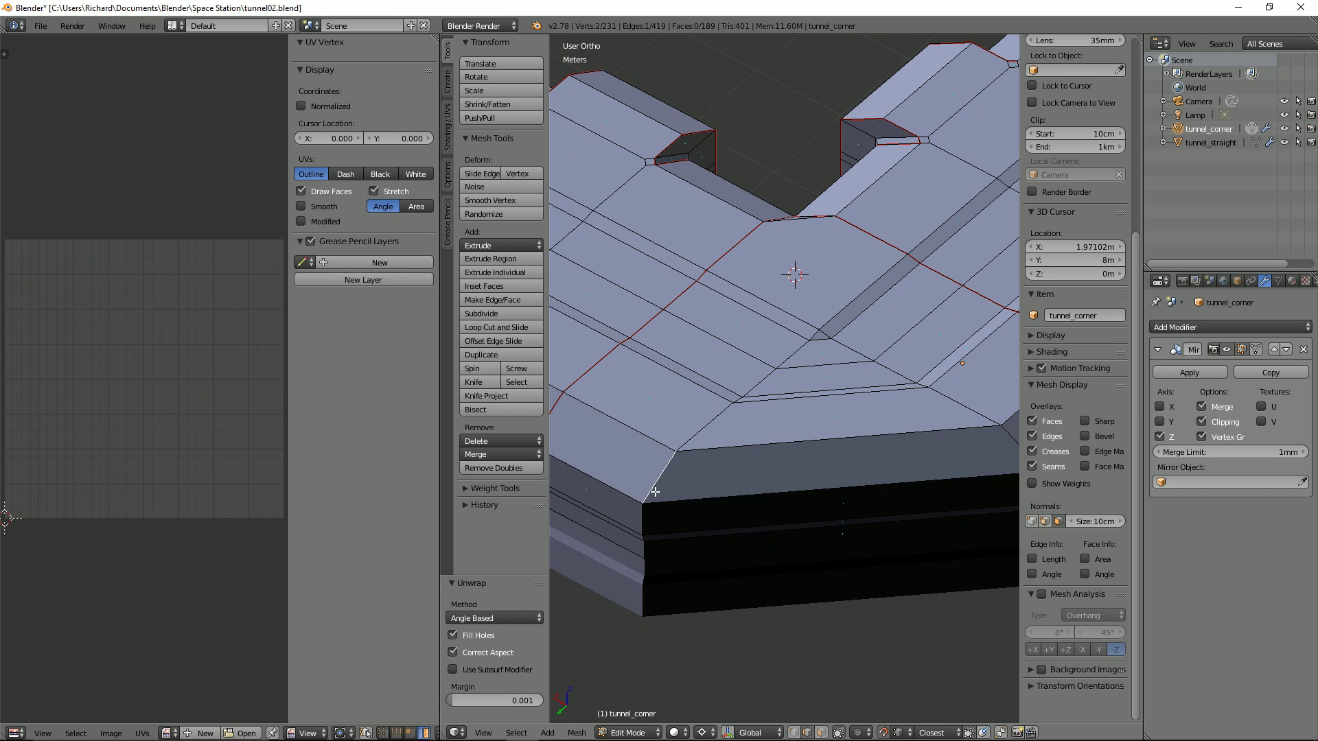
right_click(655, 552, "ctrl")
scroll(655, 551, "down", 3)
middle_click_drag(907, 523, 776, 474)
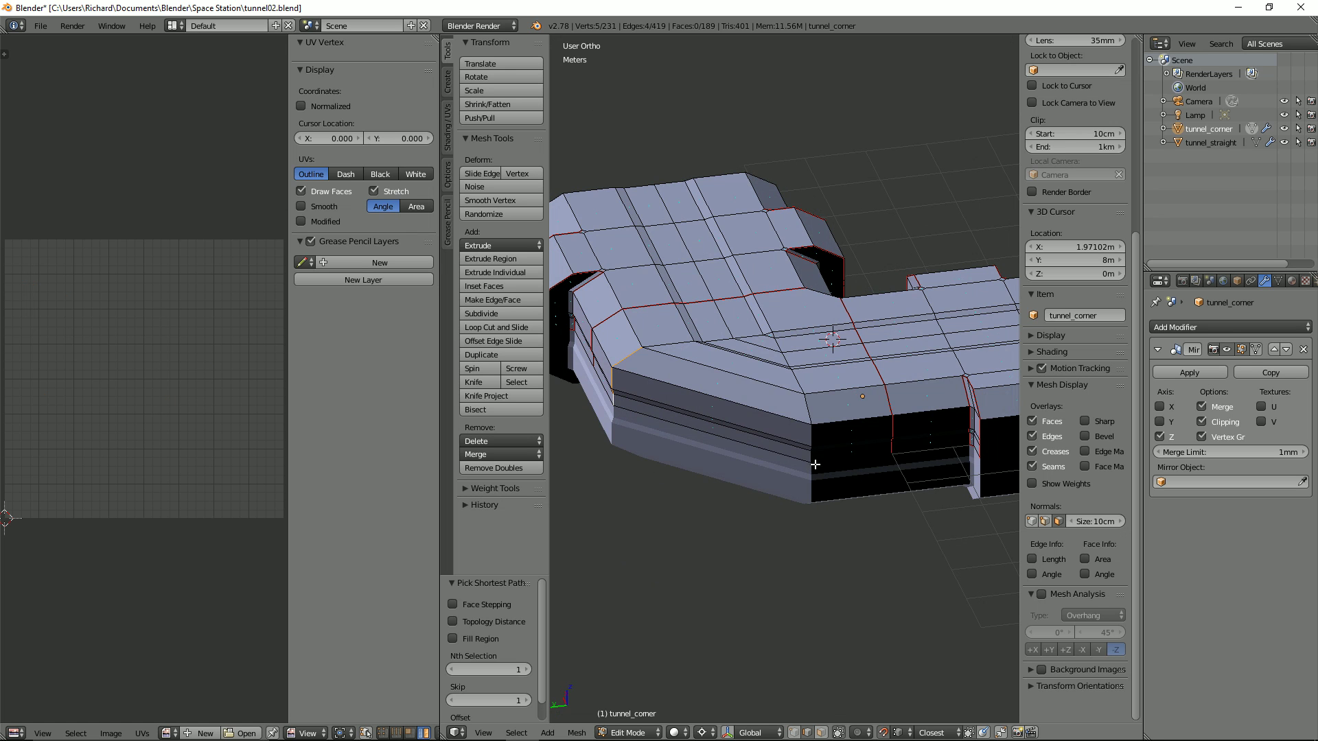
key("ctrl+e")
left_click(801, 459)
Mark a matching seam from the roof corner down the outer wall at the diagonal wall's other end.
scroll(799, 457, "up", 3)
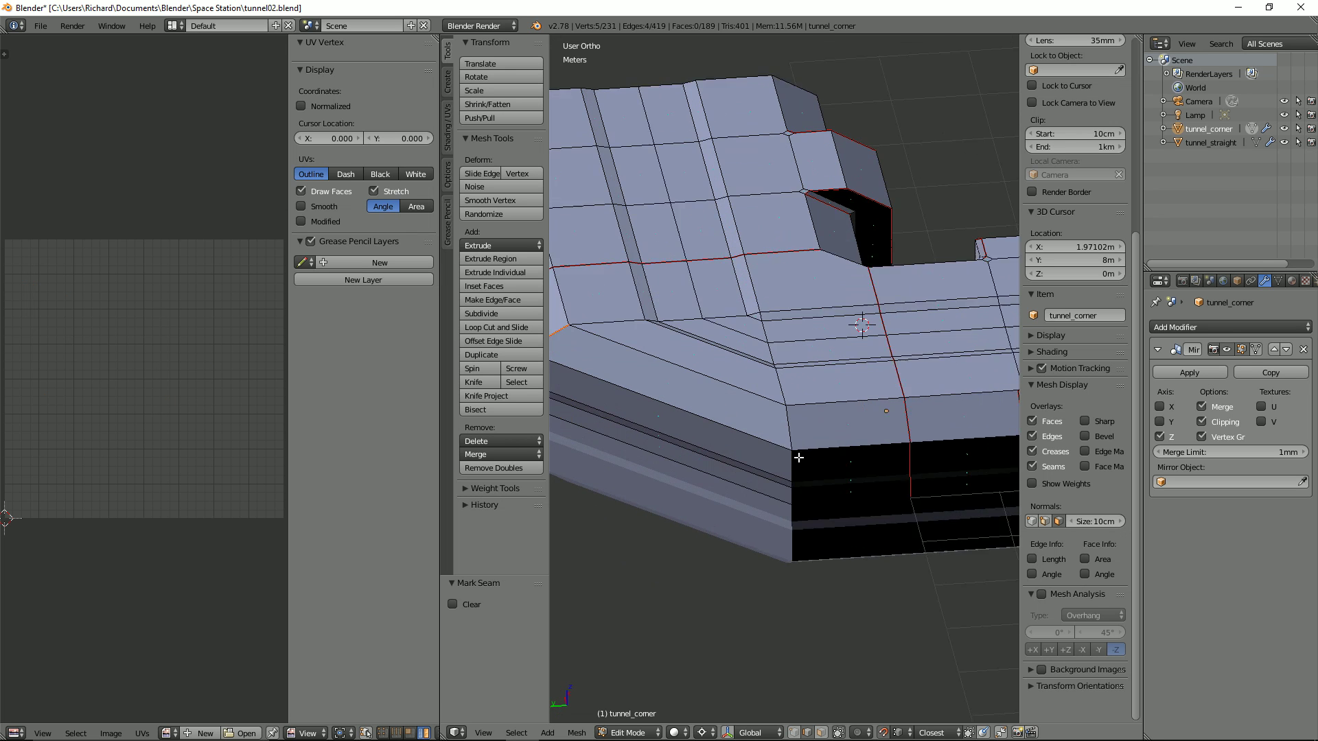
scroll(799, 458, "up", 1)
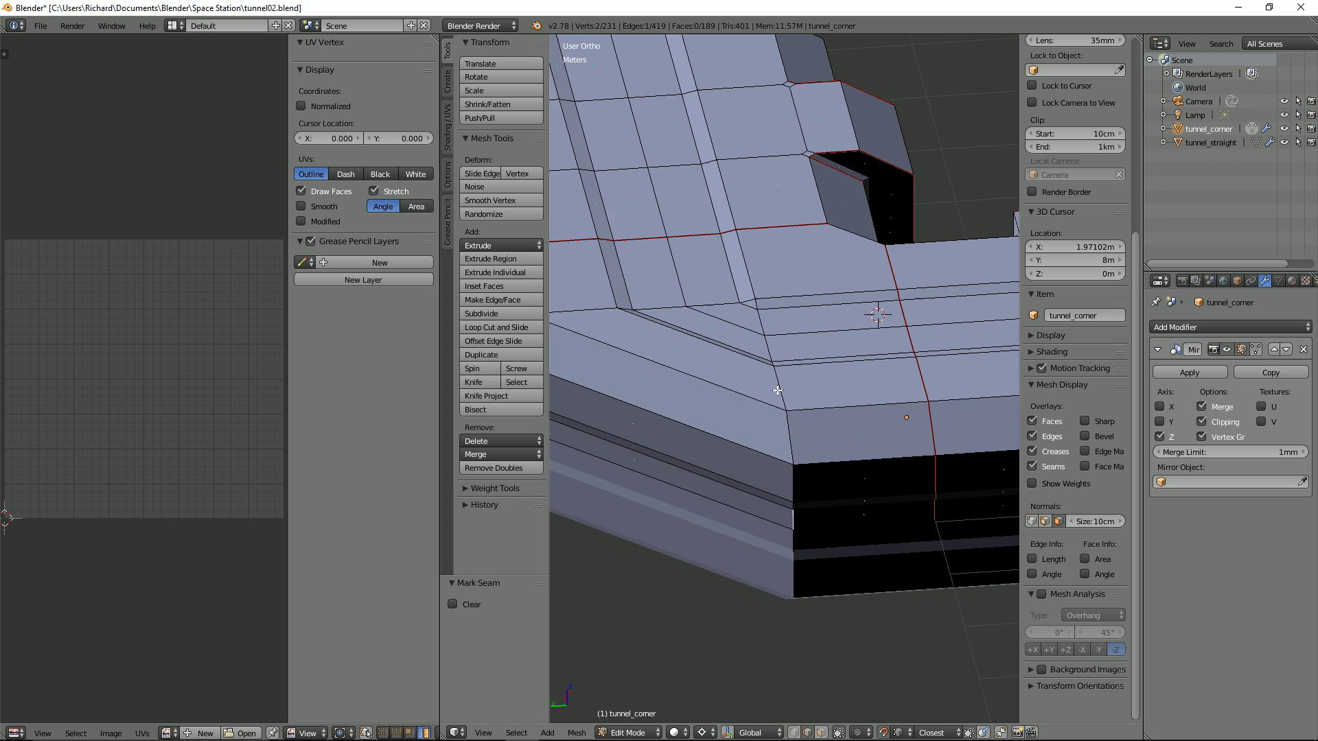
scroll(783, 395, "down", 2)
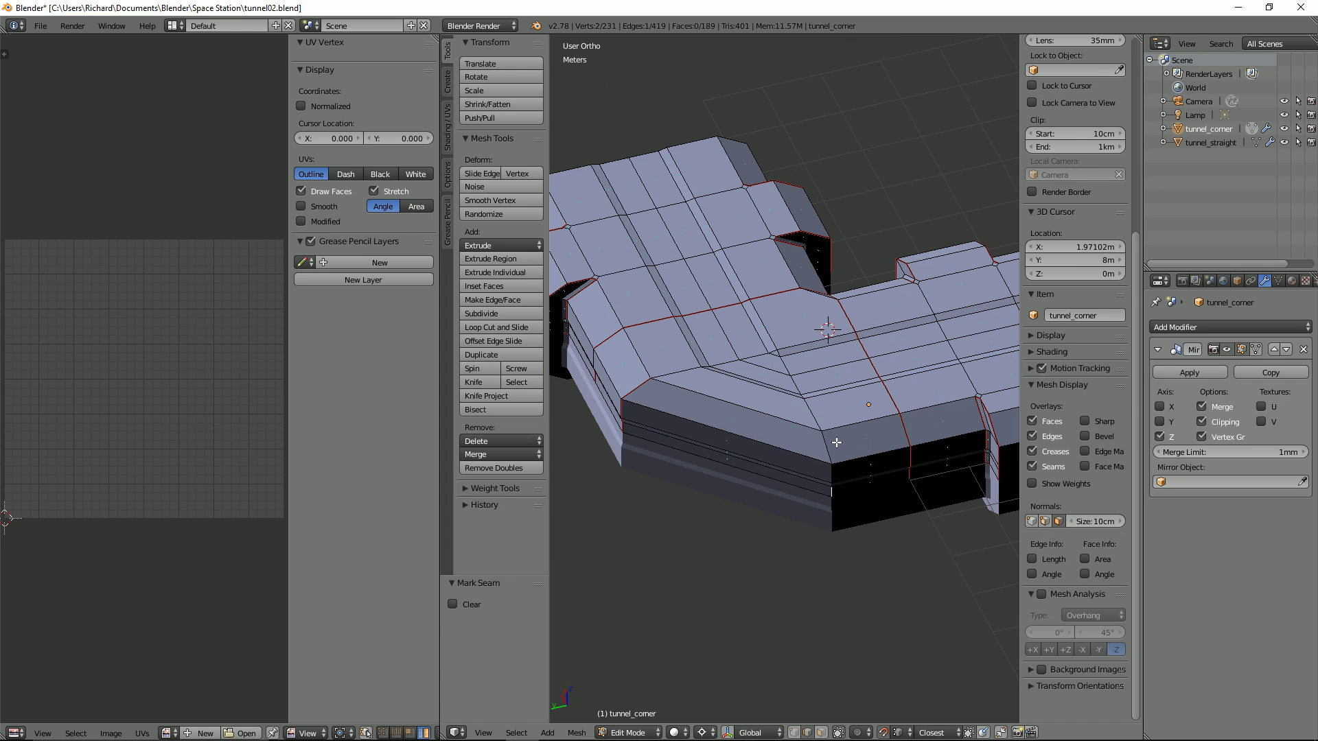
left_click(832, 442, "ctrl")
middle_click_drag(832, 443, 826, 416)
key("ctrl+e")
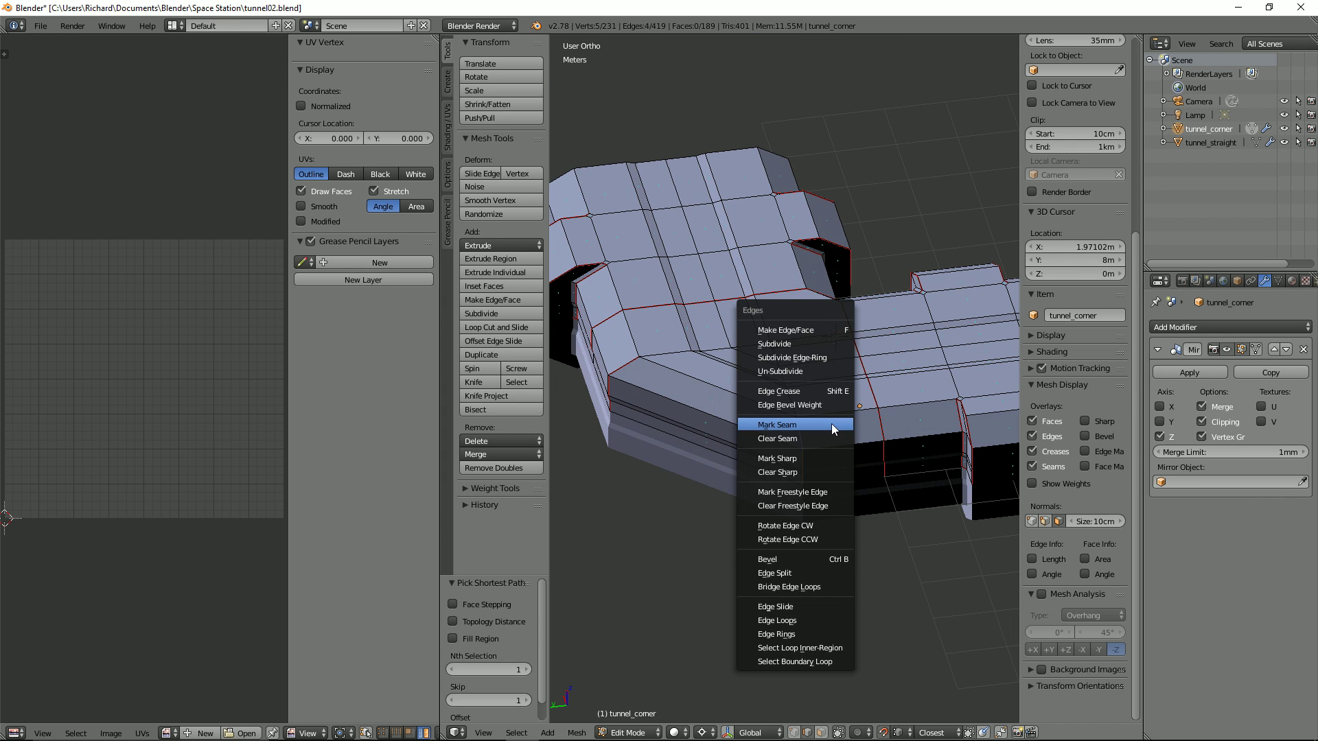
left_click(831, 421)
Reselect the linked corner section up to its seams and unwrap it again with the new wall seams.
right_click(804, 413)
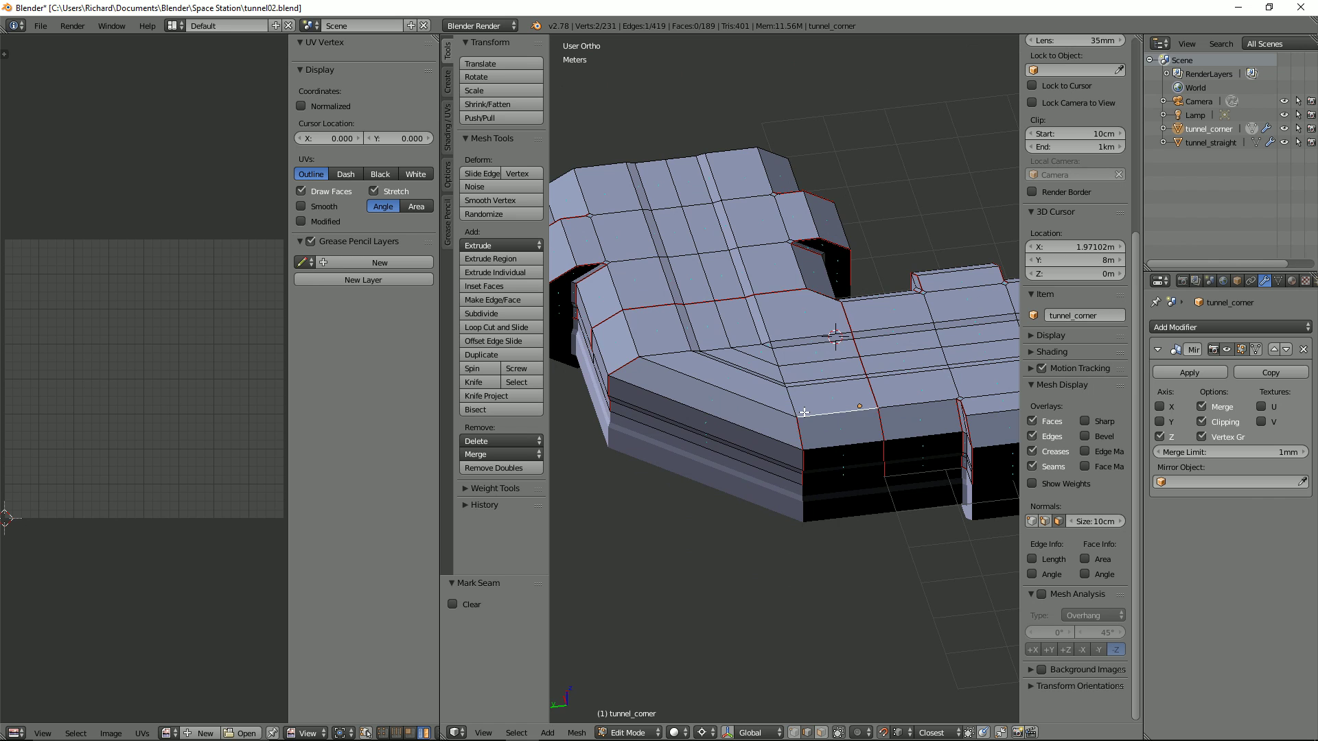
key("l")
key("e")
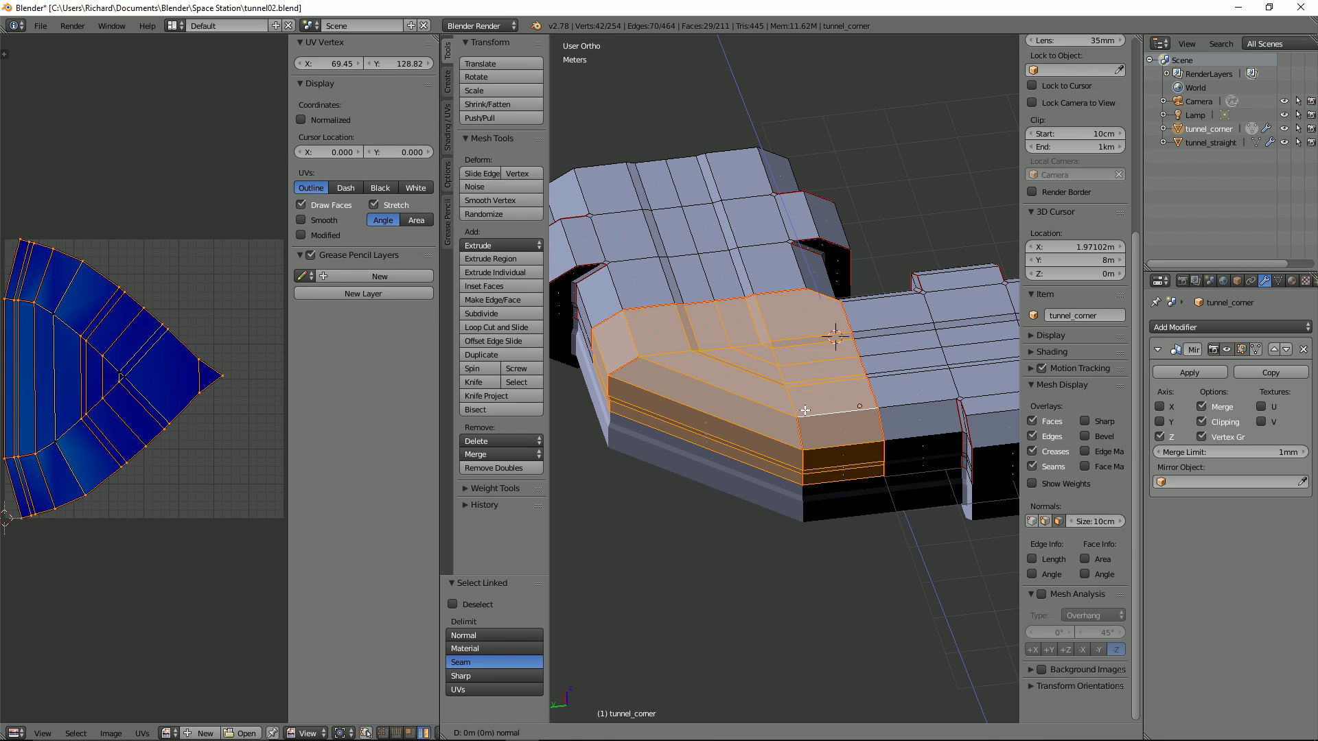
right_click(806, 411)
key("e")
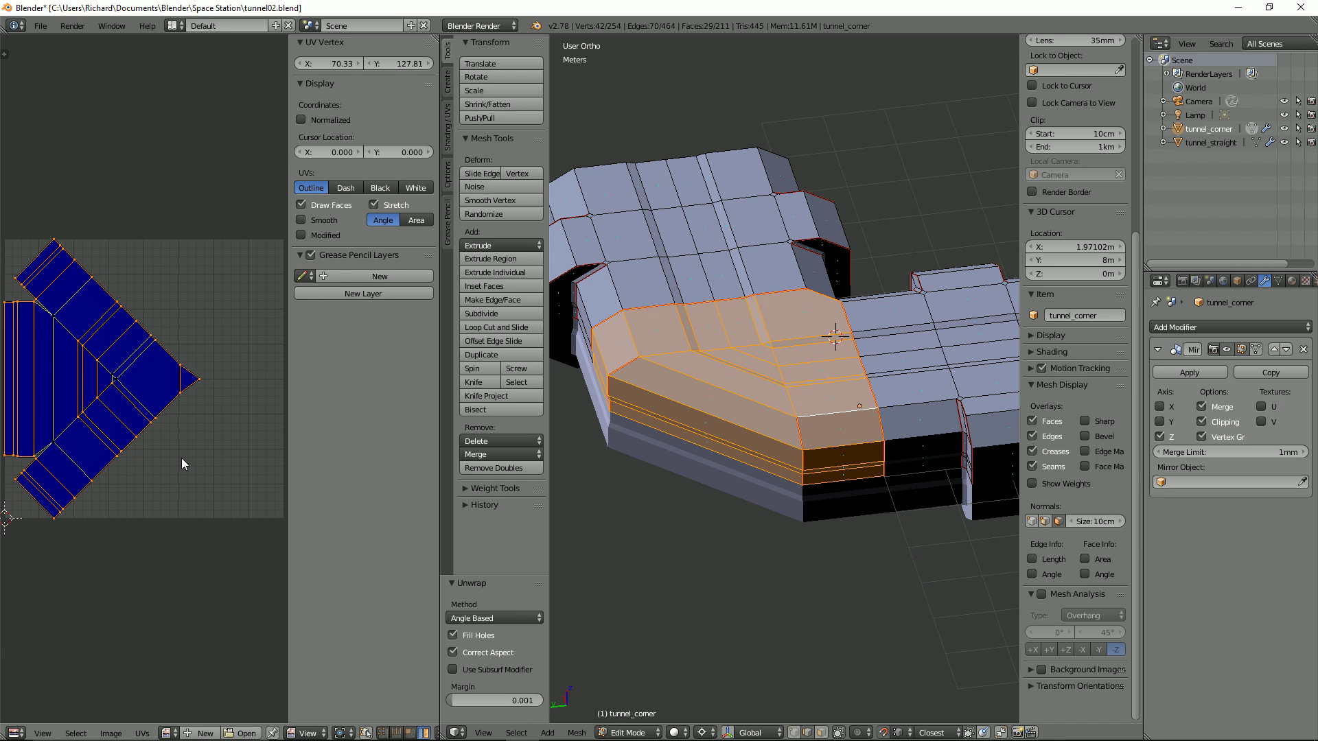
Maximize the UV editor and inspect the corner section's unwrapped layout for stretching.
scroll(186, 451, "up", 2)
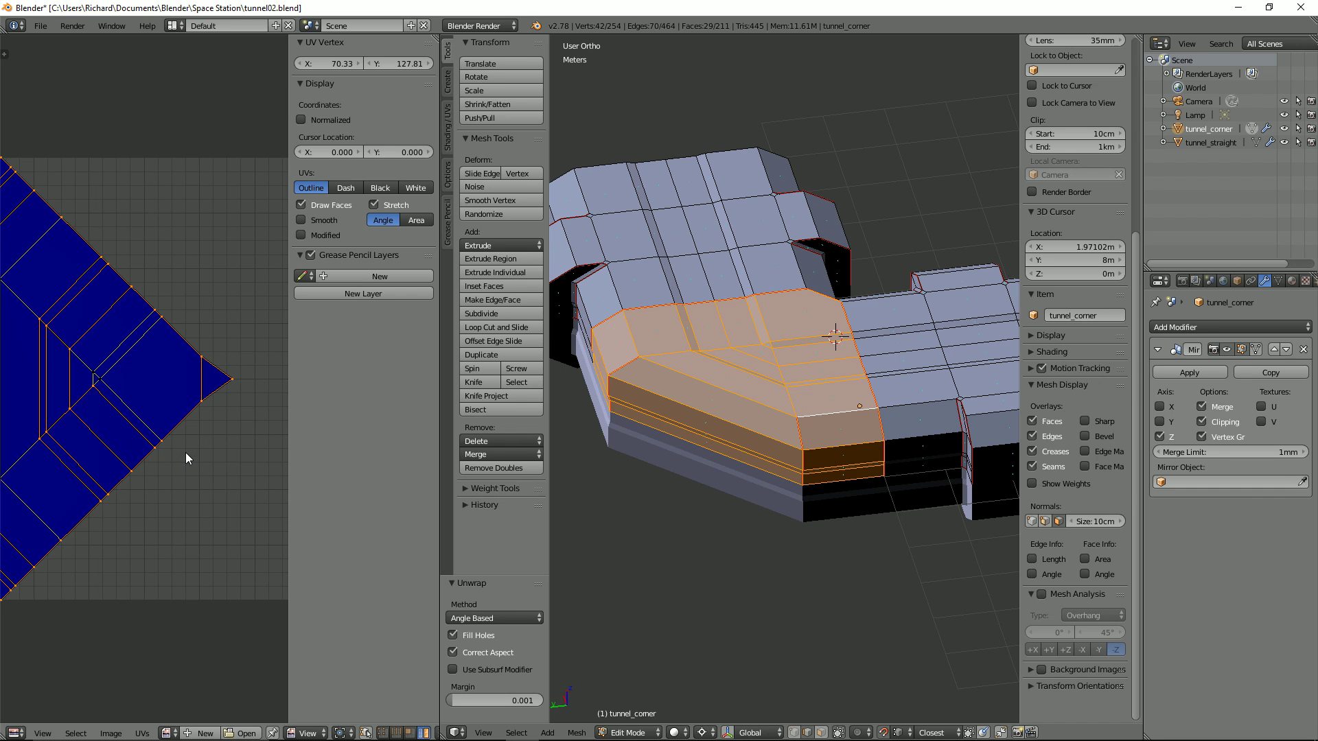
key("ctrl+Up")
scroll(427, 430, "up", 4)
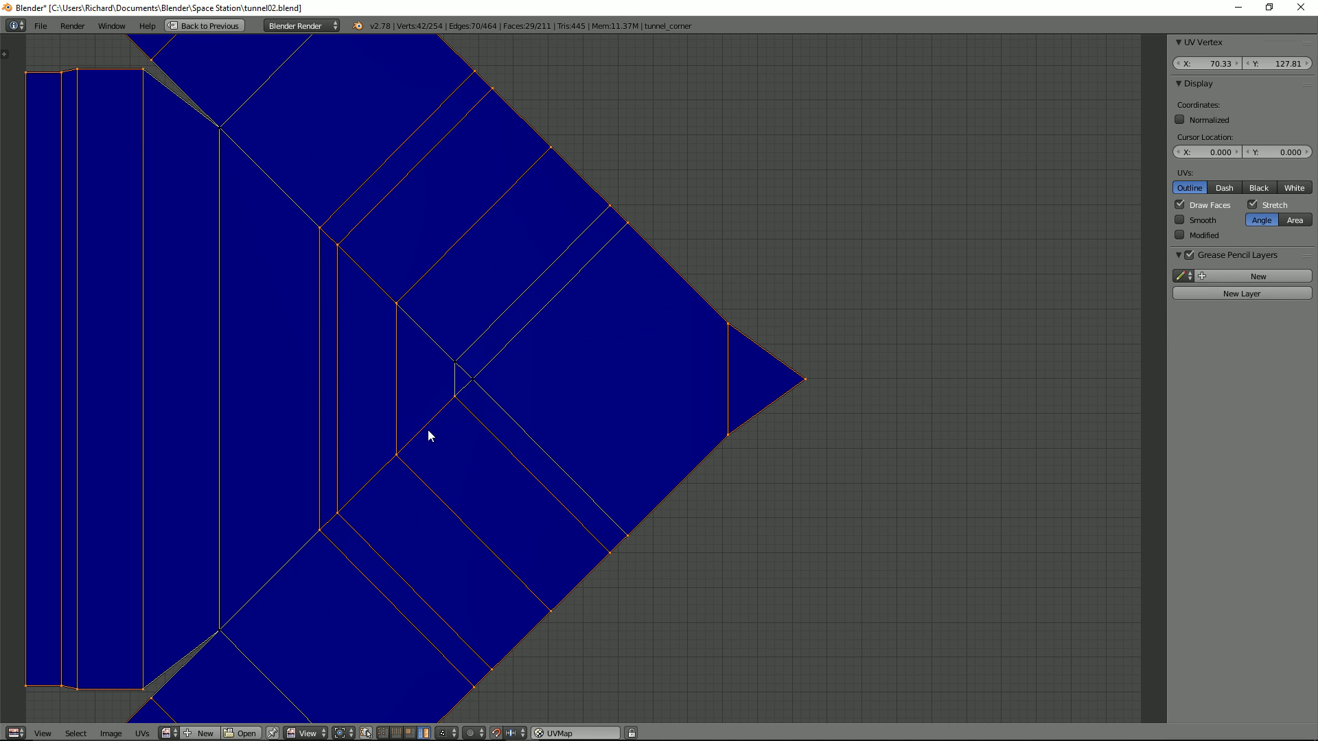
scroll(506, 418, "down", 2)
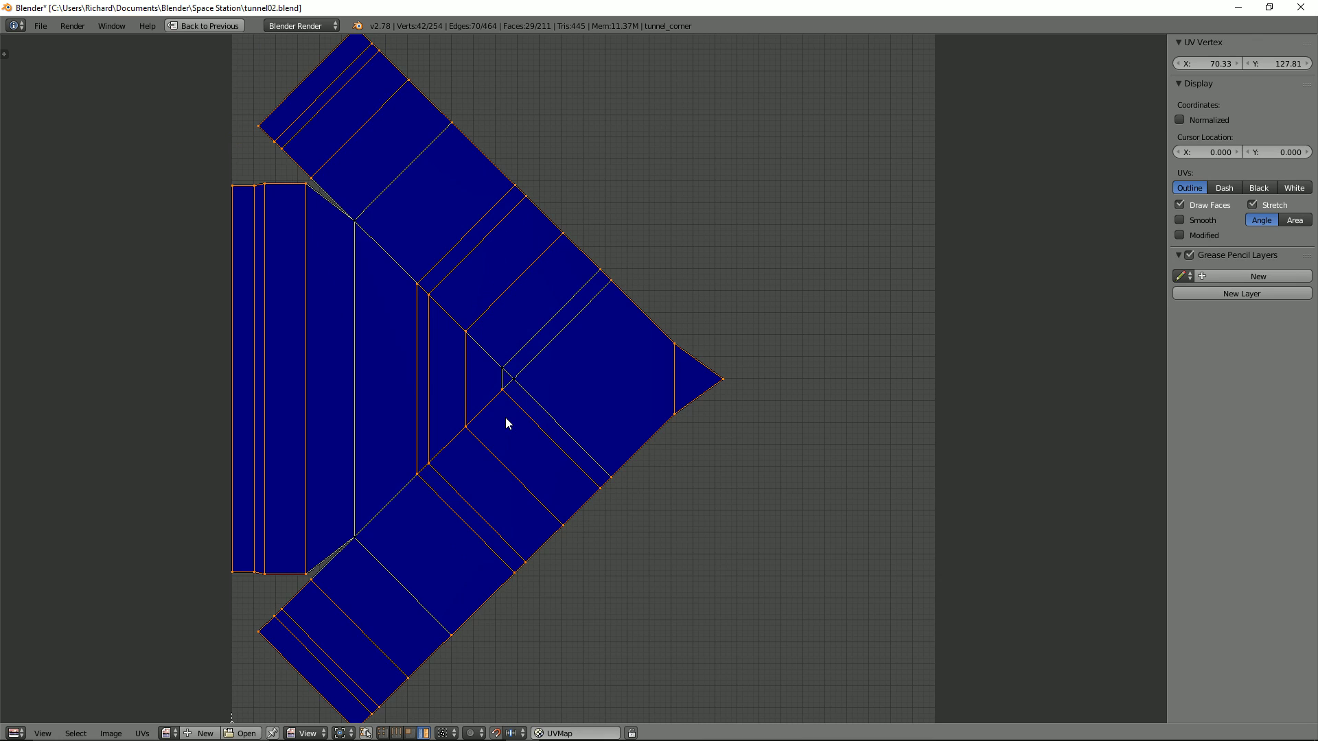
Restore the split editor layout and hide the selected corner section in the 3D view.
scroll(628, 406, "down", 5)
scroll(628, 406, "up", 3)
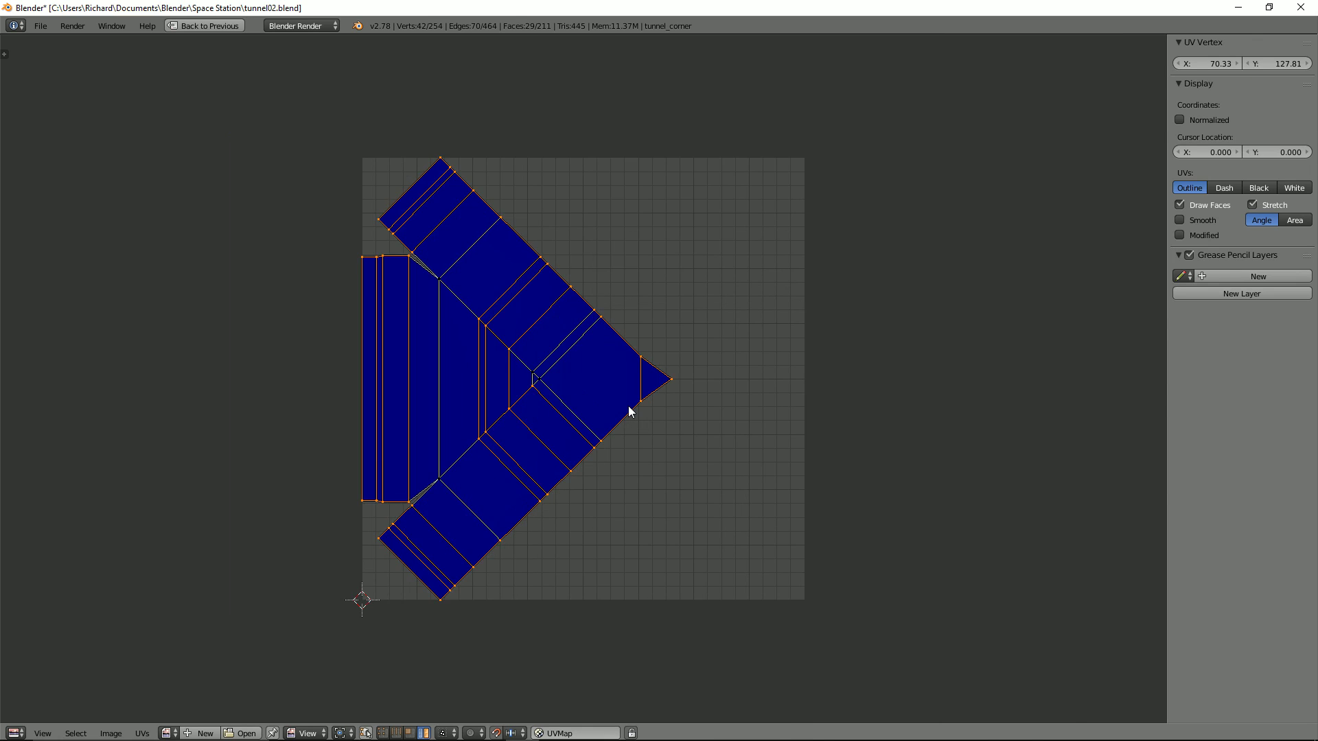
key("ctrl+Up")
scroll(903, 397, "down", 2)
middle_click_drag(903, 397, 944, 418)
middle_click_drag(854, 413, 971, 418)
scroll(939, 410, "up", 2)
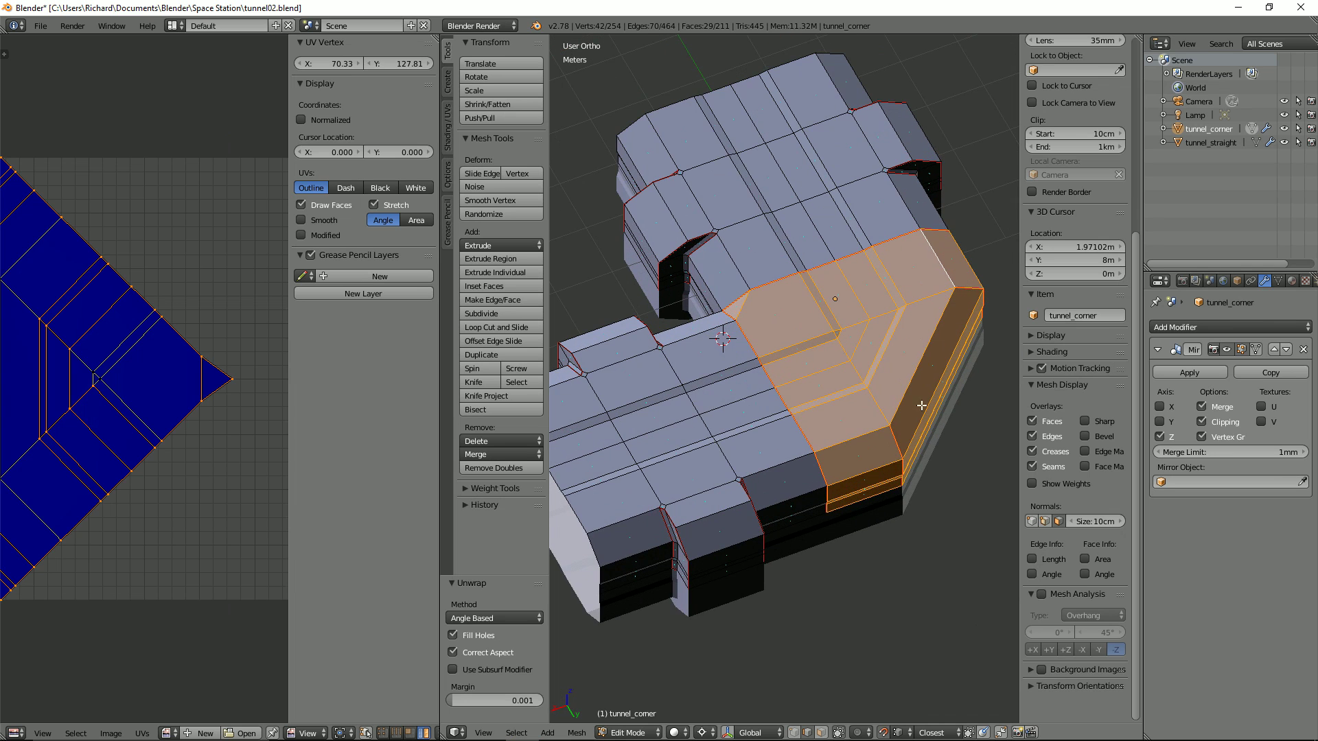
key("h")
Select each linked straight half of the tunnel in turn and compare their UV layouts.
middle_click_drag(886, 392, 744, 432)
right_click(791, 426)
key("l")
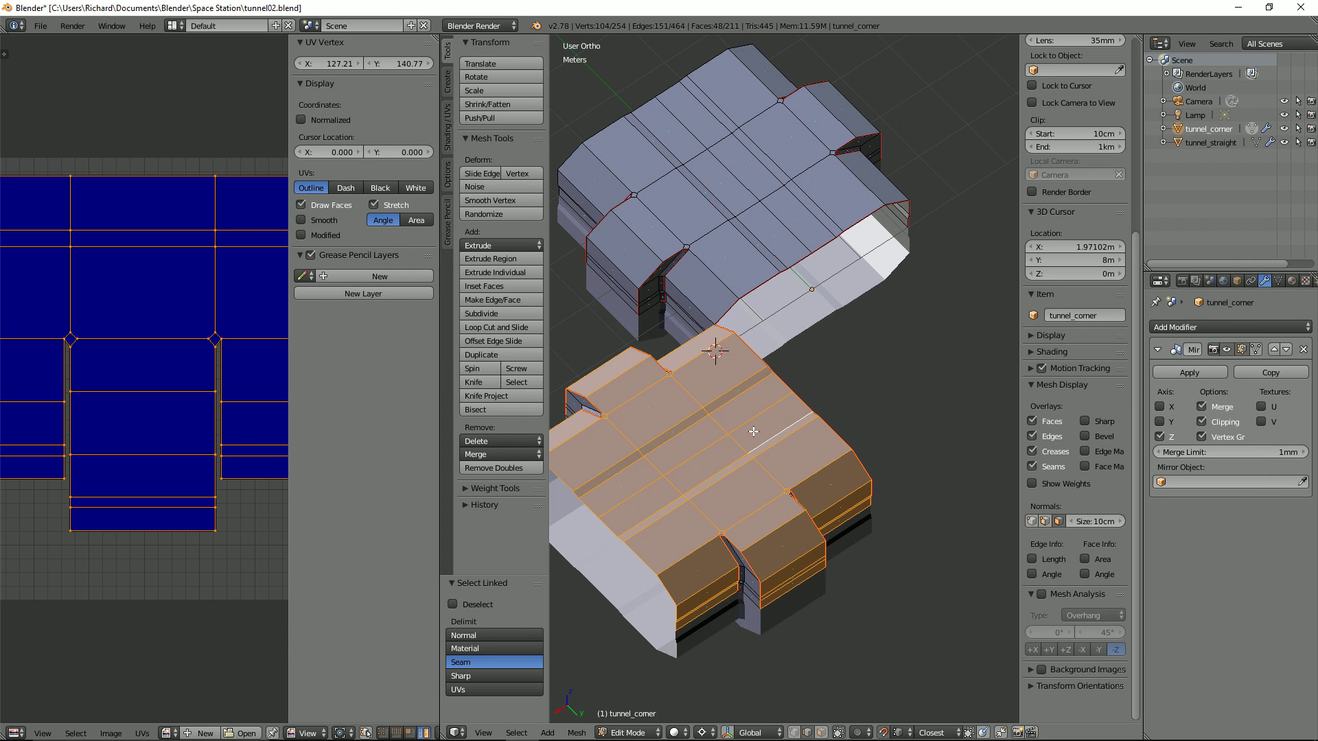
key("Home")
right_click(749, 234)
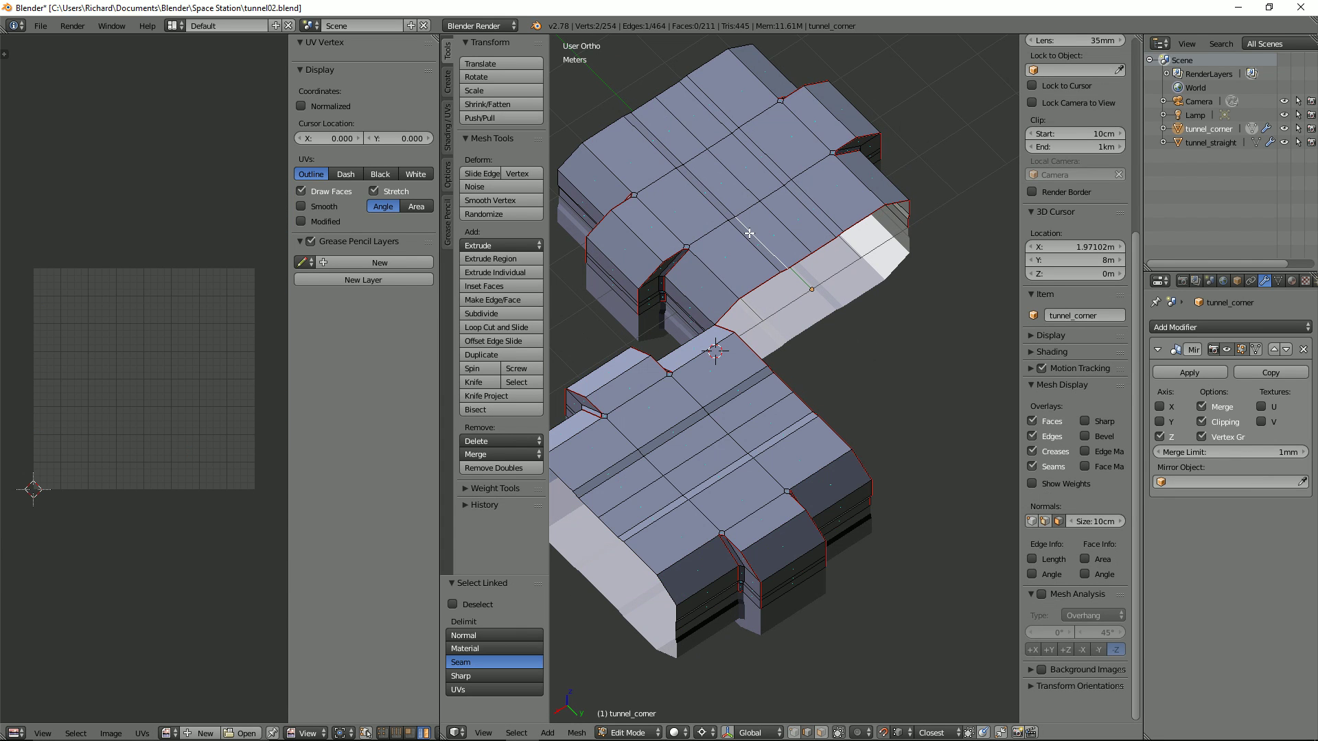
key("l")
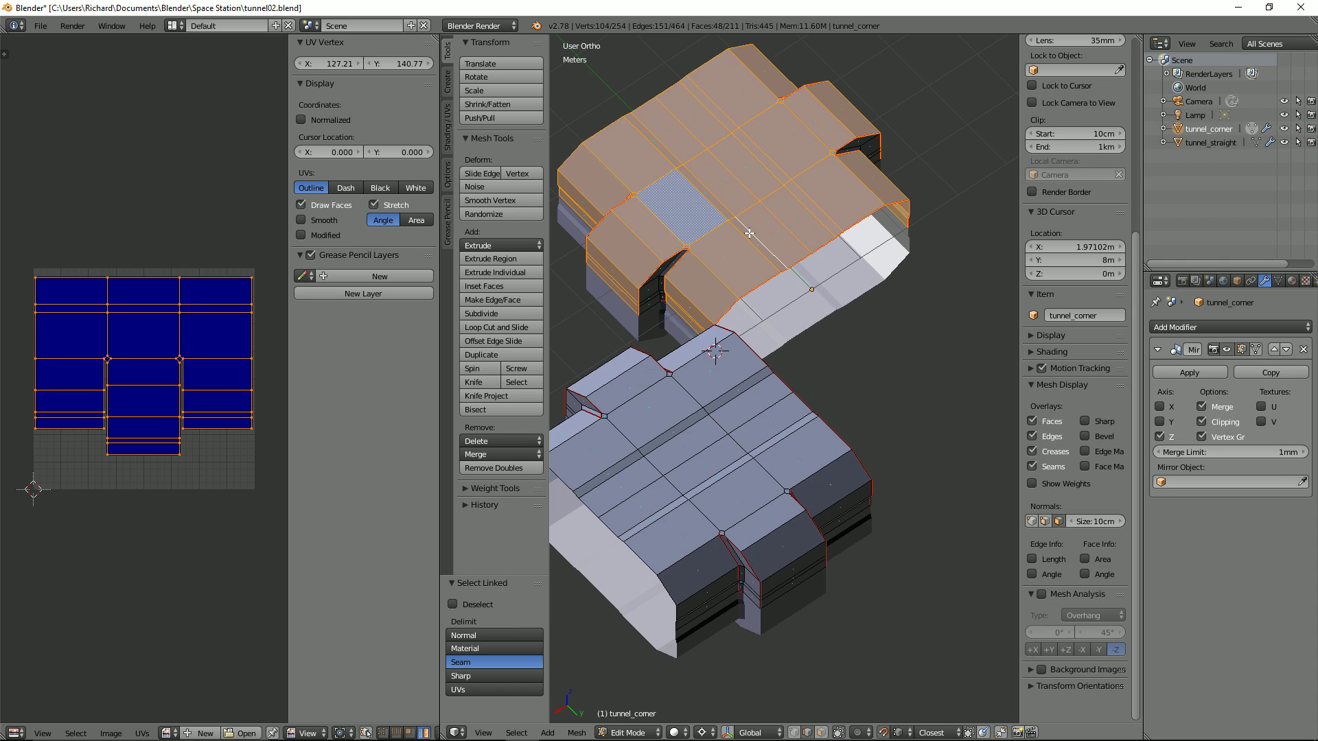
middle_click_drag(802, 467, 752, 457)
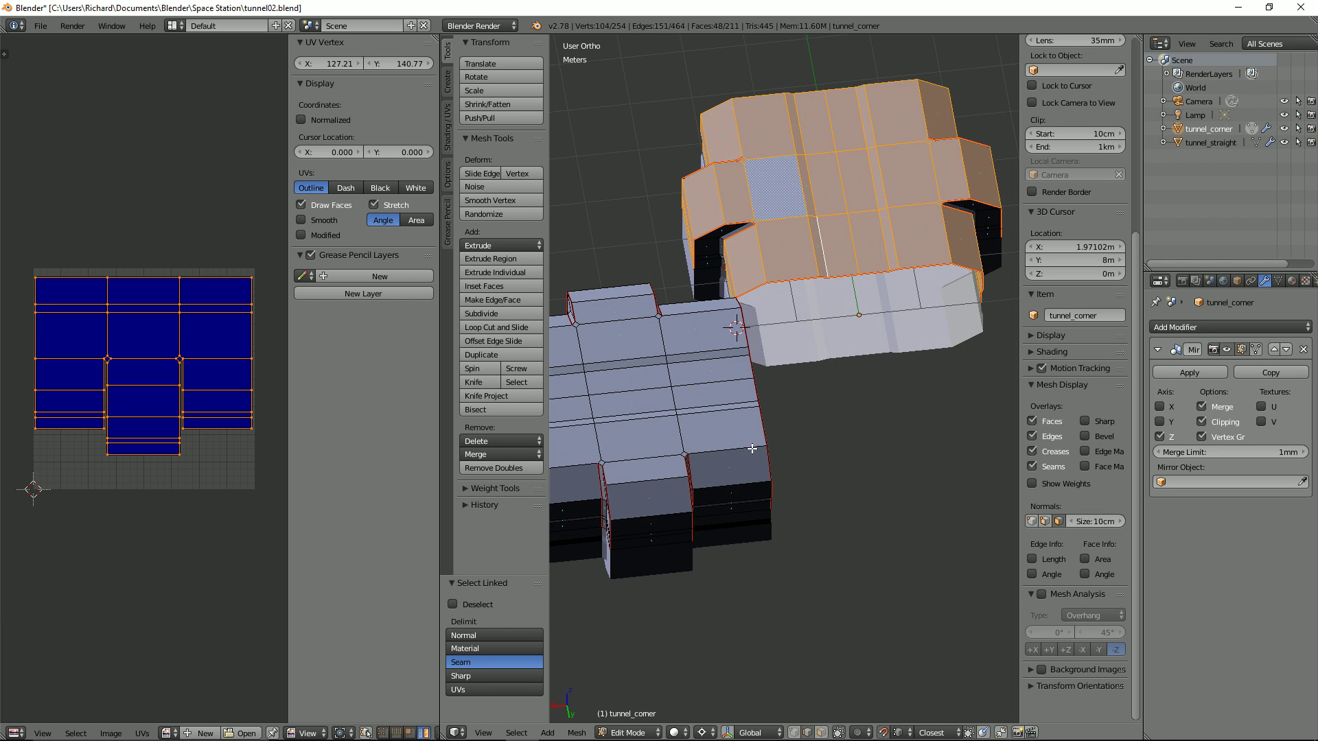
middle_click_drag(700, 351, 725, 345)
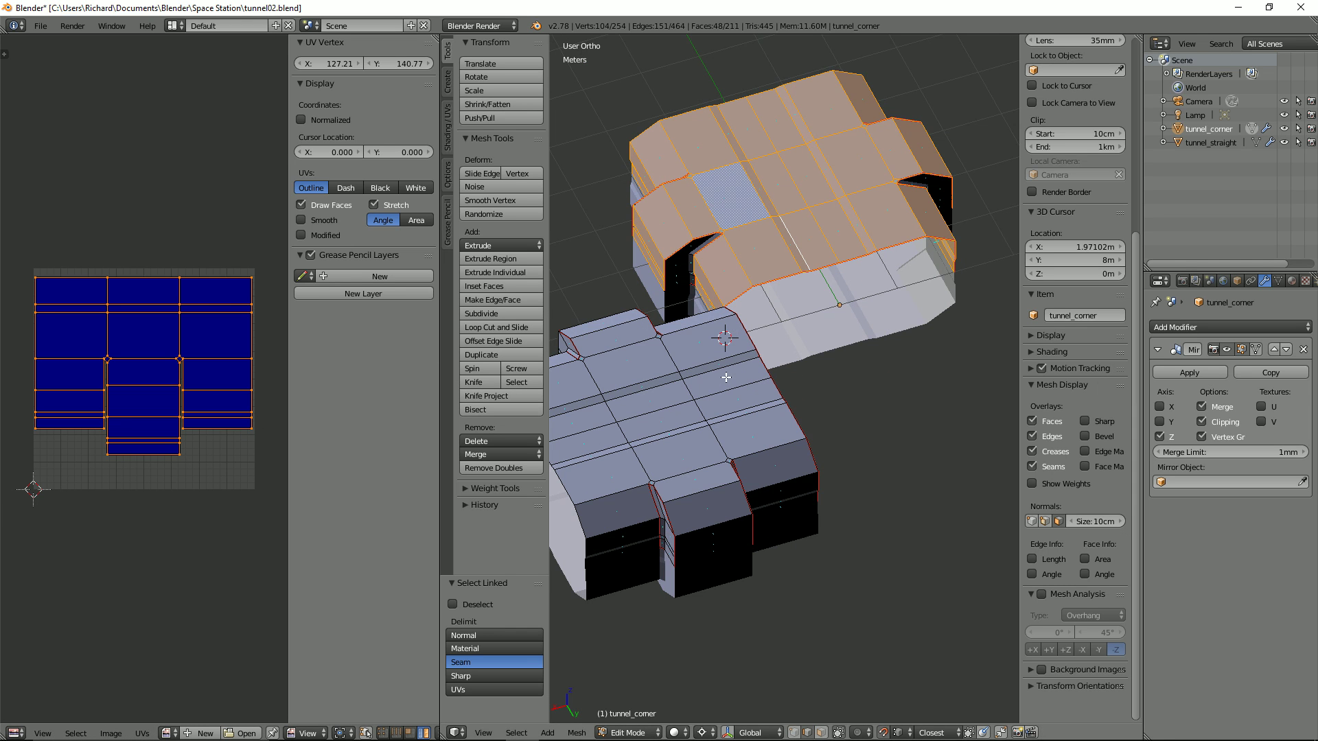
Select the whole visible mesh, reveal the hidden corner section and examine how all the UV islands overlap.
key("a")
key("a")
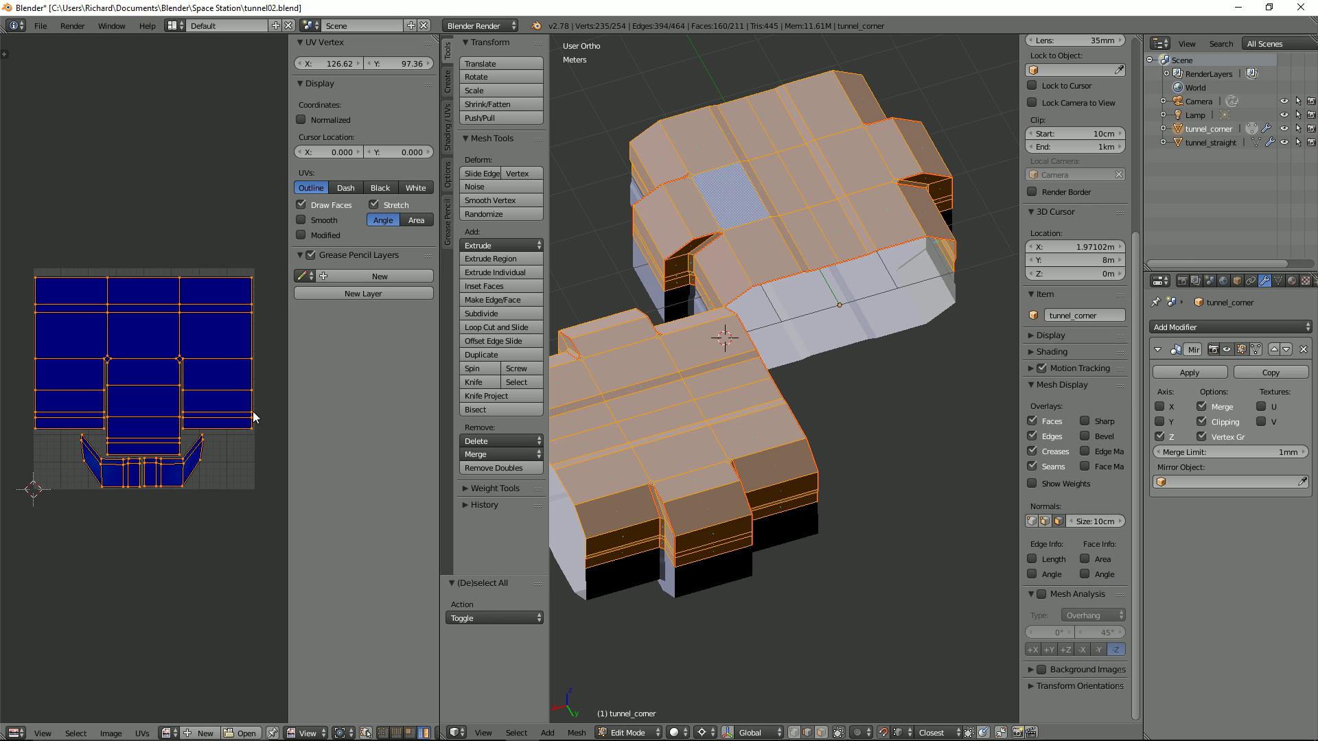
scroll(206, 456, "up", 2)
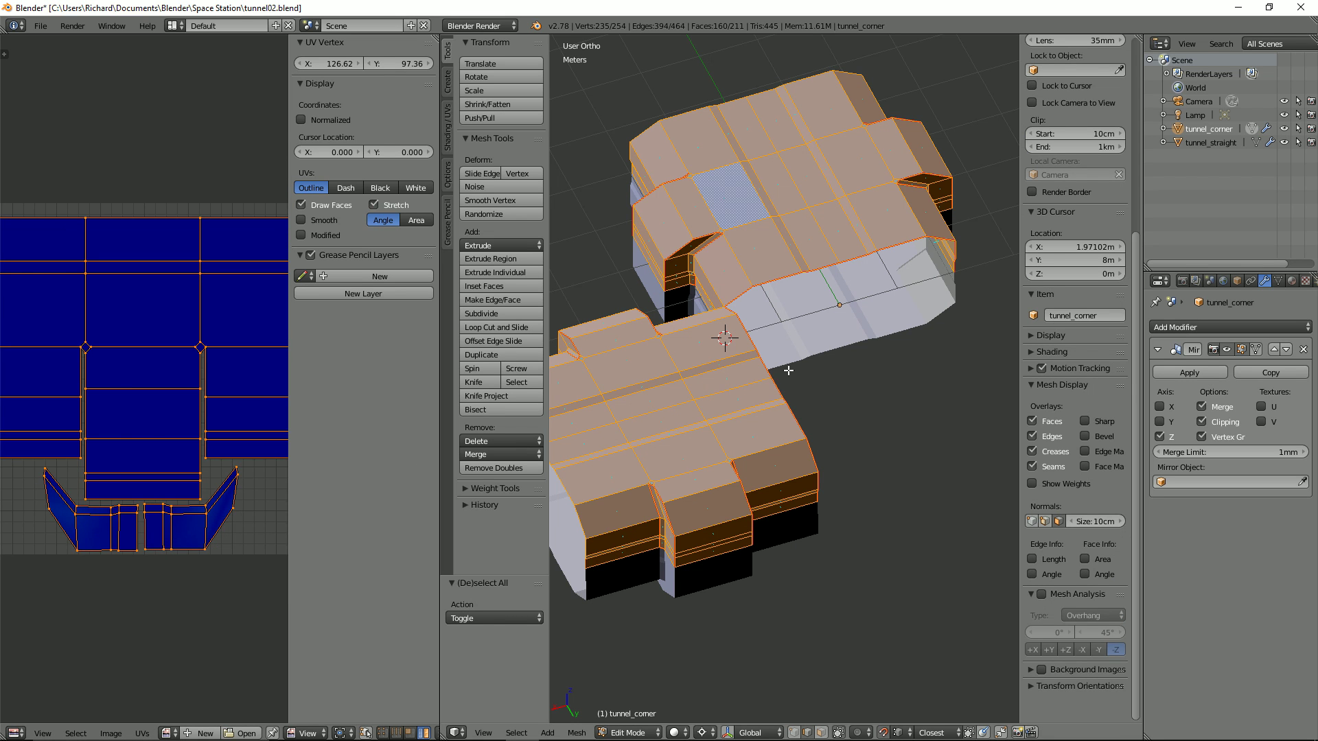
key("alt+h")
scroll(65, 421, "down", 3)
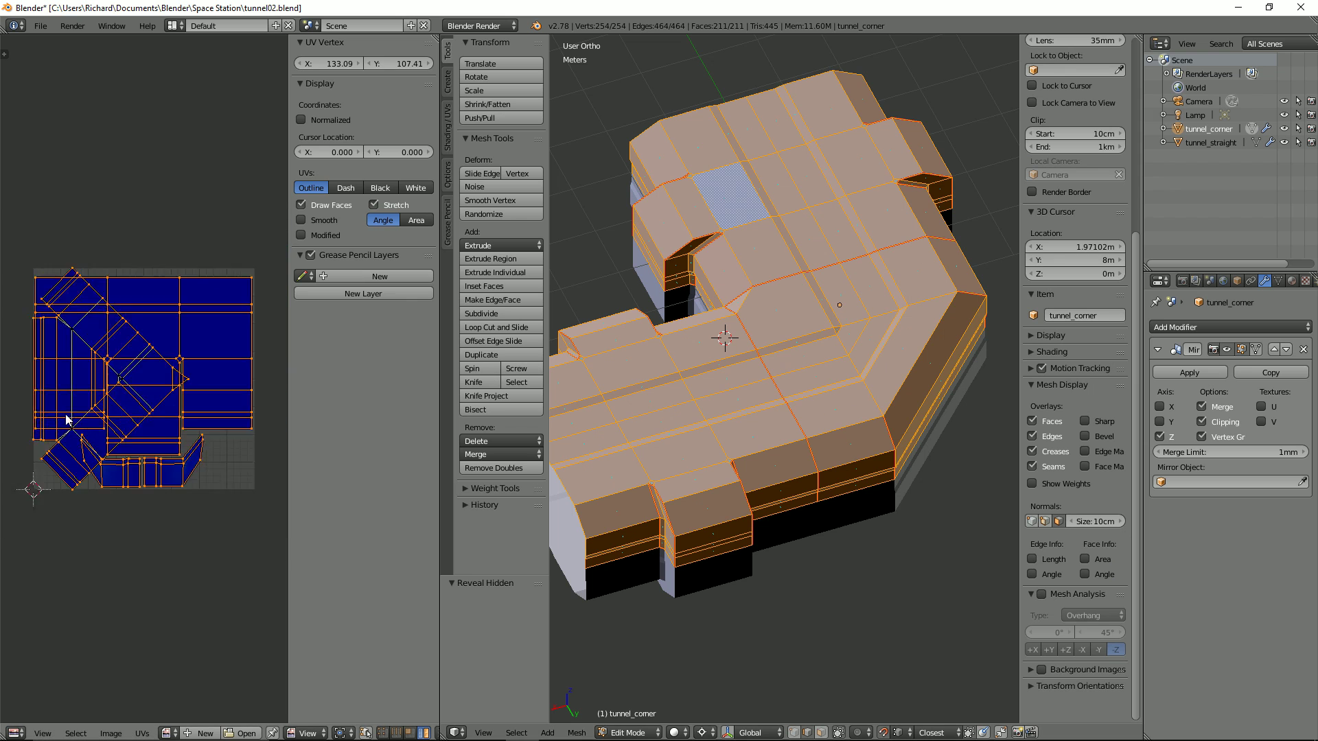
scroll(191, 405, "up", 2)
scroll(189, 400, "down", 2)
scroll(246, 459, "up", 4)
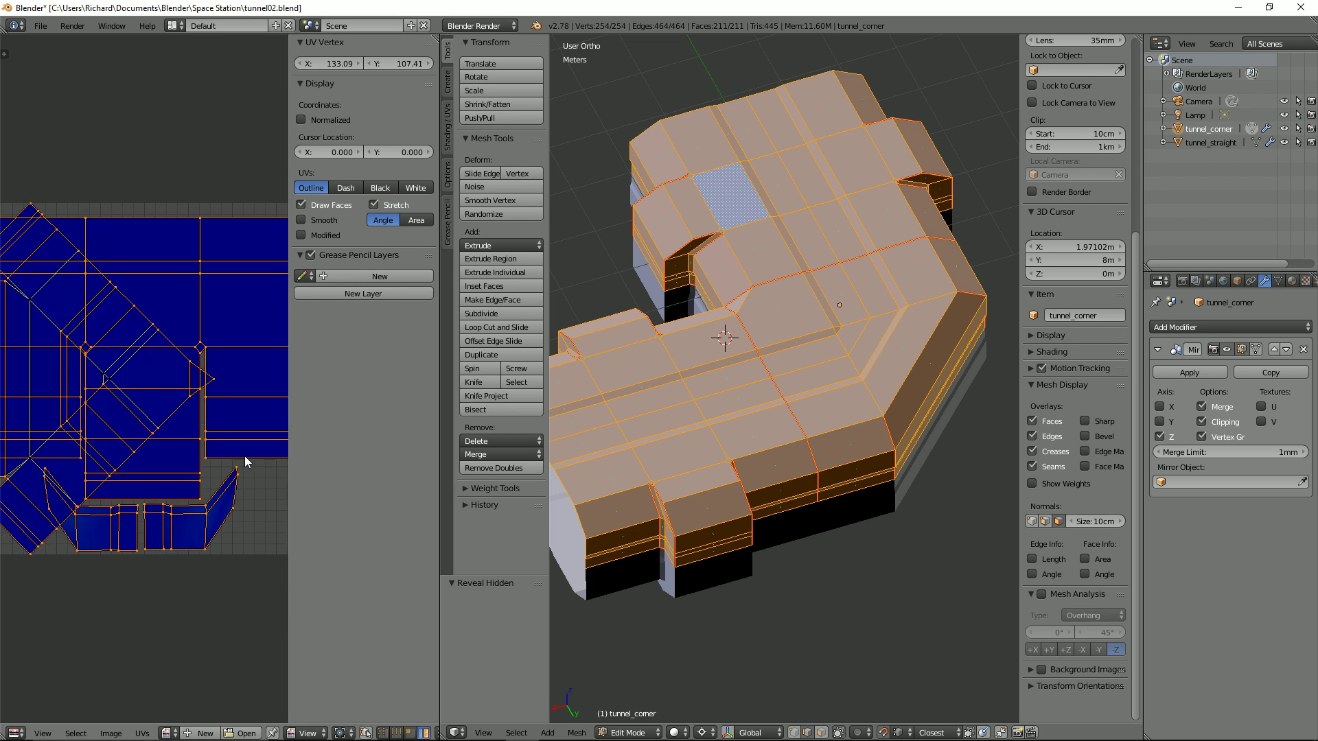
scroll(249, 460, "down", 2)
scroll(617, 403, "down", 1)
scroll(136, 383, "down", 2)
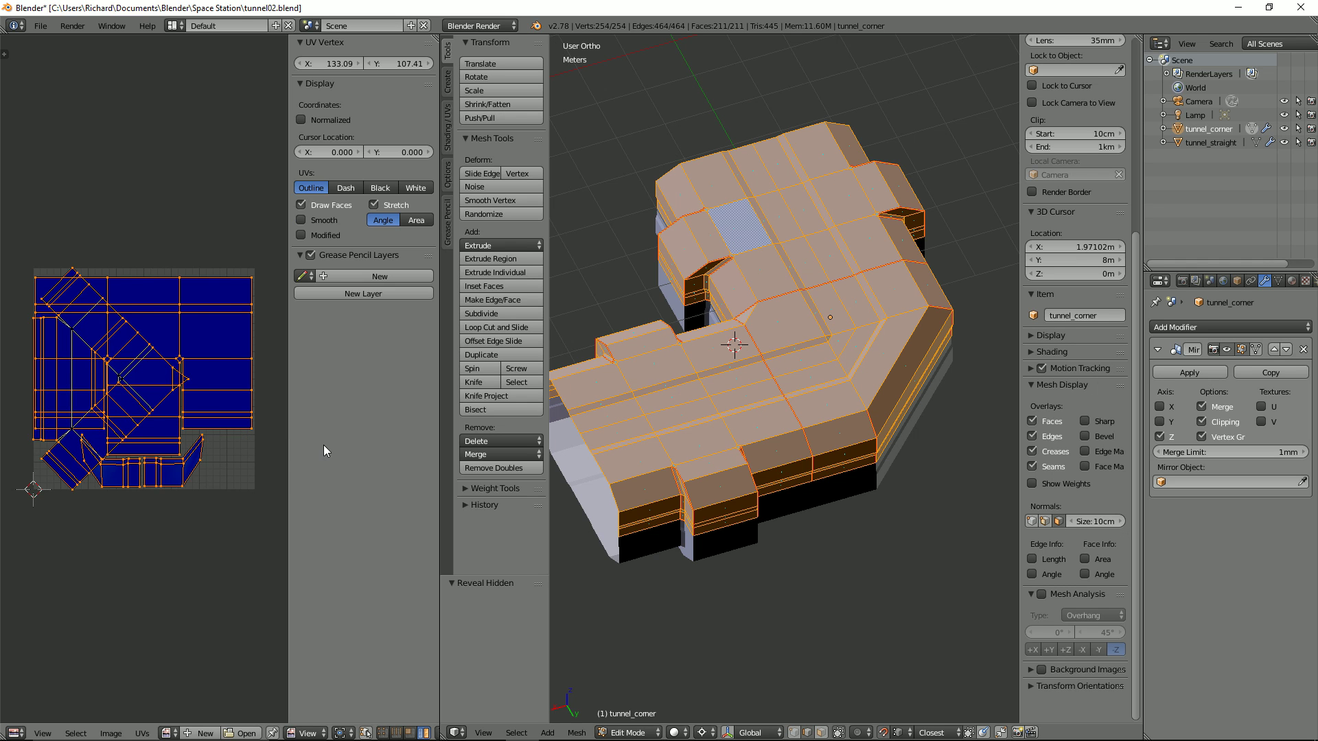
Hide the UV editor's properties sidebar and scale all UV islands to 0.8.
key("n")
scroll(338, 431, "up", 2)
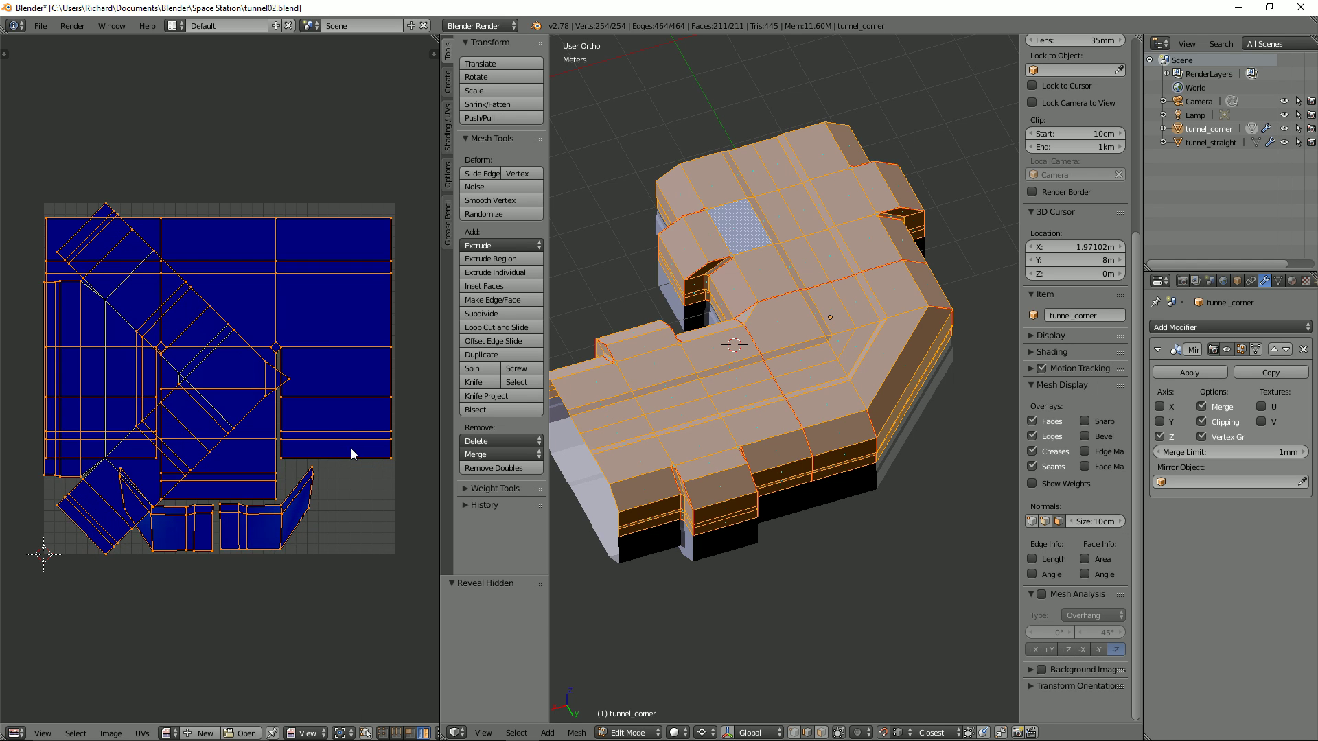
key("a")
key("s")
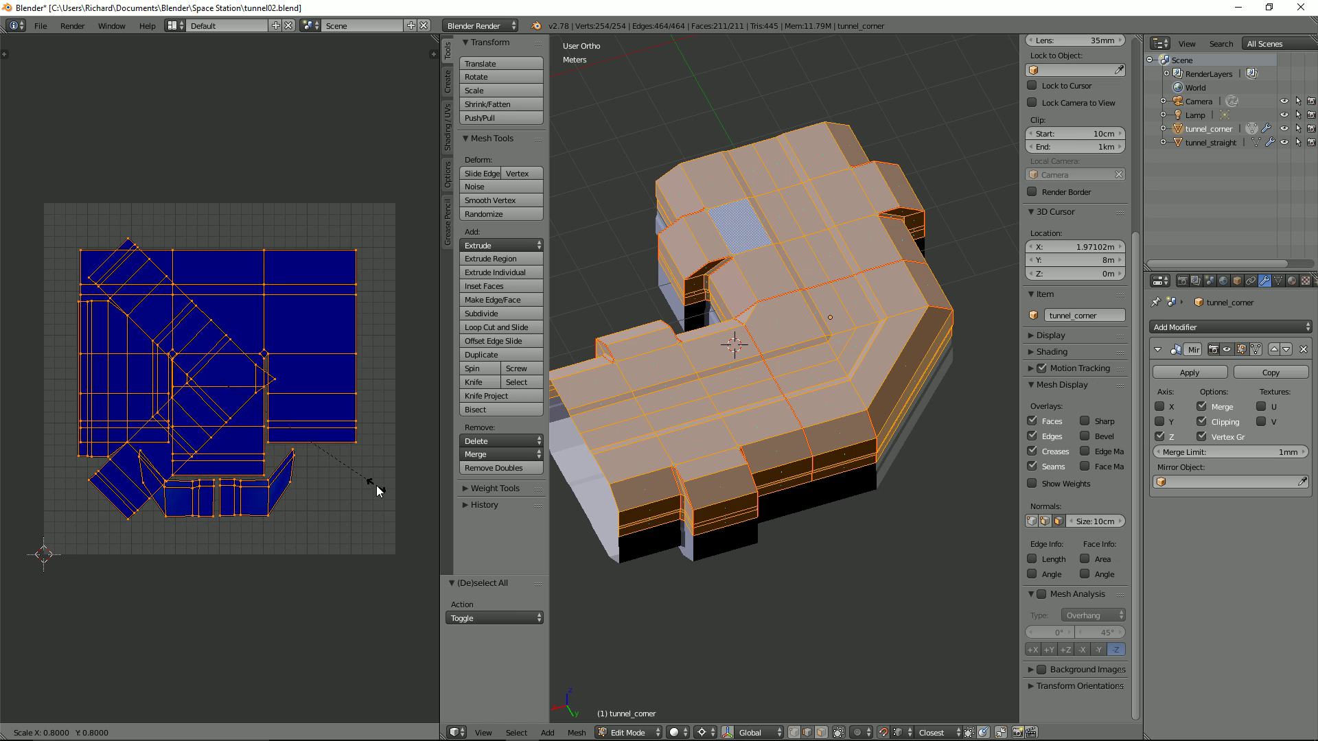
left_click(376, 484)
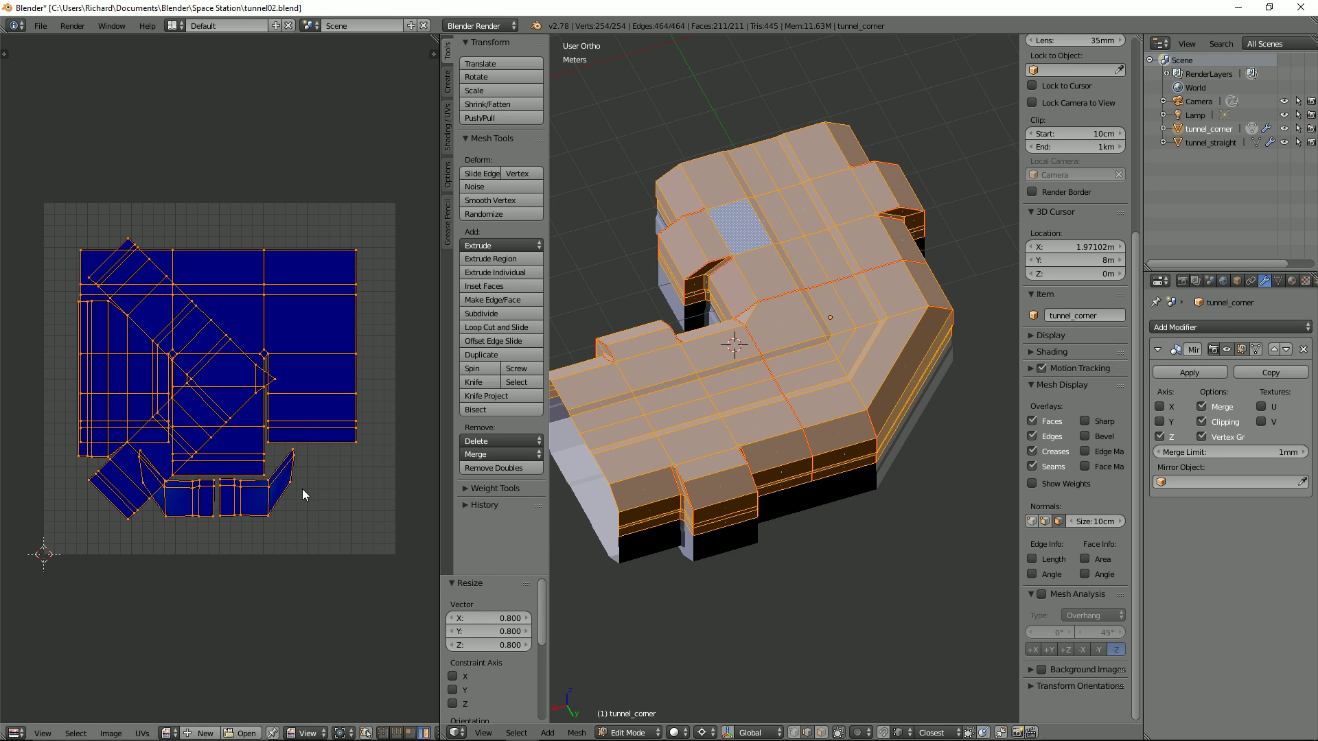
Maximize the UV editor and move the corner section's island out beyond the right edge of the UV square.
key("ctrl+Up")
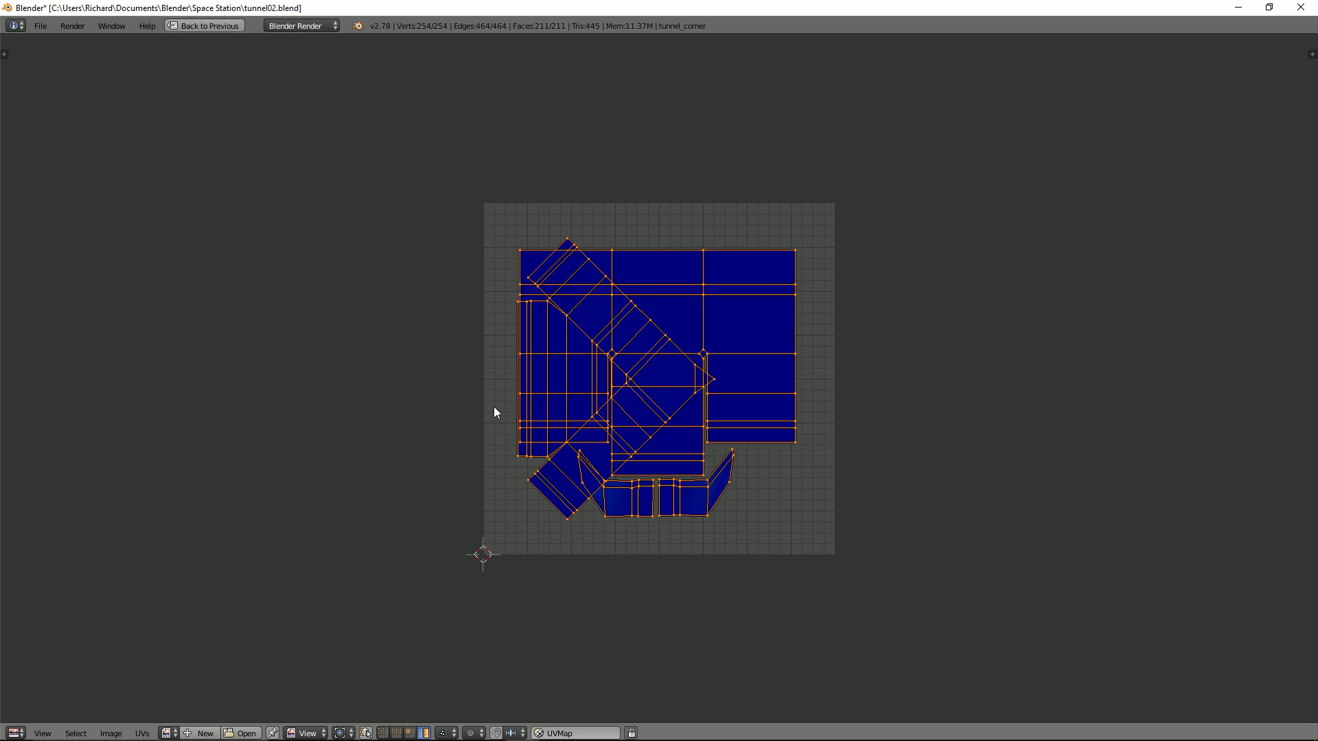
scroll(647, 392, "up", 2)
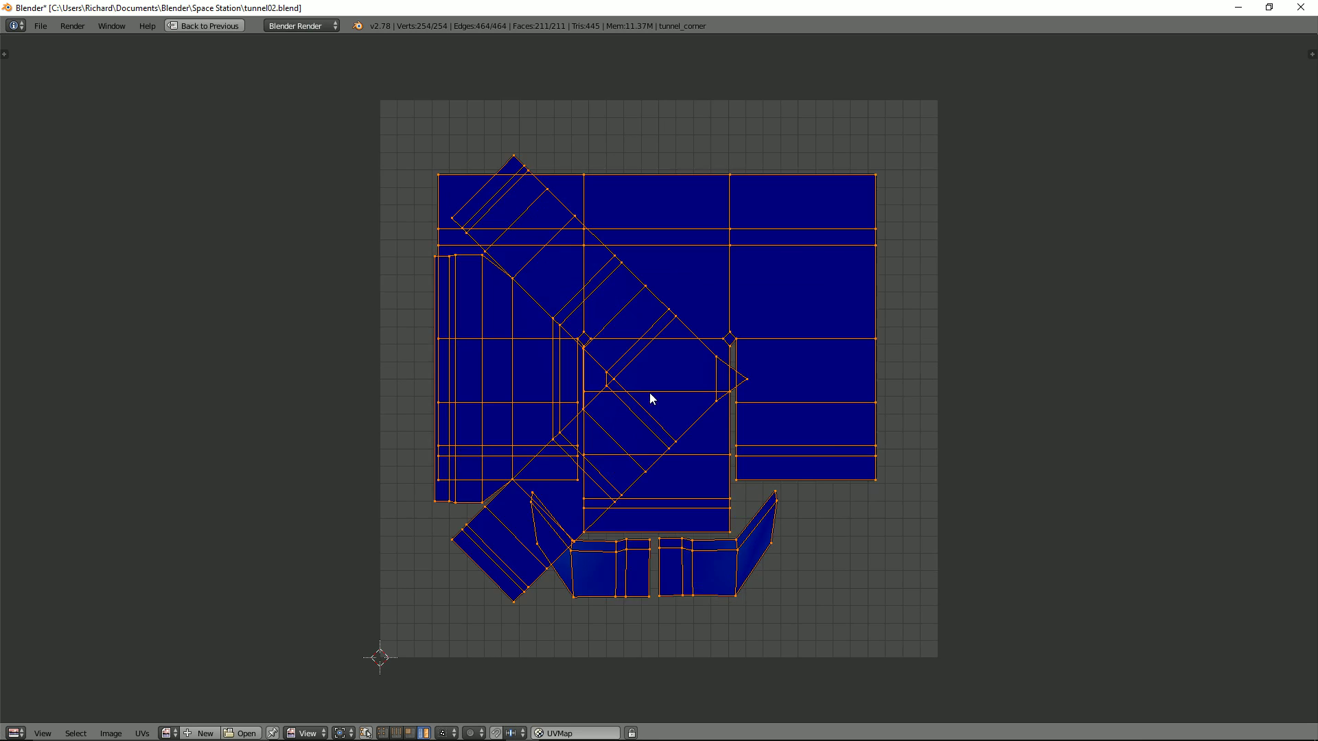
right_click(707, 410)
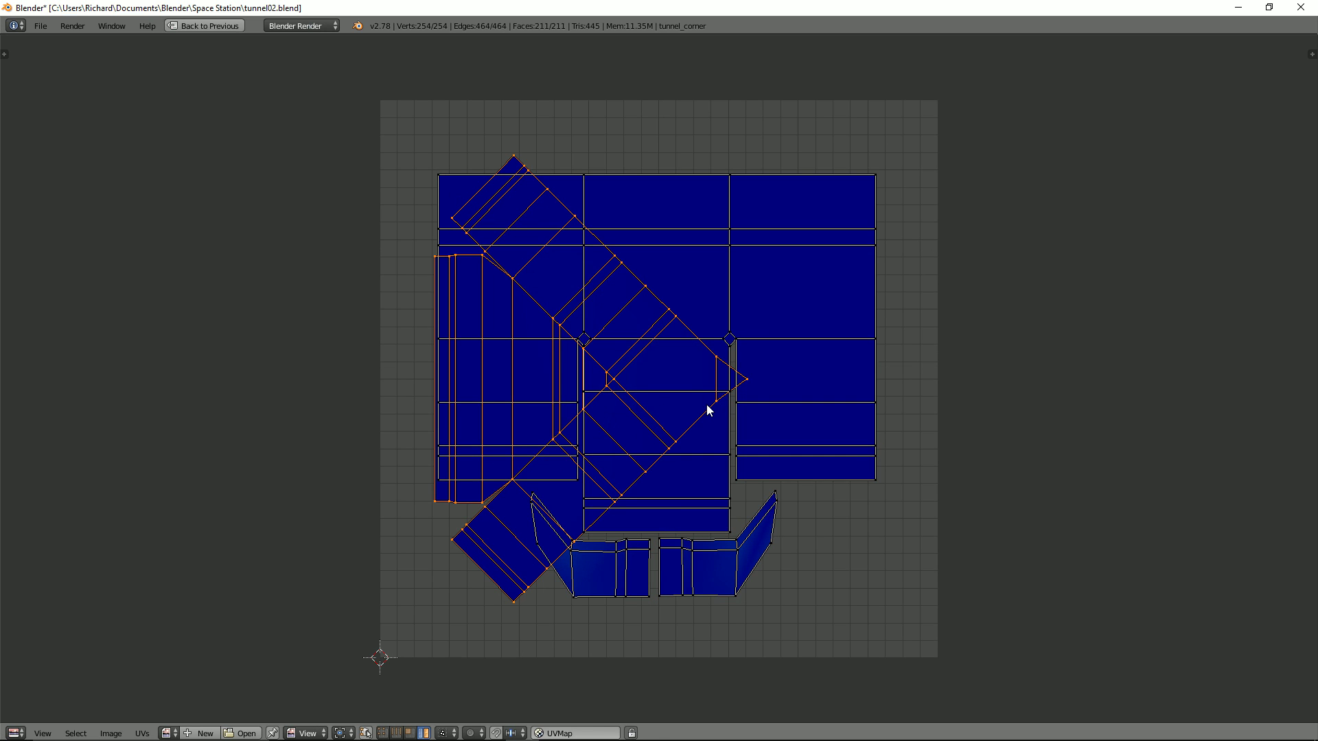
key("g")
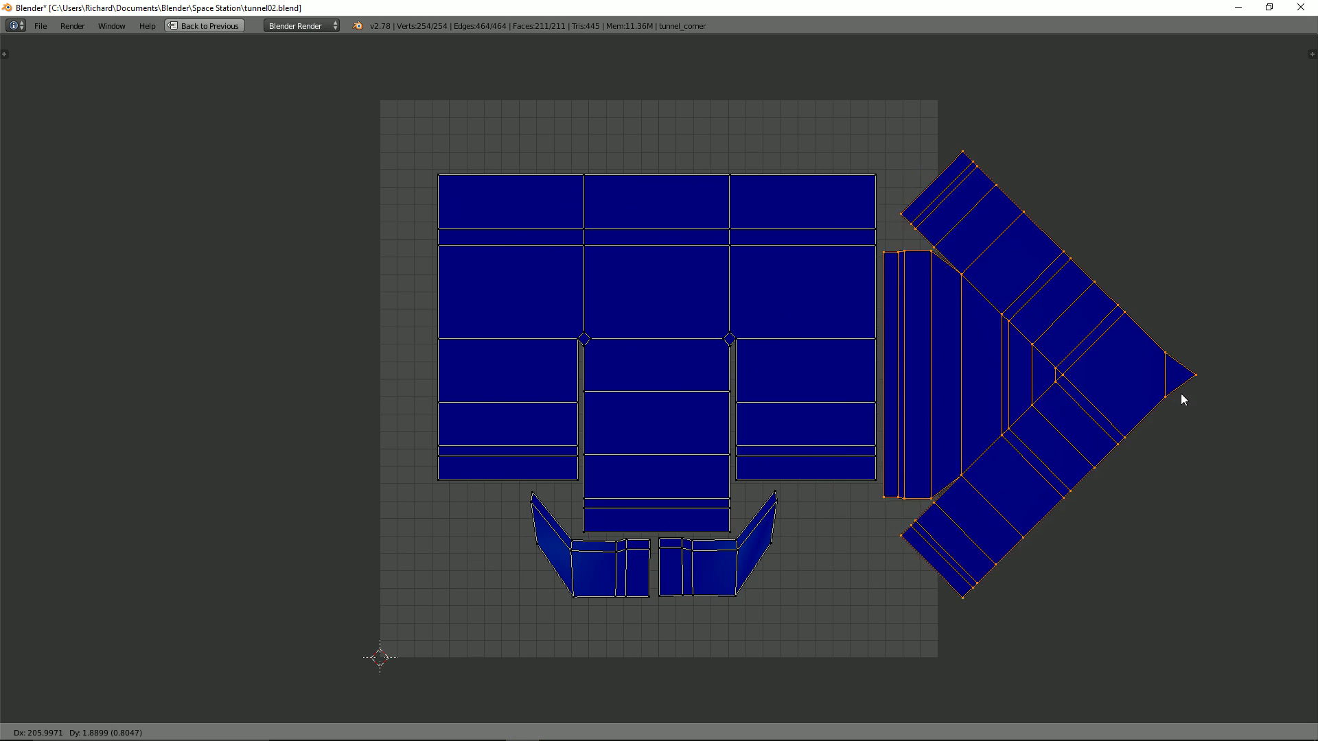
left_click(1233, 385)
Select the large island of the straight halves and move it into the upper-left corner of the UV square.
key("a")
key("ctrl+Tab")
key("4")
key("ctrl+Tab")
left_click(497, 206)
key("g")
right_click(488, 196)
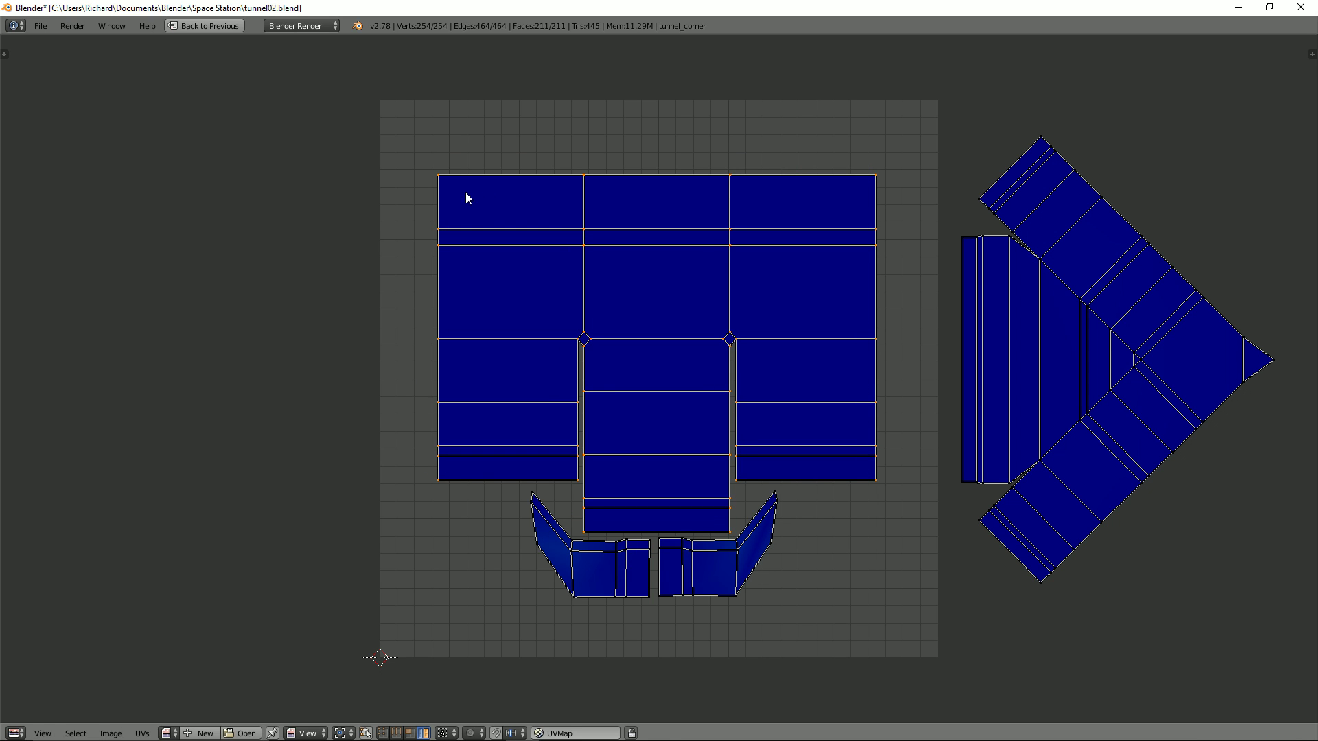
key("b")
left_click_drag(395, 123, 460, 190)
right_click(458, 183)
key("g")
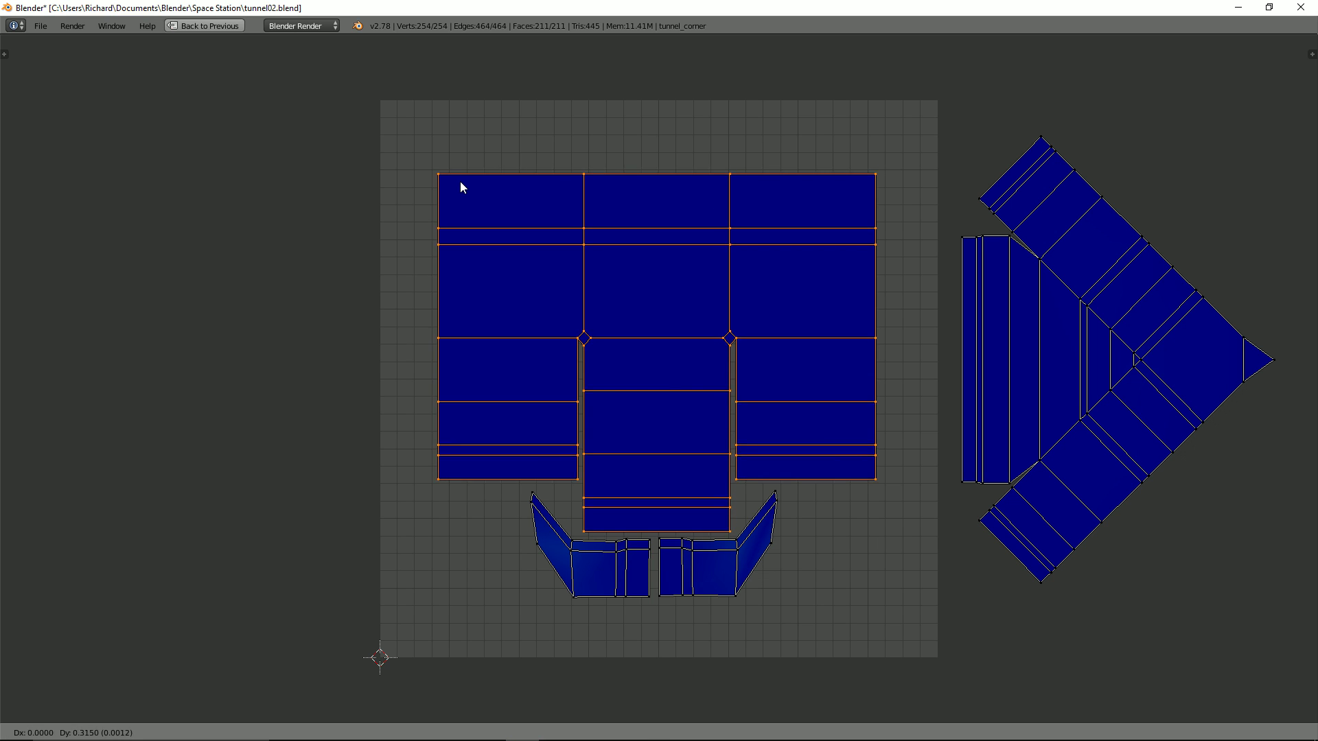
left_click(412, 121)
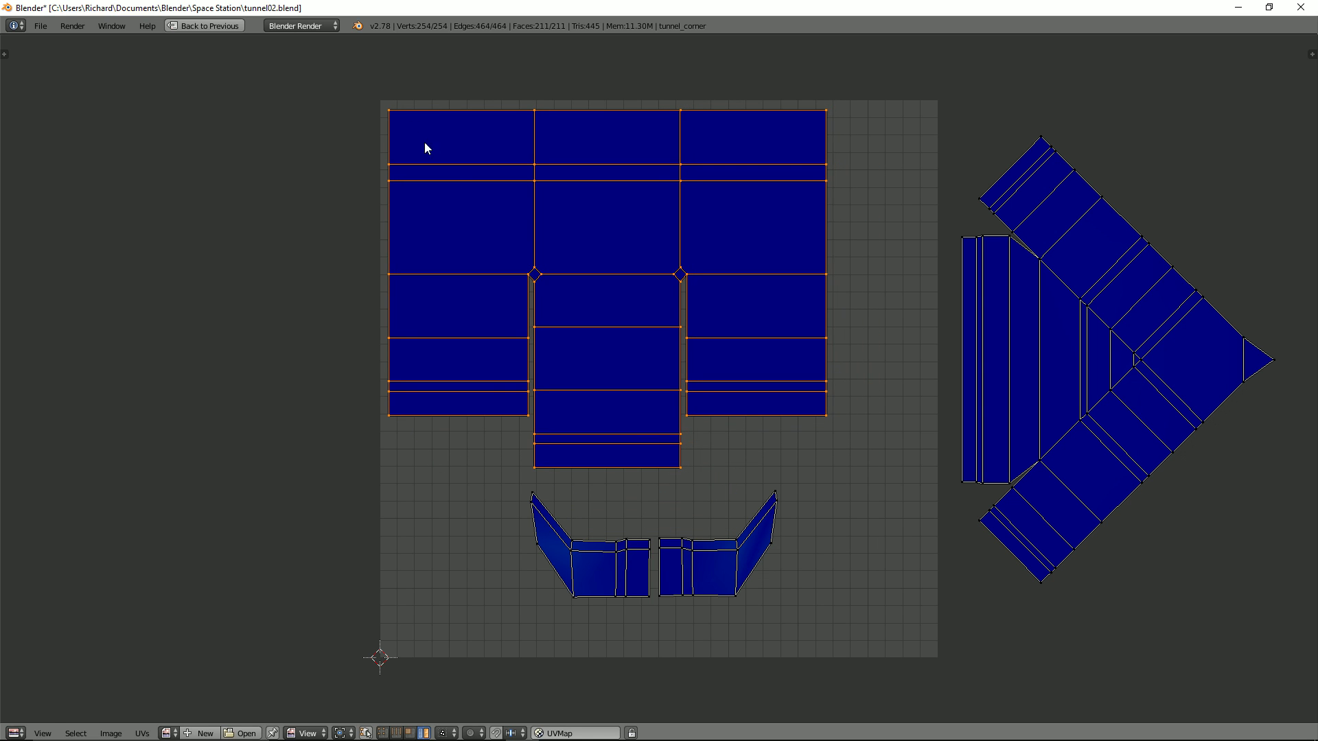
Select the two small curved islands together and move them up and left, close beneath the large island.
right_click(542, 508)
key("g")
right_click(531, 496)
key("b")
left_click_drag(498, 472, 812, 640)
key("g")
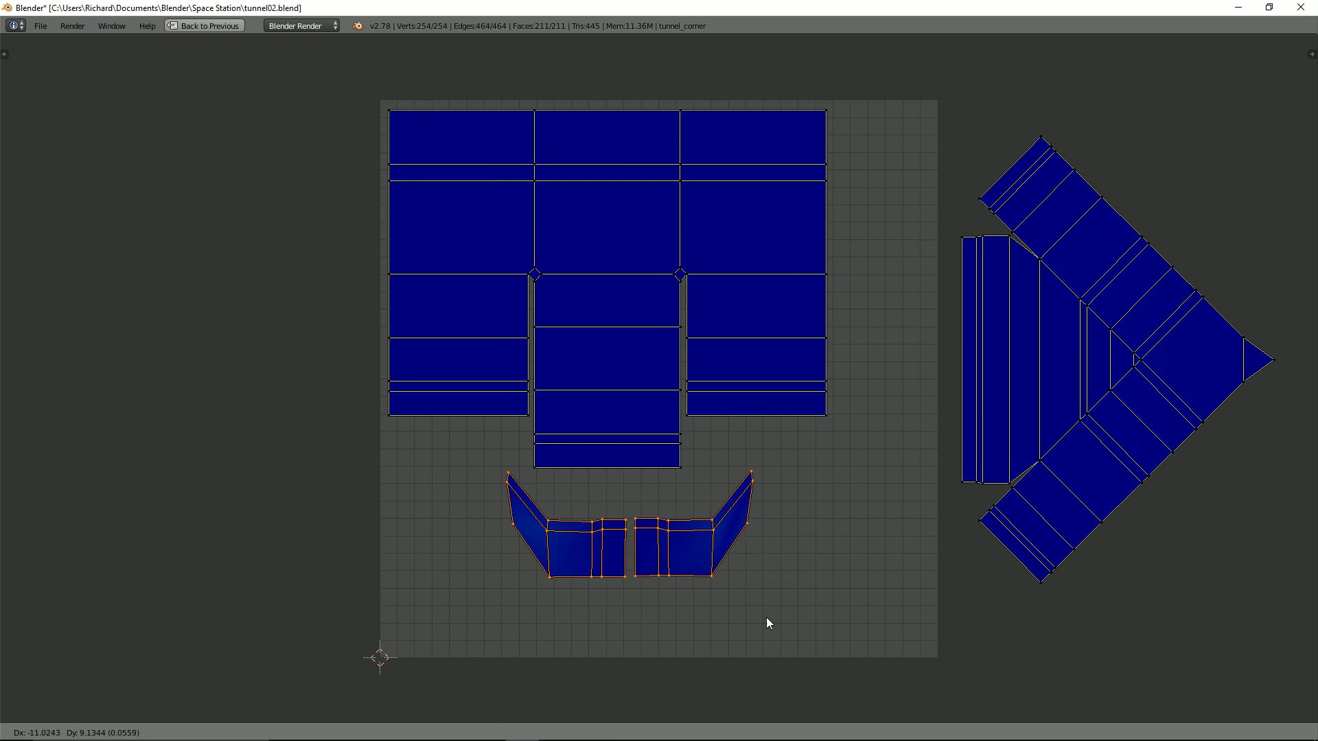
left_click(743, 577)
Move the corner section's island into the UV square's lower-right corner, rotated so its two strips follow the square's edges.
right_click(1036, 566)
key("g")
left_click(794, 694)
key("r")
left_click(821, 716)
key("g")
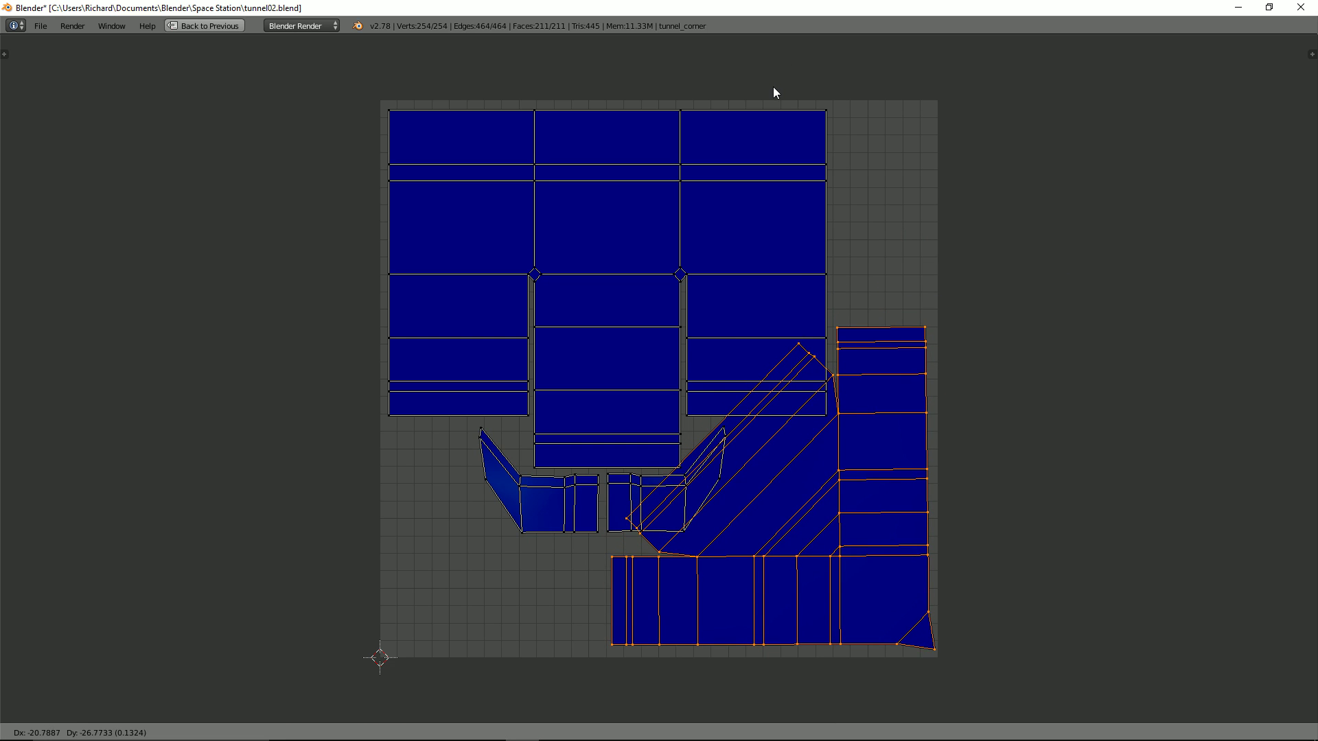
left_click(774, 87)
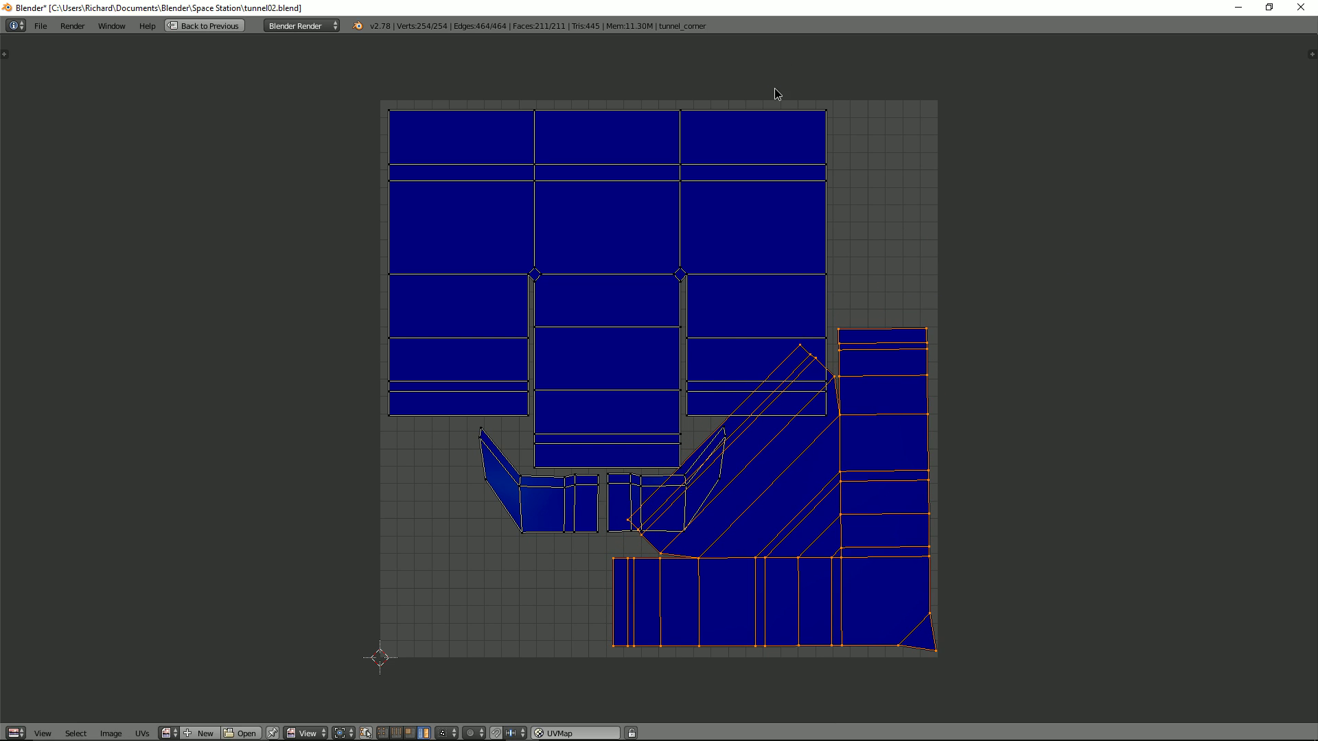
Select only the left small island with its linked UVs and move it to the UV square's lower-left corner.
key("a")
key("b")
left_click_drag(470, 469, 541, 543)
key("ctrl+l")
key("a")
key("b")
left_click_drag(502, 509, 524, 535)
key("ctrl+l")
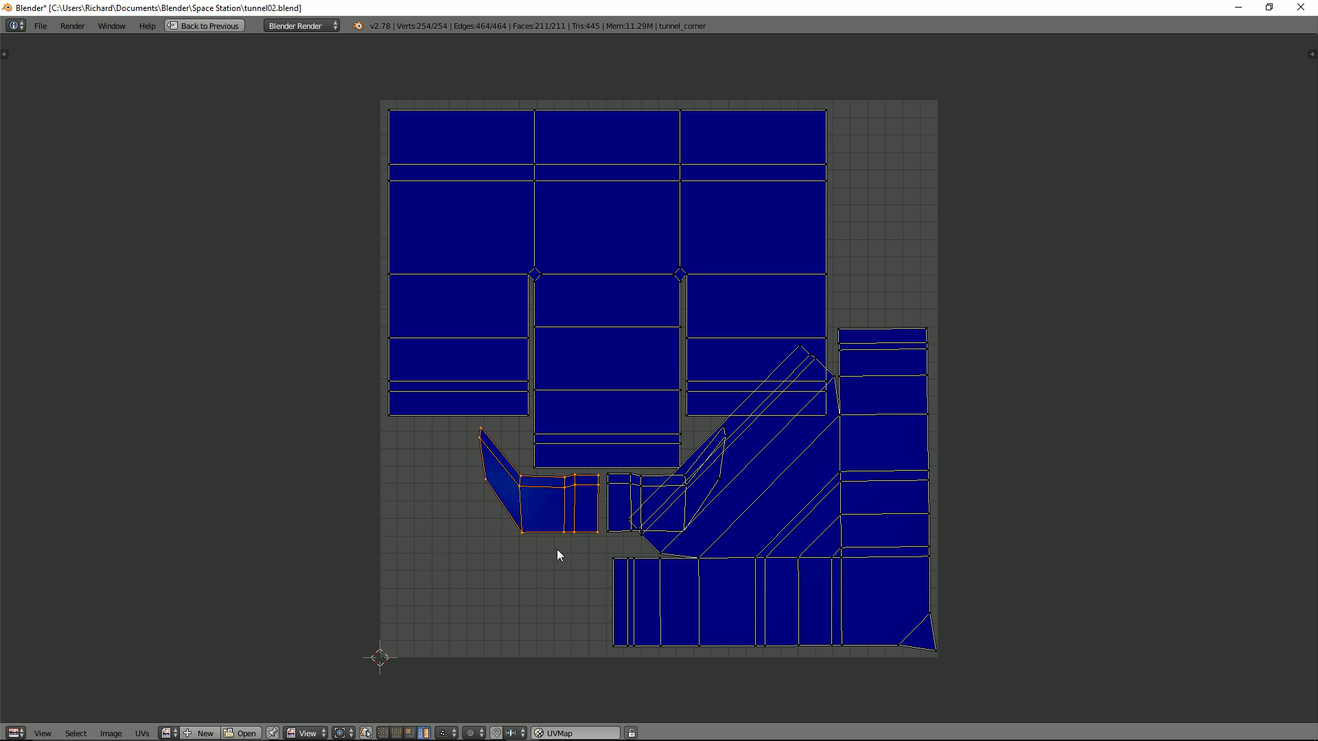
key("g")
left_click(469, 672)
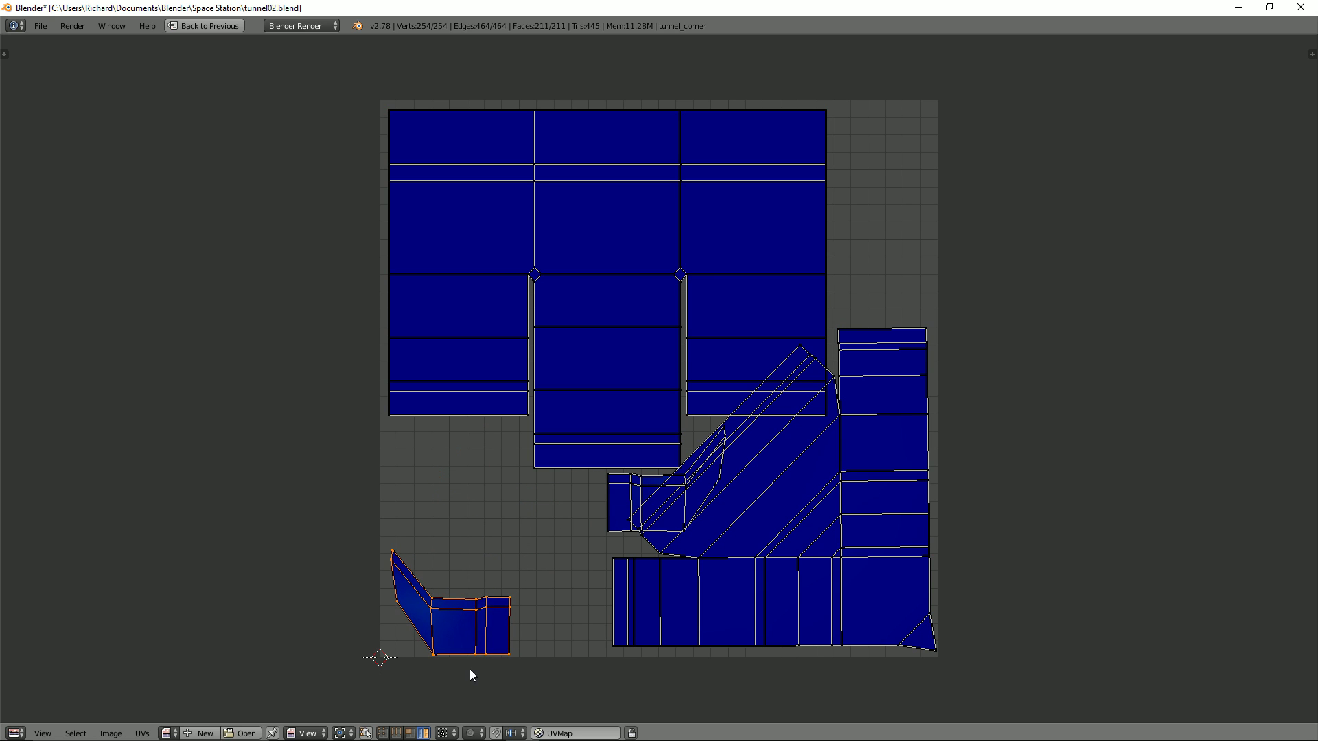
Select the other small island with its linked UVs and place it unrotated just above the first small one.
key("a")
key("b")
left_click_drag(606, 531, 619, 543)
key("ctrl+l")
key("g")
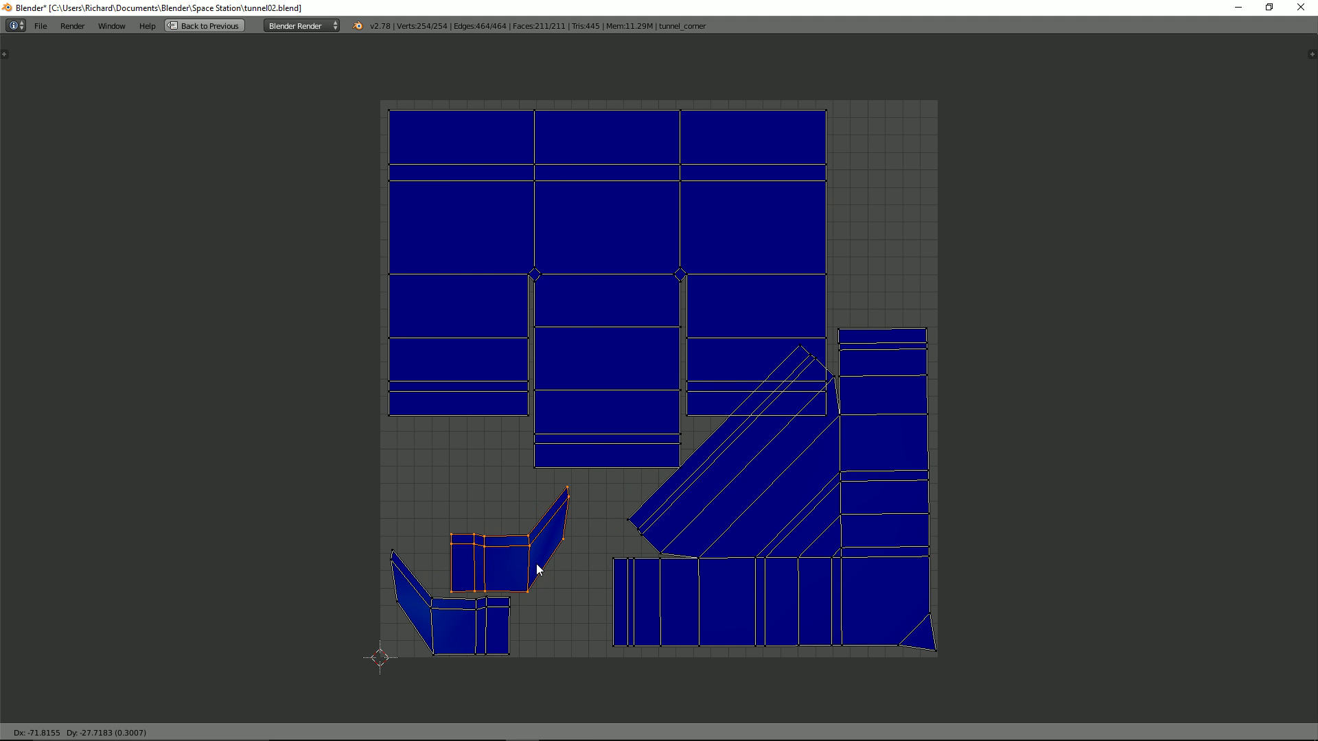
left_click(574, 568)
type("r90")
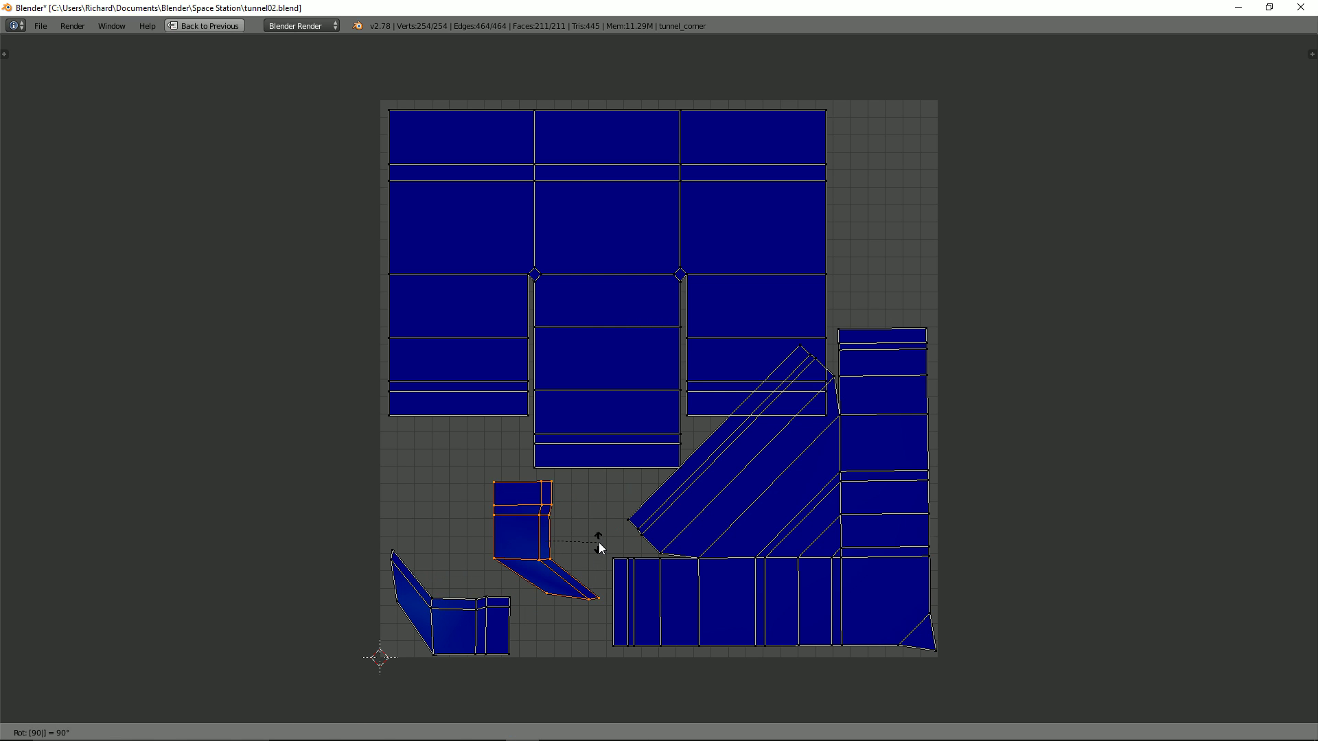
key("Escape")
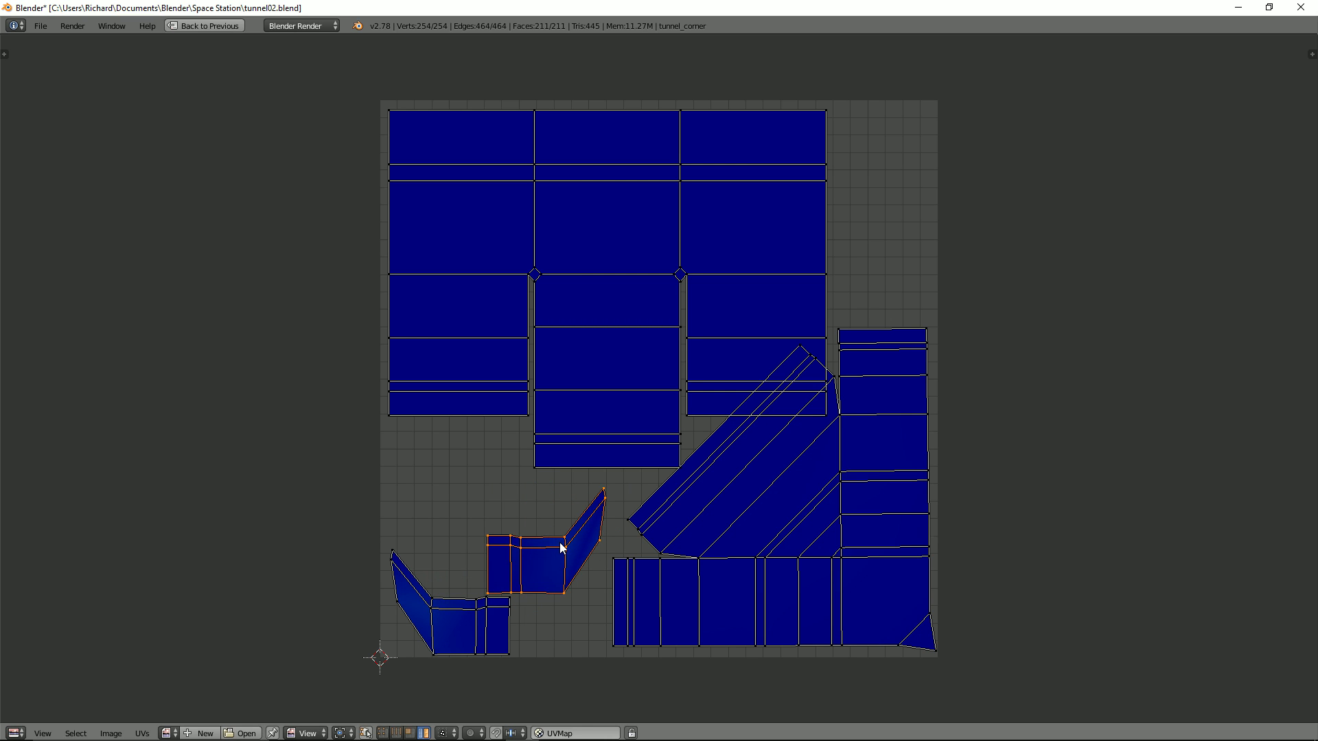
key("g")
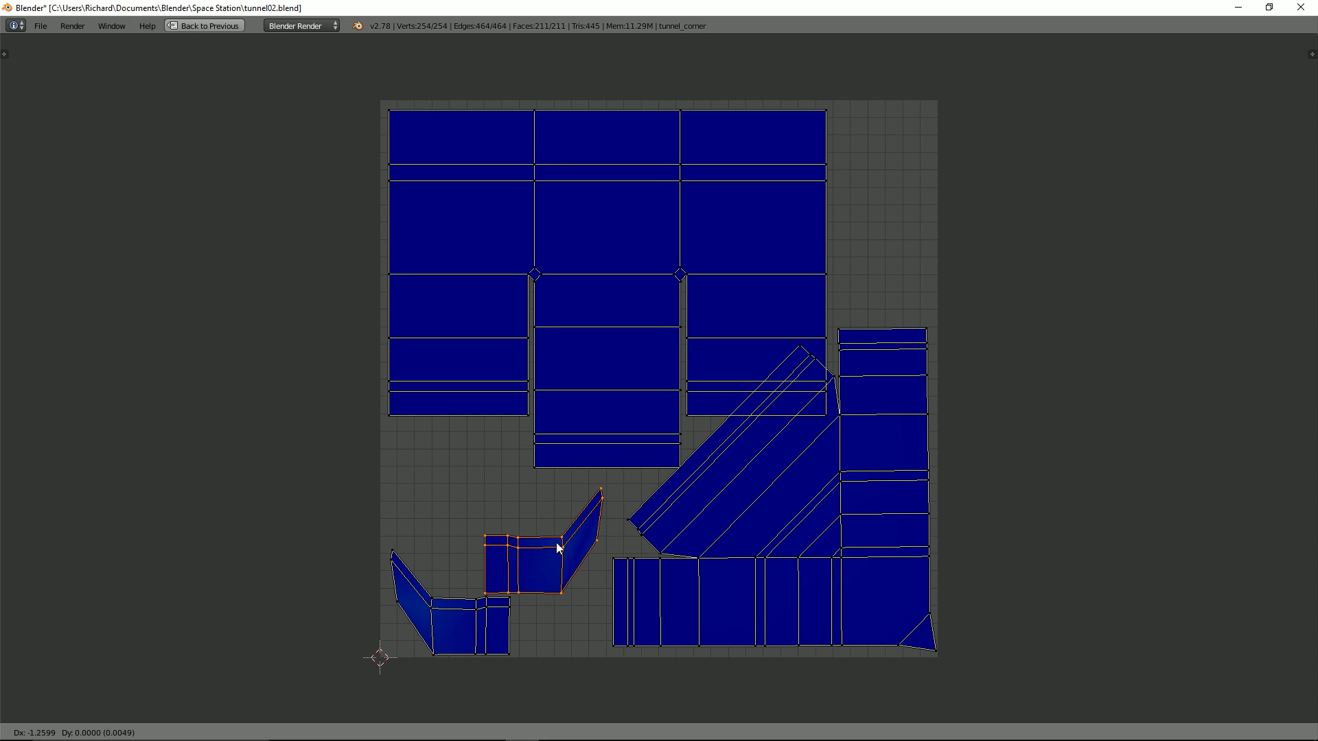
left_click(513, 547)
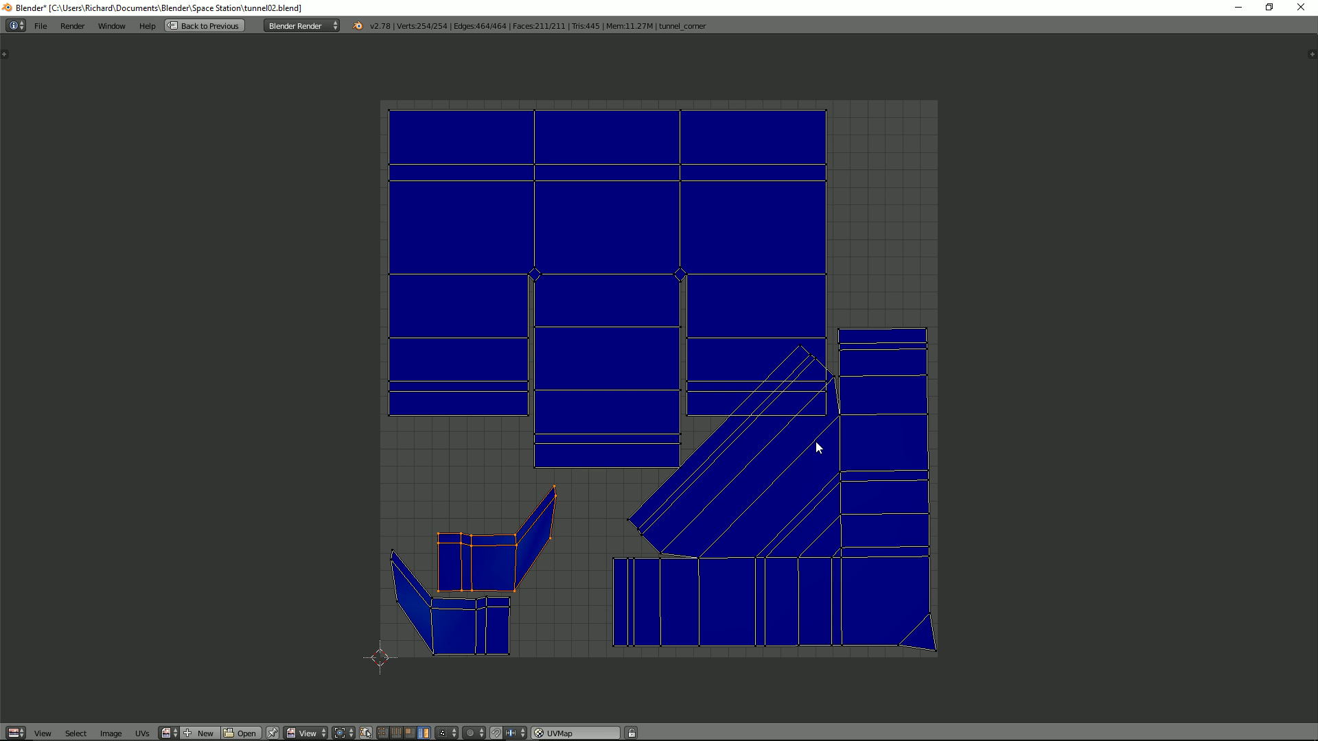
Scale all UV islands down slightly and shift them together toward the UV square's upper-left corner.
key("a")
key("a")
key("s")
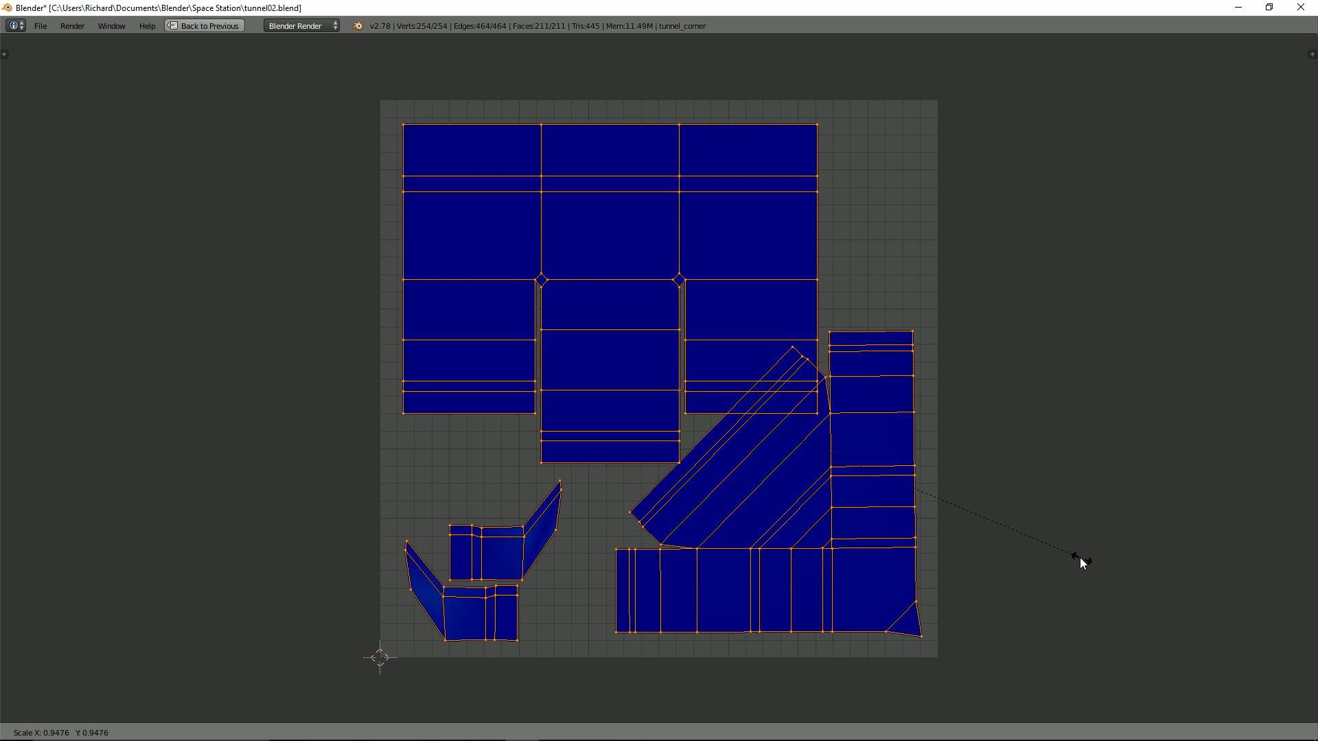
left_click(1059, 548)
key("g")
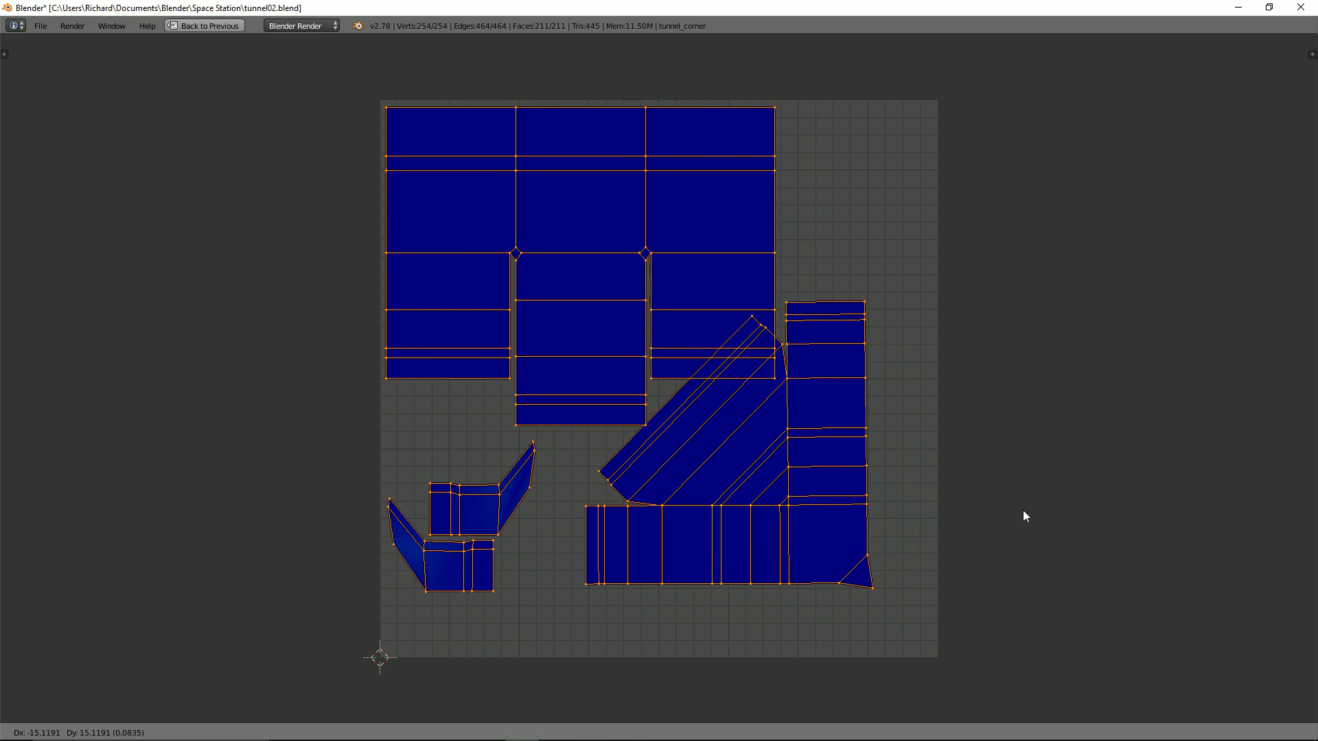
left_click(1022, 514)
Select only the corner section's island and move it down into the UV square's lower-right corner.
right_click(879, 590)
key("g")
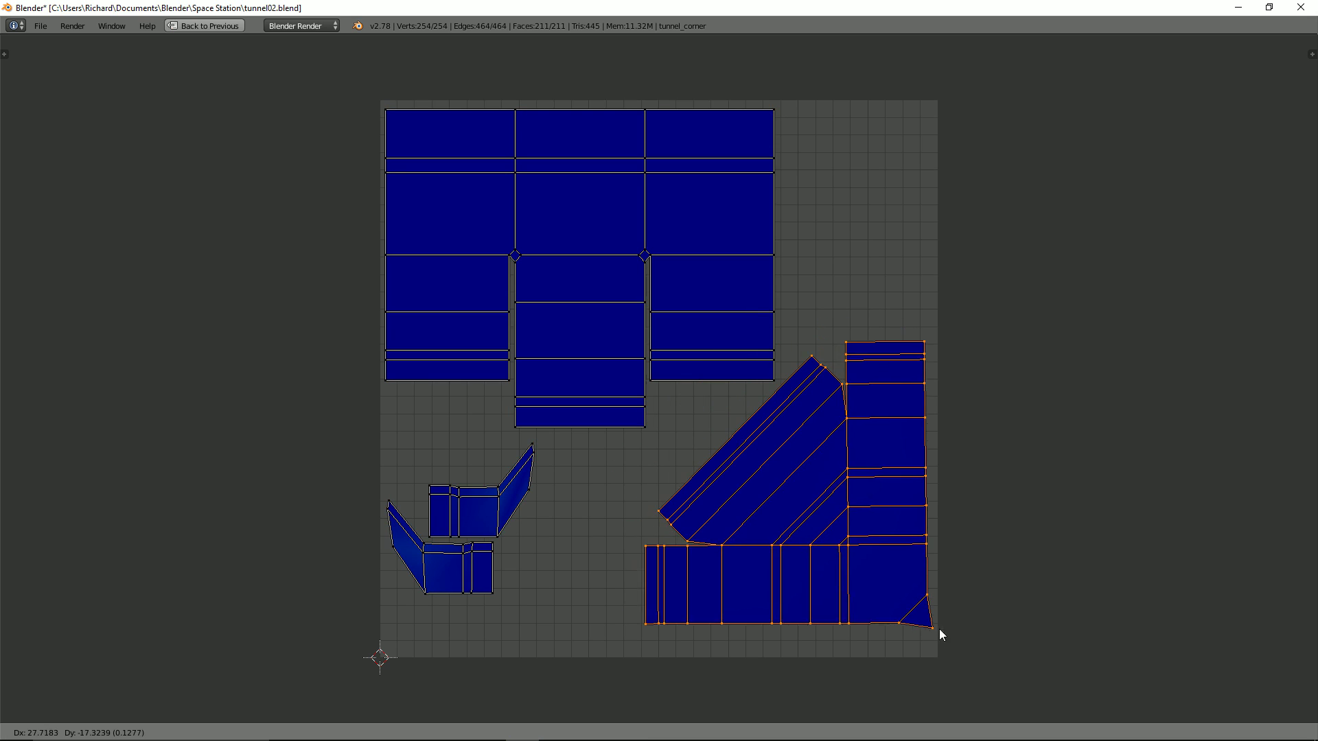
left_click(936, 649)
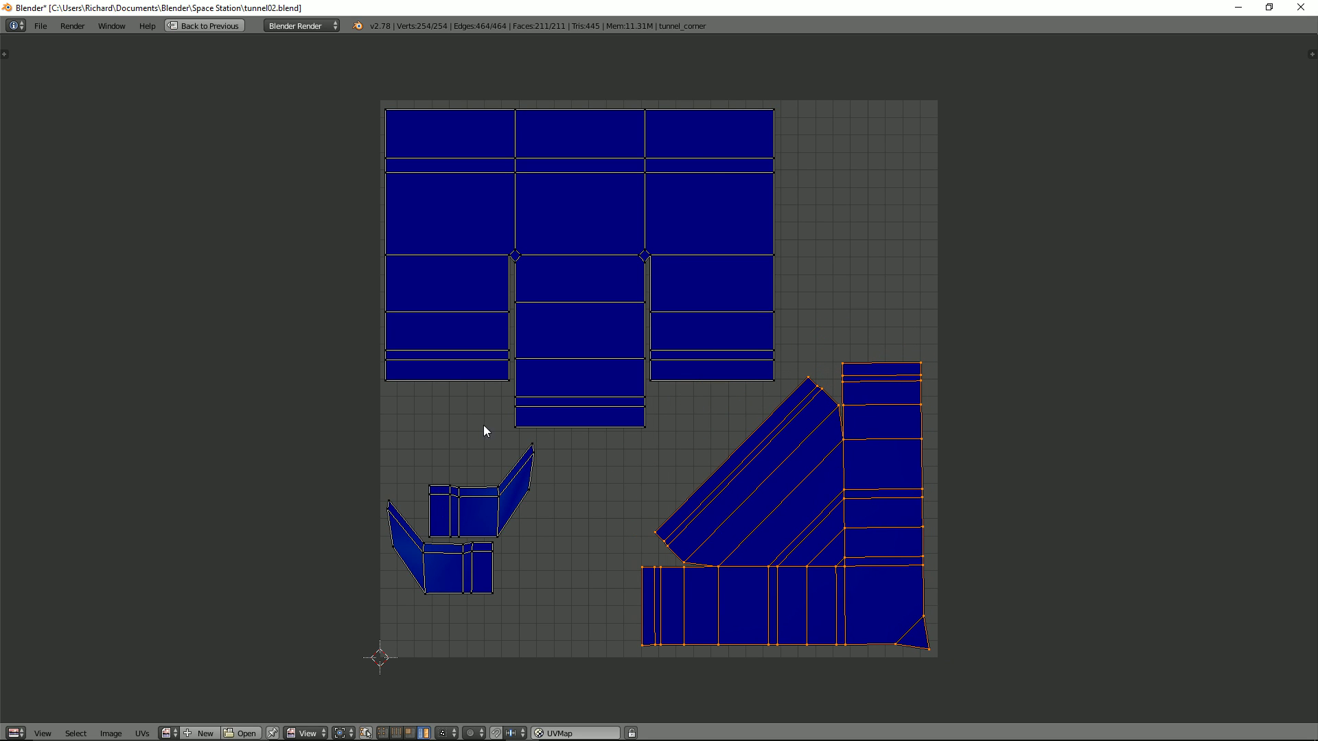
Select only the large island with its linked UVs, scale it up slightly and move it just inside the UV square's upper-left corner.
key("b")
left_click_drag(608, 59, 827, 152)
key("a")
key("b")
left_click_drag(726, 83, 803, 130)
key("ctrl+l")
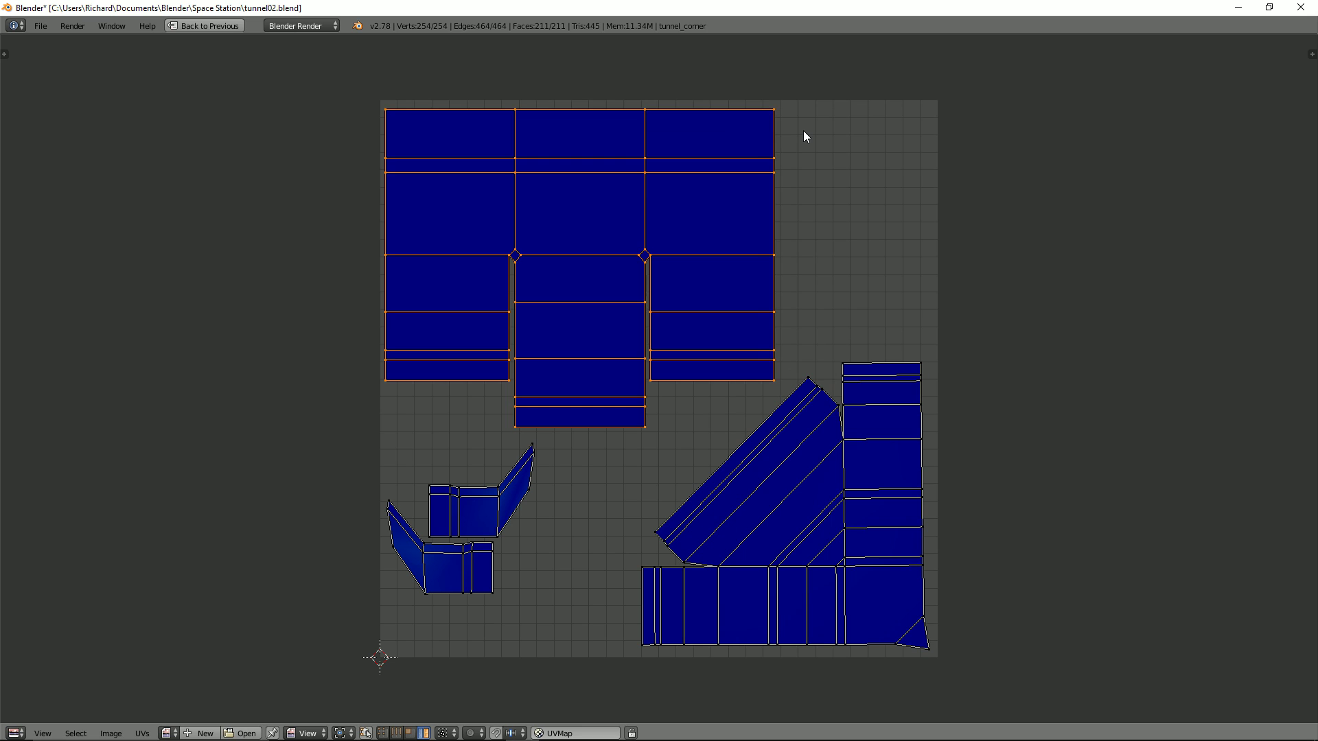
key("s")
left_click(819, 150)
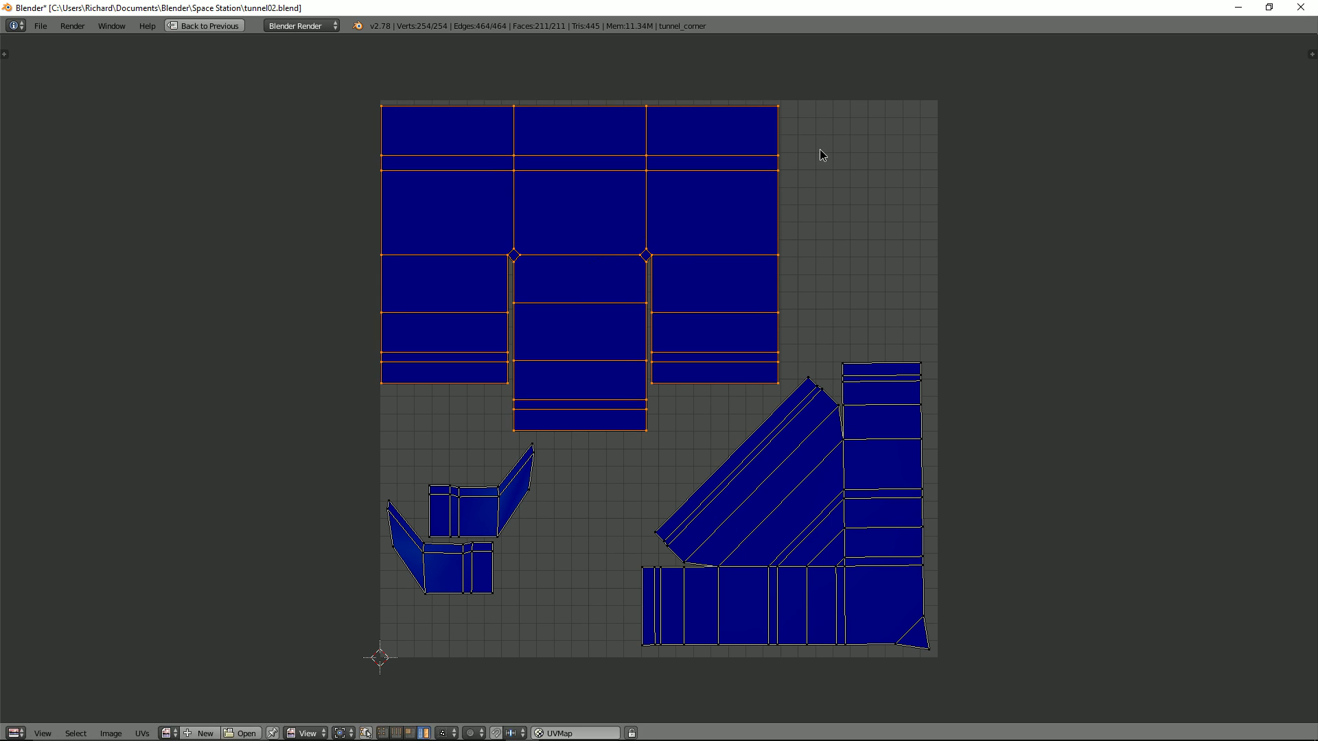
key("g")
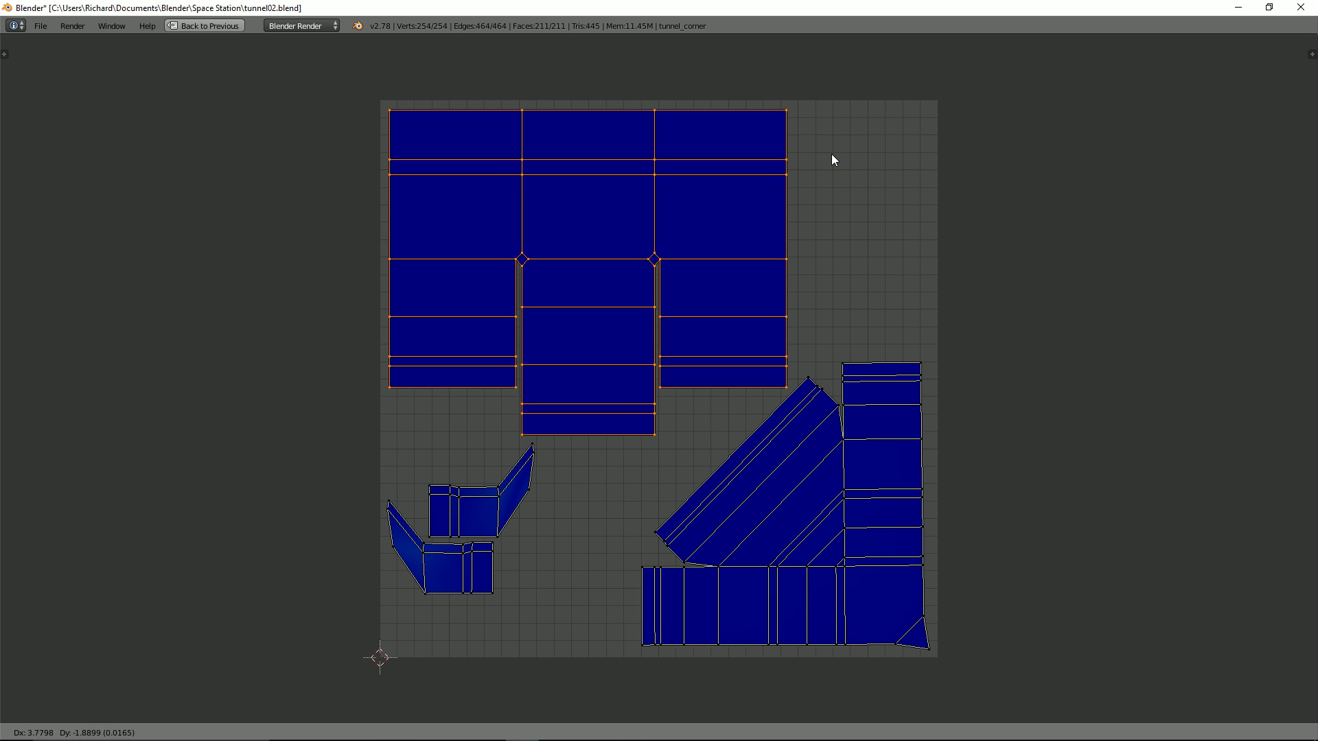
left_click(834, 156)
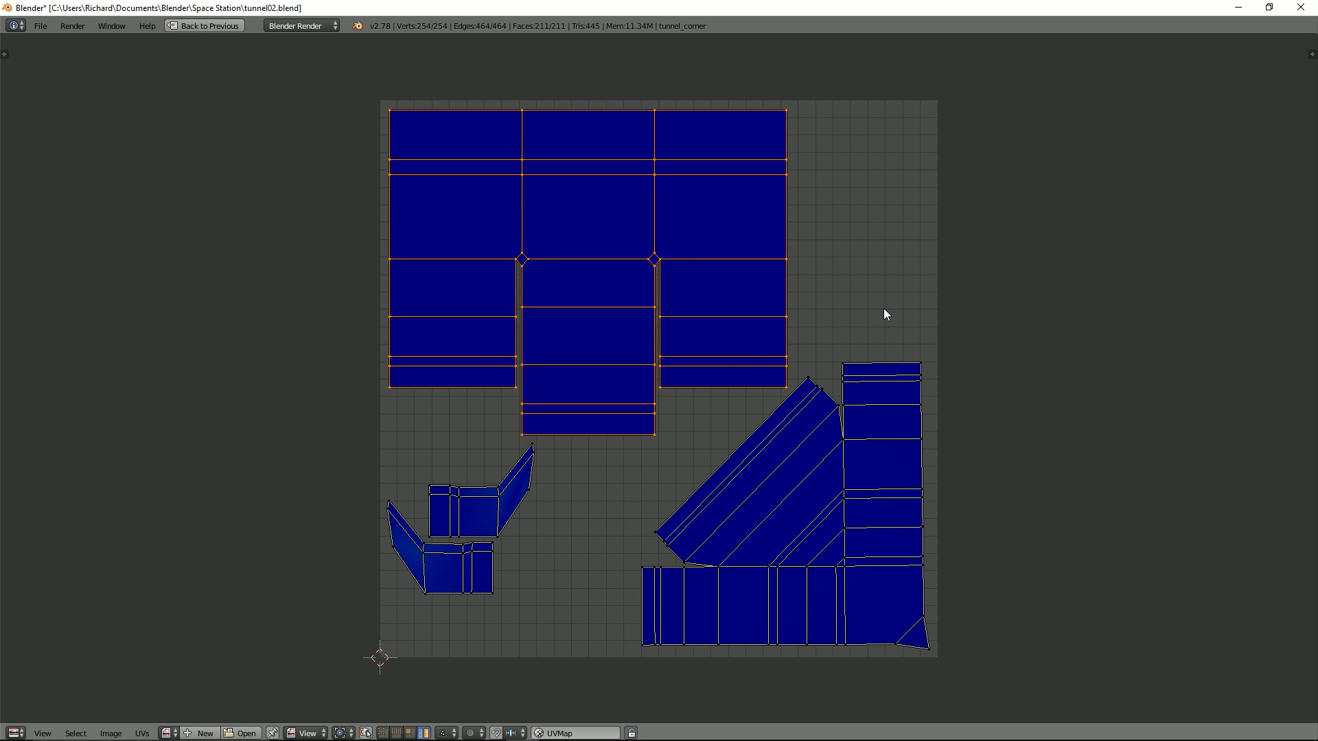
scroll(684, 392, "up", 1)
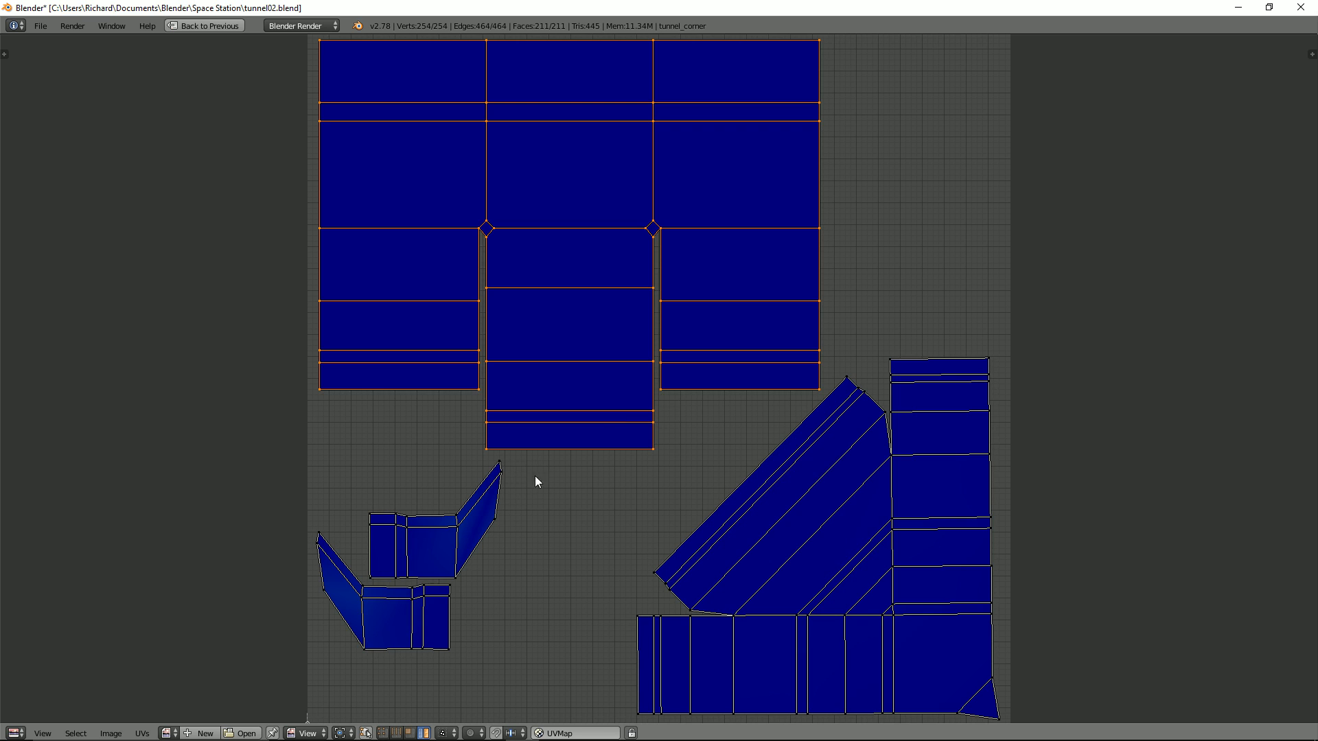
scroll(674, 385, "down", 1)
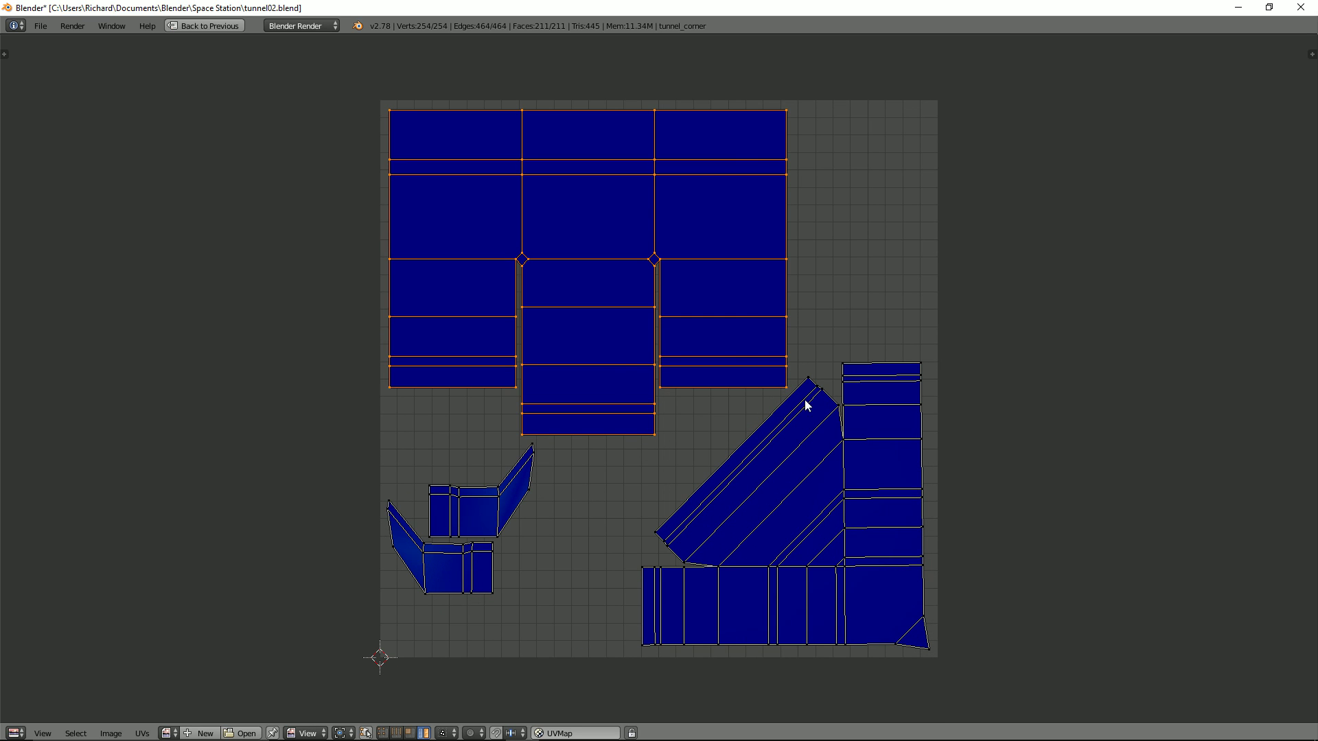
scroll(713, 364, "up", 1)
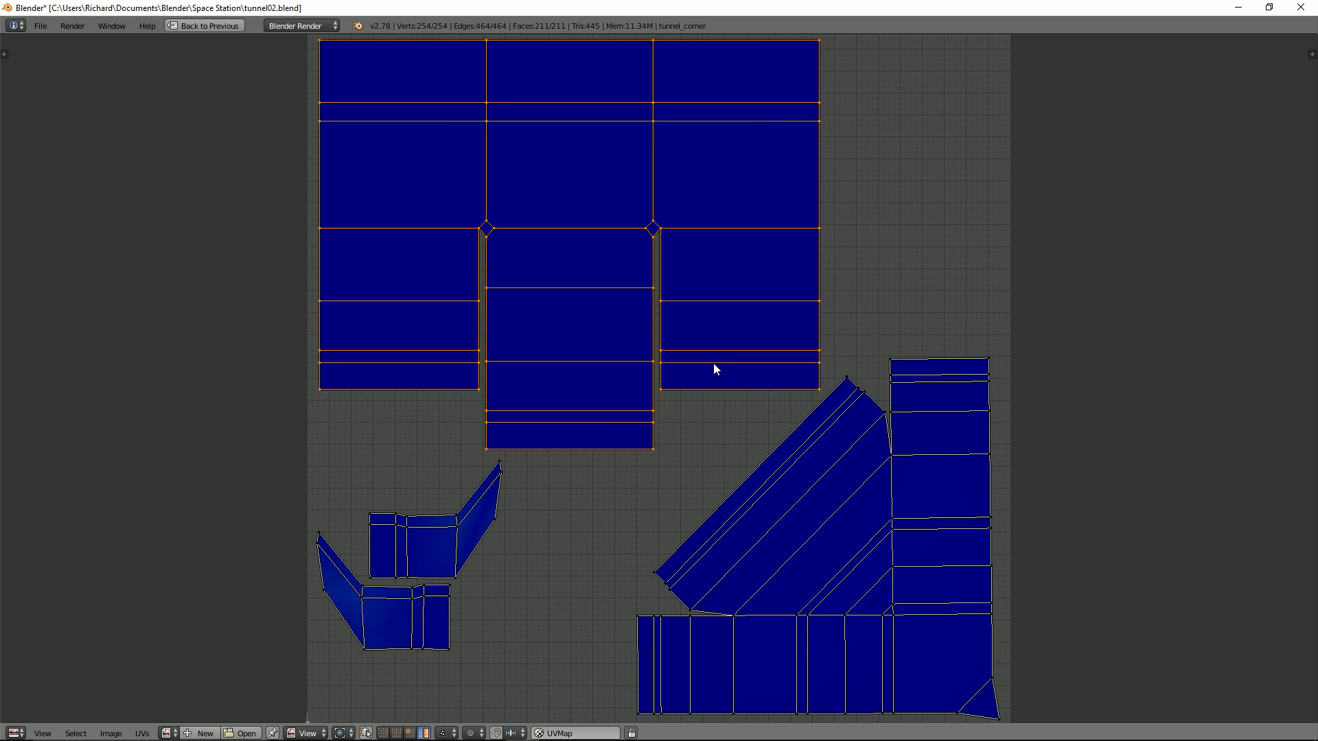
scroll(714, 369, "down", 2)
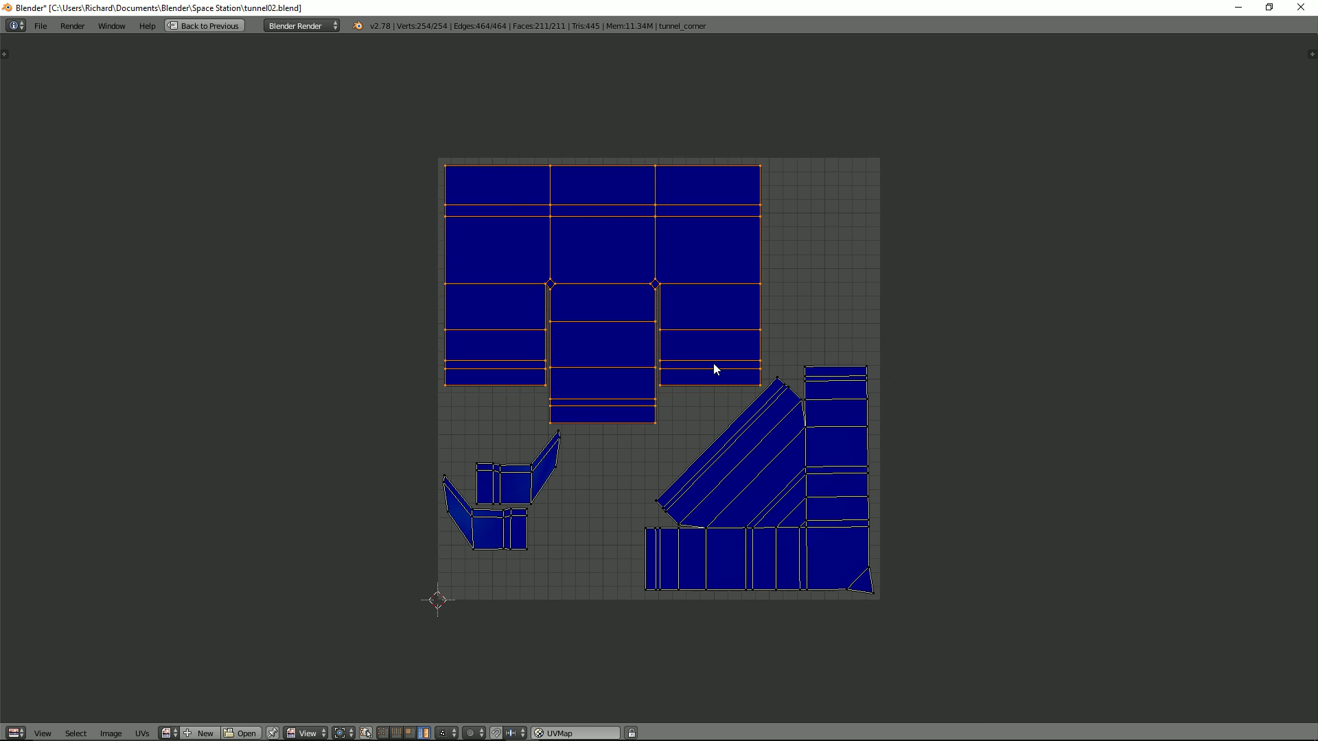
scroll(714, 370, "up", 1)
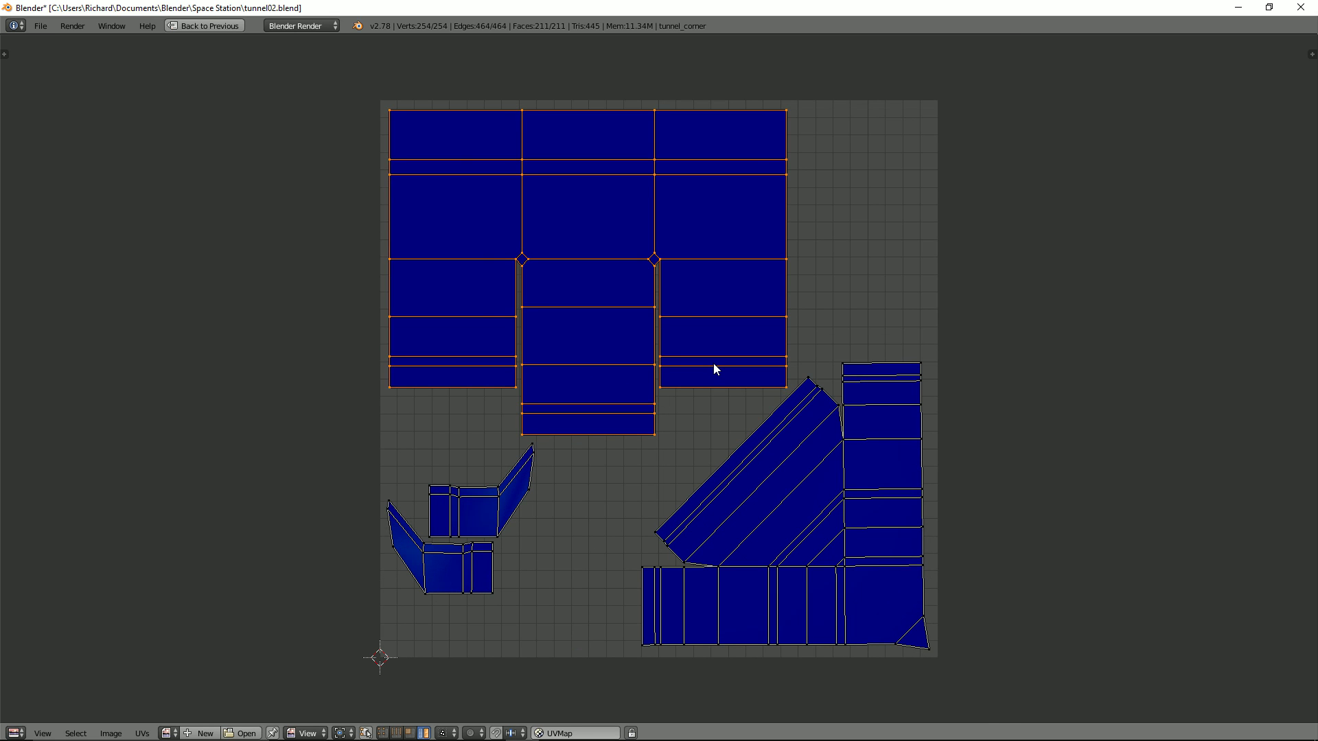
scroll(767, 409, "down", 1)
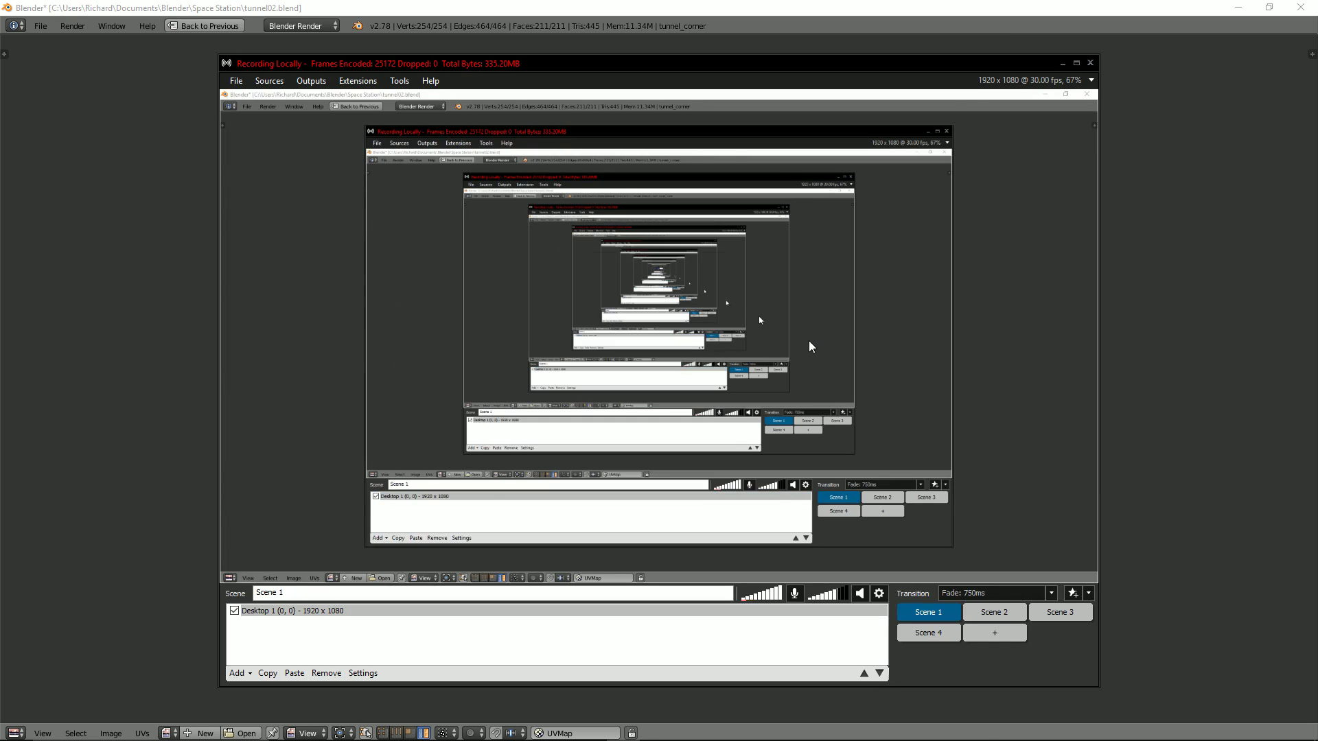
key("alt+Tab")
Restore the multi-editor layout and mark the corner section's three edges between sloped top and outer wall as seams in edge select mode.
key("shift+space")
middle_click_drag(751, 323, 707, 322)
scroll(789, 345, "up", 3)
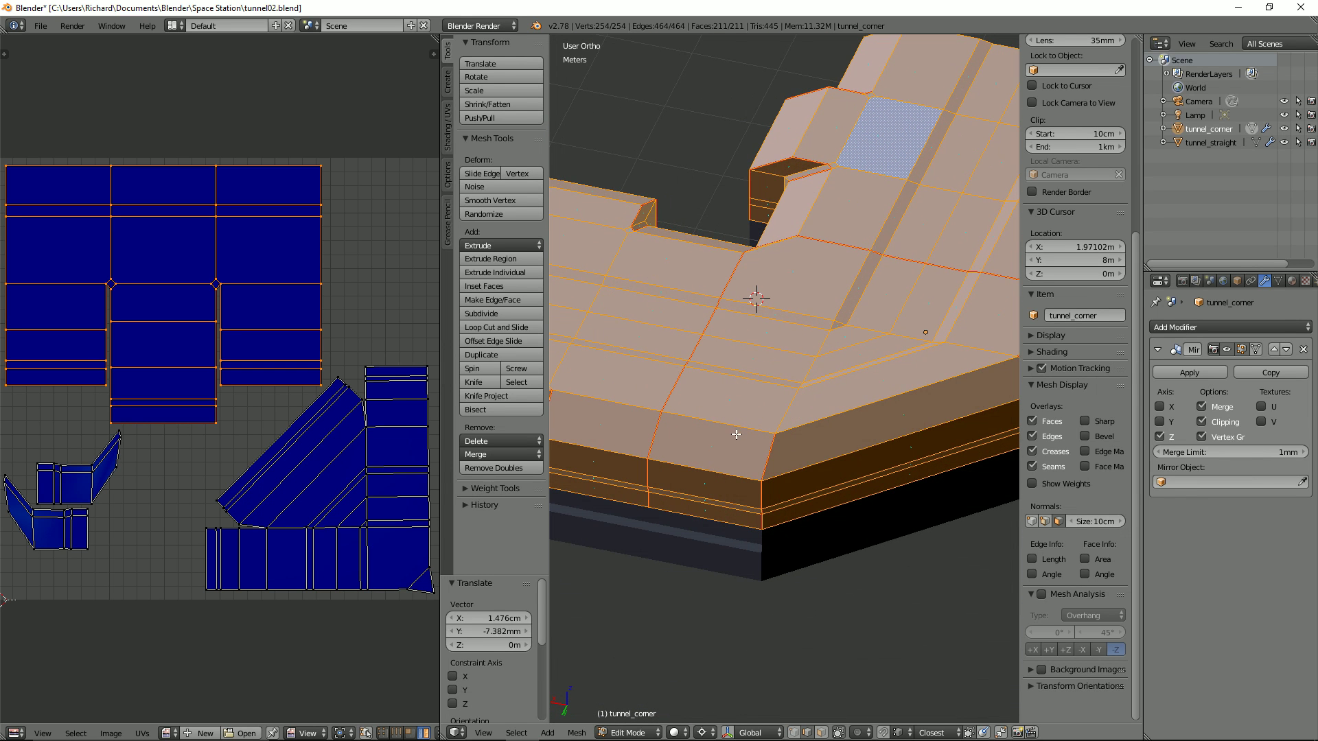
key("ctrl+Tab")
left_click(711, 460)
right_click(716, 471)
middle_click_drag(768, 429, 712, 425)
right_click(745, 438, "shift")
middle_click_drag(837, 421, 855, 447)
right_click(938, 461, "shift")
key("ctrl+e")
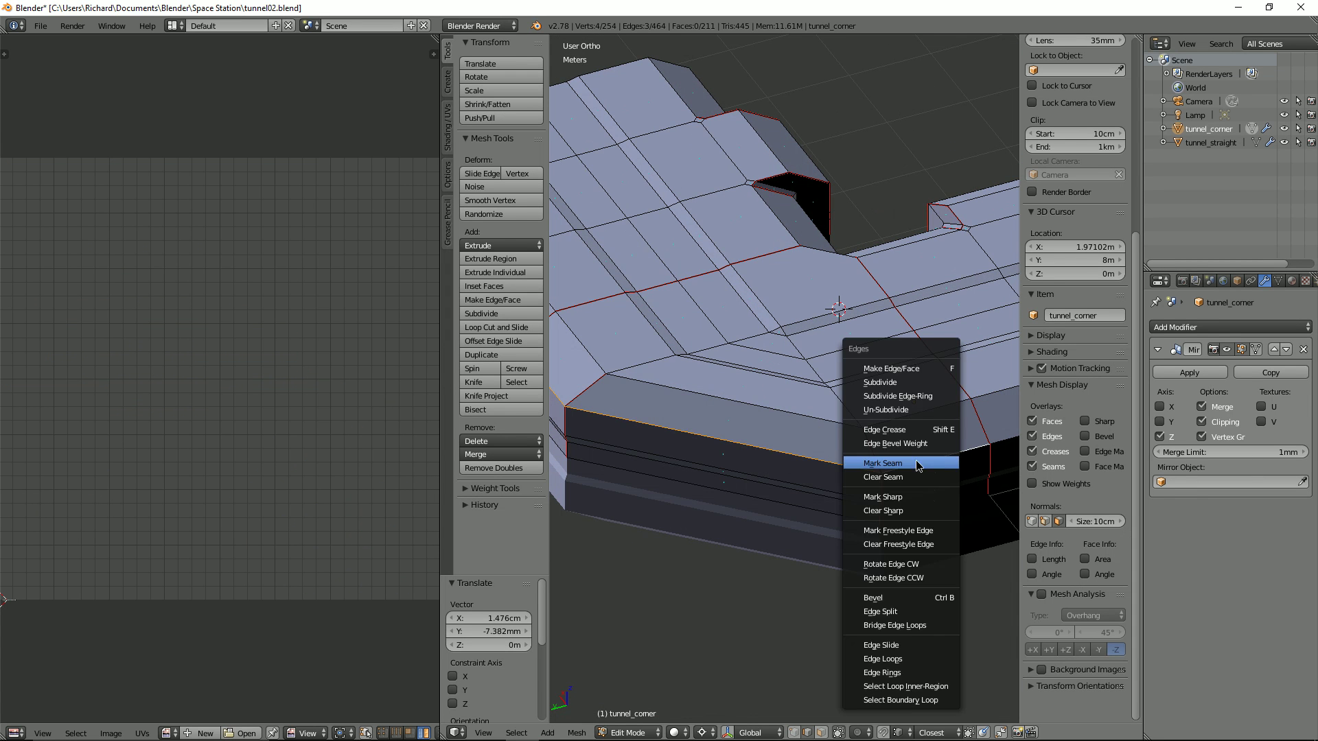
left_click(916, 460)
right_click(804, 425)
key("ctrl+l")
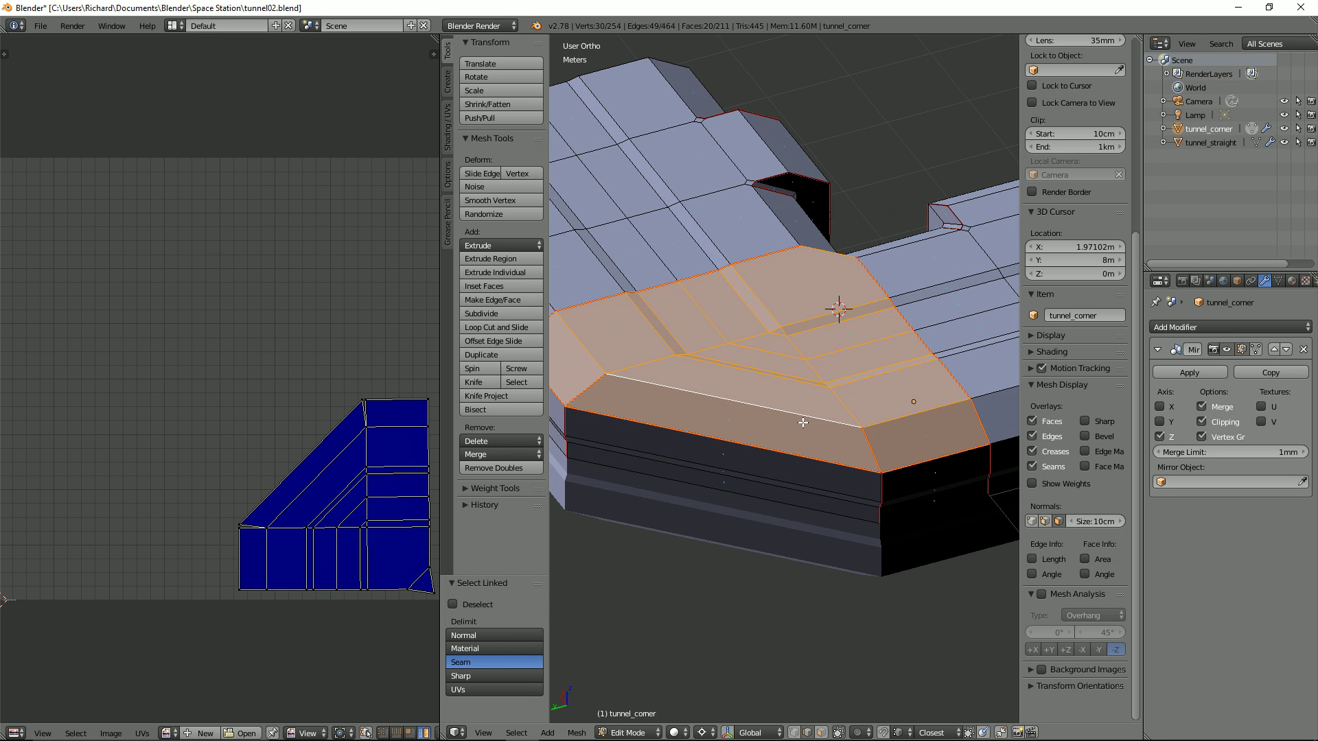
key("e")
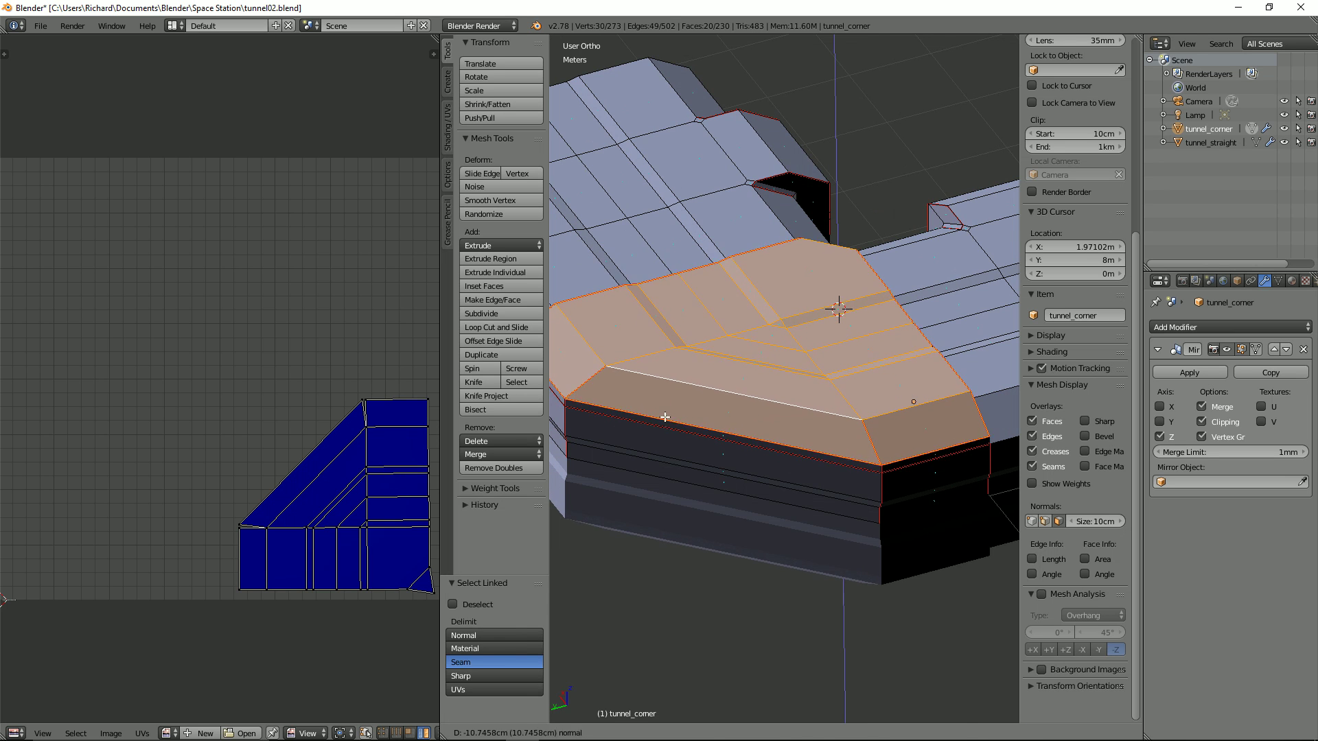
right_click(718, 414)
key("ctrl+z")
key("ctrl+z")
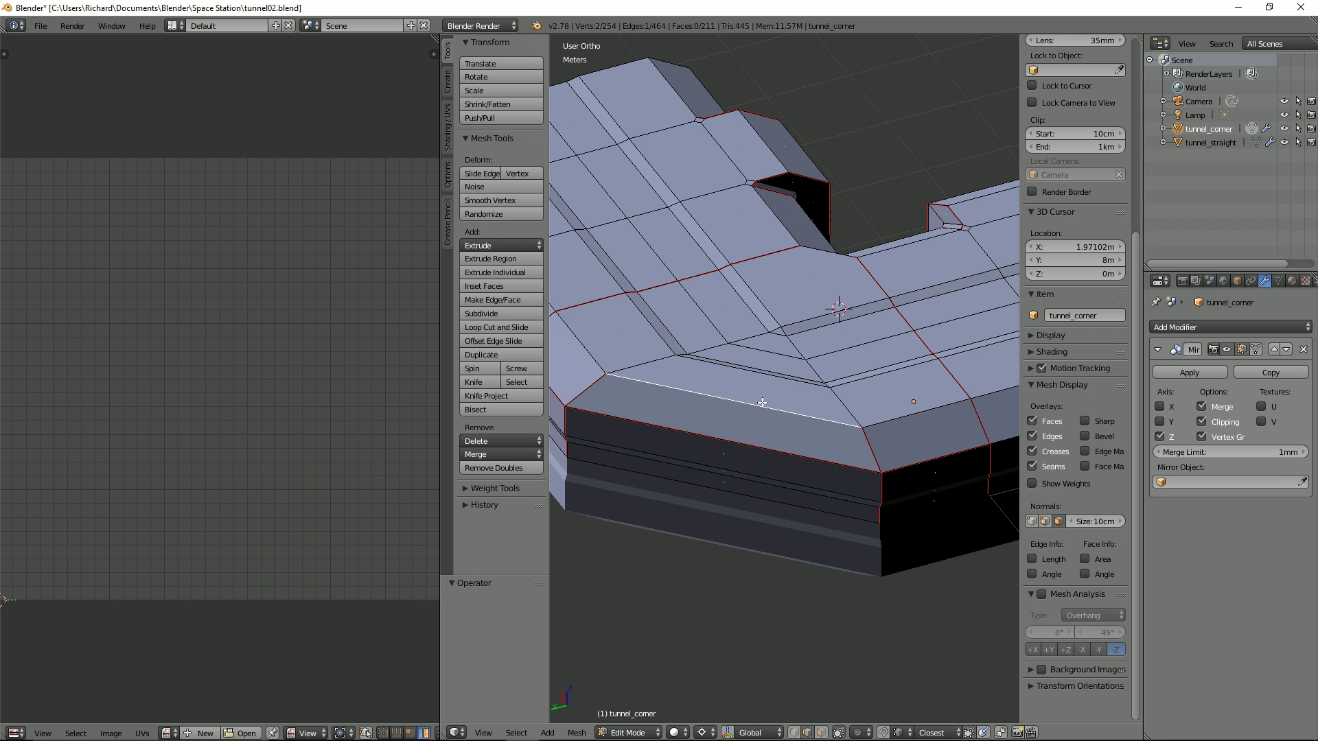
middle_click_drag(762, 402, 771, 401)
key("ctrl+z")
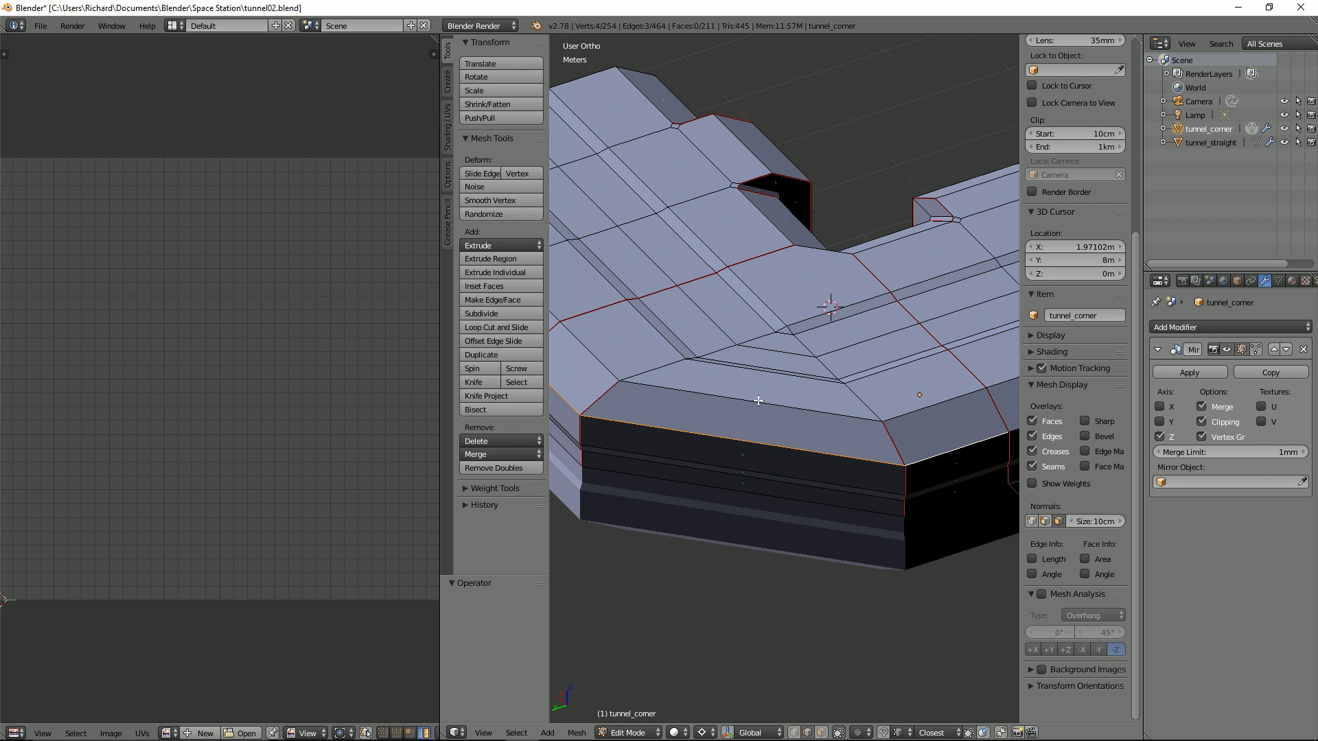
key("g")
right_click(688, 412)
Mark the three selected rim edges as seams and unwrap the corner section's linked top faces.
middle_click_drag(675, 404, 680, 404)
key("ctrl+e")
left_click(679, 405)
right_click(709, 397)
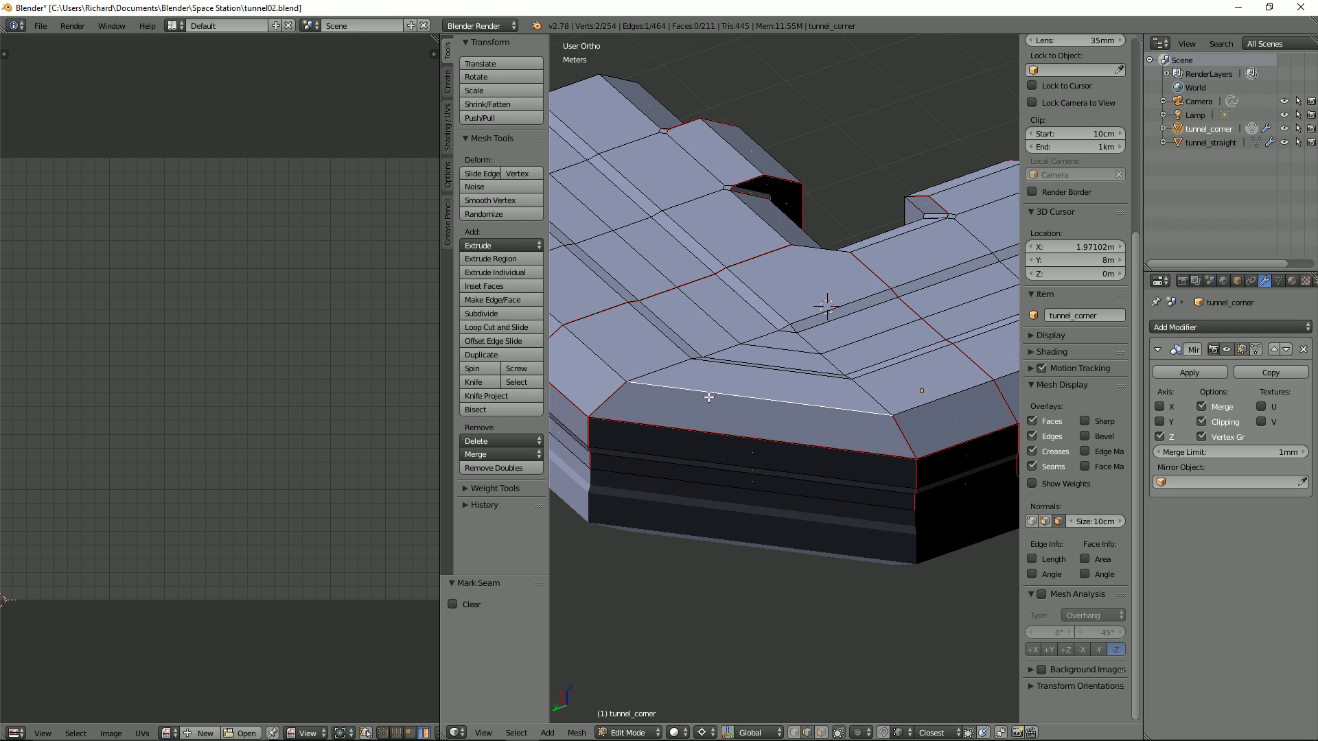
key("l")
key("u")
left_click(709, 392)
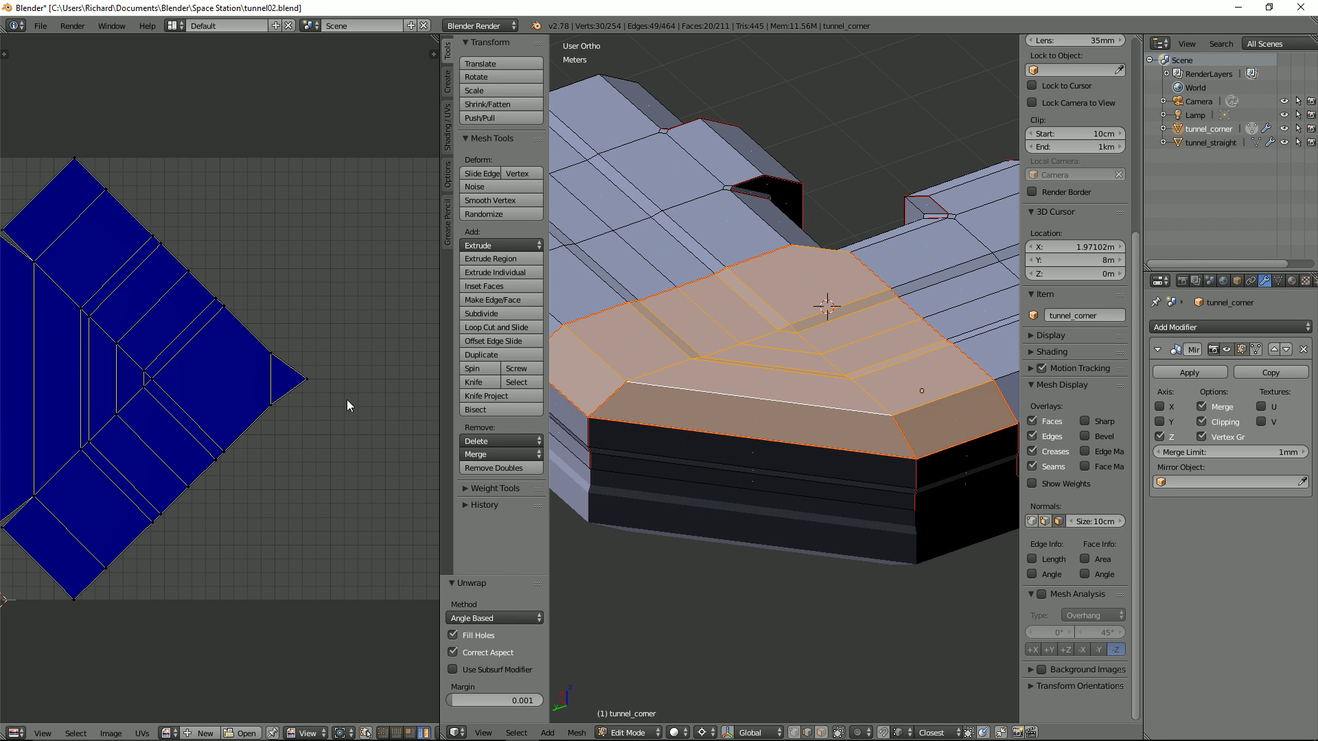
scroll(329, 390, "down", 3)
scroll(328, 390, "up", 4)
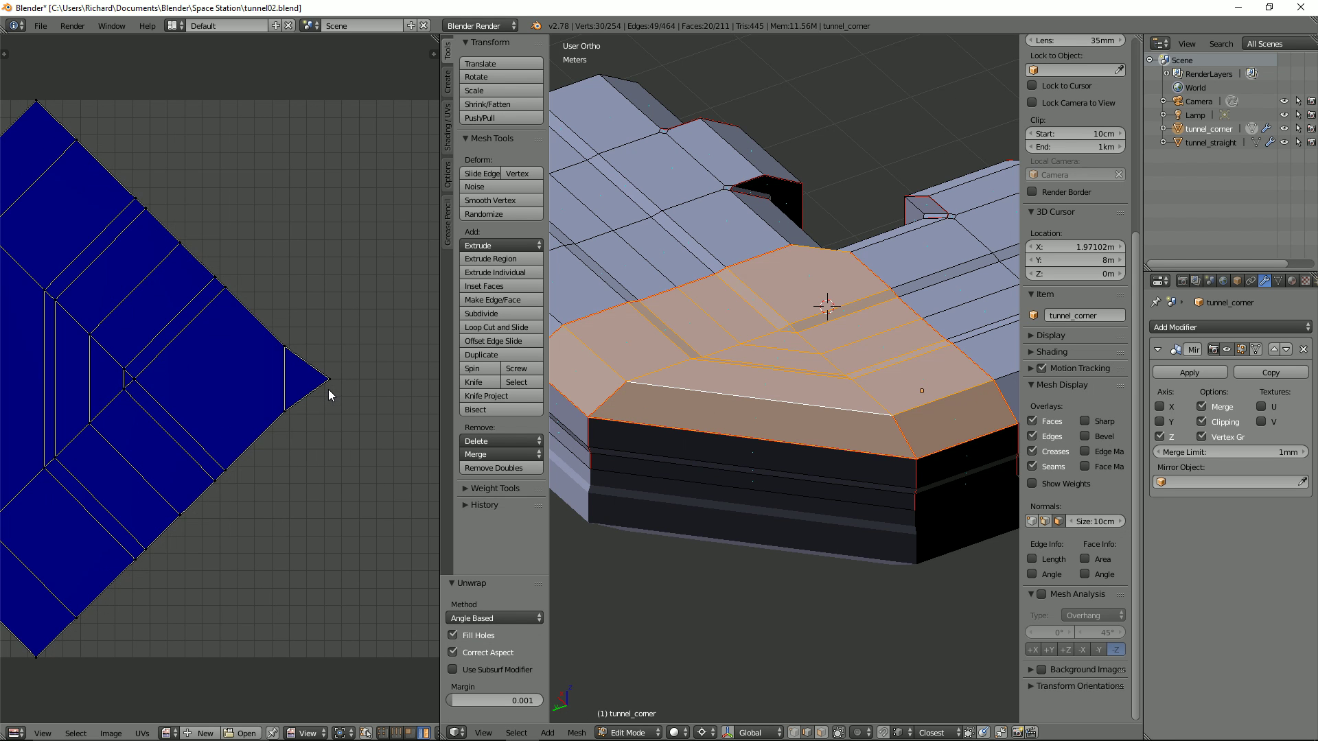
Select the corner section's three rim edges between sloped top and outer wall and clear their seams.
middle_click_drag(661, 391, 828, 397)
scroll(719, 362, "up", 2)
scroll(655, 392, "up", 1)
key("a")
middle_click_drag(621, 414, 623, 403)
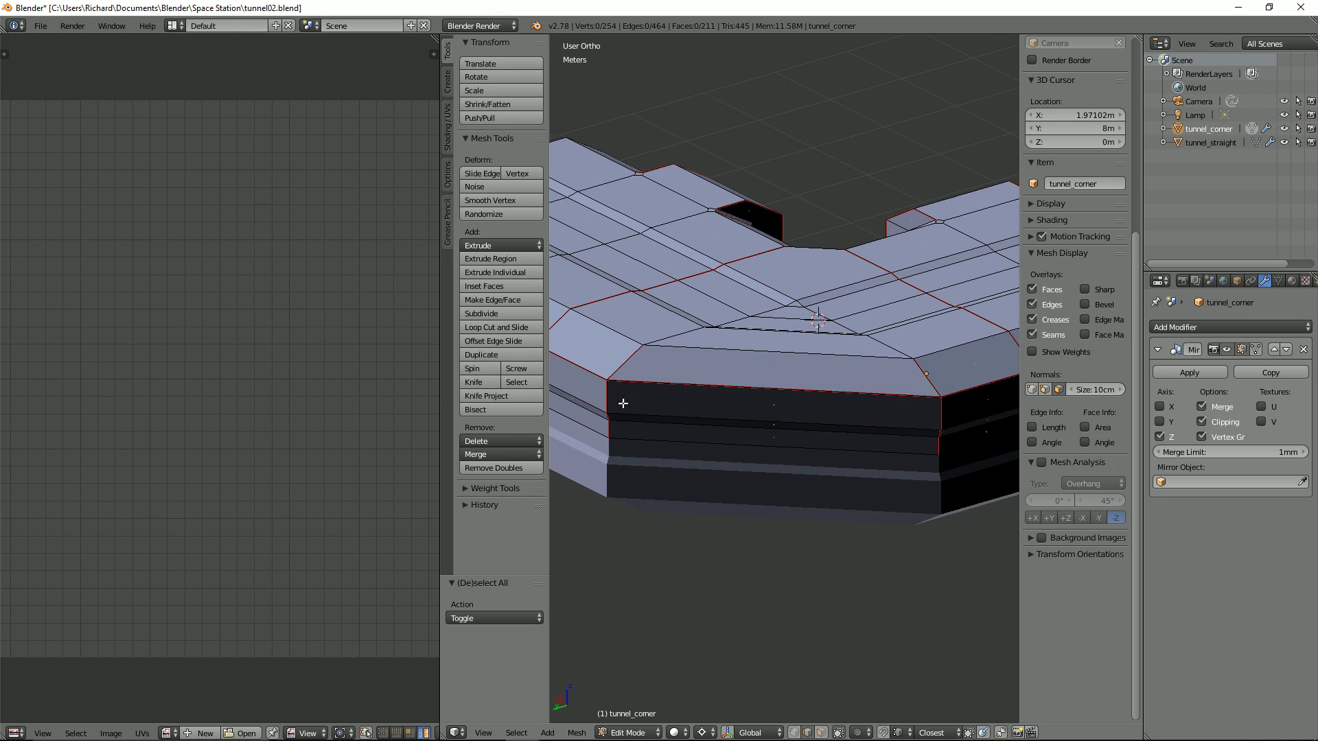
right_click(577, 366)
middle_click_drag(719, 388, 668, 402)
right_click(691, 398, "ctrl")
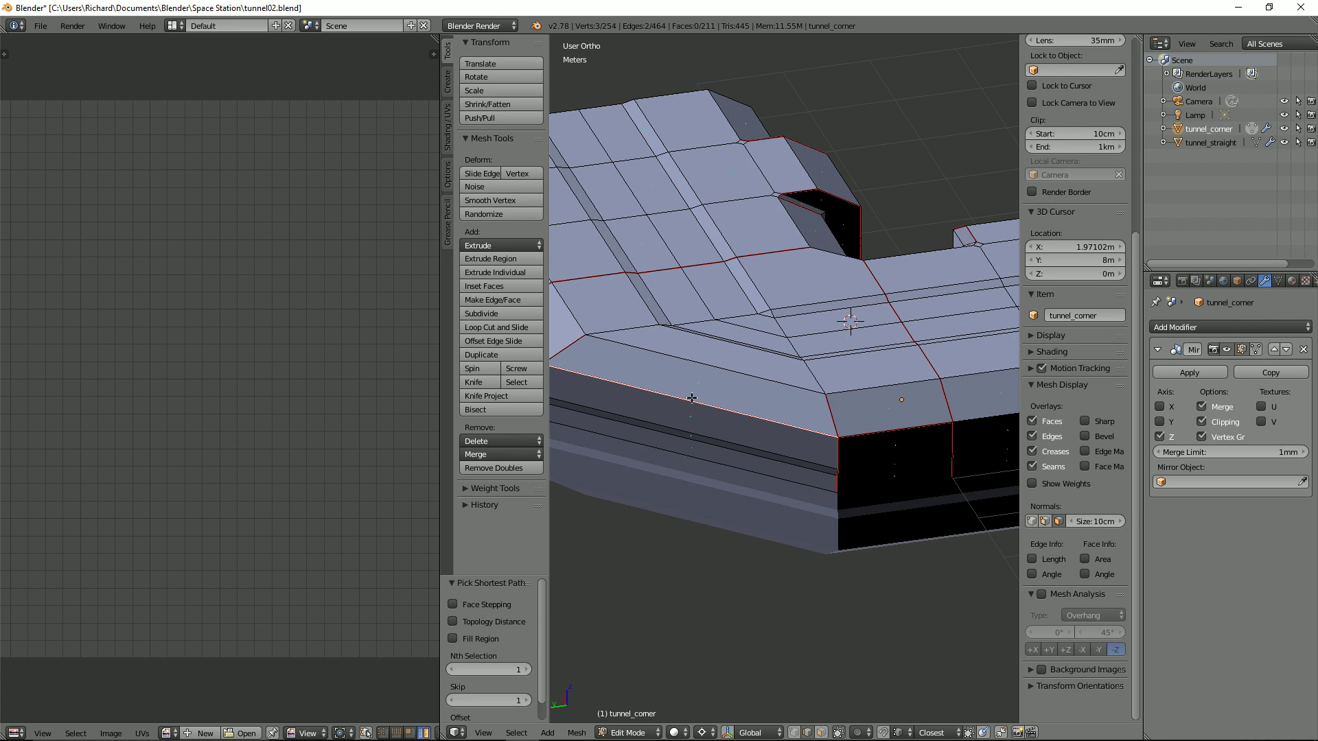
right_click(872, 420, "ctrl")
key("ctrl+e")
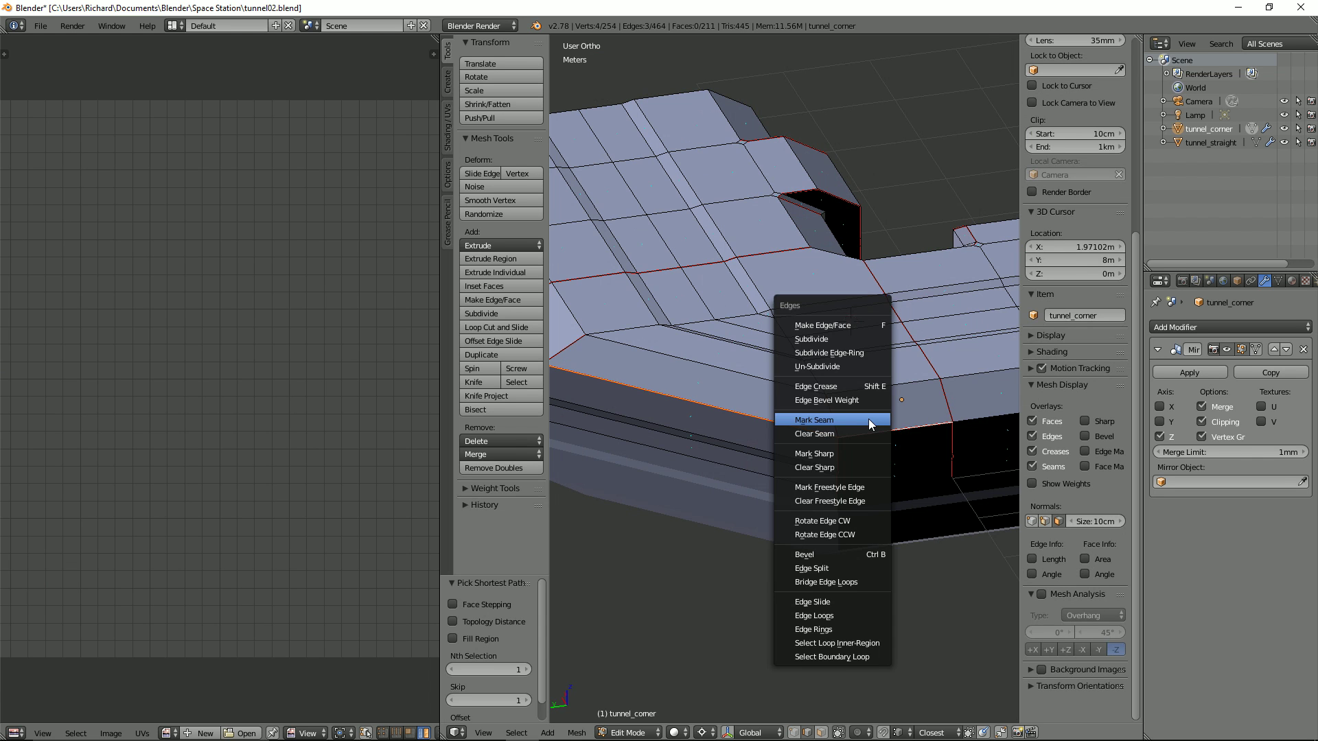
left_click(859, 435)
scroll(800, 414, "down", 2)
middle_click_drag(785, 391, 759, 403)
key("a")
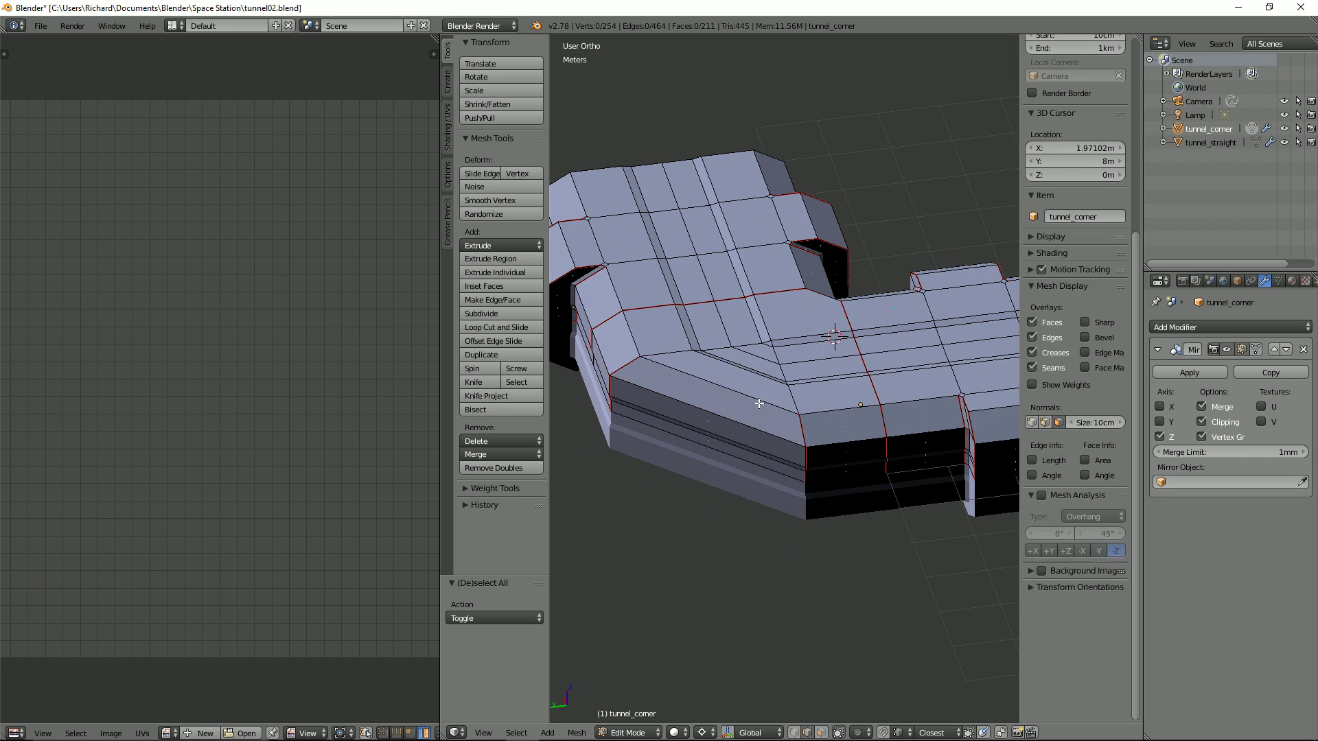
Select the whole mesh and rotate only the corner section's top UV island by 90°.
key("a")
scroll(192, 384, "down", 3)
key("ctrl+Up")
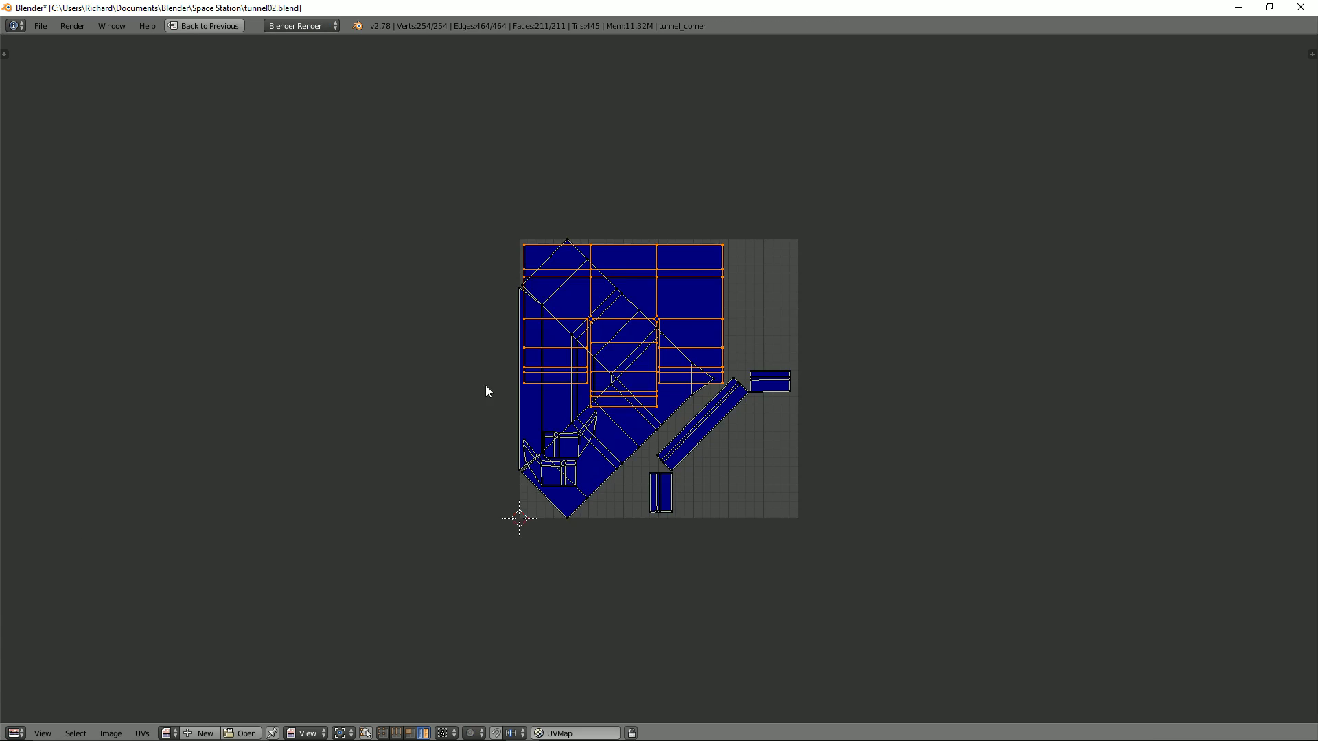
scroll(561, 388, "up", 3)
right_click(716, 424)
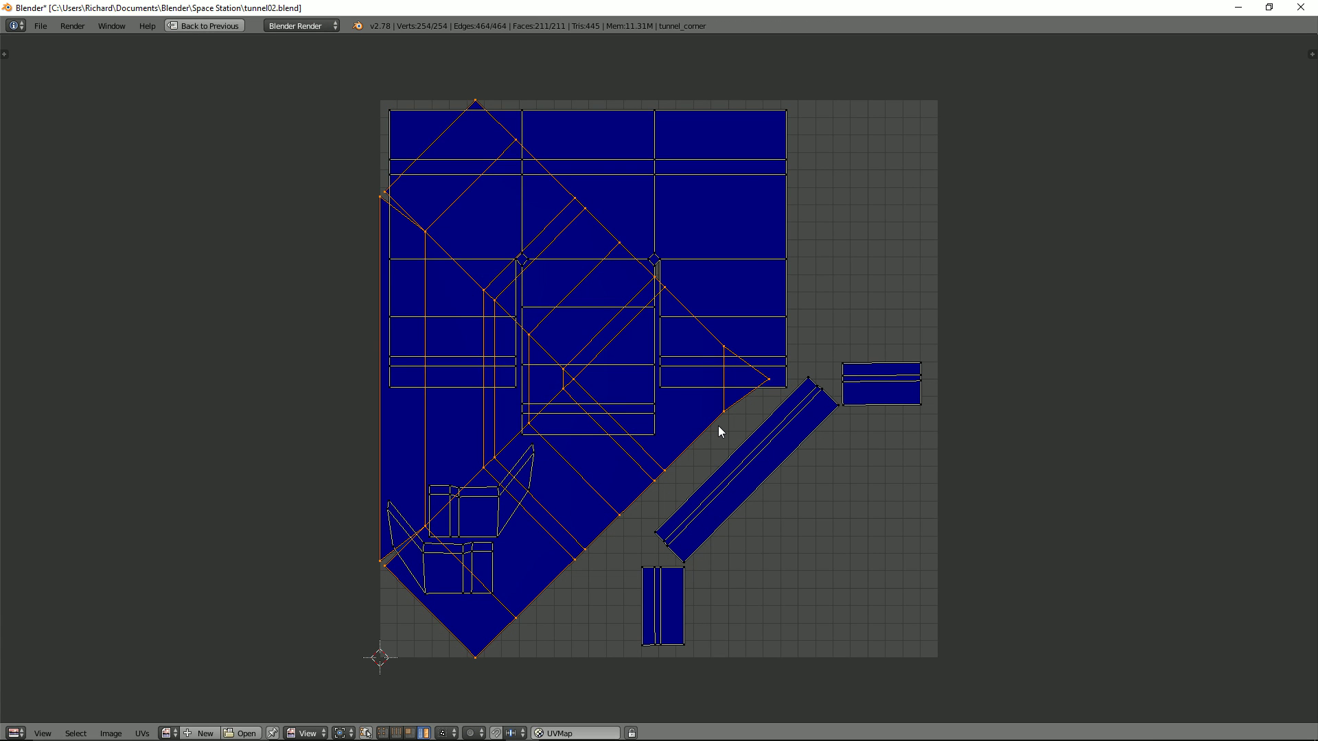
type("r90")
key("Return")
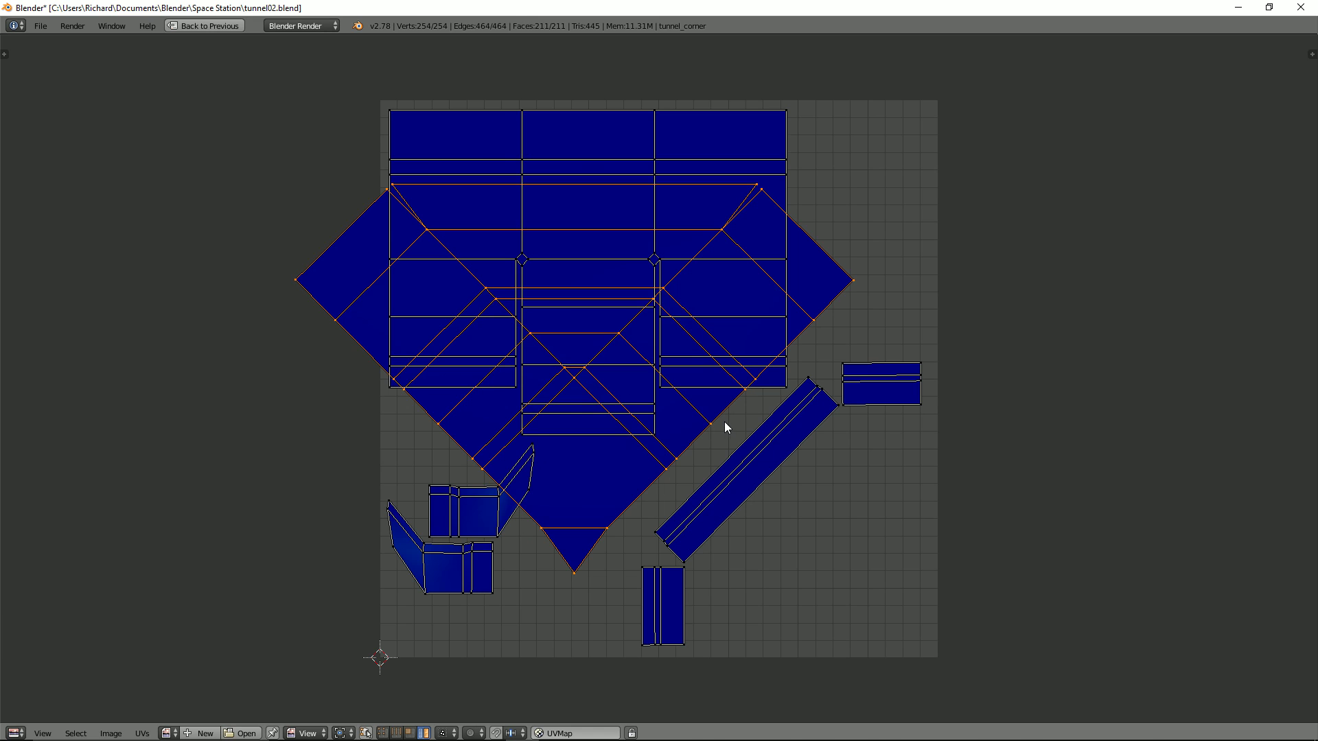
Rotate the corner section's top island by about 45°, scale it to 0.532 and move it between its strips near the lower-right corner.
scroll(724, 422, "down", 2)
key("ctrl+Up")
key("a")
key("a")
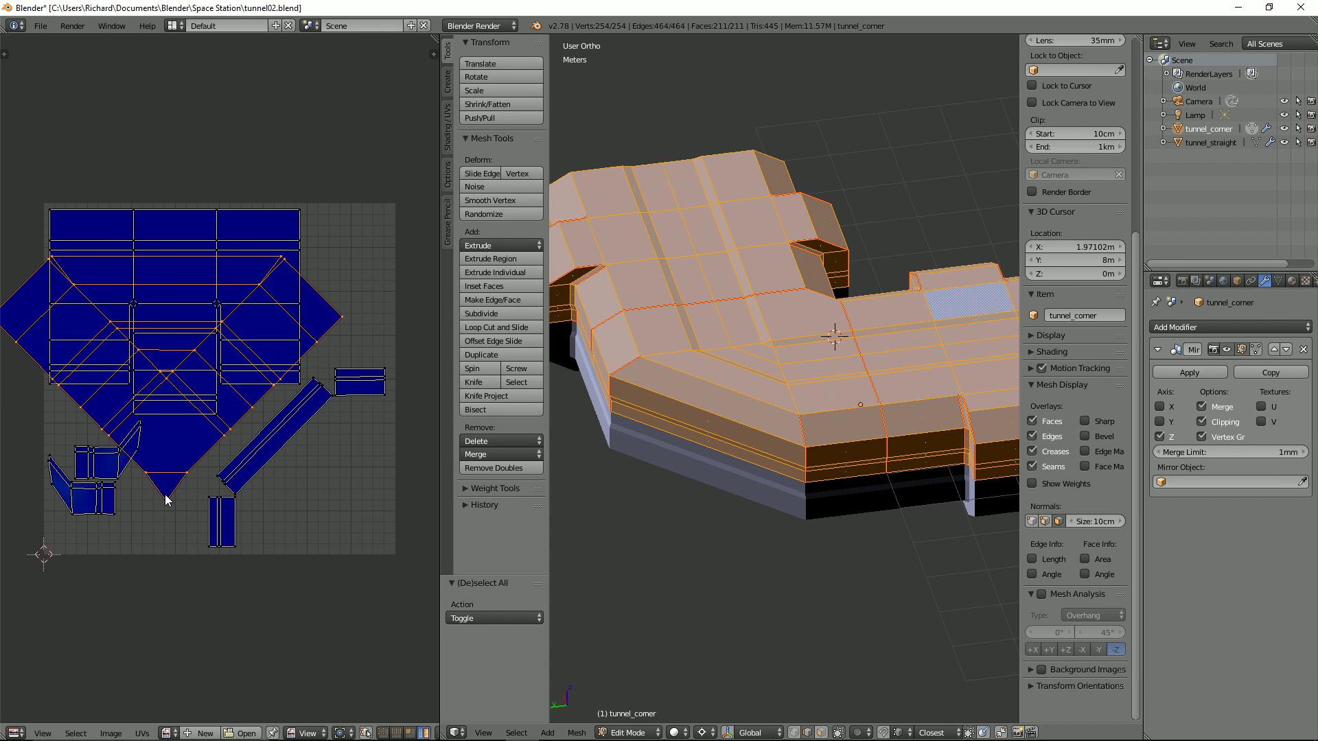
key("r")
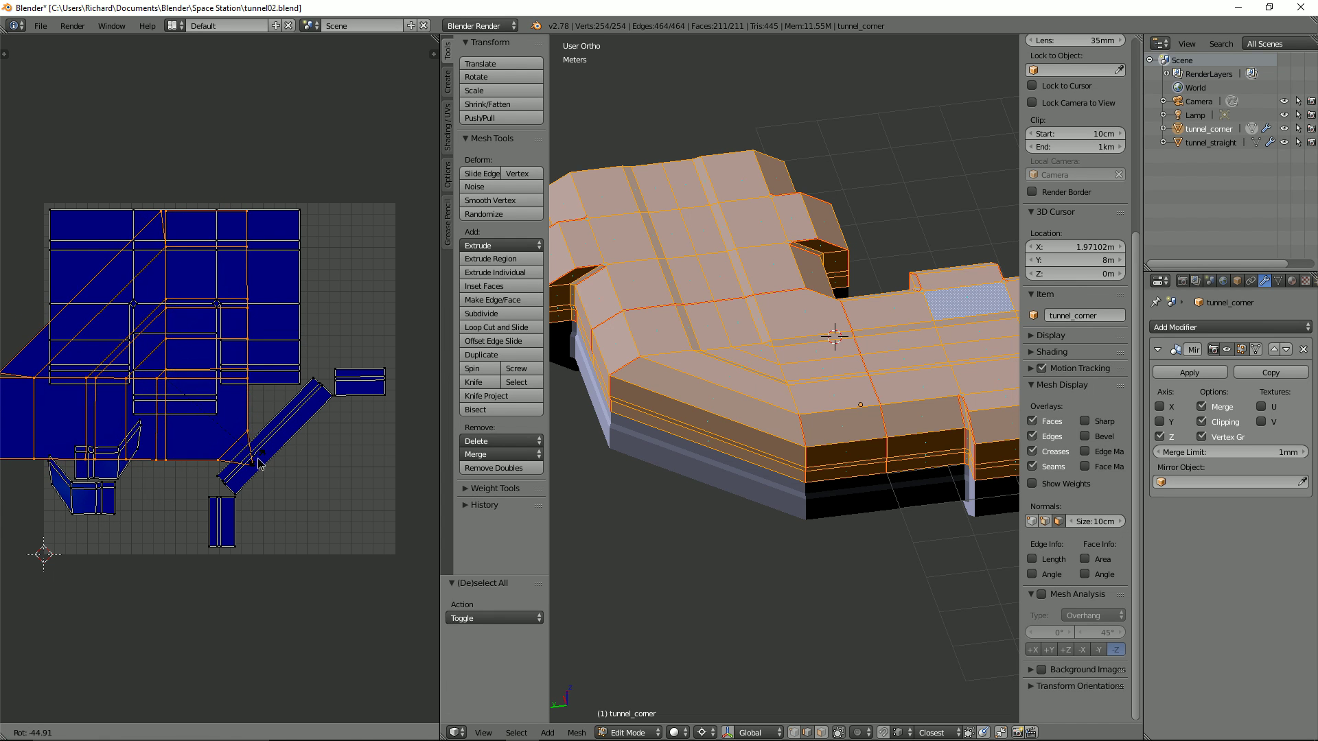
left_click(269, 481)
key("s")
left_click(199, 427)
key("g")
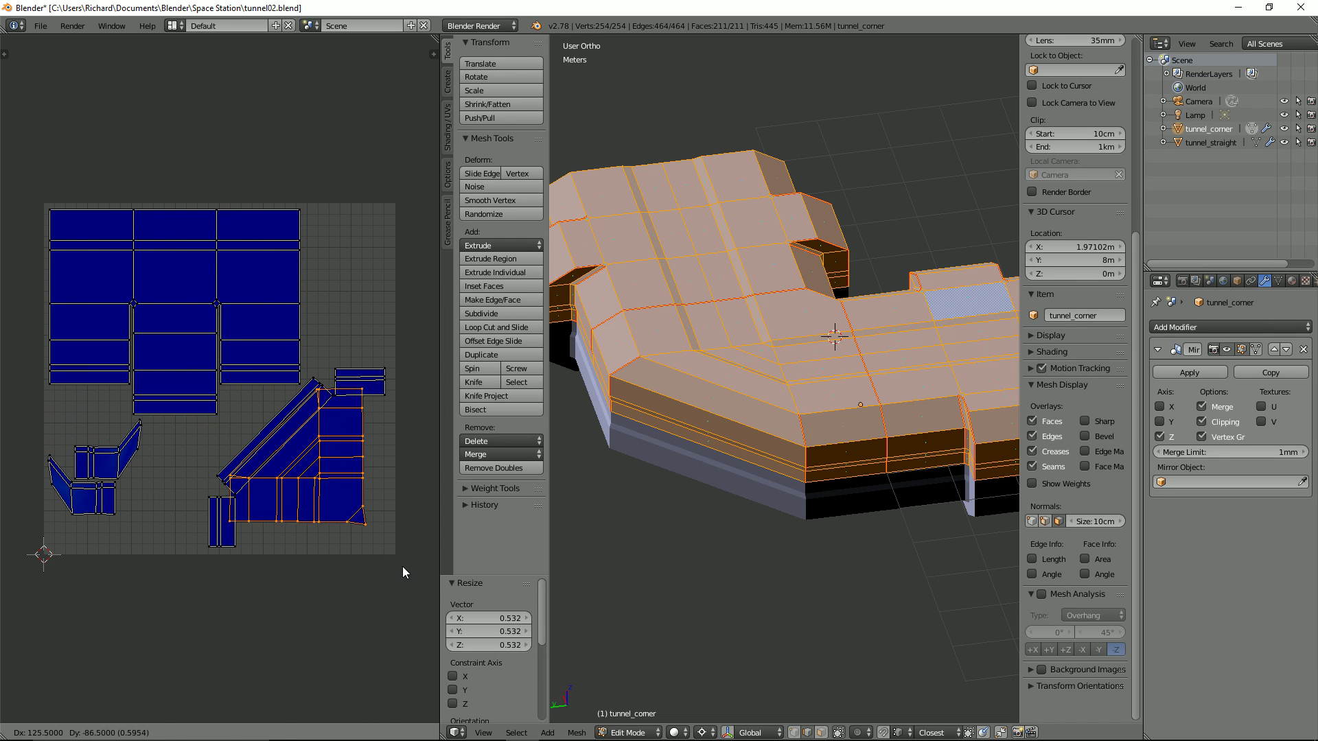
left_click(418, 583)
Select all corner section faces bounded by seams, including the outer wall, and unwrap them as one island.
right_click(738, 417)
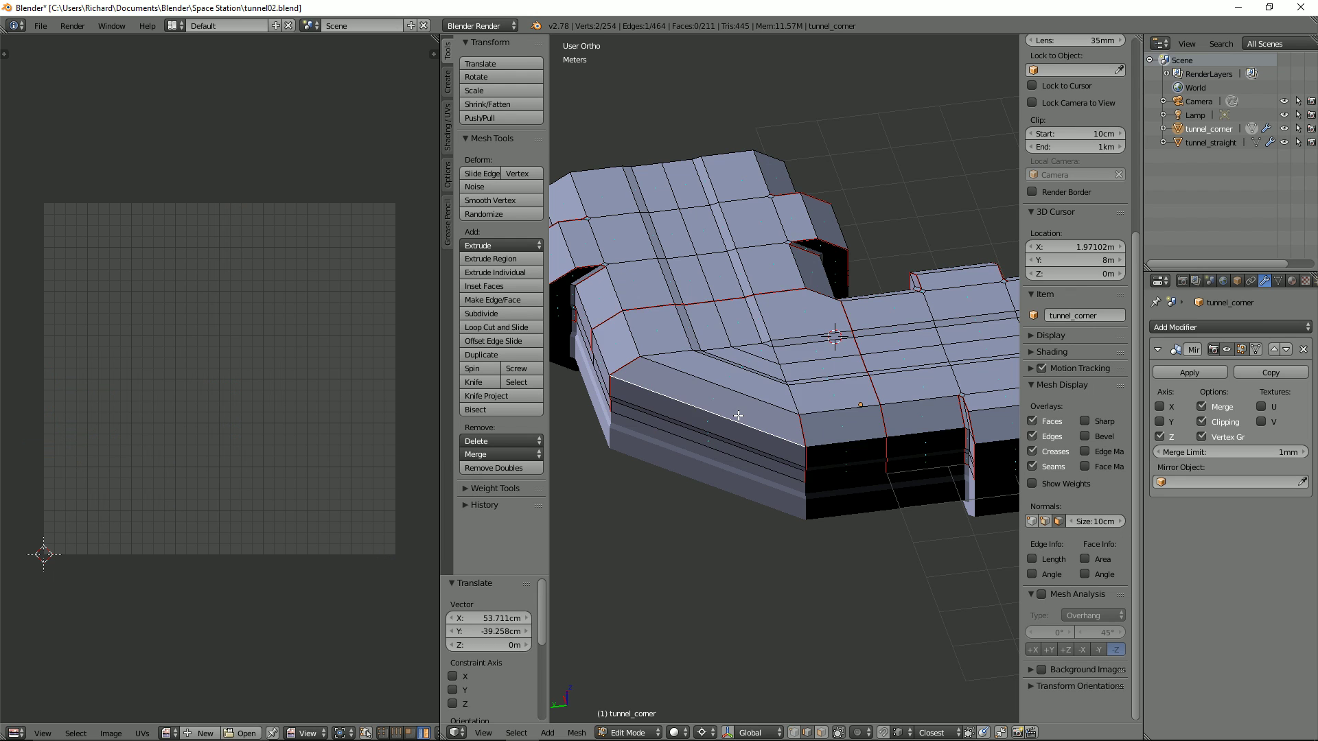
key("l")
key("u")
left_click(737, 413)
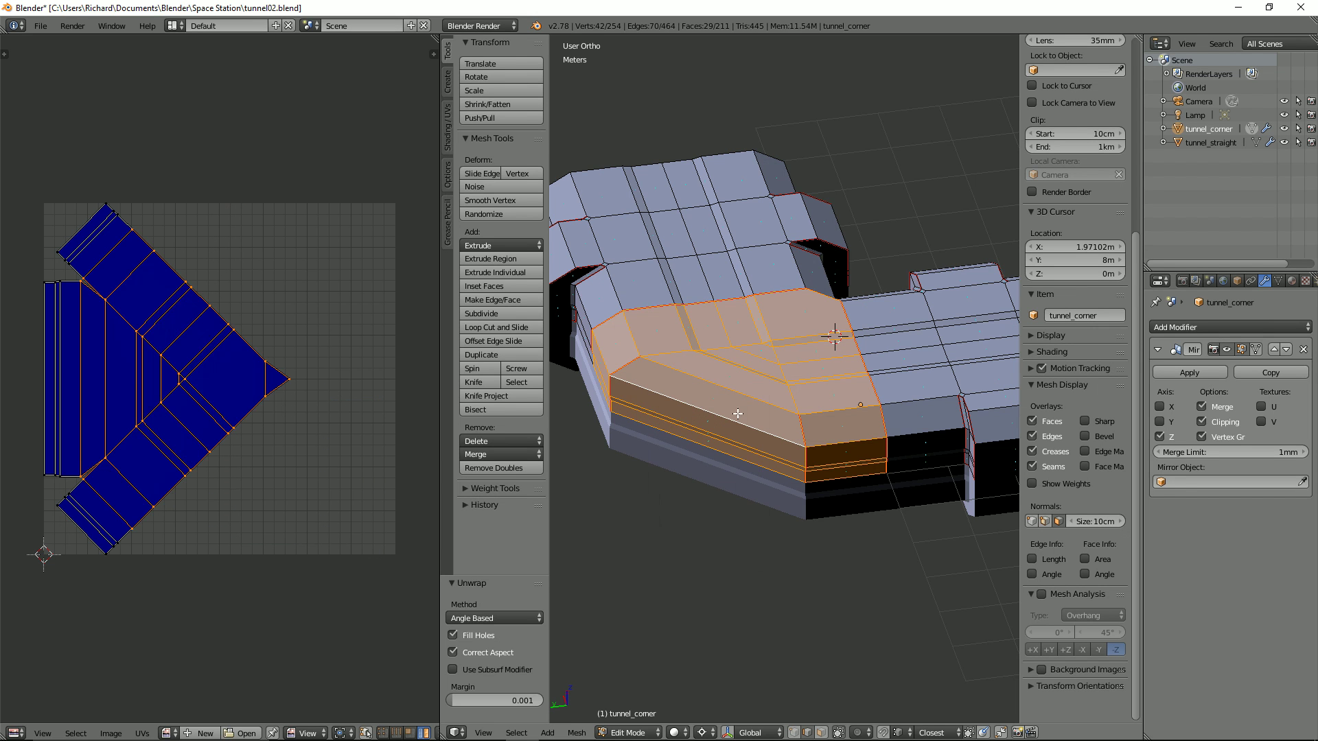
key("r")
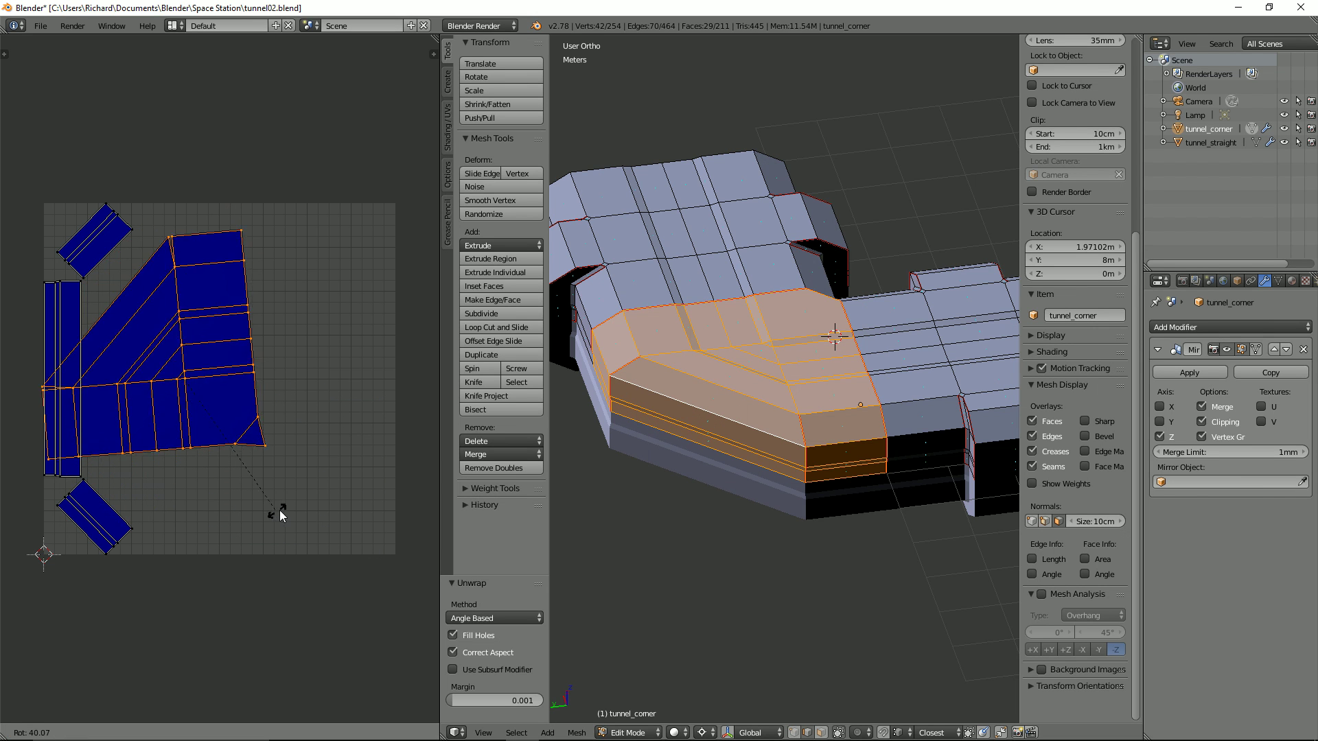
right_click(287, 504)
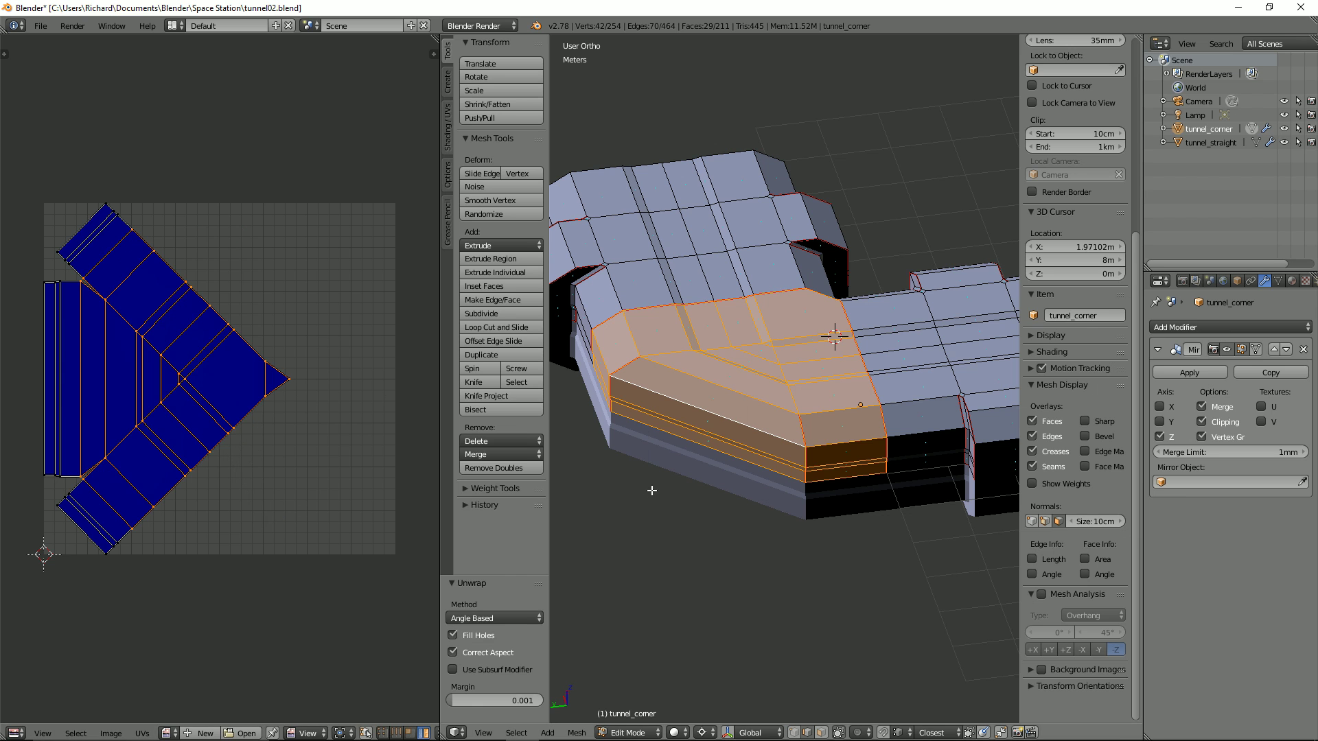
key("r")
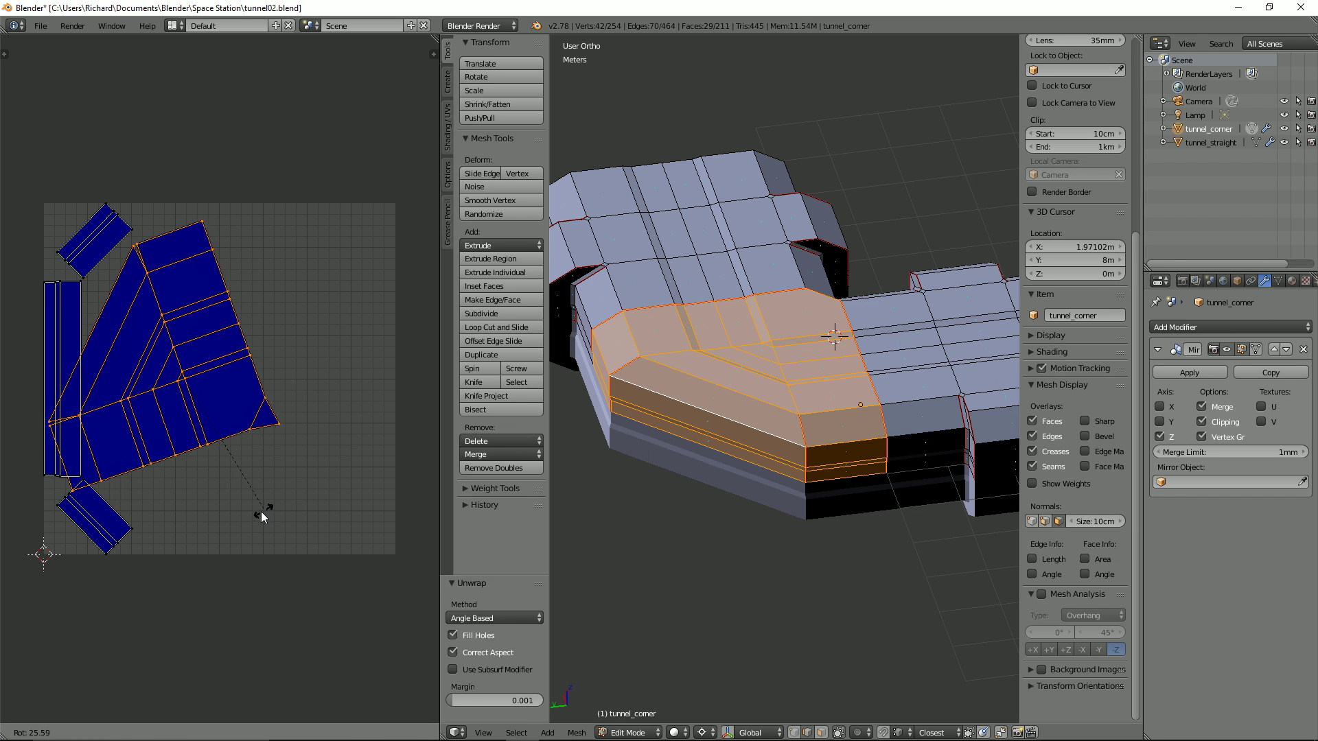
right_click(261, 512)
scroll(676, 462, "up", 3)
scroll(707, 454, "down", 2)
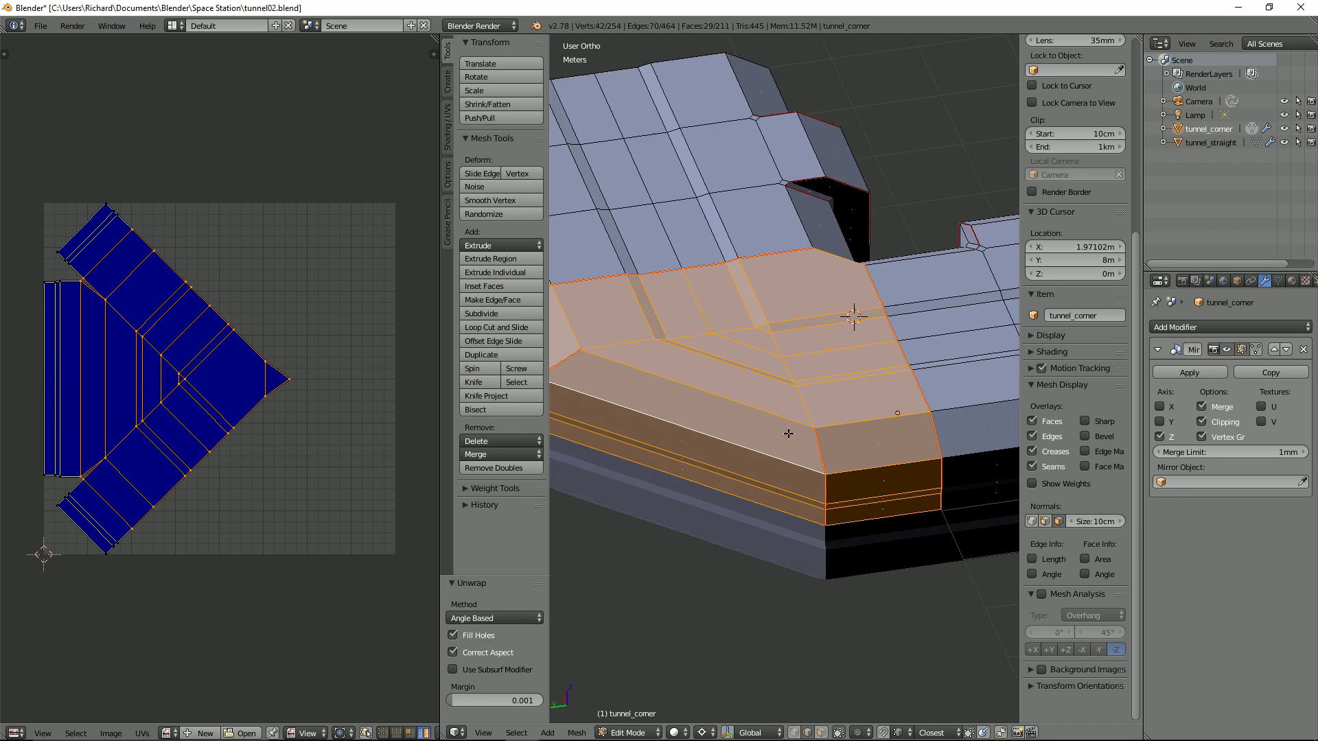
middle_click_drag(775, 438, 785, 430)
key("a")
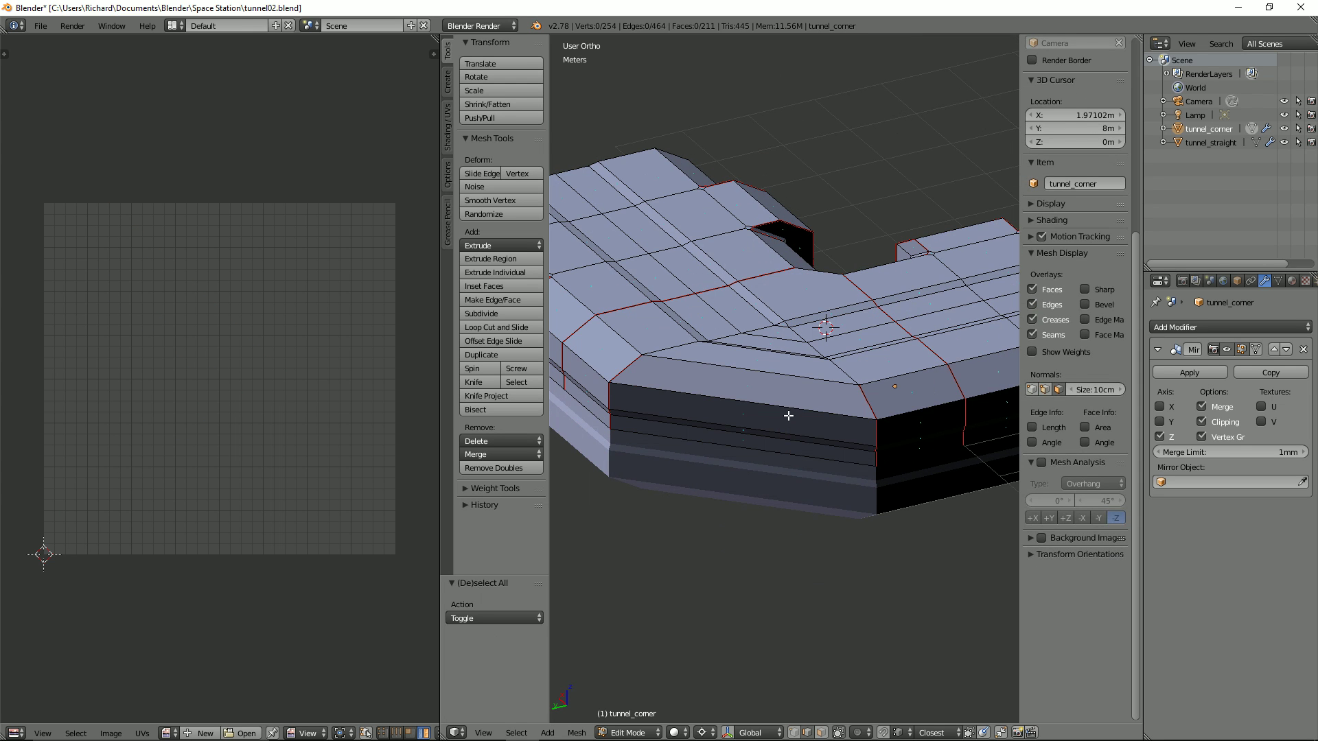
right_click(763, 408)
key("g")
right_click(757, 392)
key("z")
key("g")
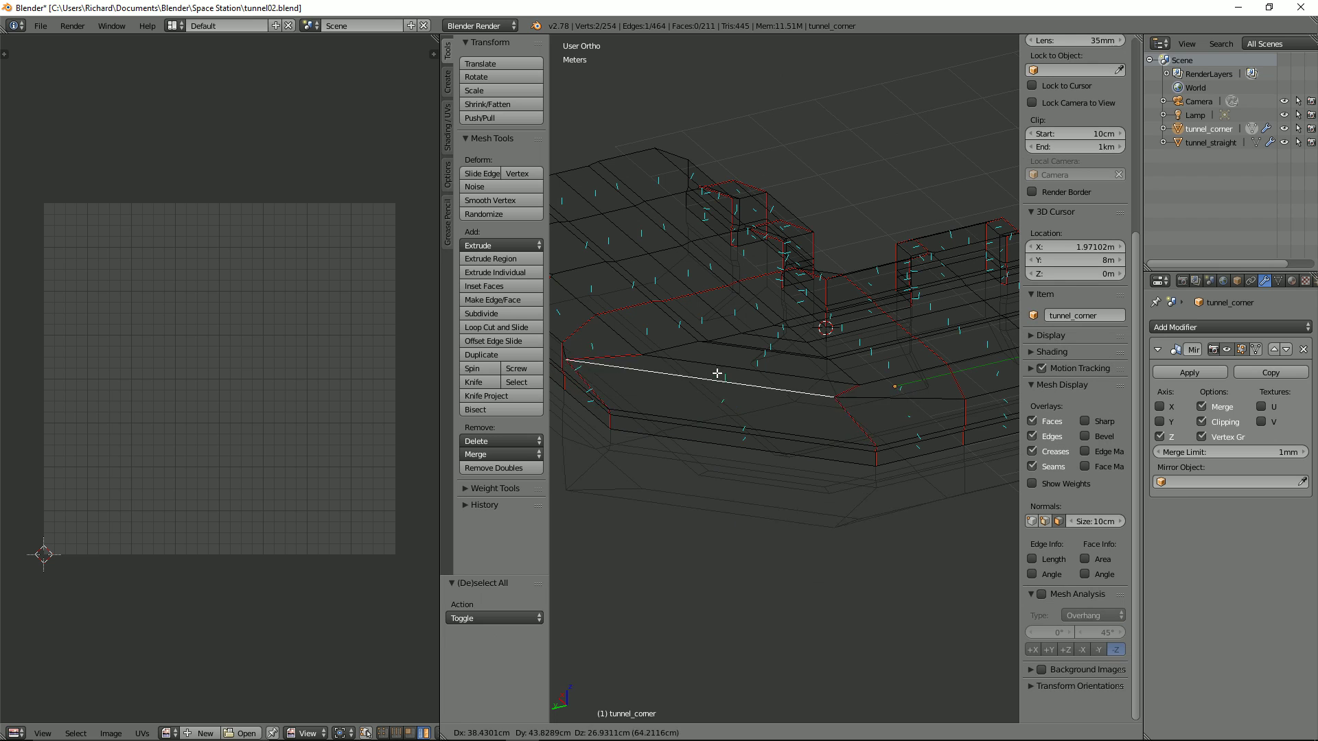
left_click(735, 385)
mouse_move(746, 385)
middle_mouse_down()
mouse_move(708, 435)
mouse_move(791, 411)
mouse_move(854, 355)
mouse_move(789, 356)
mouse_move(714, 384)
mouse_move(754, 393)
mouse_move(744, 376)
mouse_move(829, 407)
mouse_move(781, 403)
middle_mouse_up()
key("z")
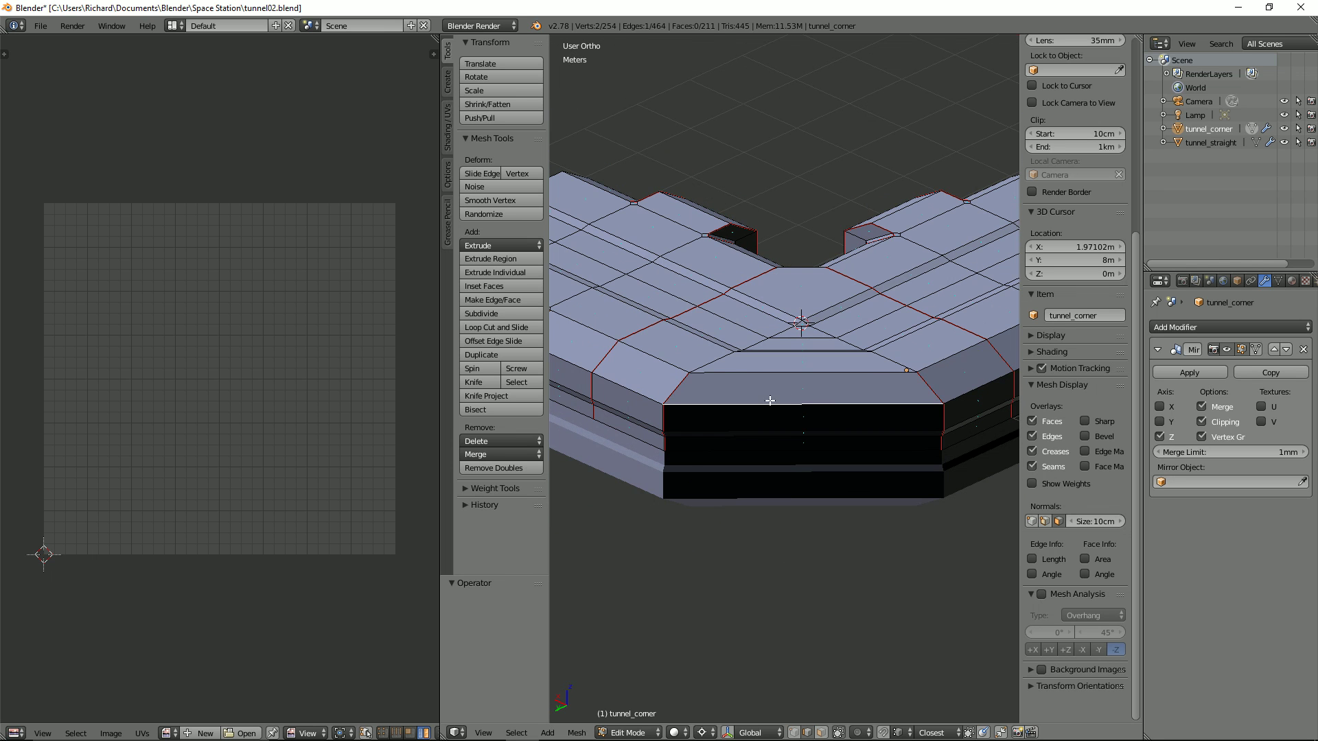
Select all corner section faces bounded by seams again and unwrap them.
key("l")
key("u")
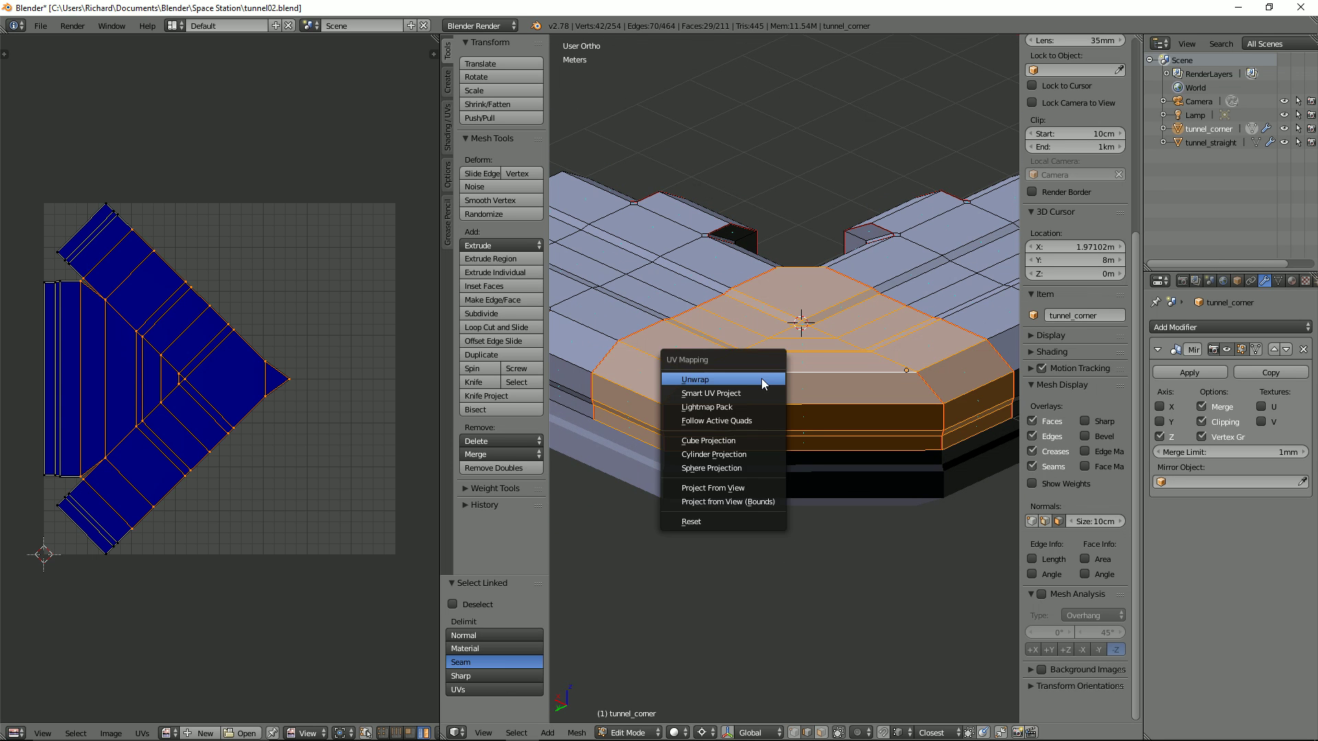
left_click(760, 377)
Rotate the corner section's whole UV island by about 44°, scale it to 0.716 and move it into the UV square's lower-right corner.
key("a")
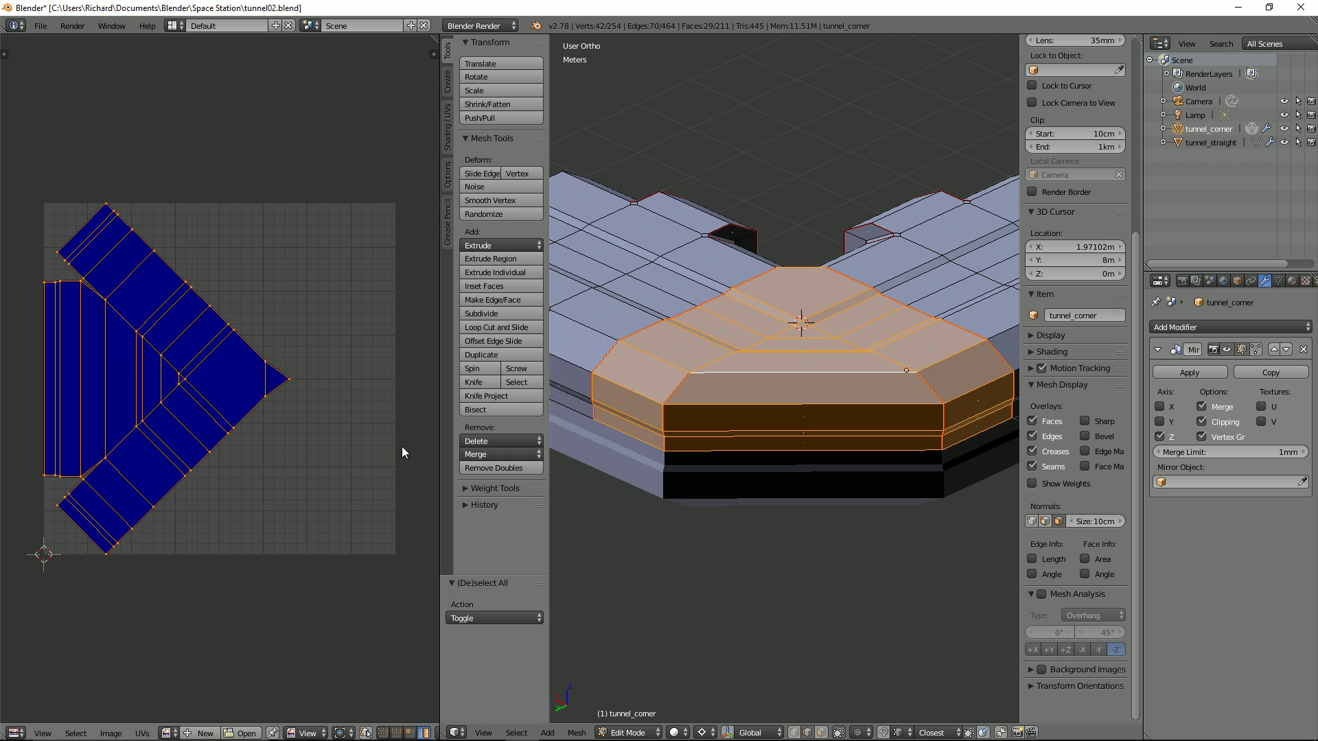
key("r")
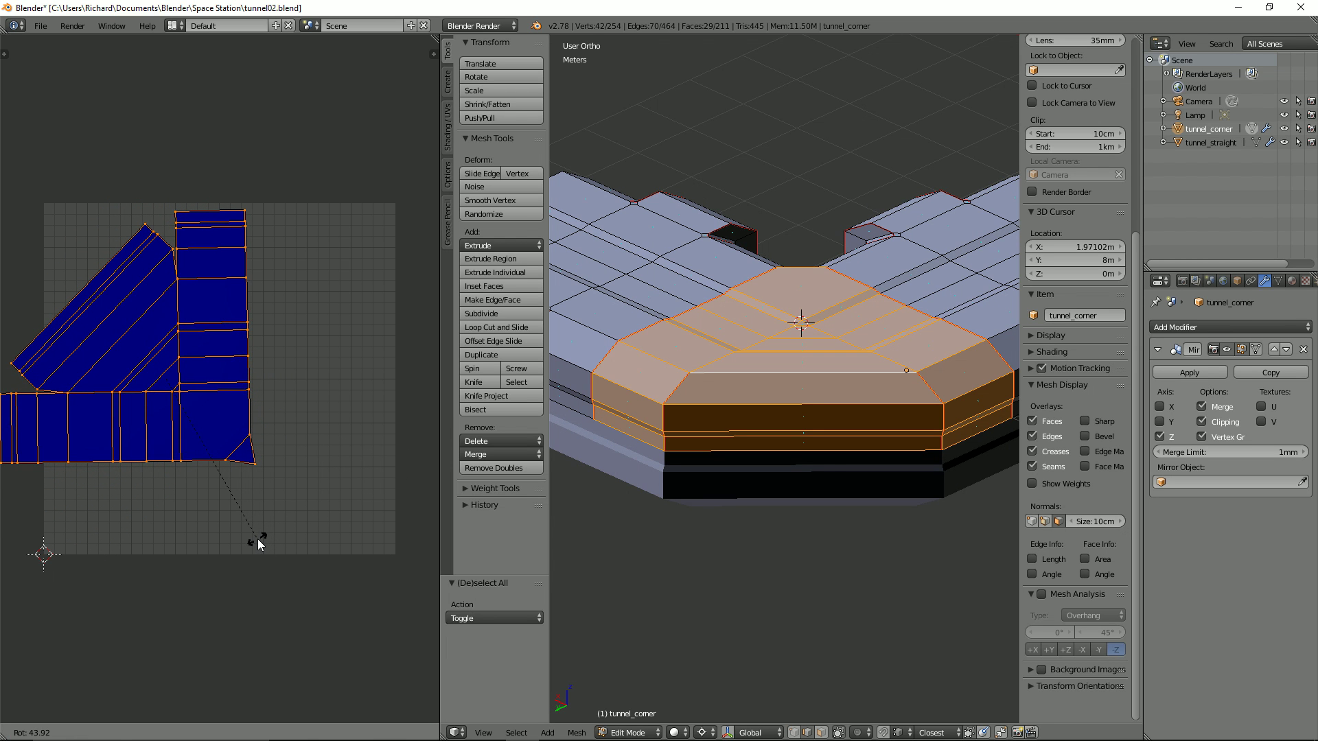
left_click(257, 539)
key("g")
left_click(410, 624)
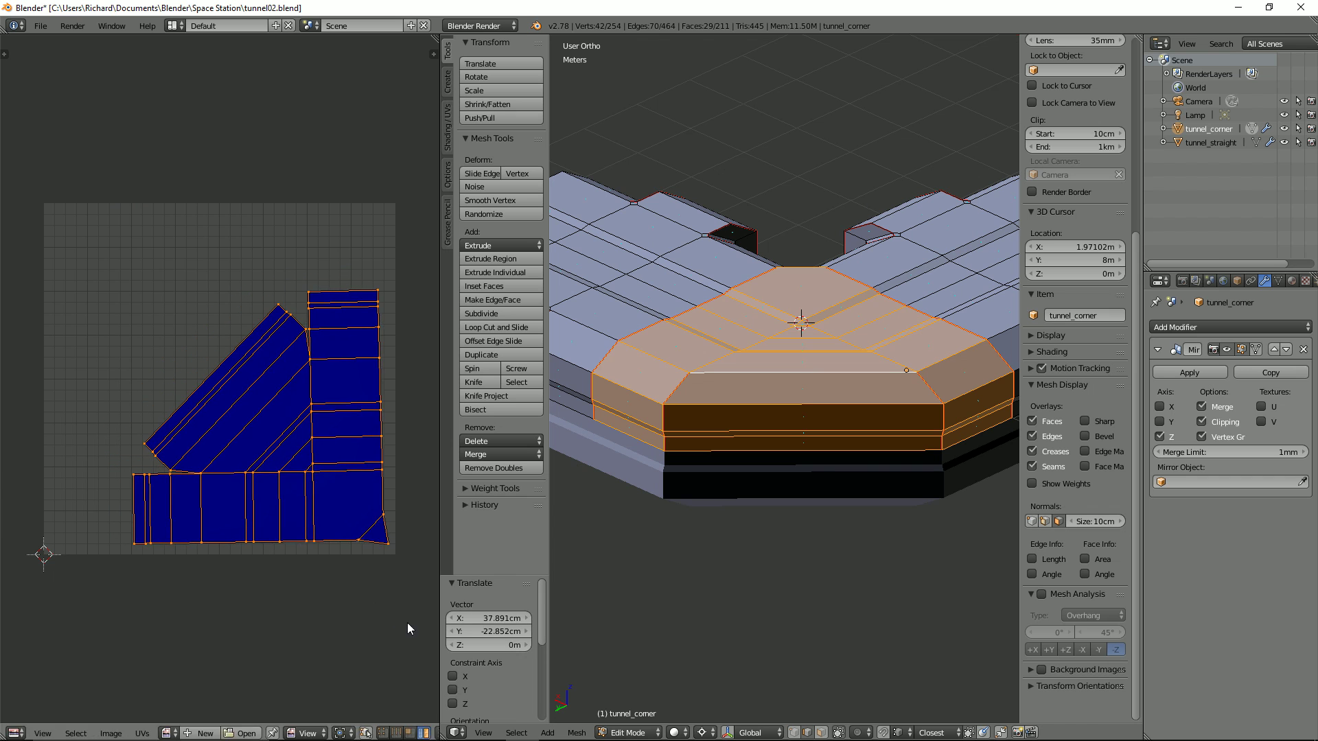
key("s")
left_click(359, 577)
key("g")
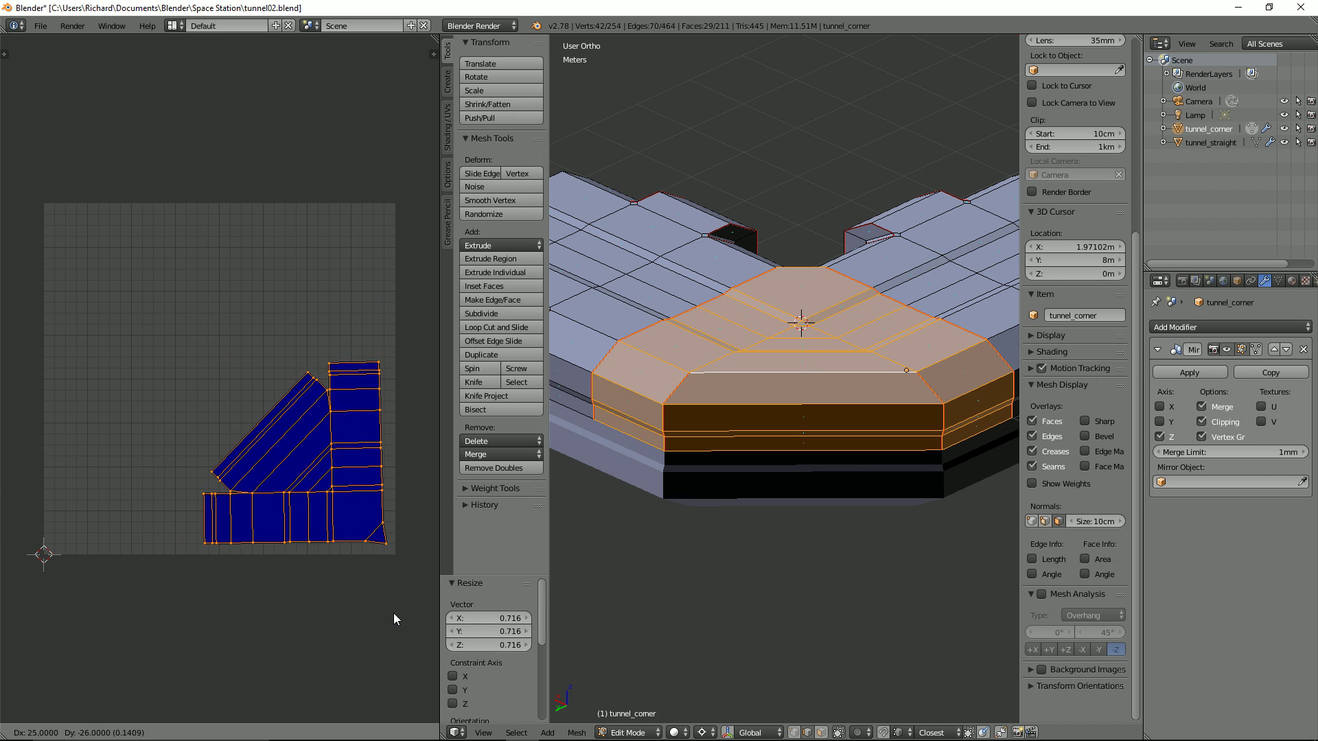
left_click(396, 615)
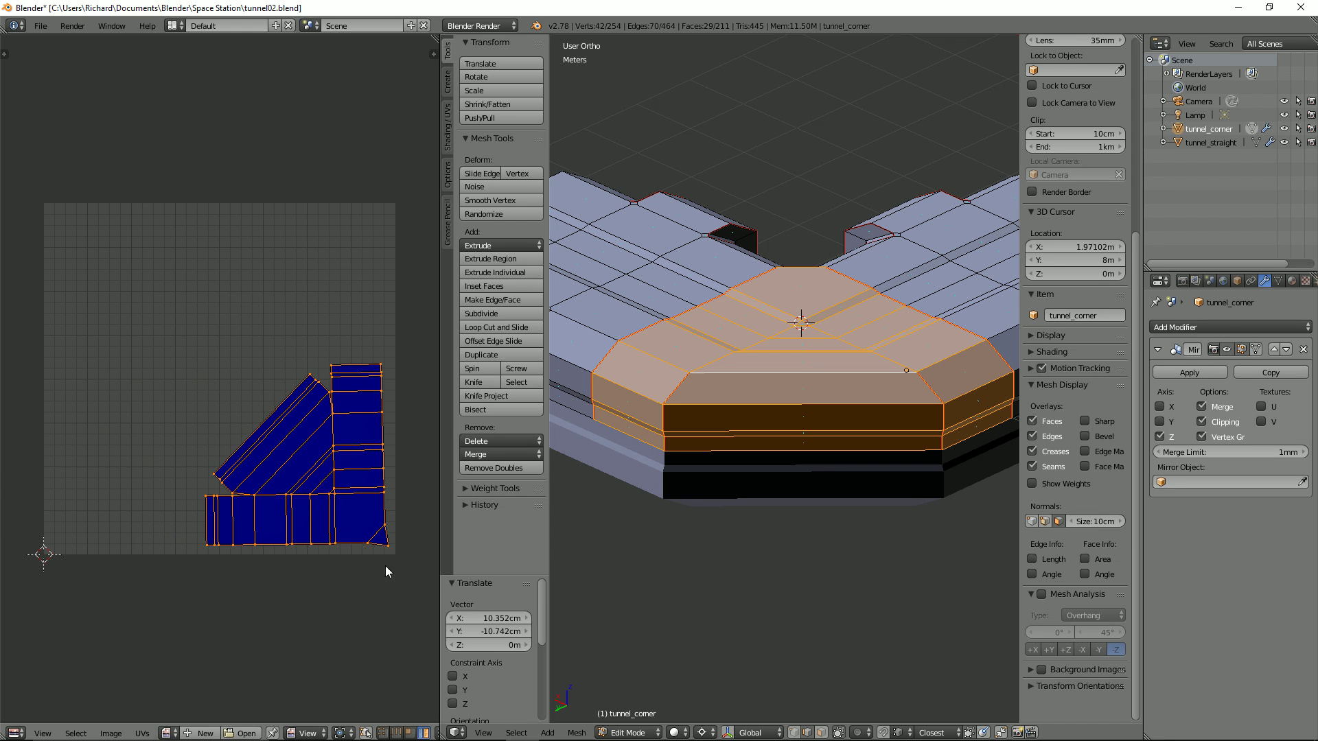
Show the whole mesh's UVs, scale only the corner section's island to 0.939 and shift it slightly towards the lower-right corner.
key("a")
scroll(405, 415, "up", 2)
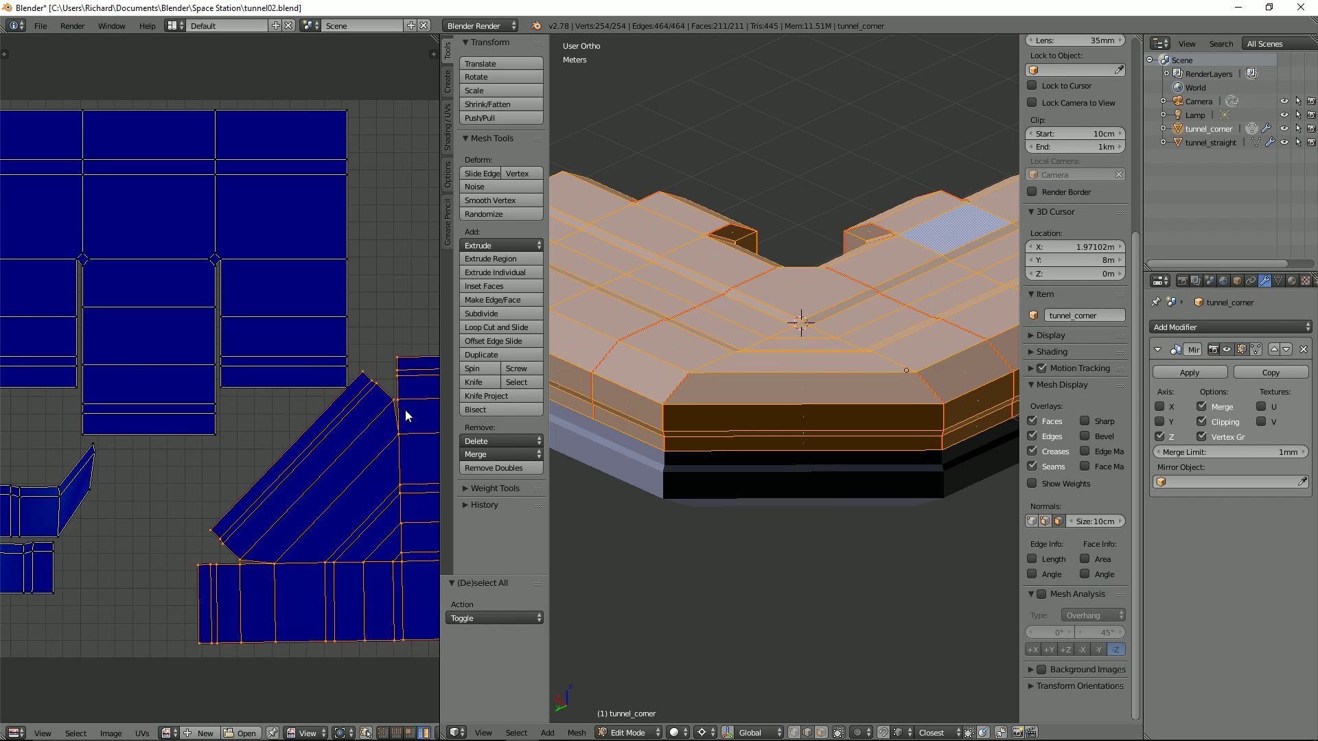
middle_click_drag(402, 392, 385, 331)
scroll(384, 341, "down", 3)
scroll(413, 360, "up", 2)
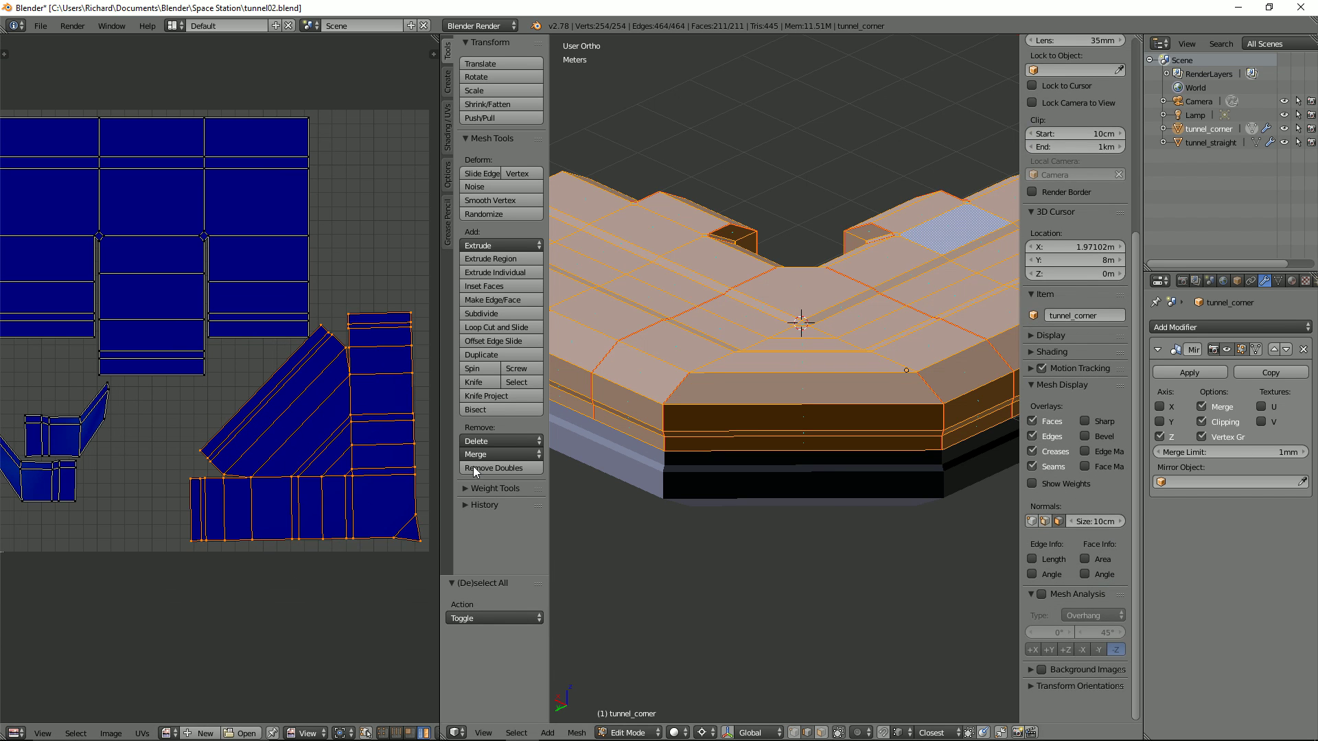
key("s")
left_click(341, 481)
key("g")
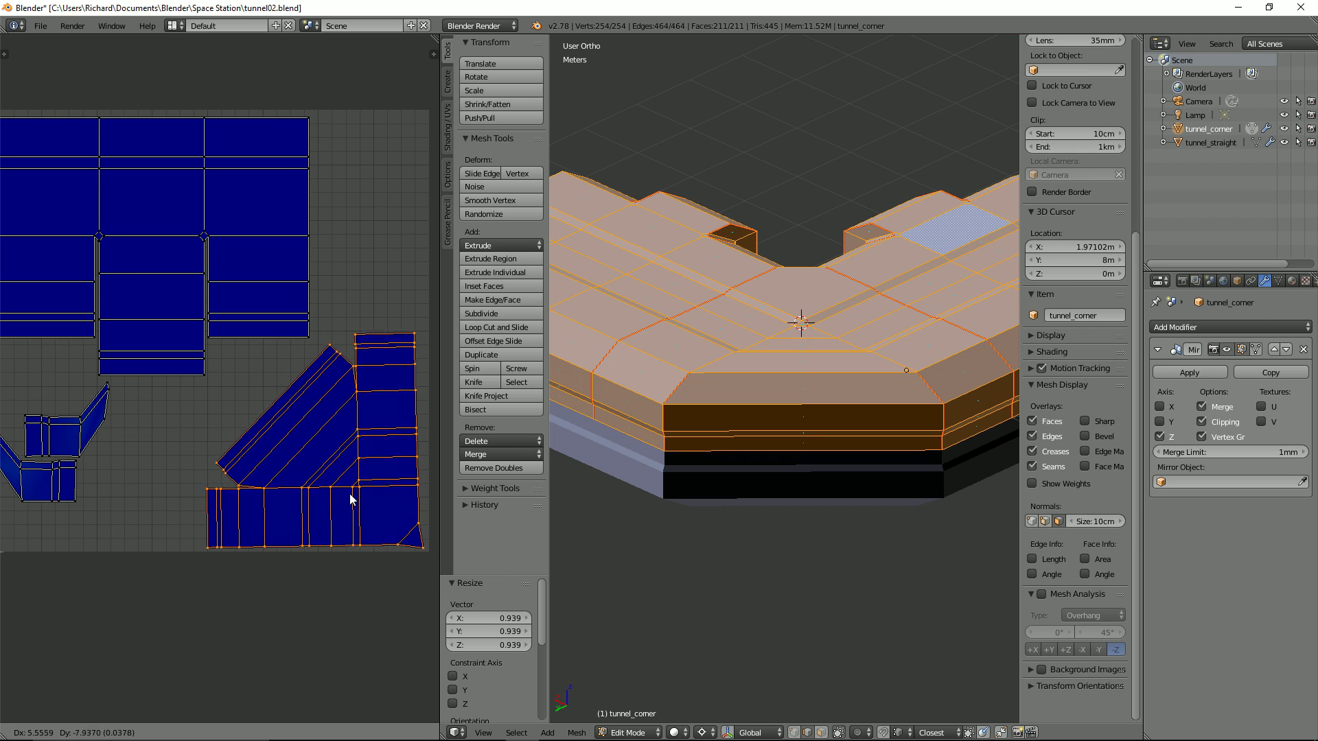
left_click(348, 484)
Straighten the corner section's UV island with a 1.082° rotation and save over tunnel02.blend.
scroll(343, 485, "down", 2)
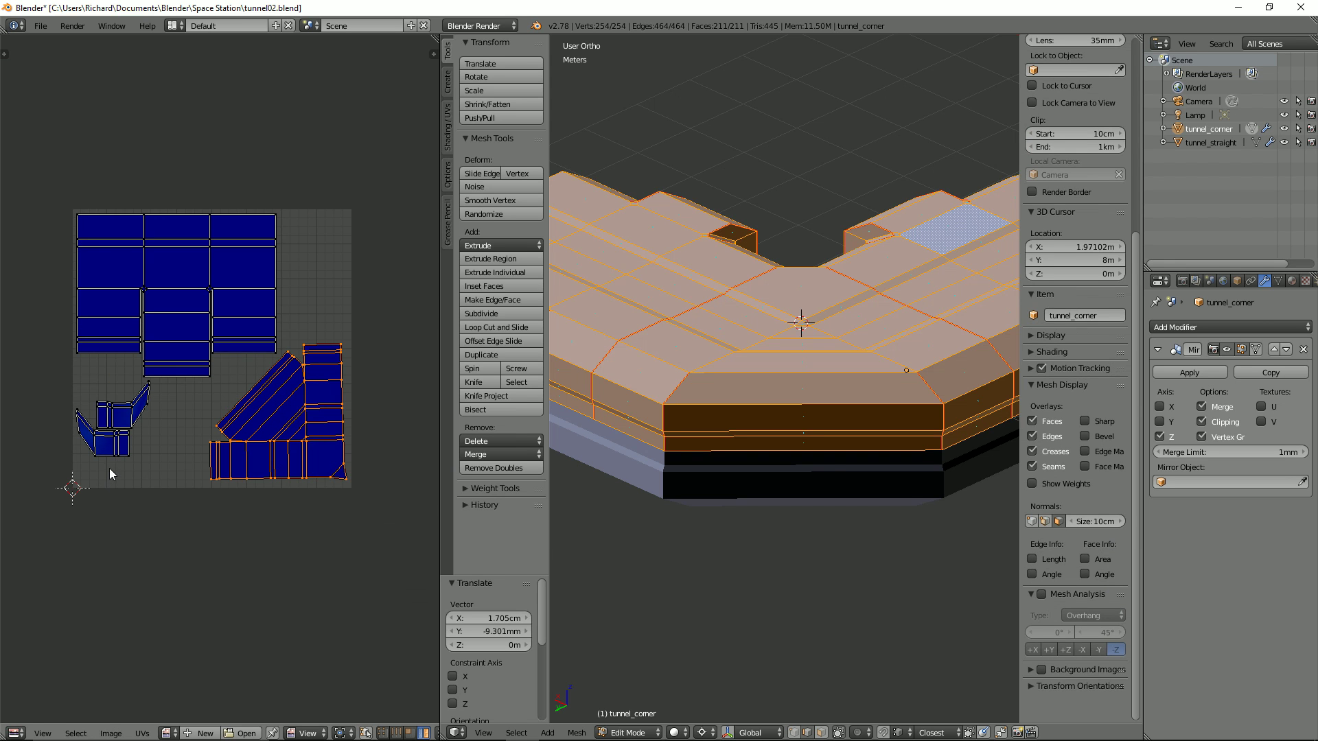
key("r")
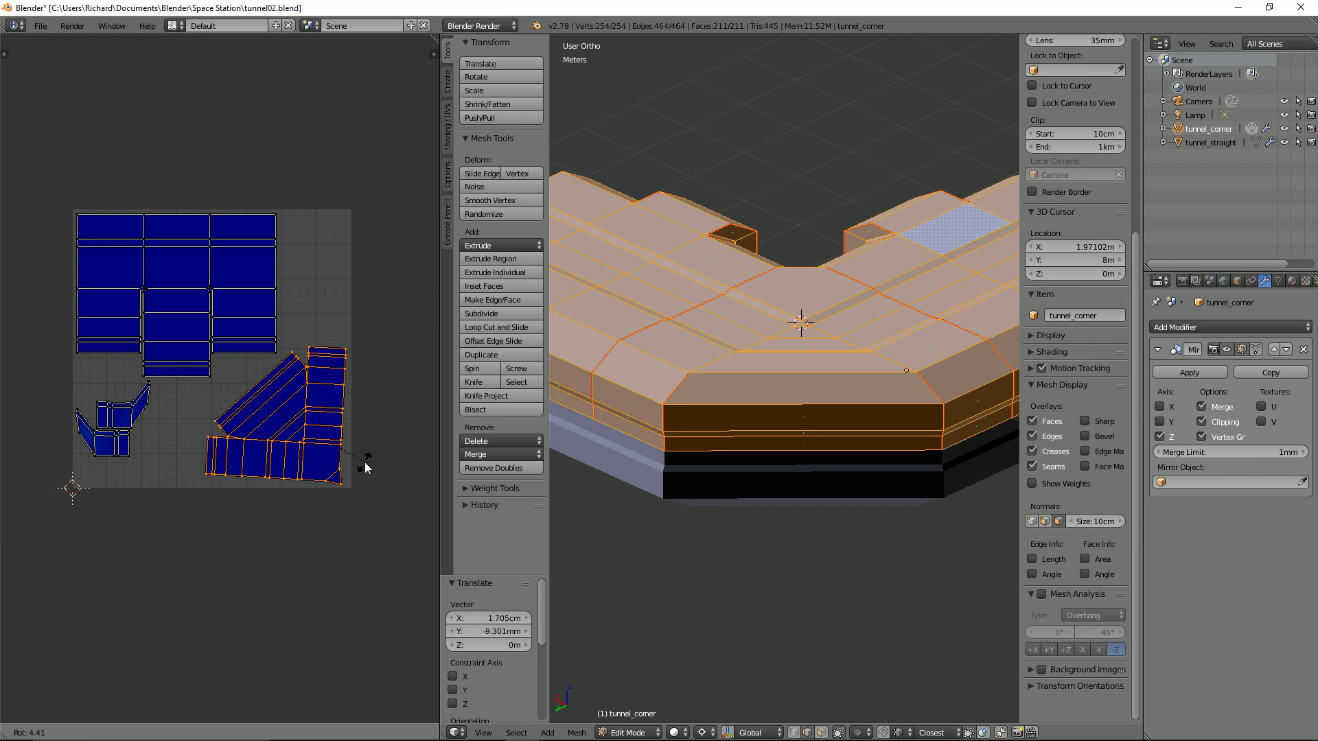
left_click(368, 461)
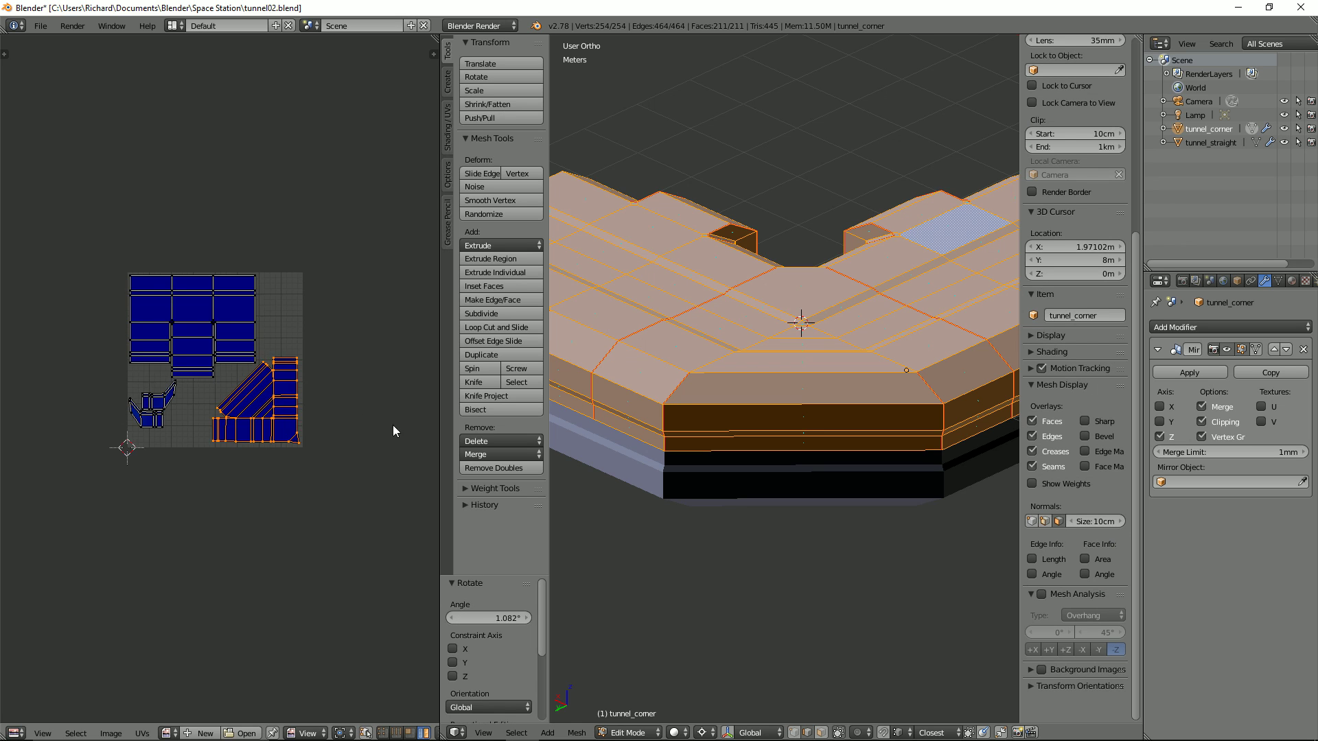
scroll(333, 410, "up", 1)
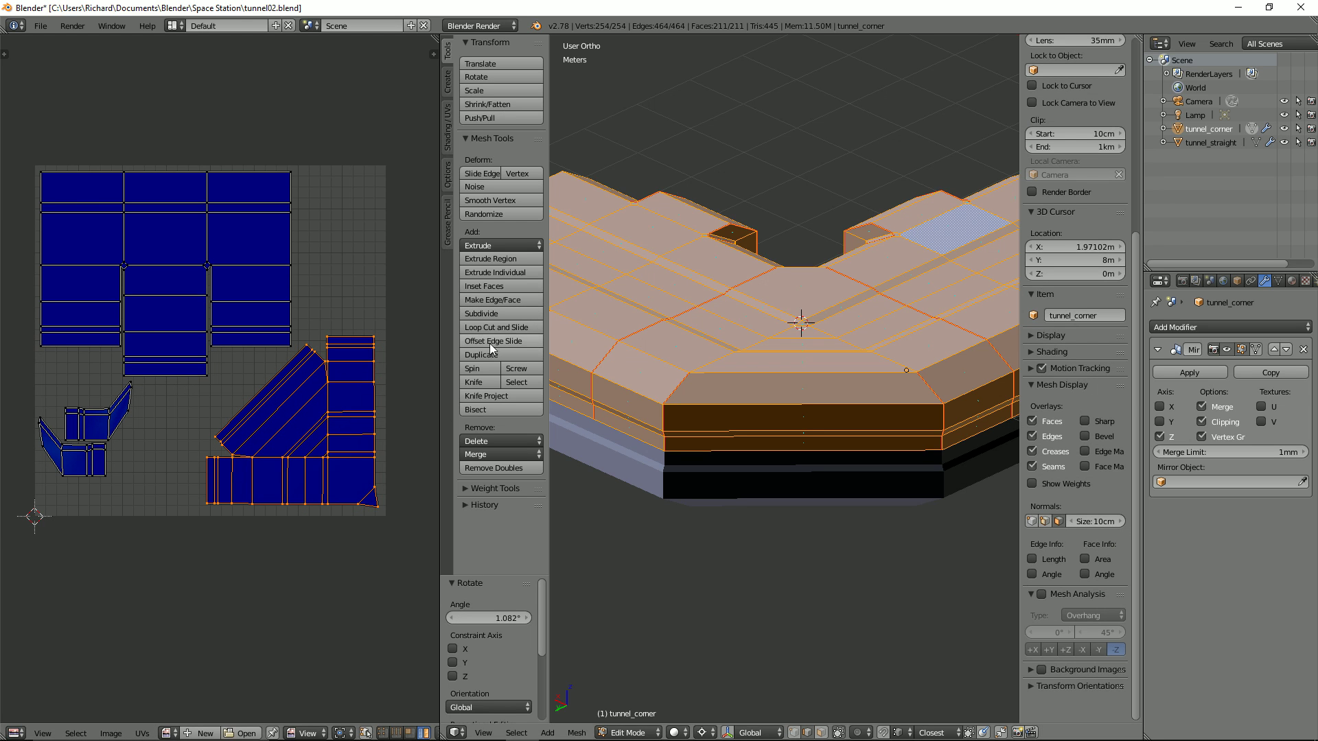
key("ctrl+s")
left_click(554, 341)
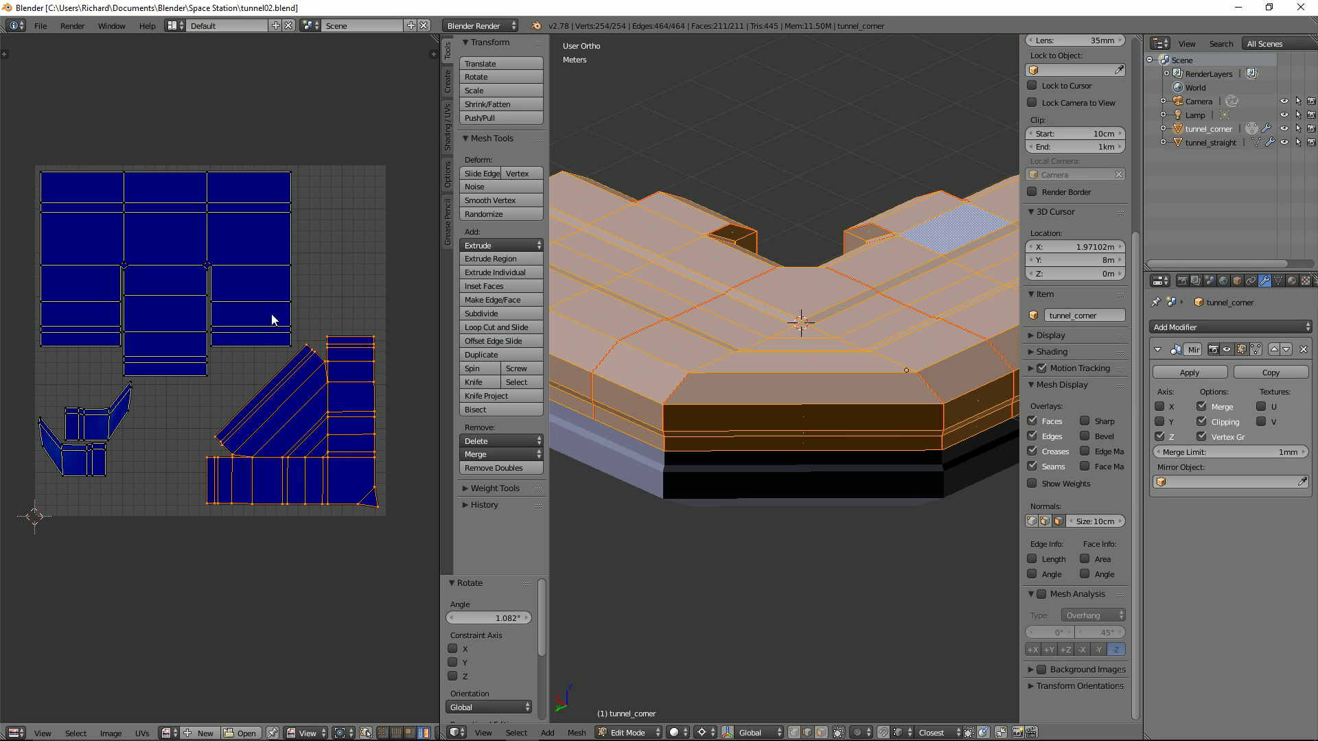
Deselect the whole mesh, save the file again and return to Object Mode.
scroll(320, 310, "up", 1)
scroll(316, 309, "down", 2)
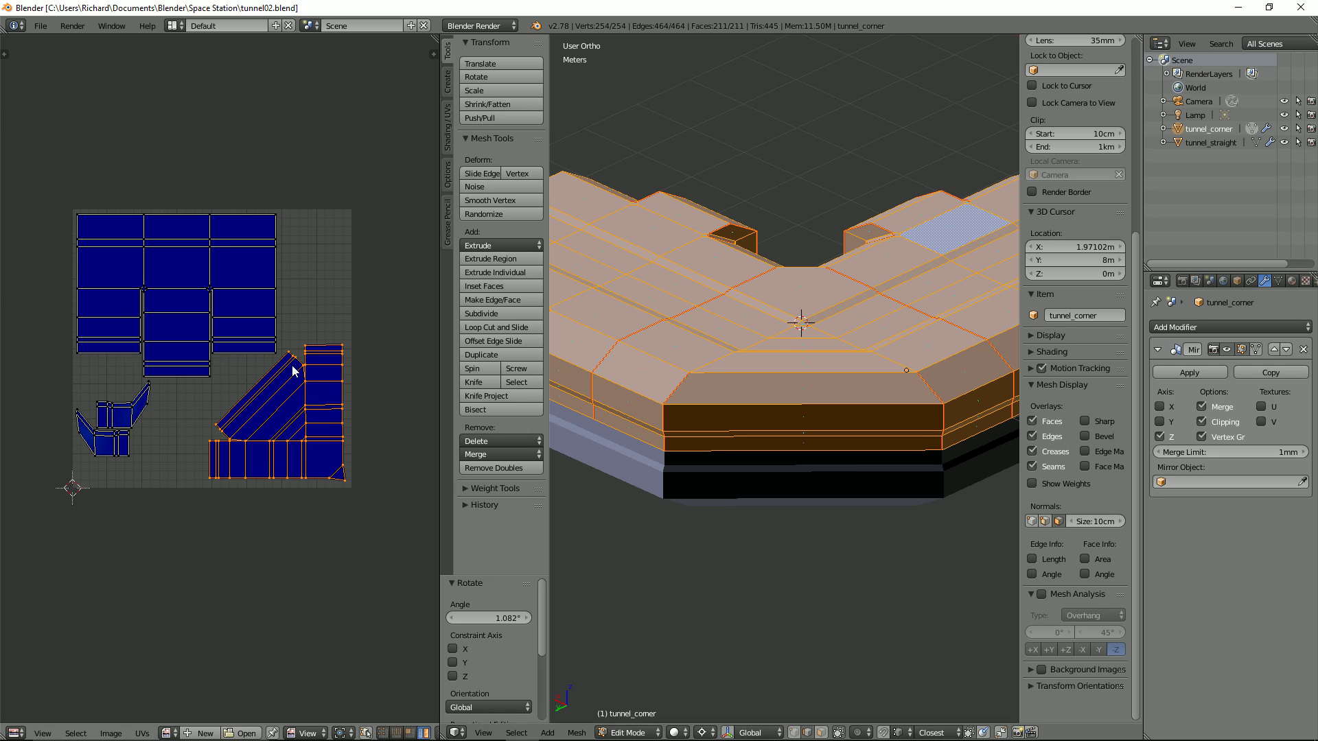
middle_click_drag(850, 271, 752, 323)
key("a")
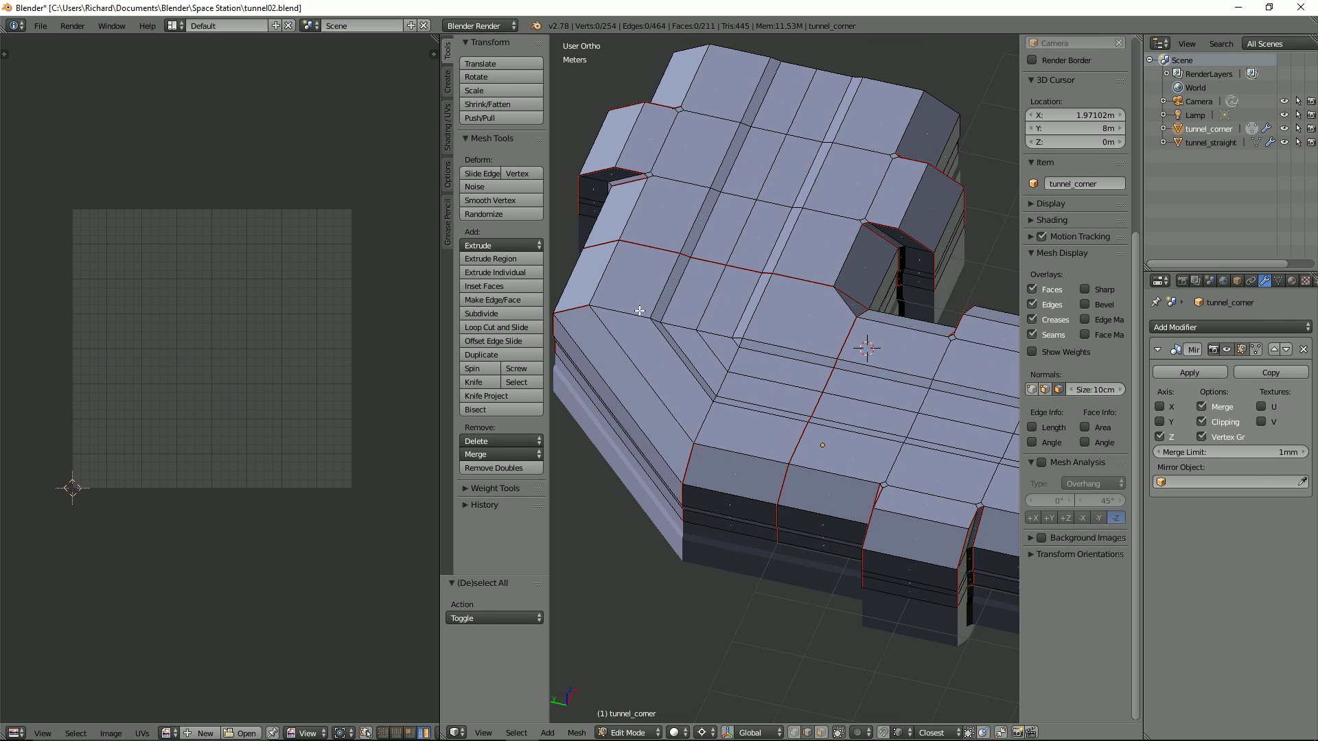
left_click(41, 25)
left_click(58, 131)
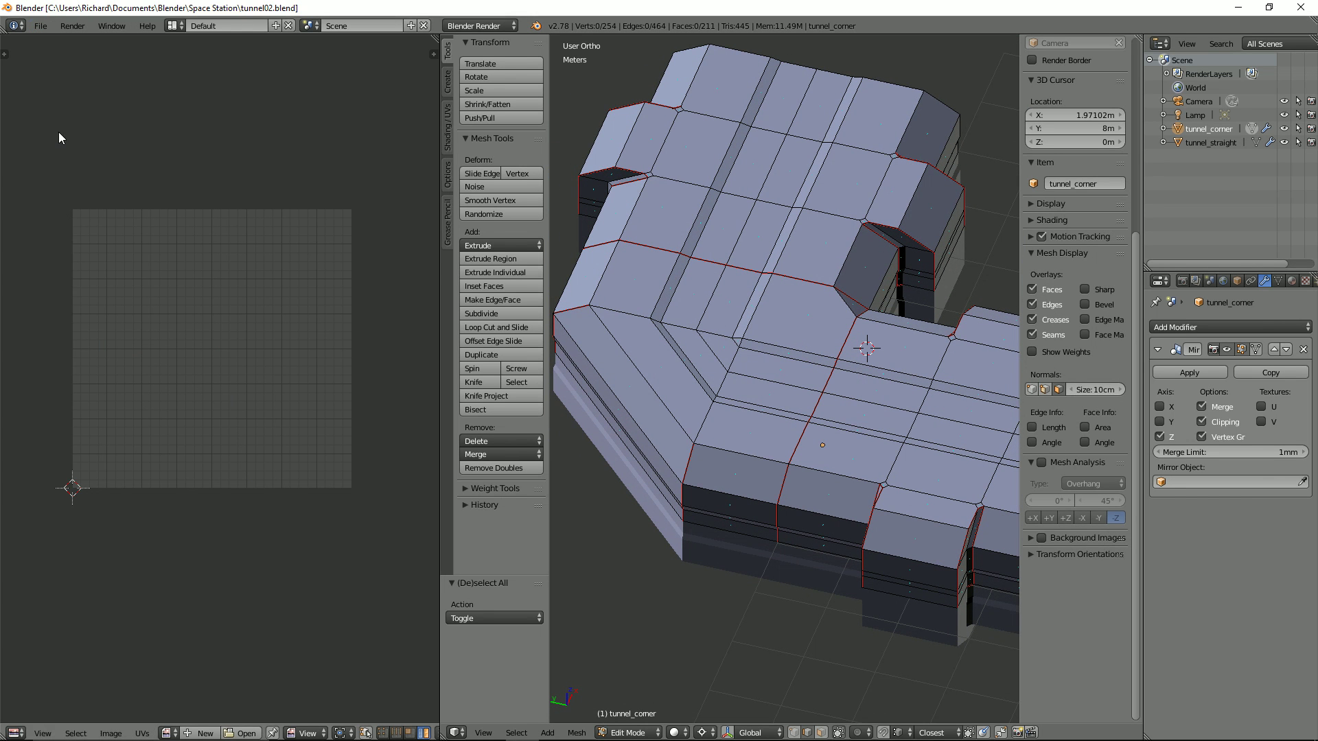
key("Tab")
scroll(732, 318, "down", 3)
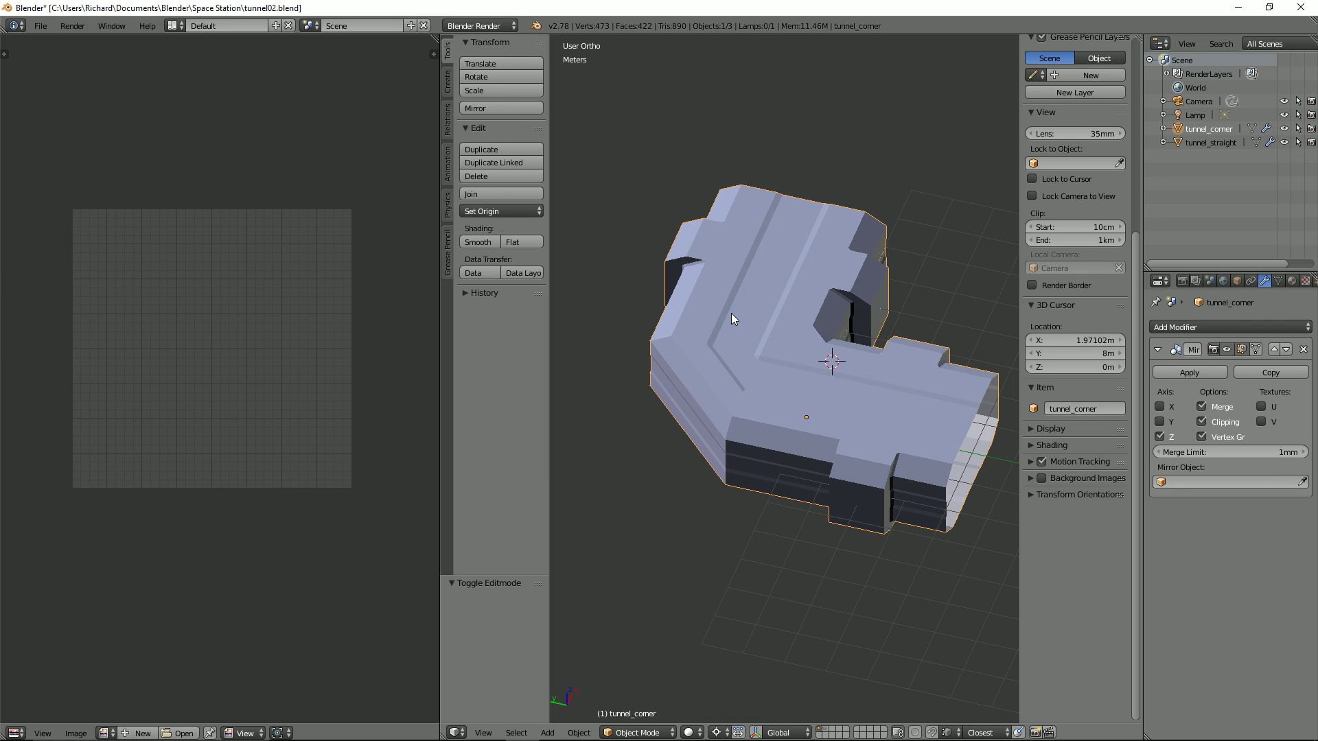
Export only the selected tunnel corner as tunnel_corner.fbx in the Space Station folder, with Selected Objects and Apply Transform enabled.
left_click(41, 25)
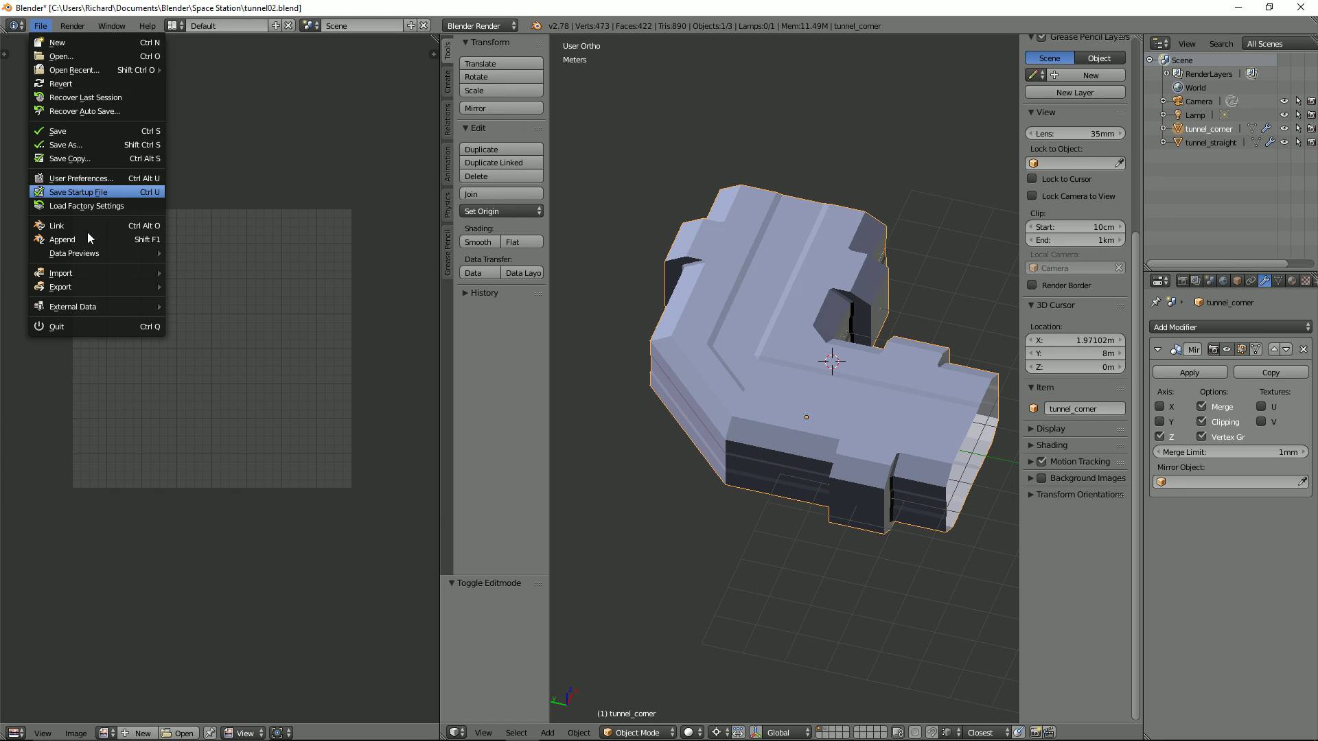
mouse_move(93, 287)
left_click(192, 329)
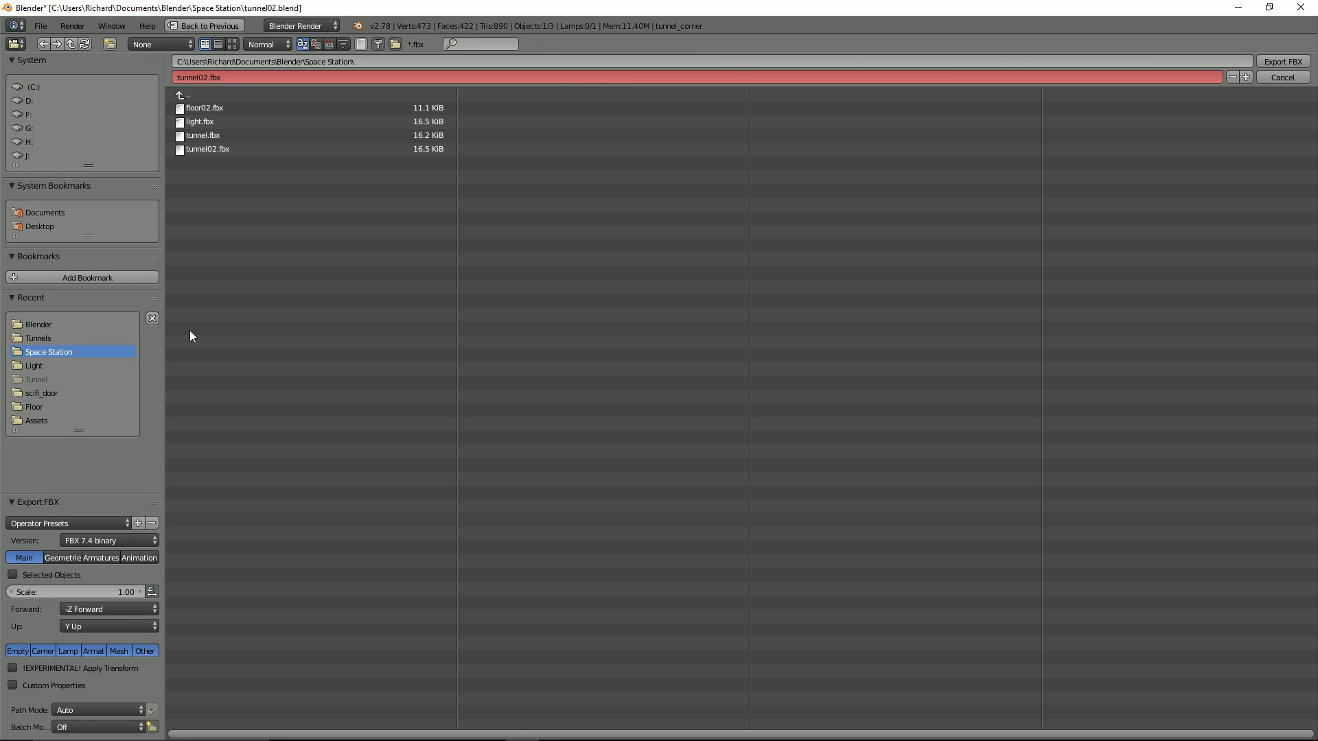
left_click(218, 77)
type("tu")
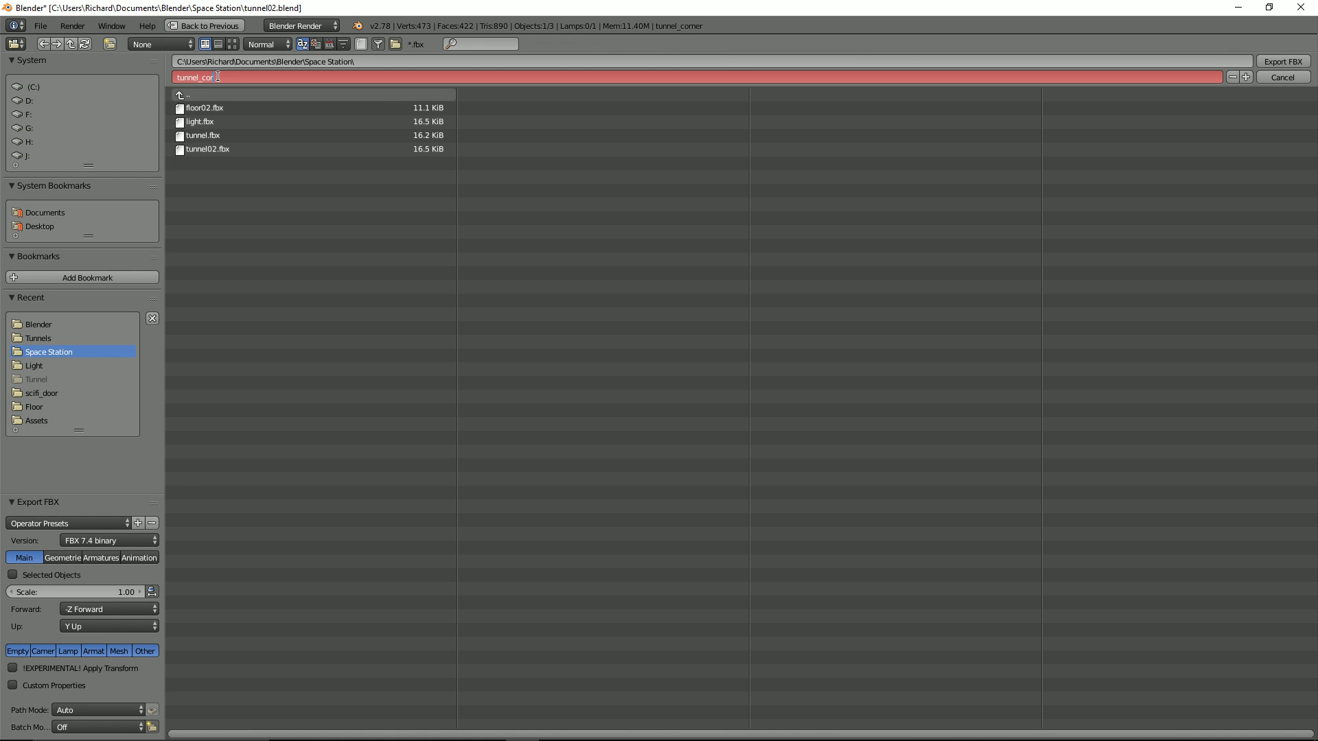
key("Return")
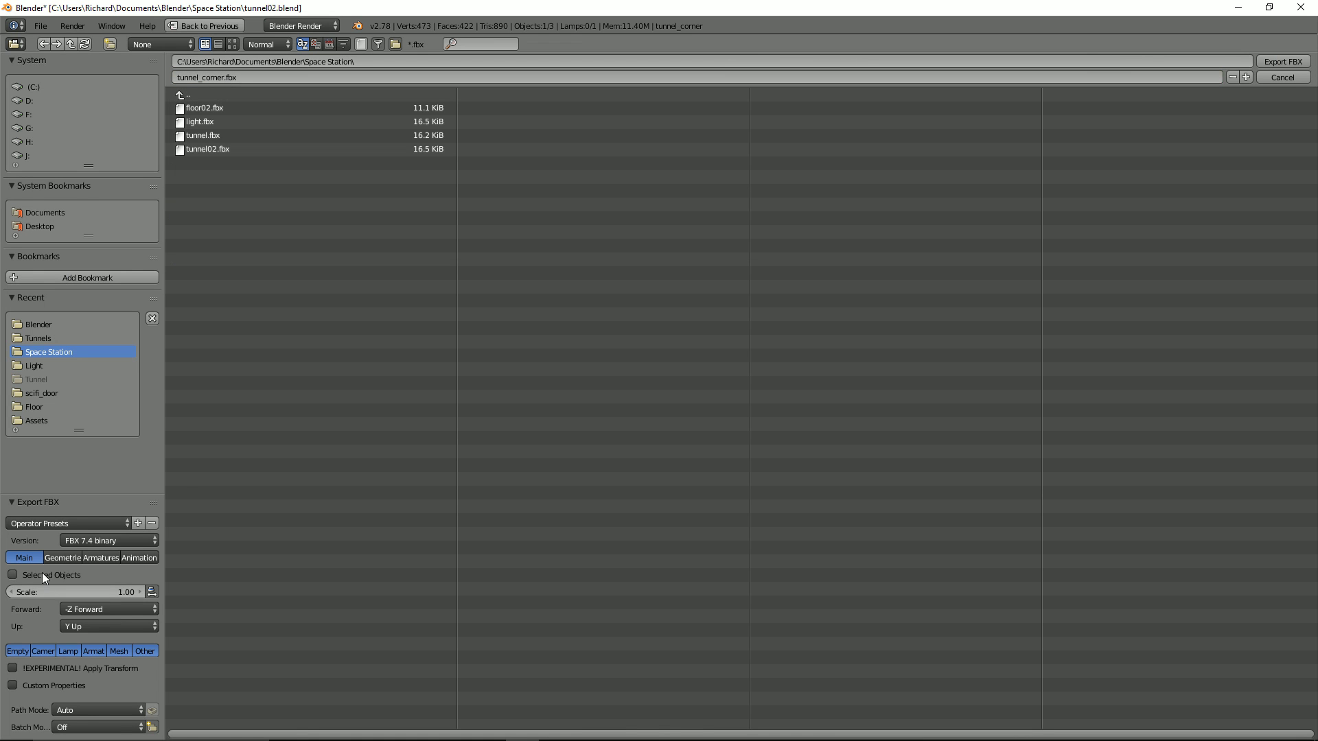
left_click(51, 667)
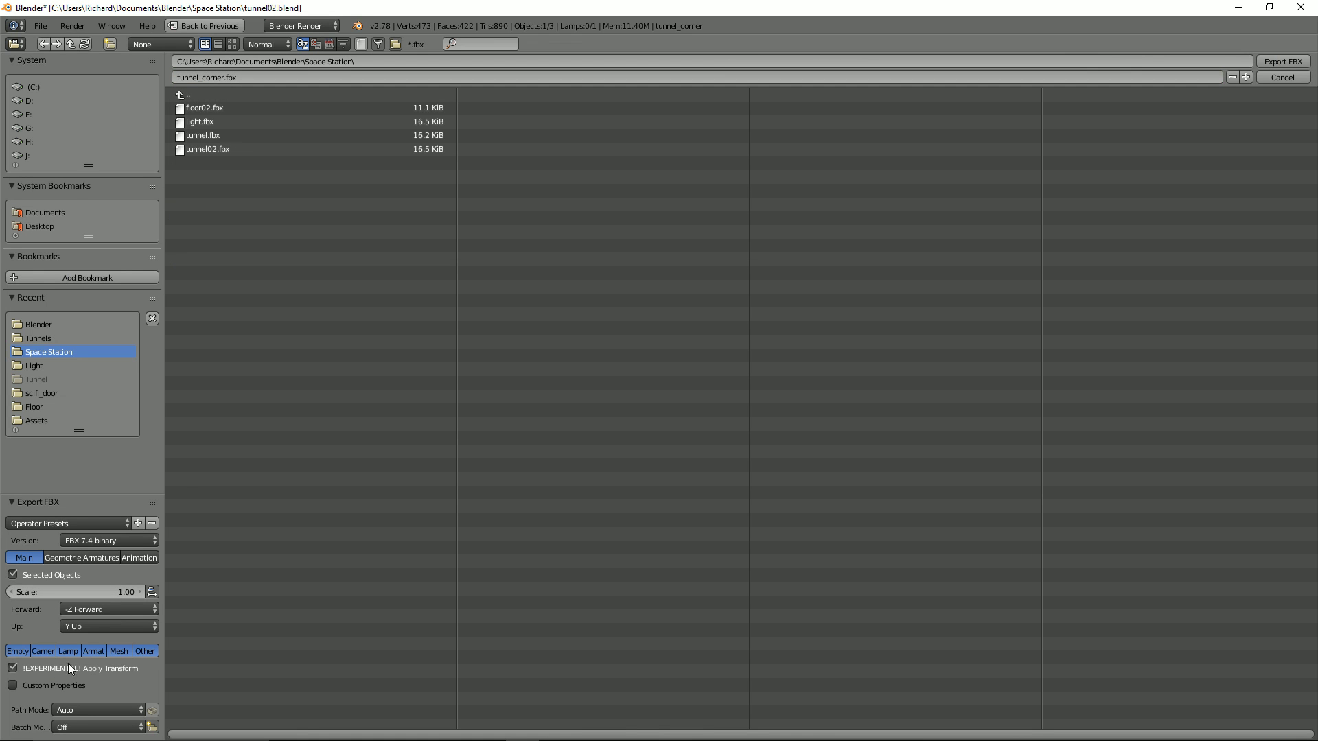
left_click(1276, 63)
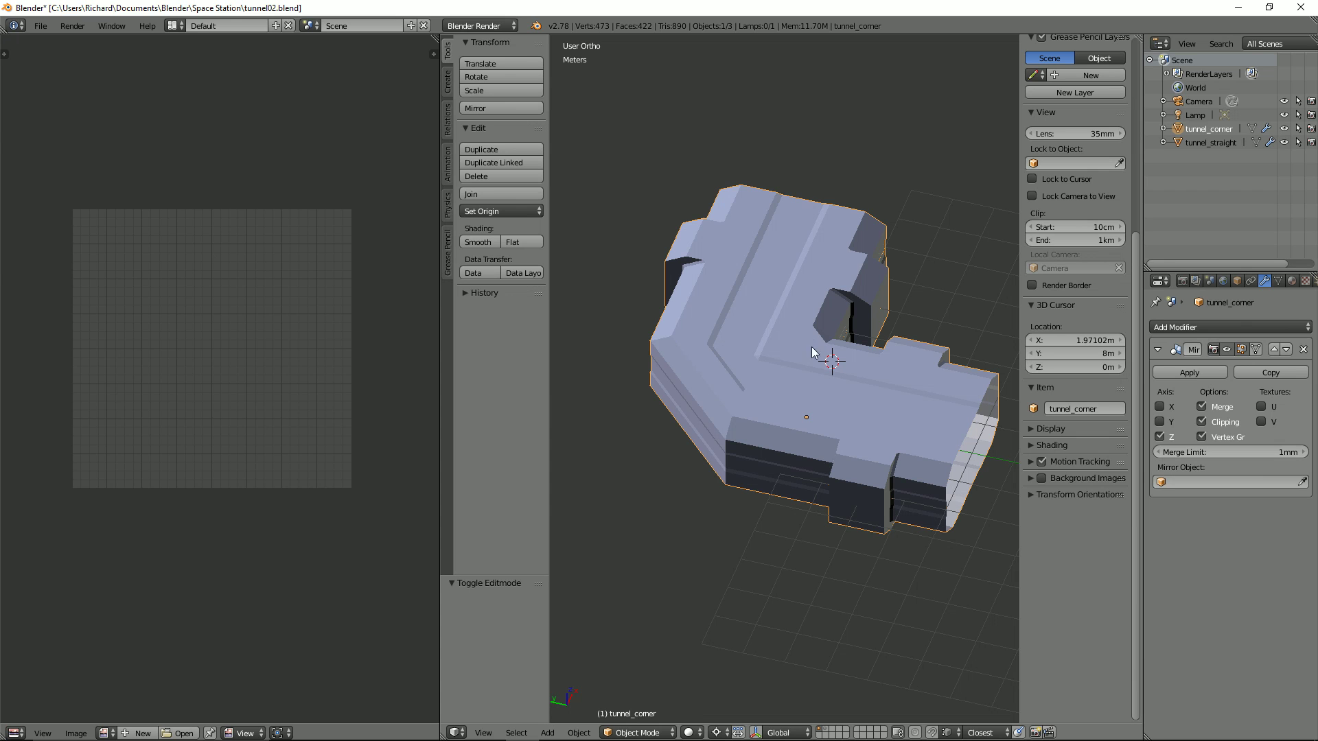
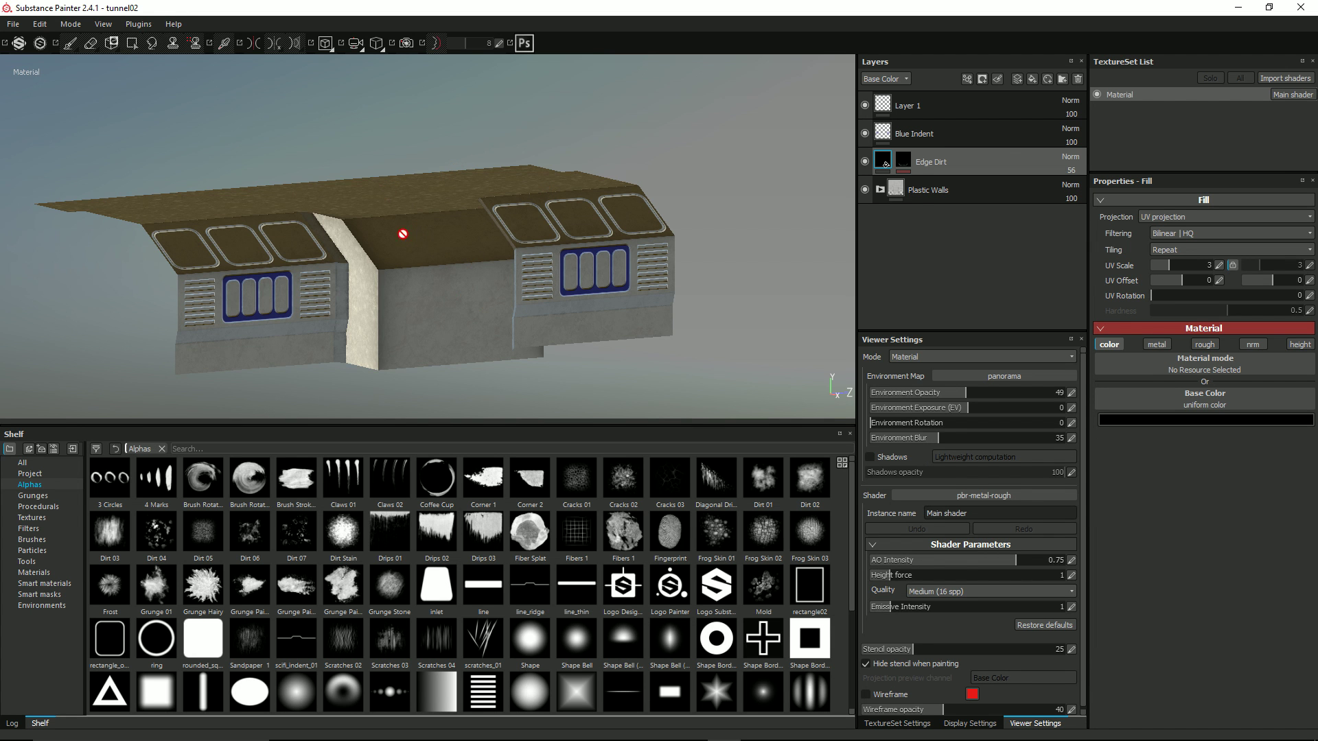
Switch to the tunnel02 project in Substance Painter and move the Edge Dirt layer to the top of the Plastic Walls folder.
mouse_move(367, 238)
left_mouse_down("alt")
mouse_move(436, 197)
mouse_move(483, 224)
mouse_move(403, 254)
mouse_move(350, 220)
mouse_move(356, 206)
mouse_move(374, 221)
mouse_move(364, 242)
left_mouse_up("alt")
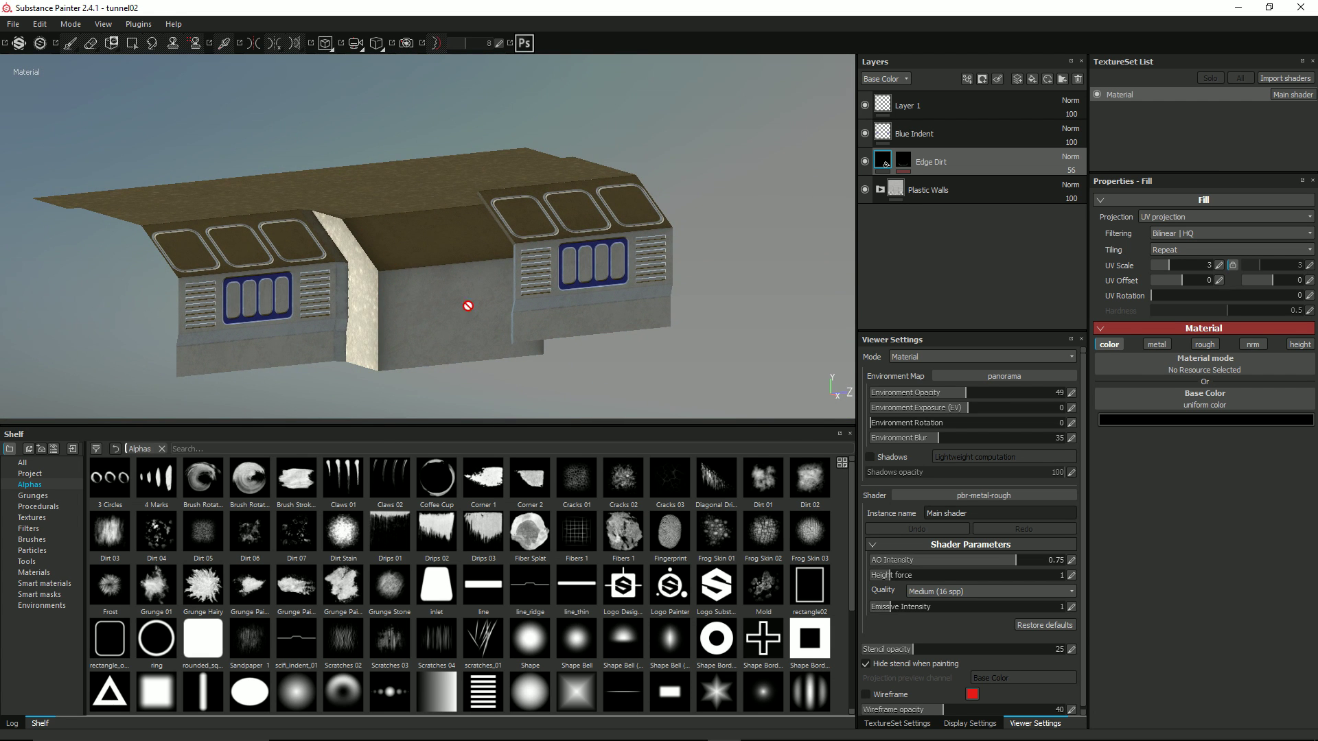
left_click_drag(447, 291, 406, 286, "alt")
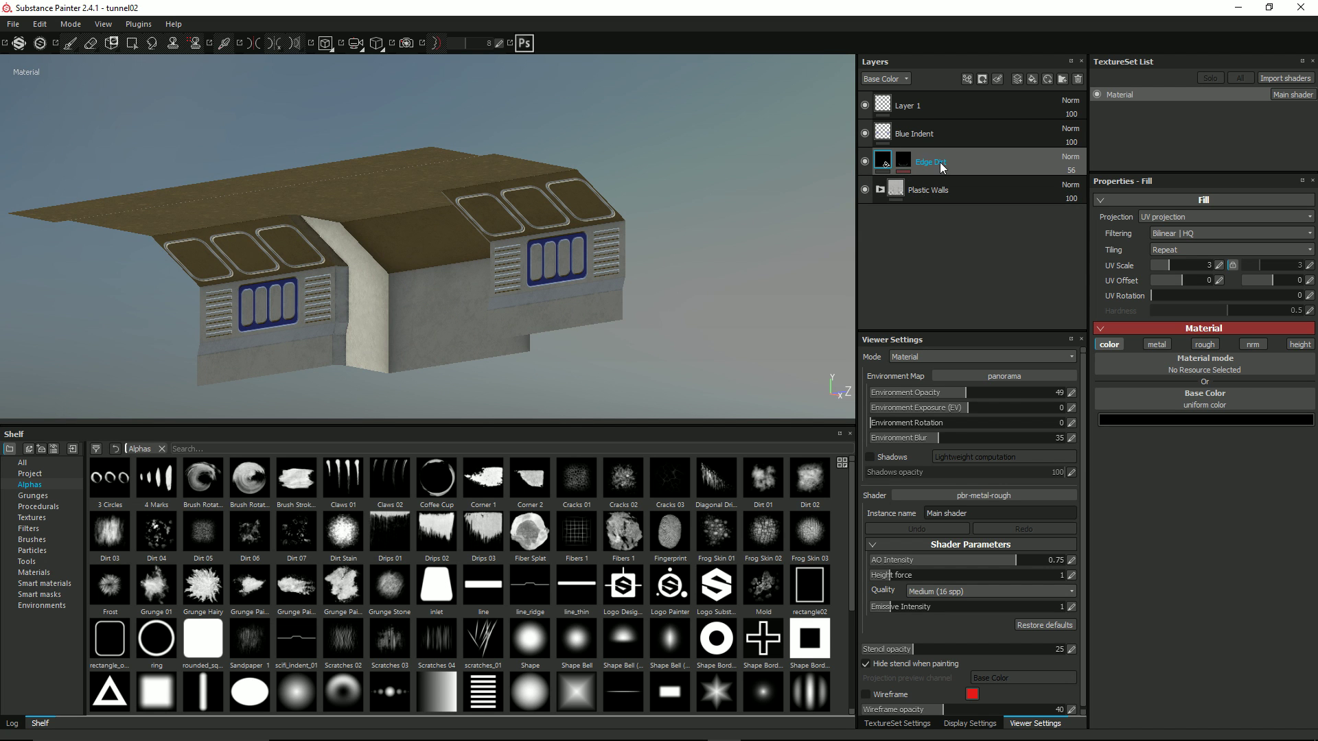
left_click(881, 189)
left_click_drag(942, 165, 947, 204)
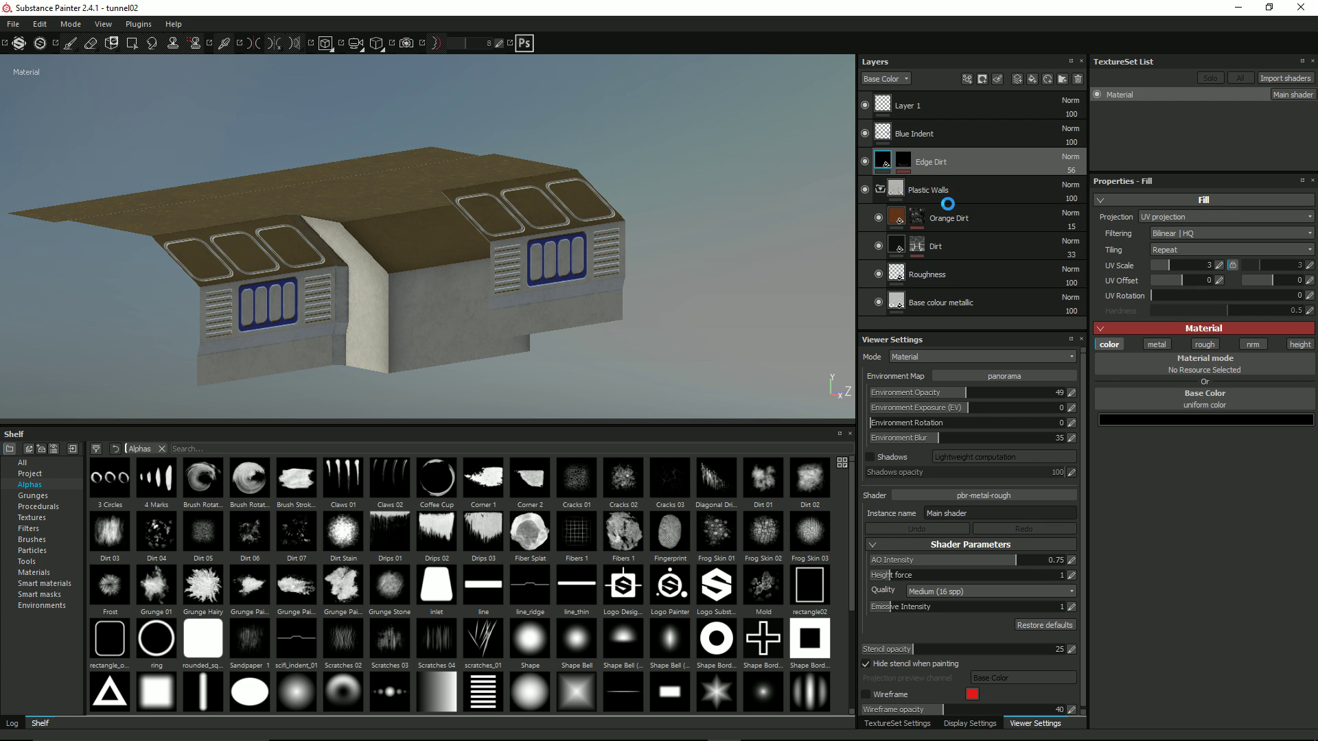
scroll(443, 274, "up", 5)
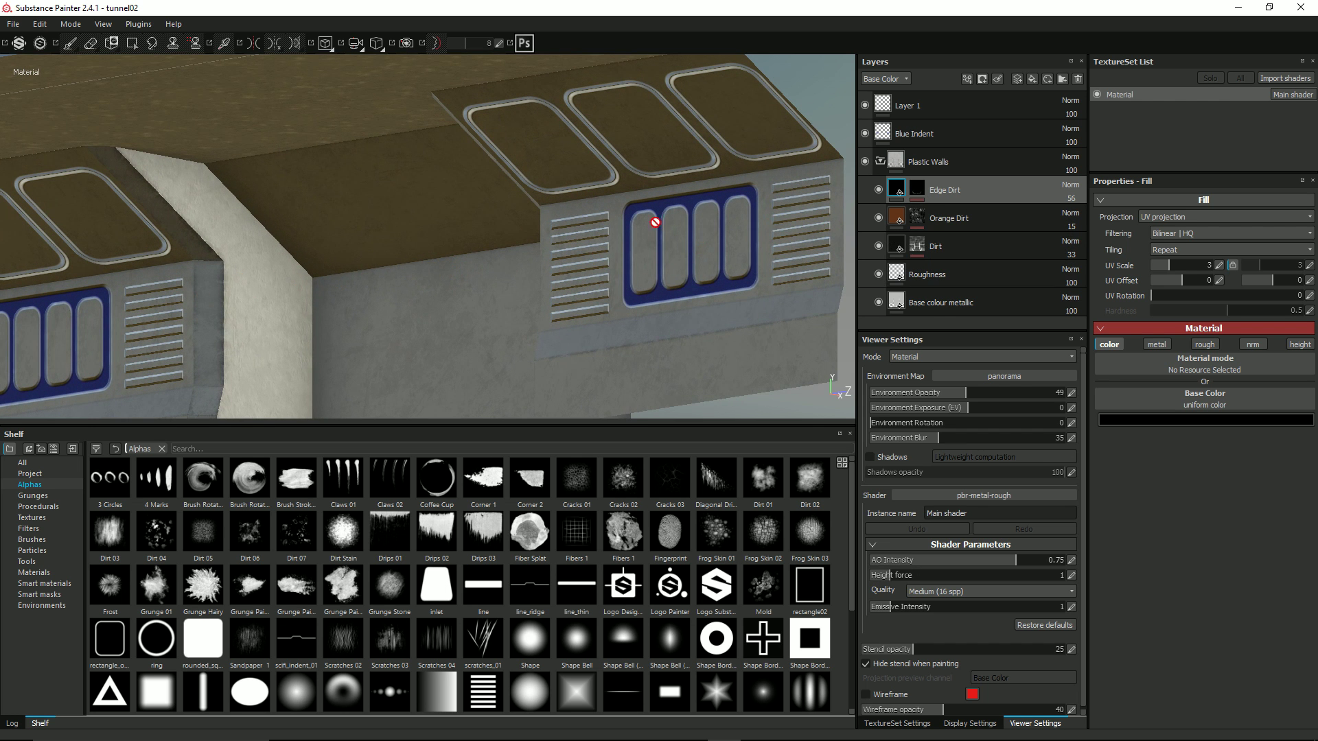
scroll(237, 243, "down", 3)
left_click_drag(237, 245, 302, 273, "alt")
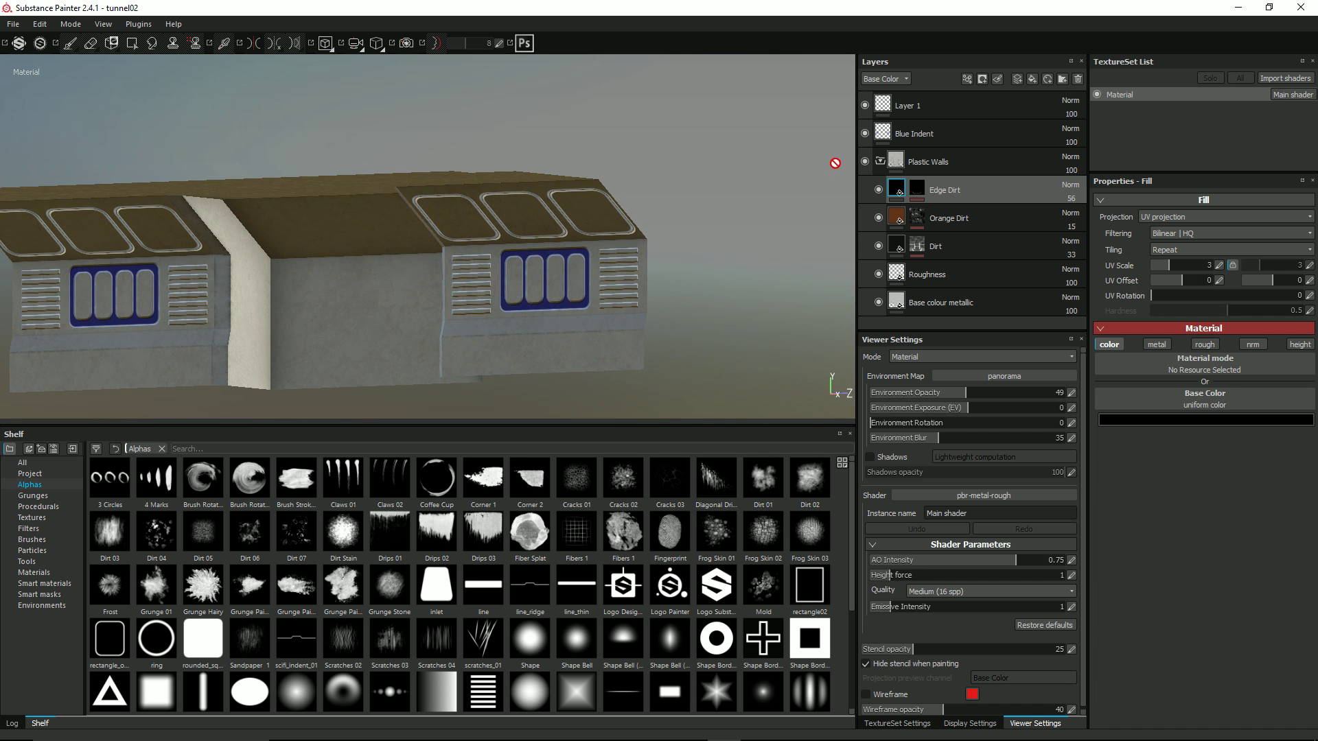
Collapse the Plastic Walls layer folder and rename it Space Tunnel Walls.
left_click(882, 162)
right_click(924, 164)
left_click(913, 167)
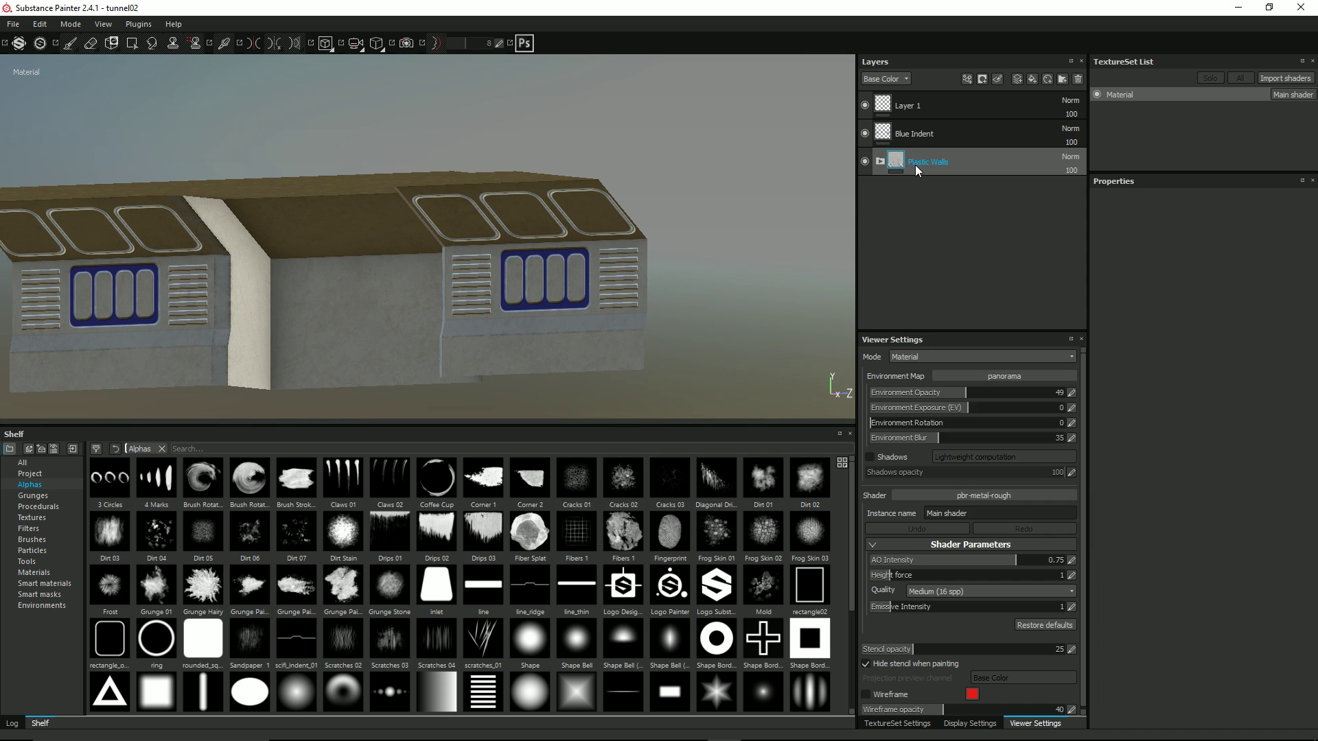
double_click(941, 163)
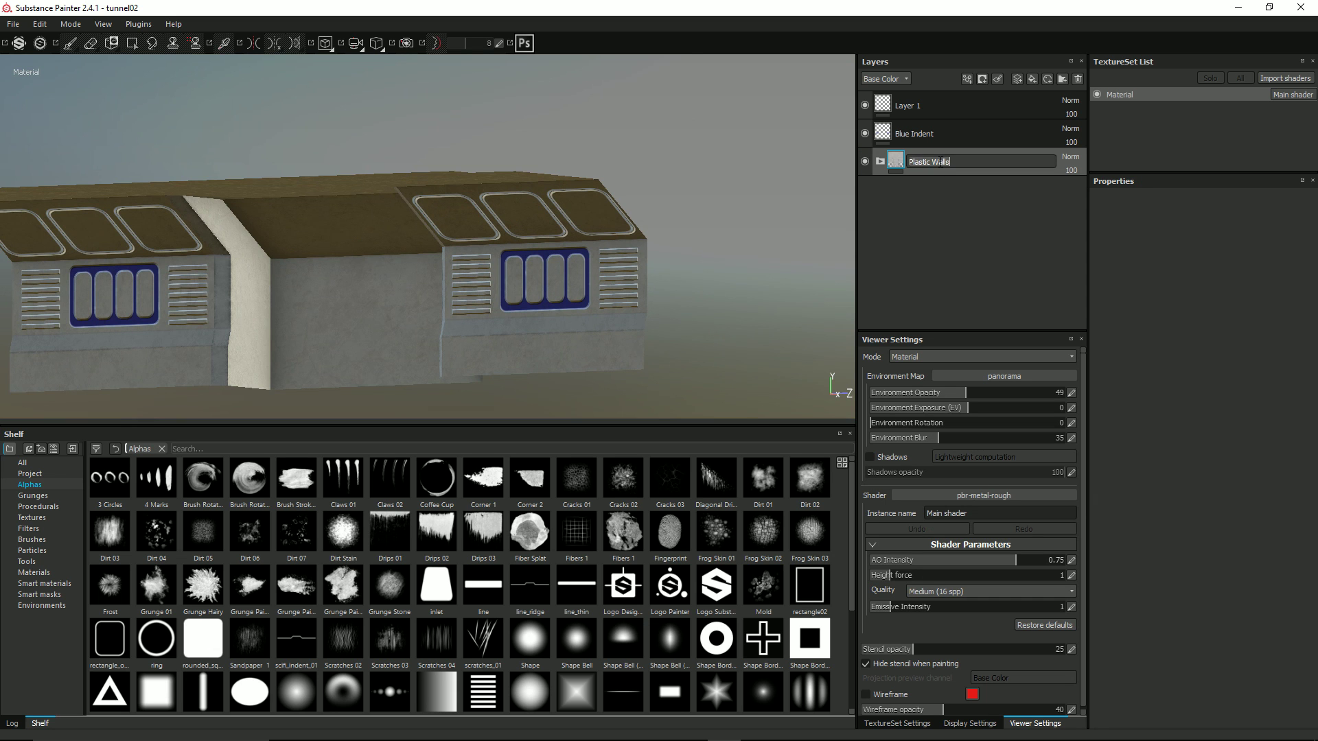
key("Right")
key("Return")
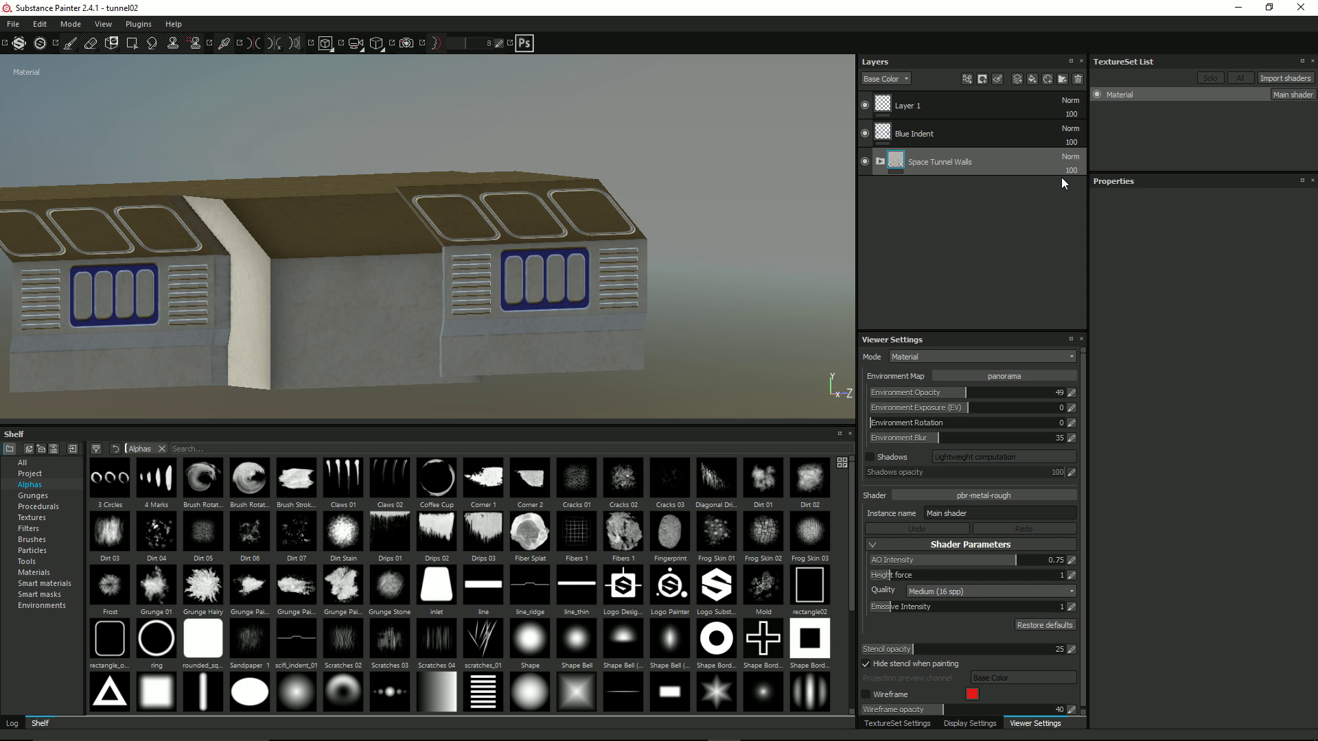
Create a smart material from the Space Tunnel Walls folder and locate it among the shelf's smart materials.
right_click(965, 165)
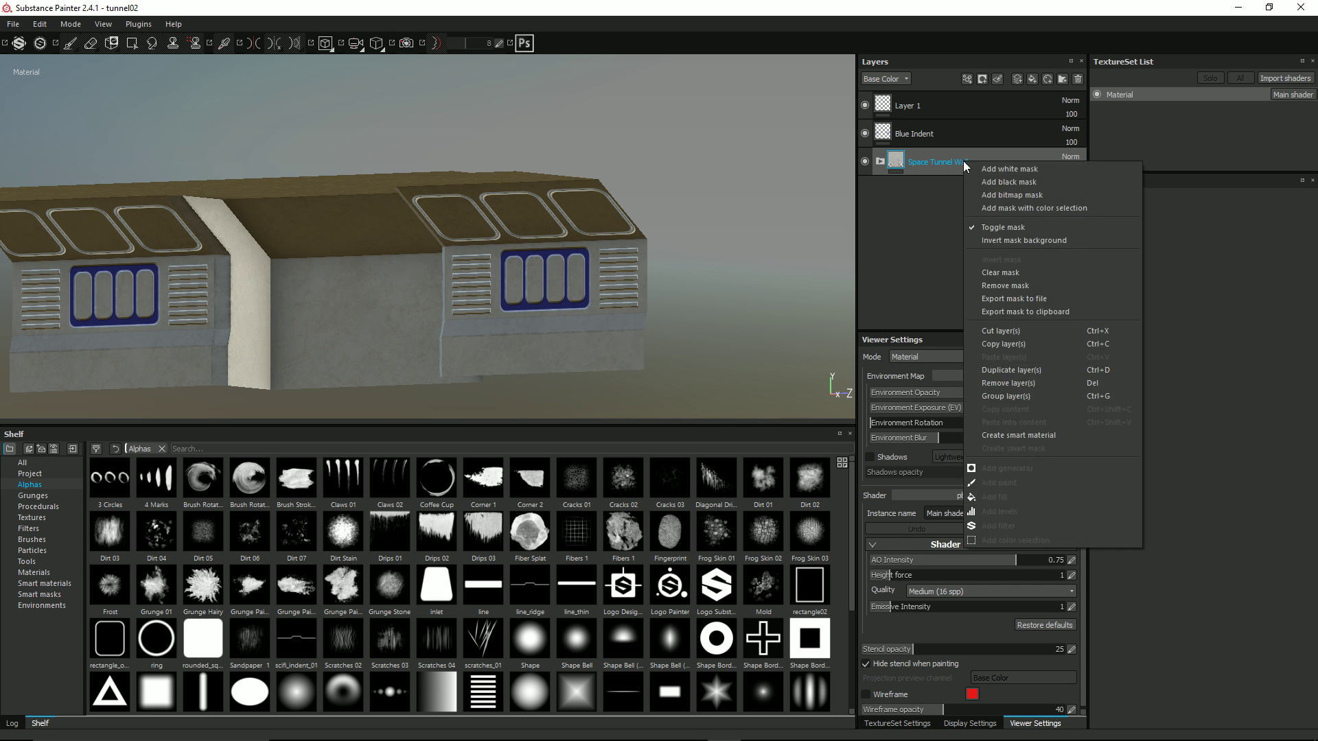
left_click(1015, 435)
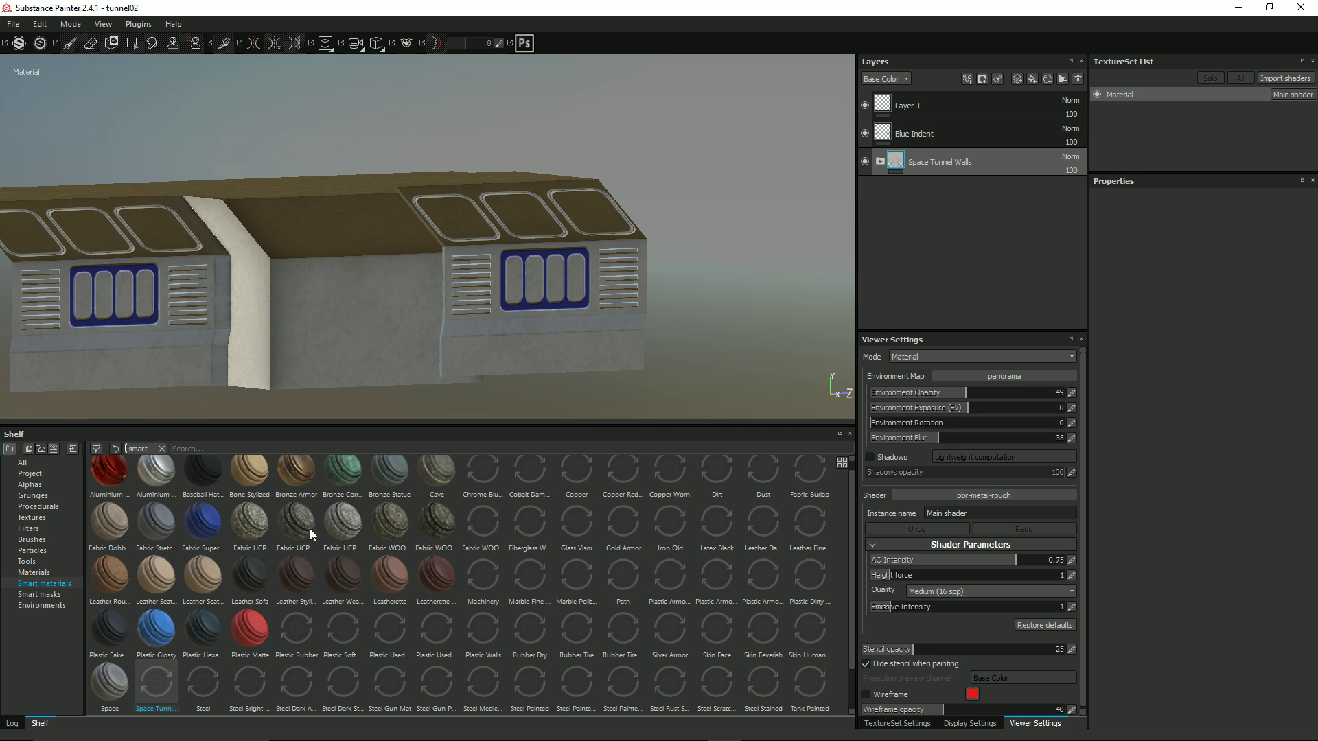
left_click(58, 585)
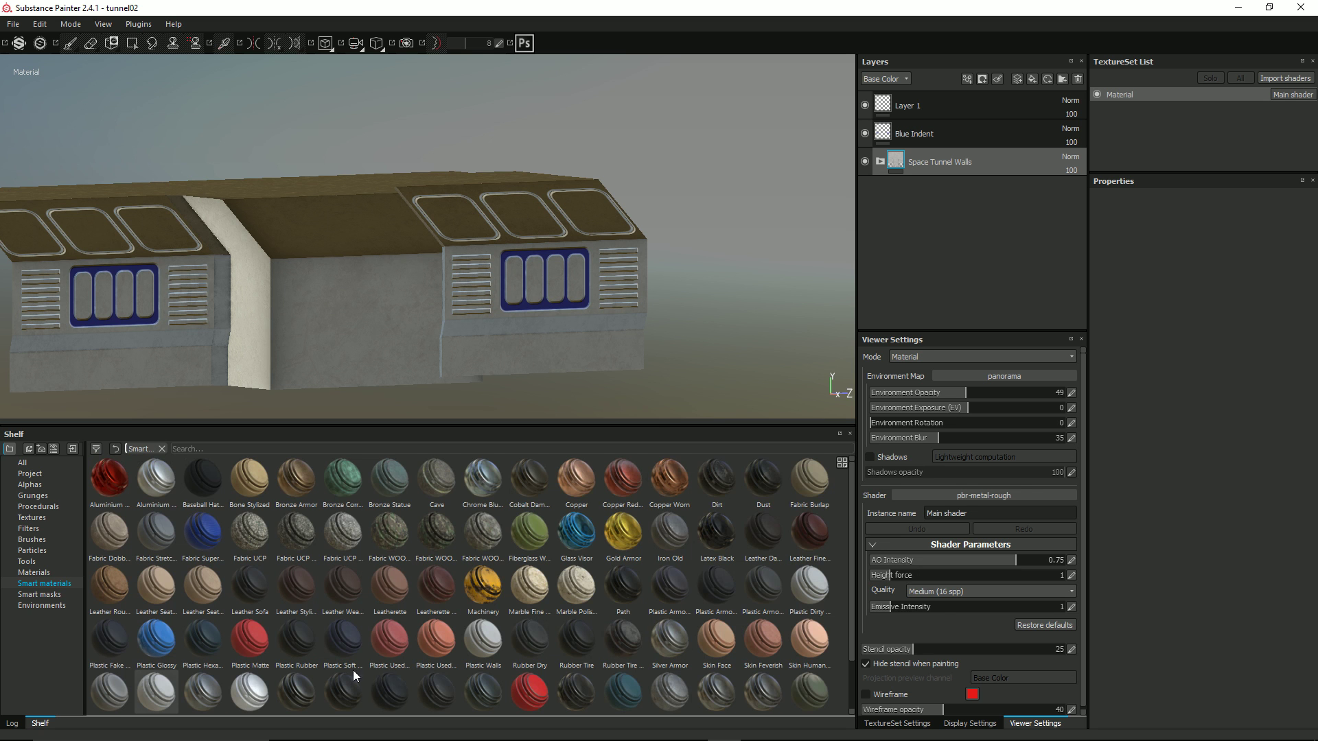
scroll(353, 670, "down", 1)
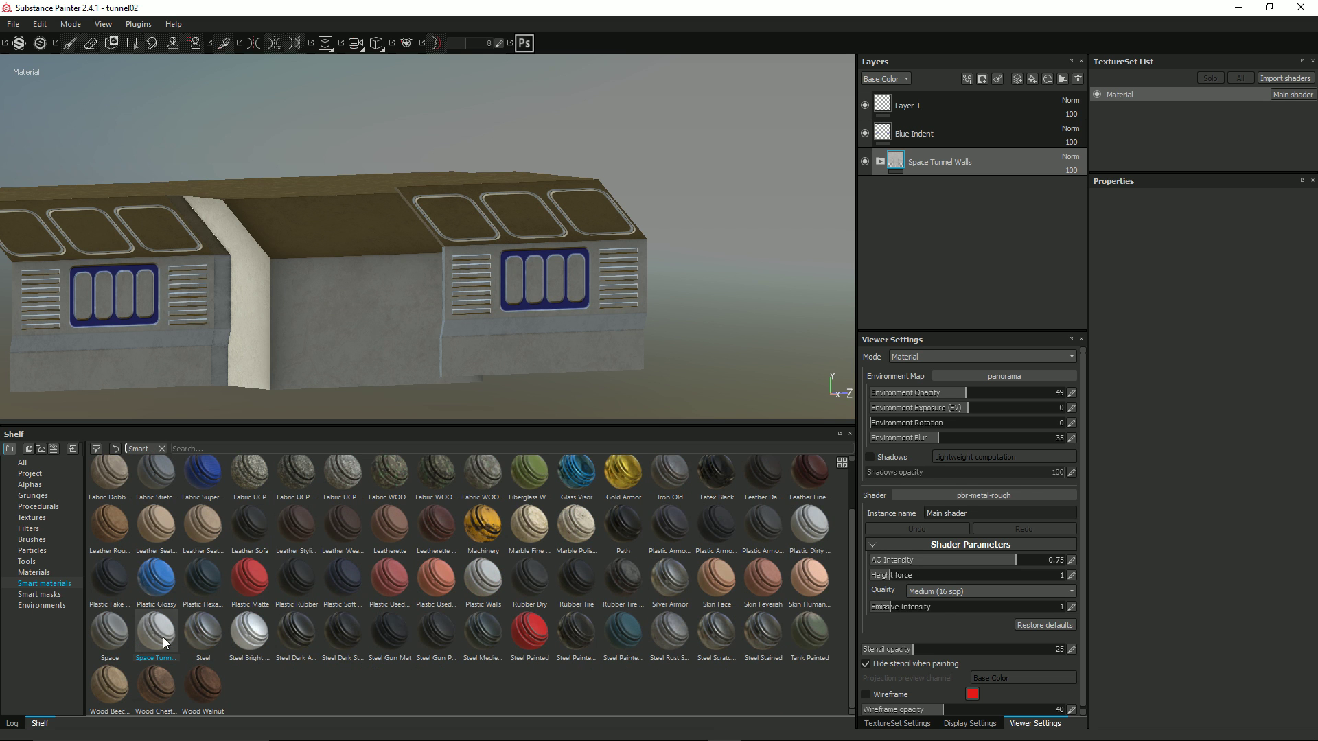
left_click_drag(471, 319, 459, 243, "alt")
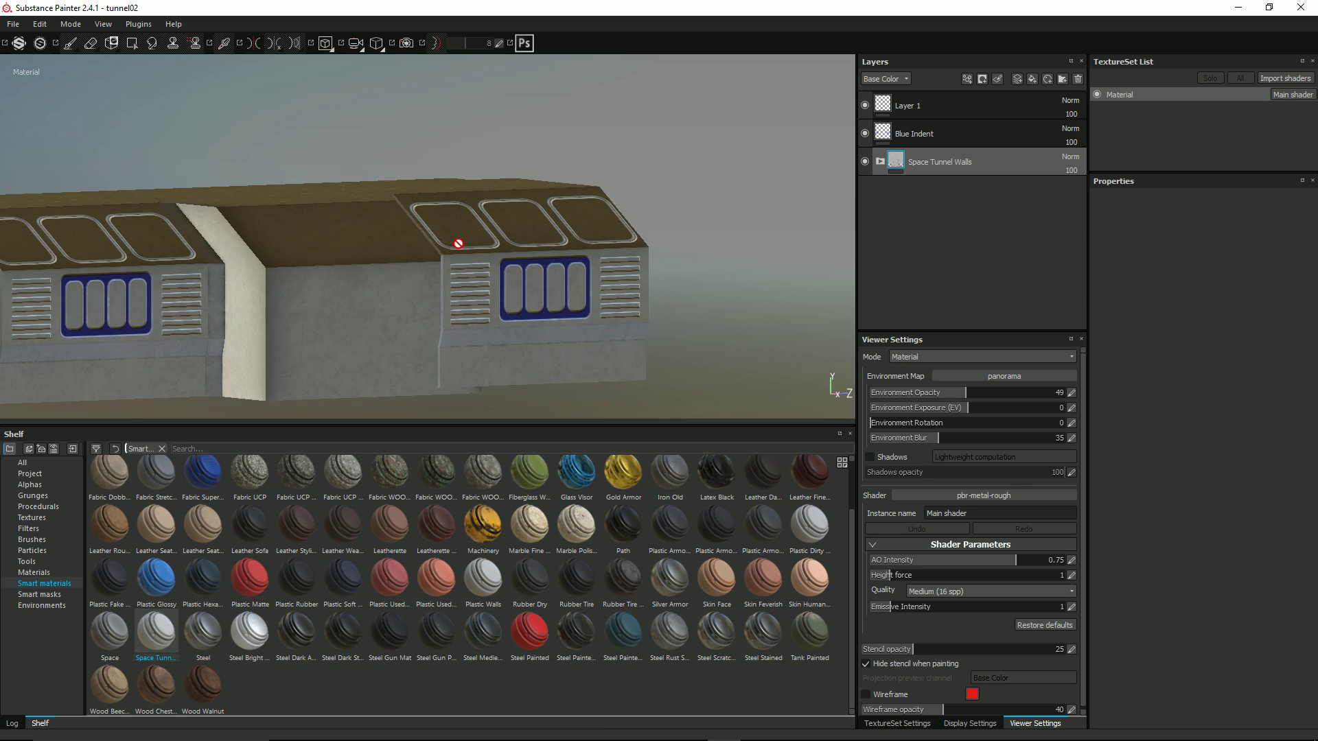
Save the tunnel02 project and create a new project from the tunnel_corner.fbx mesh with OpenGL normals at 2048 resolution.
left_click(15, 27)
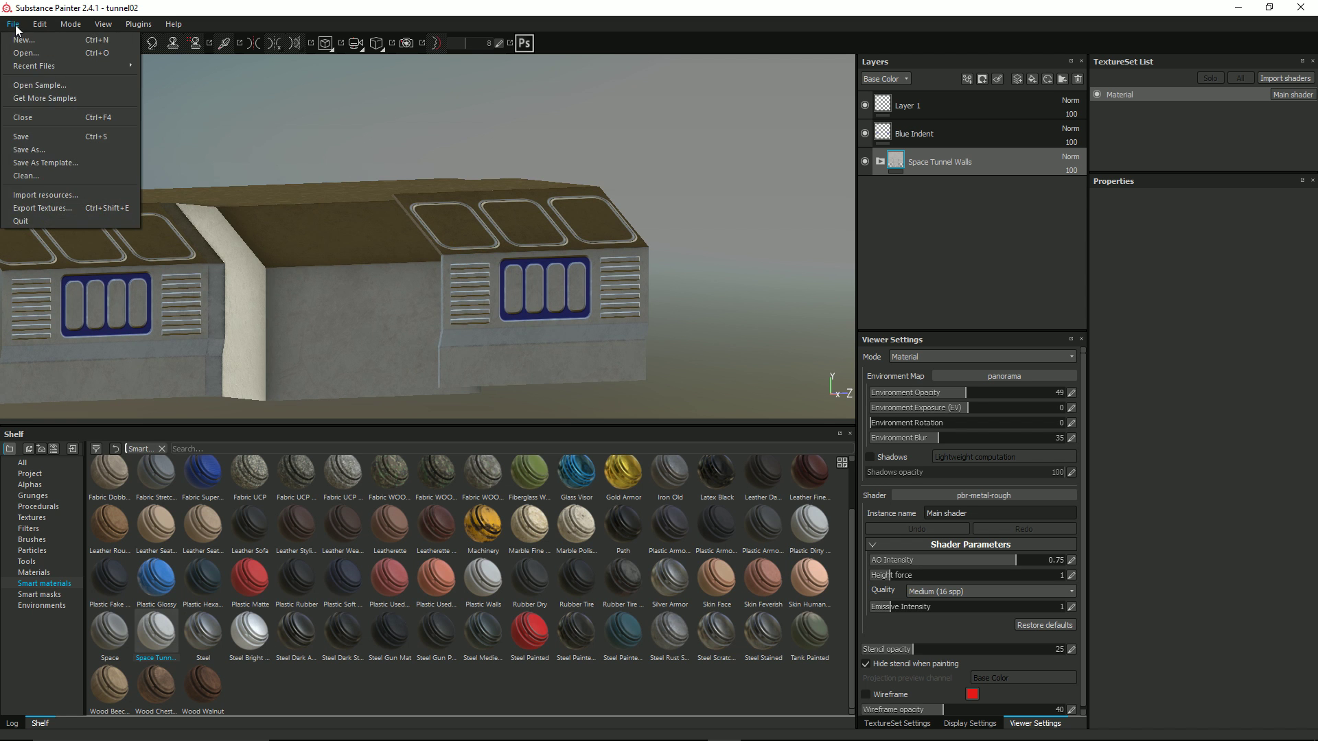
left_click(24, 43)
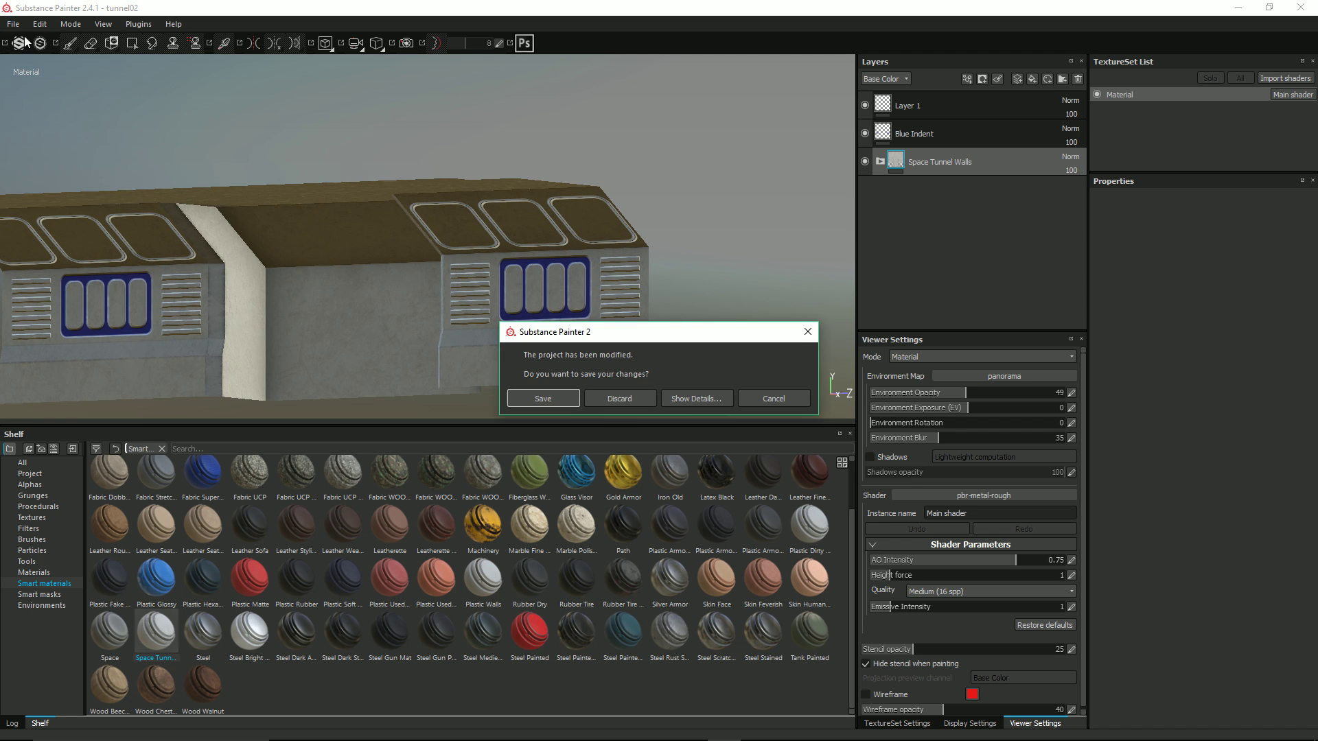
left_click(574, 398)
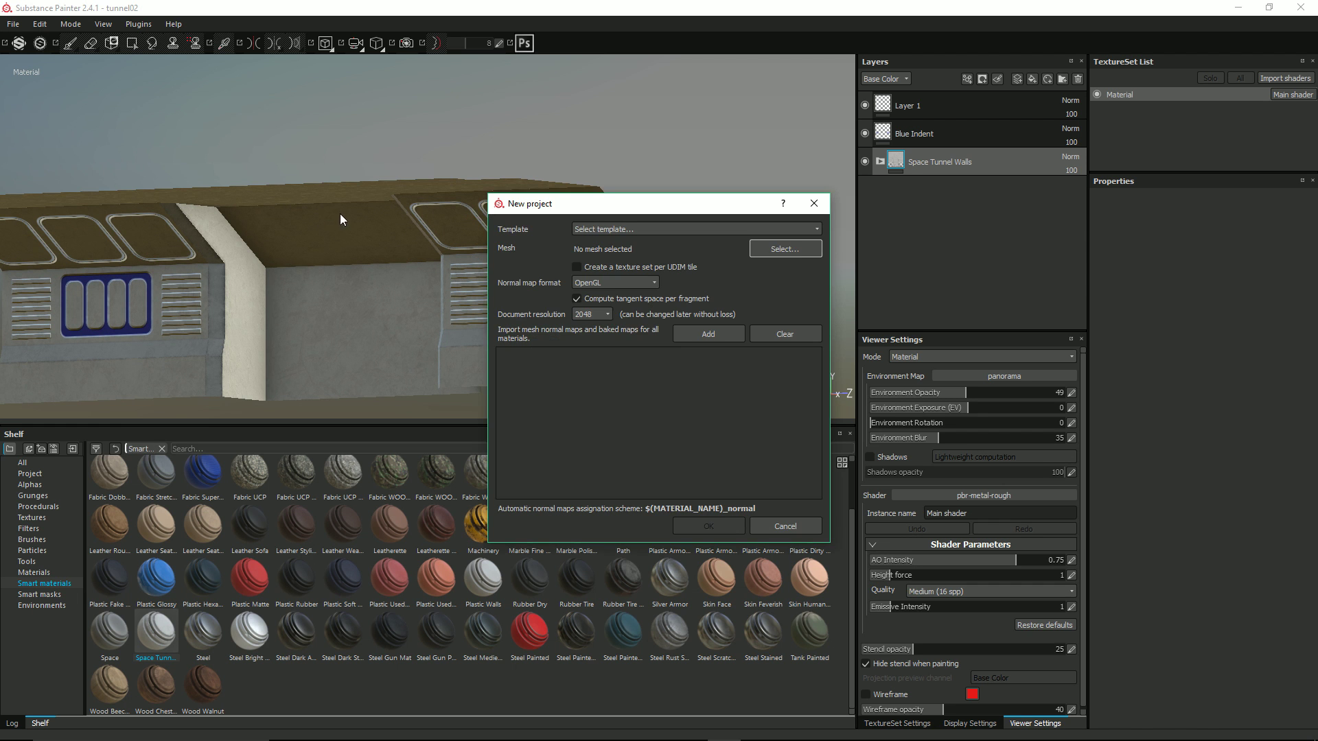
left_click(794, 249)
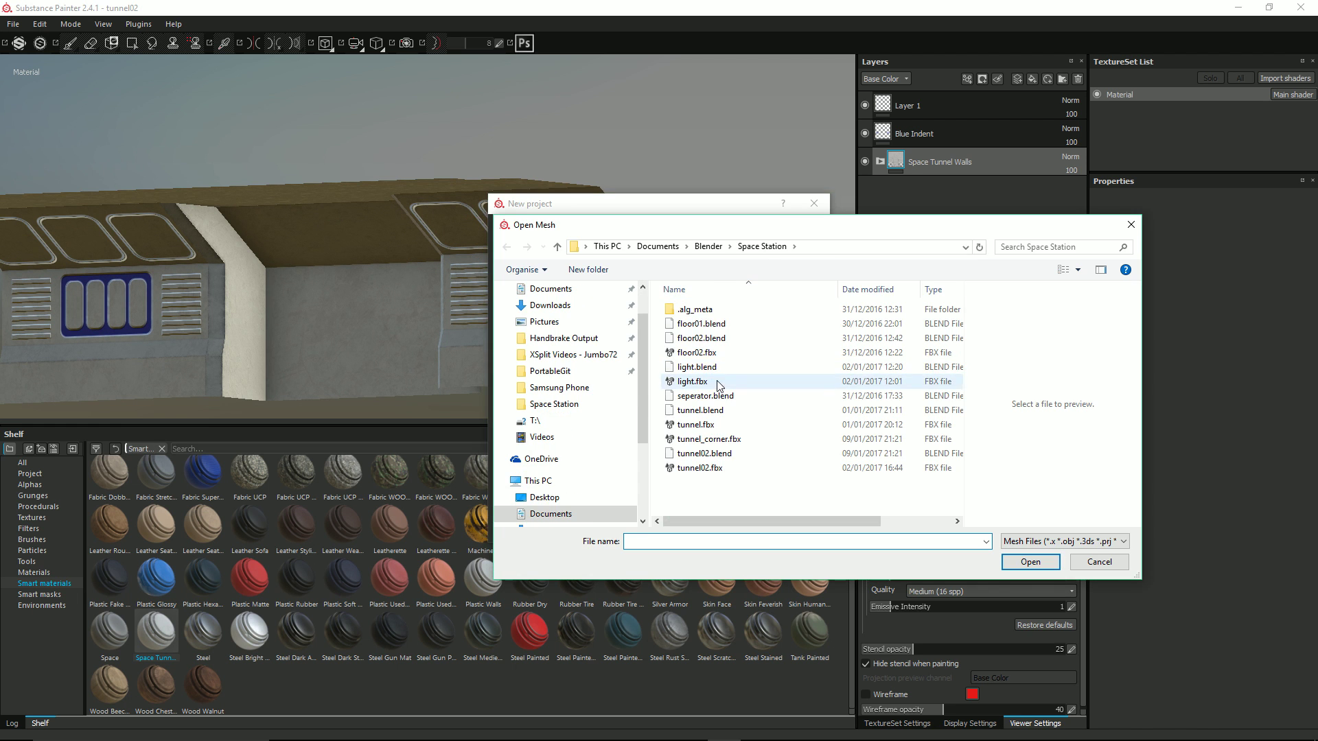
double_click(726, 439)
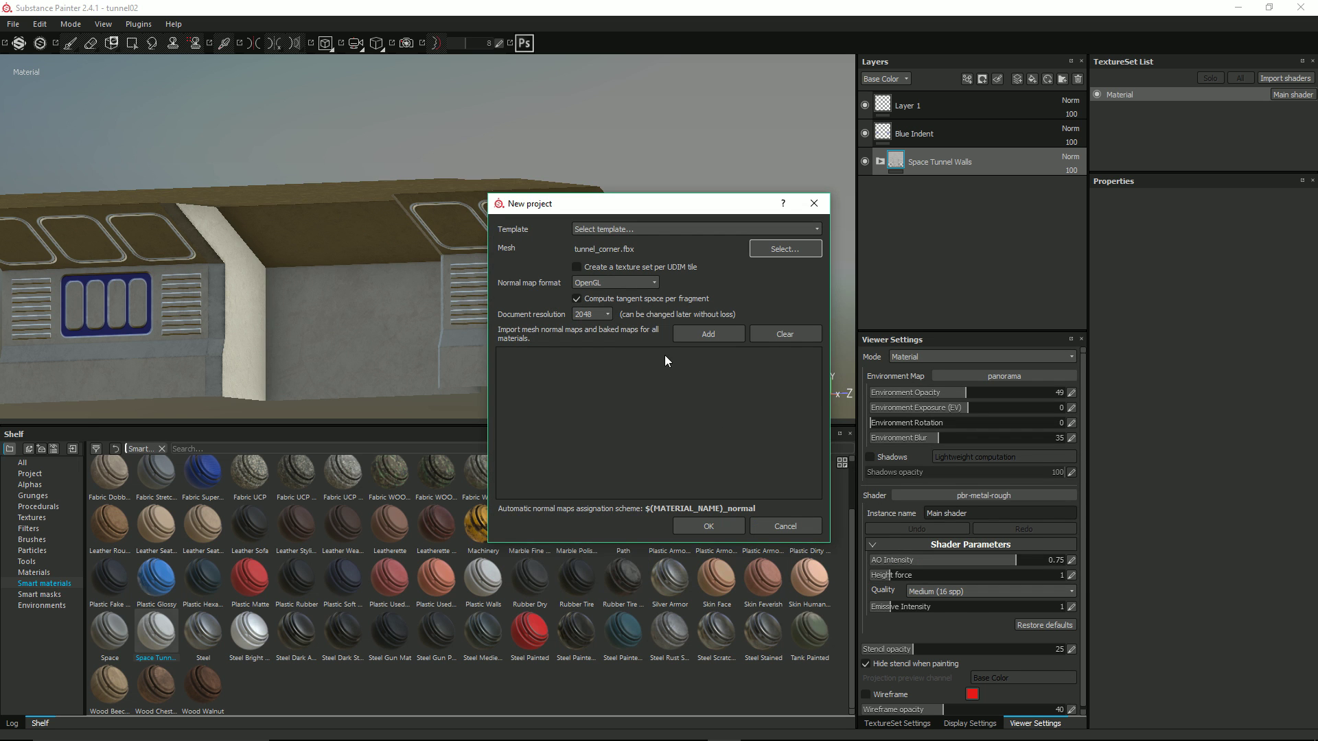
left_click(713, 526)
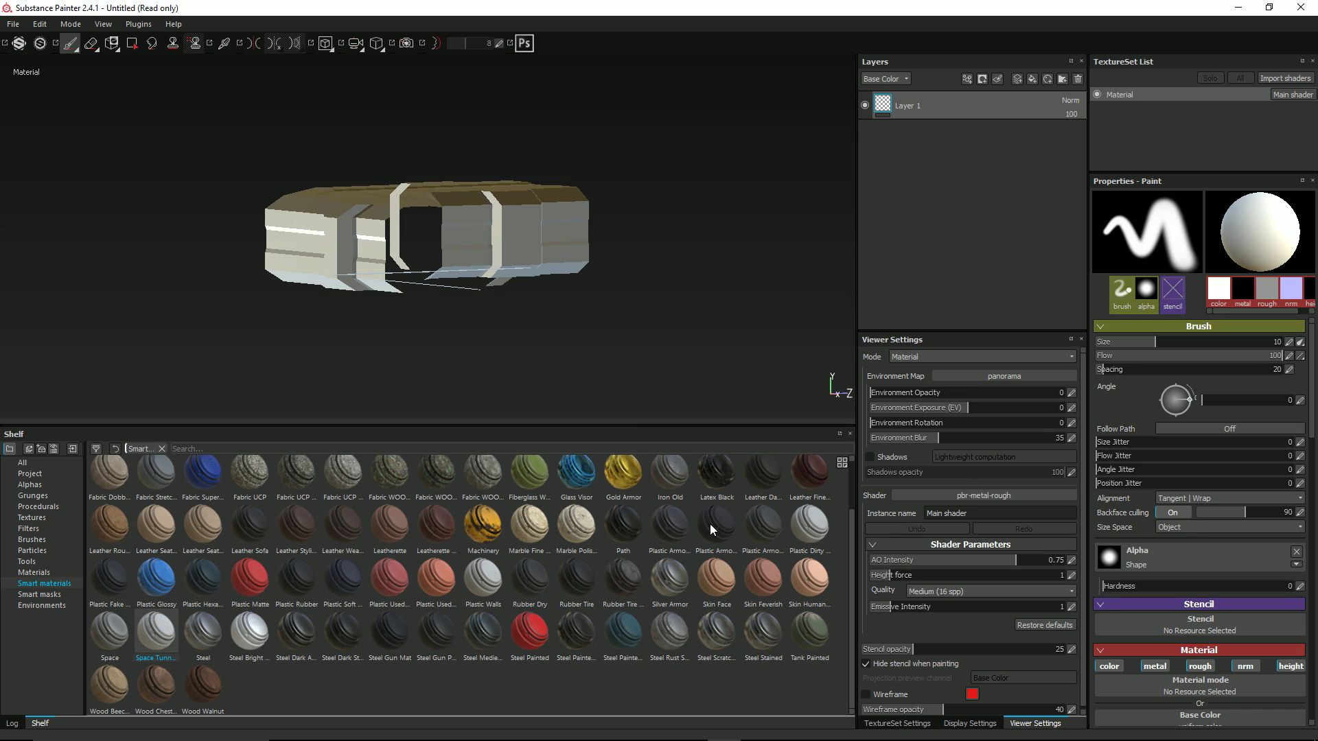
Delete the default Layer 1 from the new tunnel corner project.
mouse_move(550, 240)
left_mouse_down("alt")
mouse_move(446, 319)
mouse_move(270, 247)
mouse_move(235, 320)
mouse_move(209, 258)
mouse_move(132, 191)
mouse_move(321, 277)
mouse_move(664, 291)
mouse_move(573, 322)
mouse_move(515, 278)
mouse_move(394, 223)
mouse_move(383, 265)
mouse_move(604, 221)
left_mouse_up("alt")
scroll(481, 268, "up", 4)
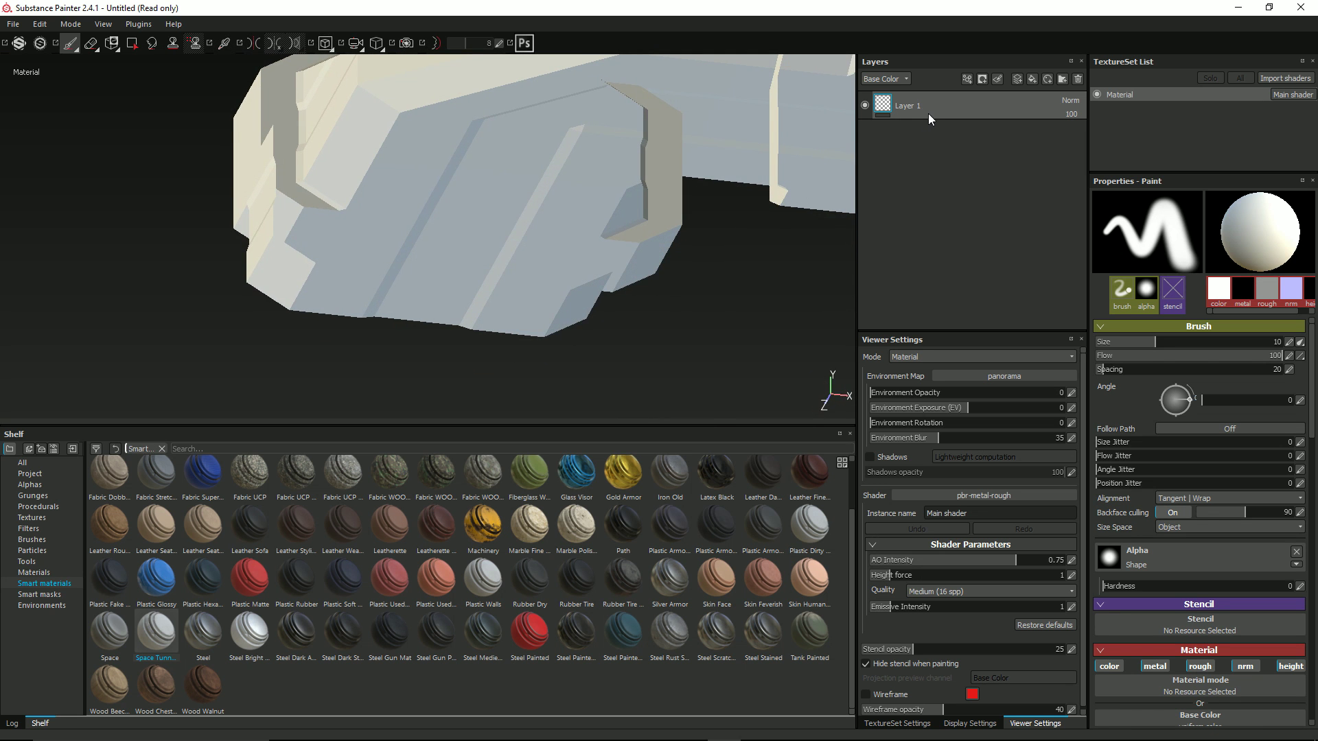
left_click(1077, 80)
left_click_drag(391, 243, 315, 293, "alt")
left_click_drag(248, 225, 655, 270, "alt")
middle_click_drag(655, 269, 680, 292, "alt")
left_click_drag(420, 295, 429, 332, "alt")
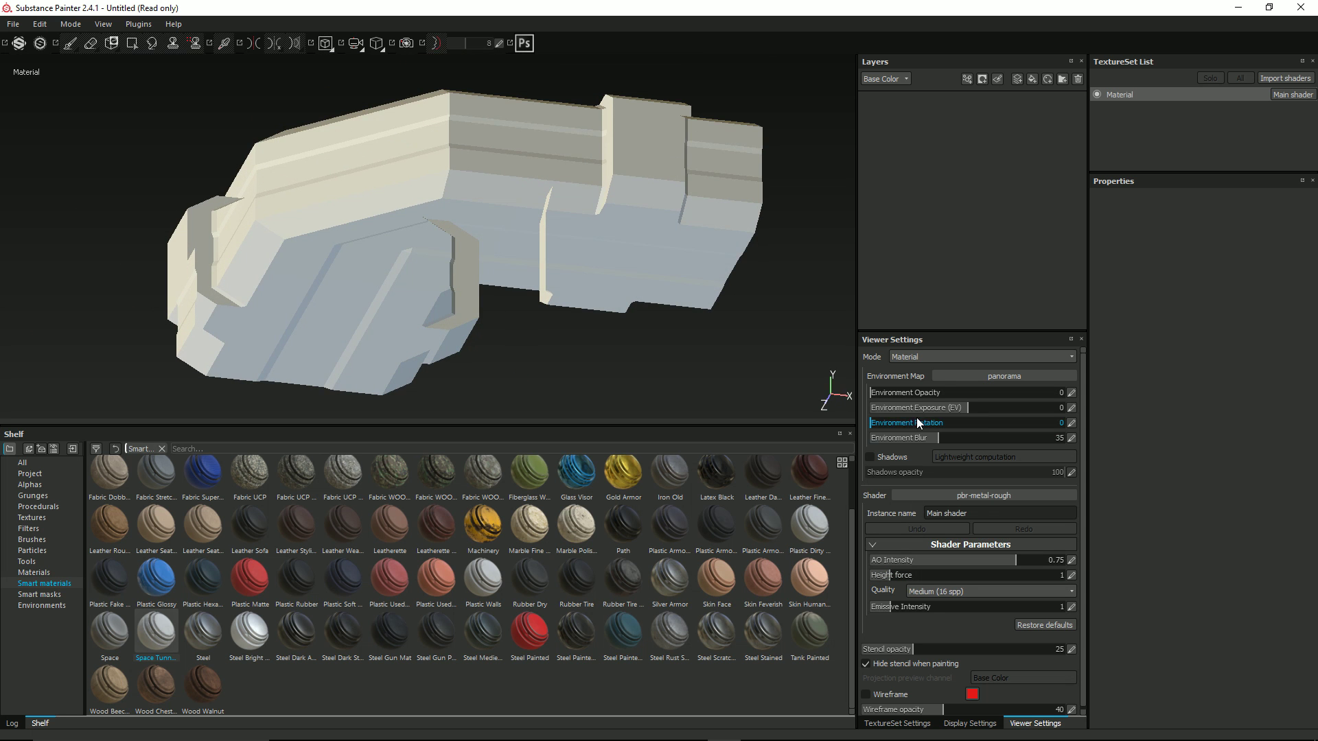
Set the viewport's environment opacity to 27.
left_click(912, 393)
left_click_drag(922, 396, 924, 395)
left_click_drag(474, 326, 418, 291, "alt")
middle_click_drag(418, 291, 314, 309, "alt")
left_click_drag(314, 309, 291, 307, "alt")
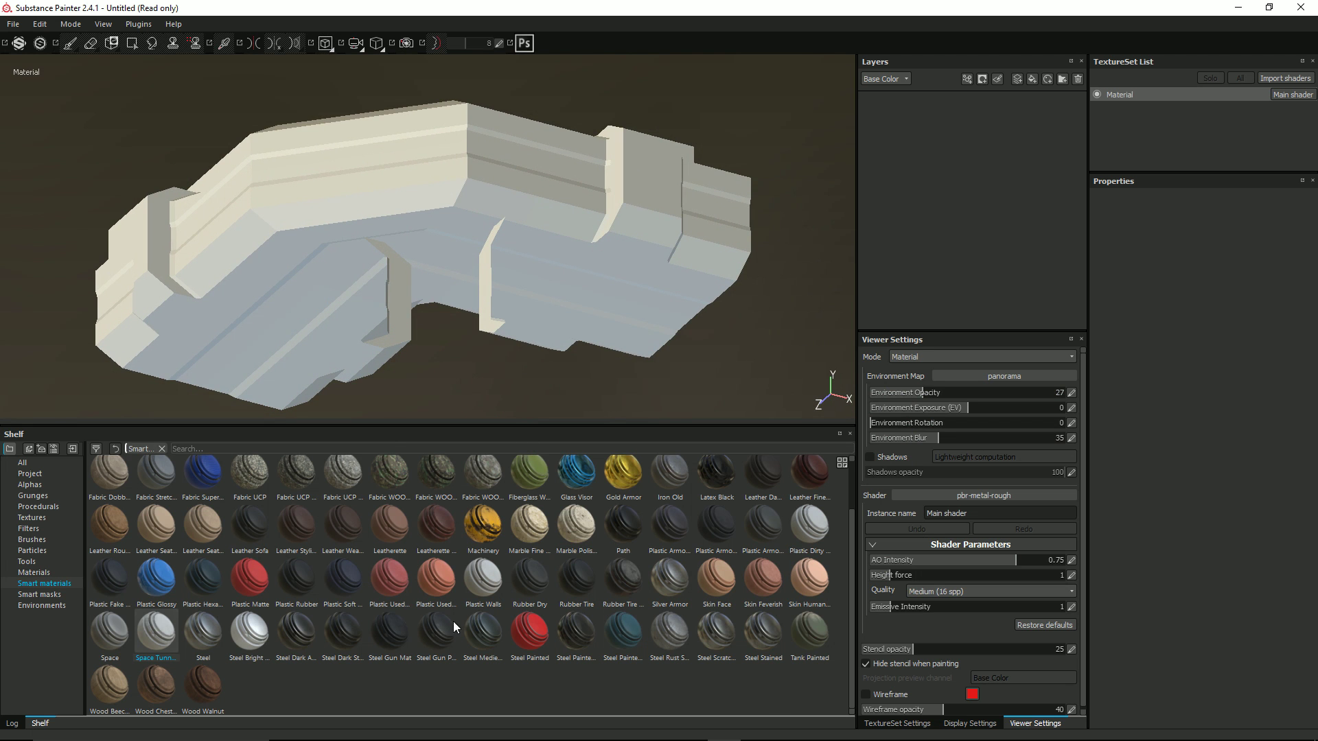
Try the Space Tunnel Walls smart material on the unbaked corner mesh and inspect its surfaces.
mouse_move(152, 635)
left_mouse_down()
mouse_move(894, 244)
mouse_move(148, 629)
left_mouse_up()
left_click(48, 582)
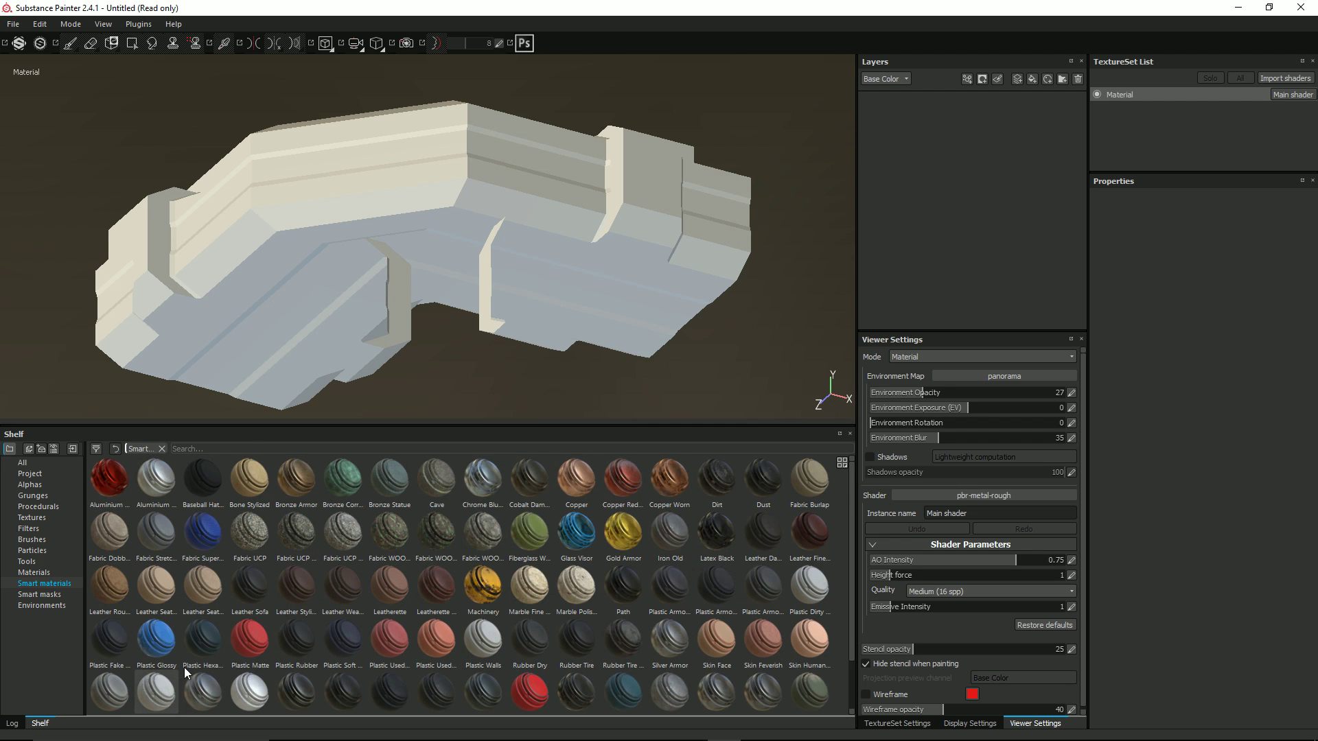
scroll(219, 578, "down", 2)
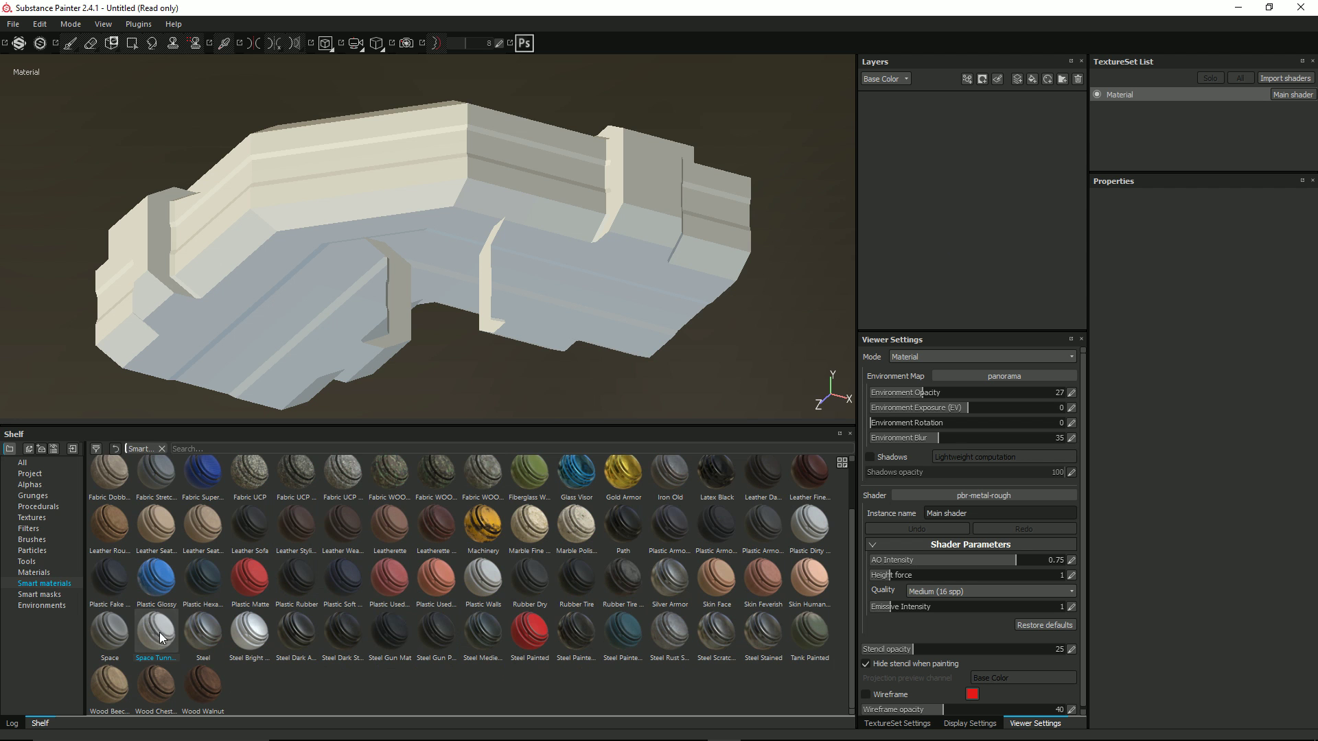
left_click_drag(159, 636, 968, 235)
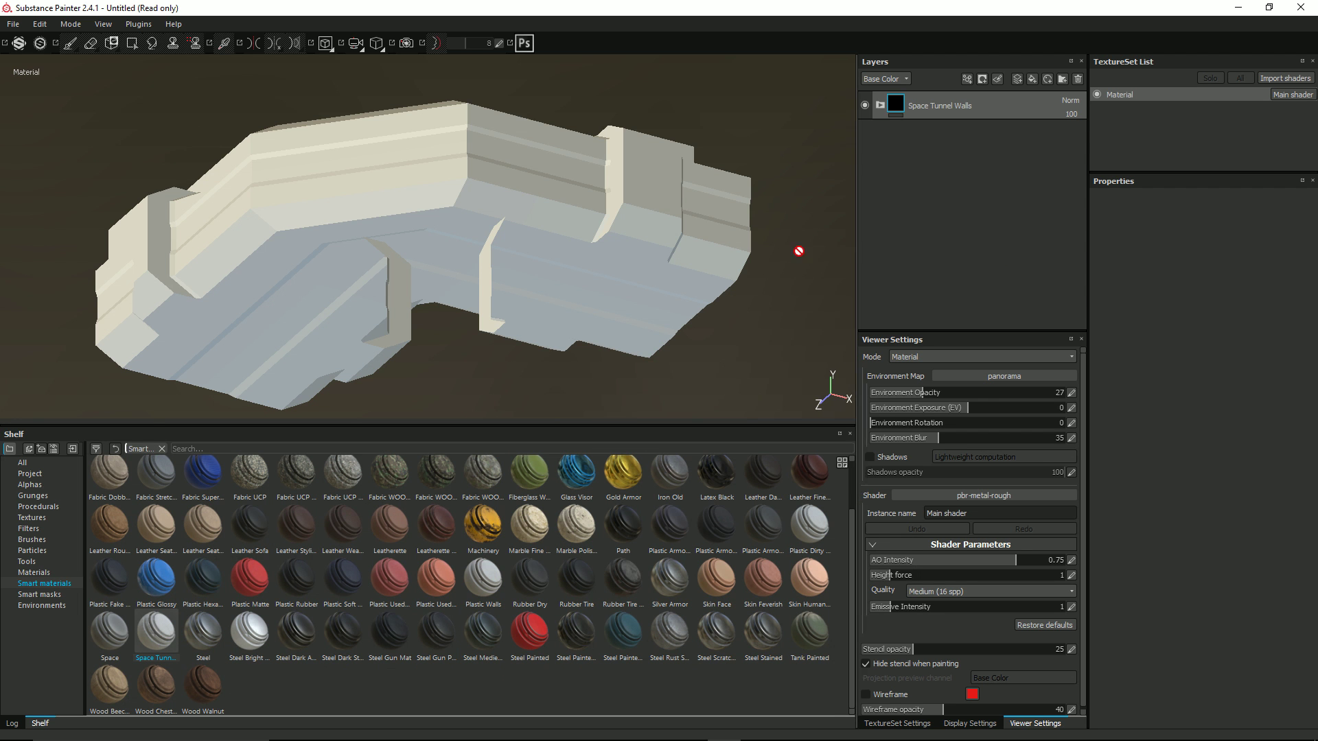
left_click_drag(362, 209, 306, 203, "alt")
scroll(379, 221, "up", 5)
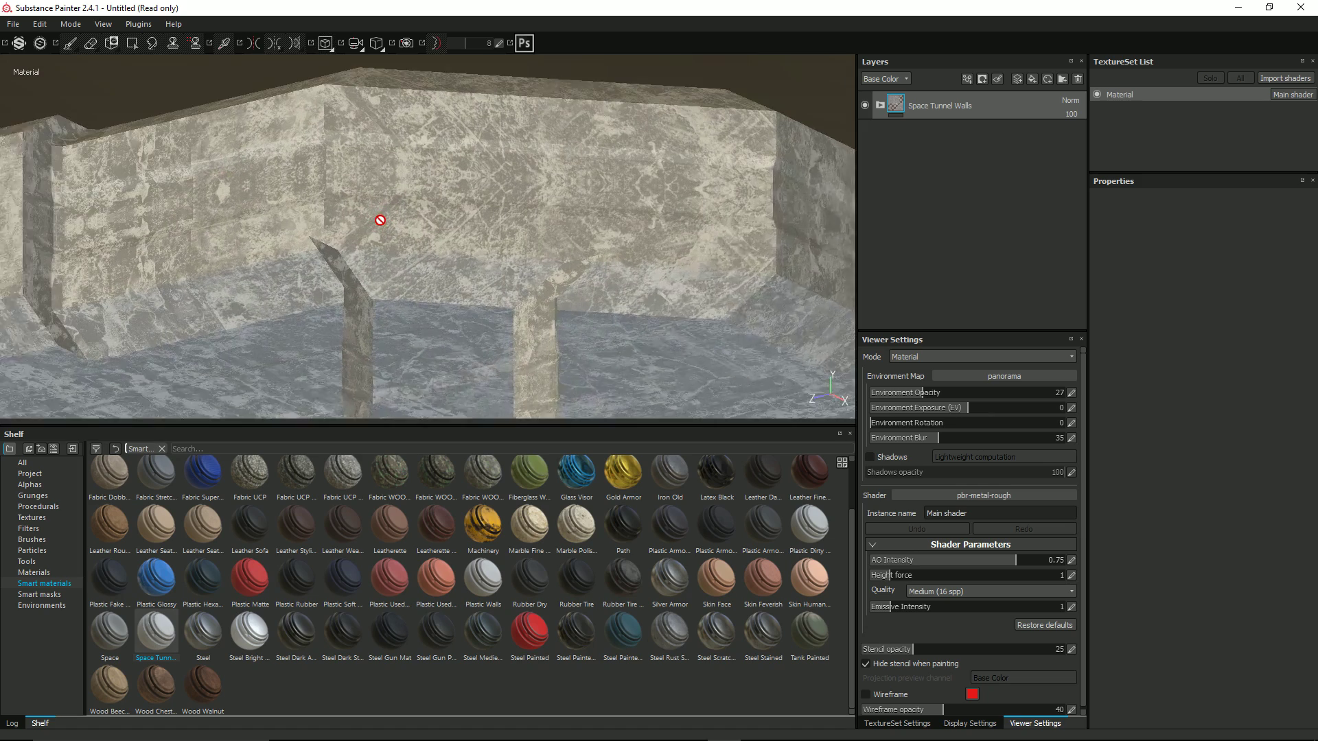
left_click_drag(377, 224, 522, 231, "alt")
scroll(403, 229, "down", 2)
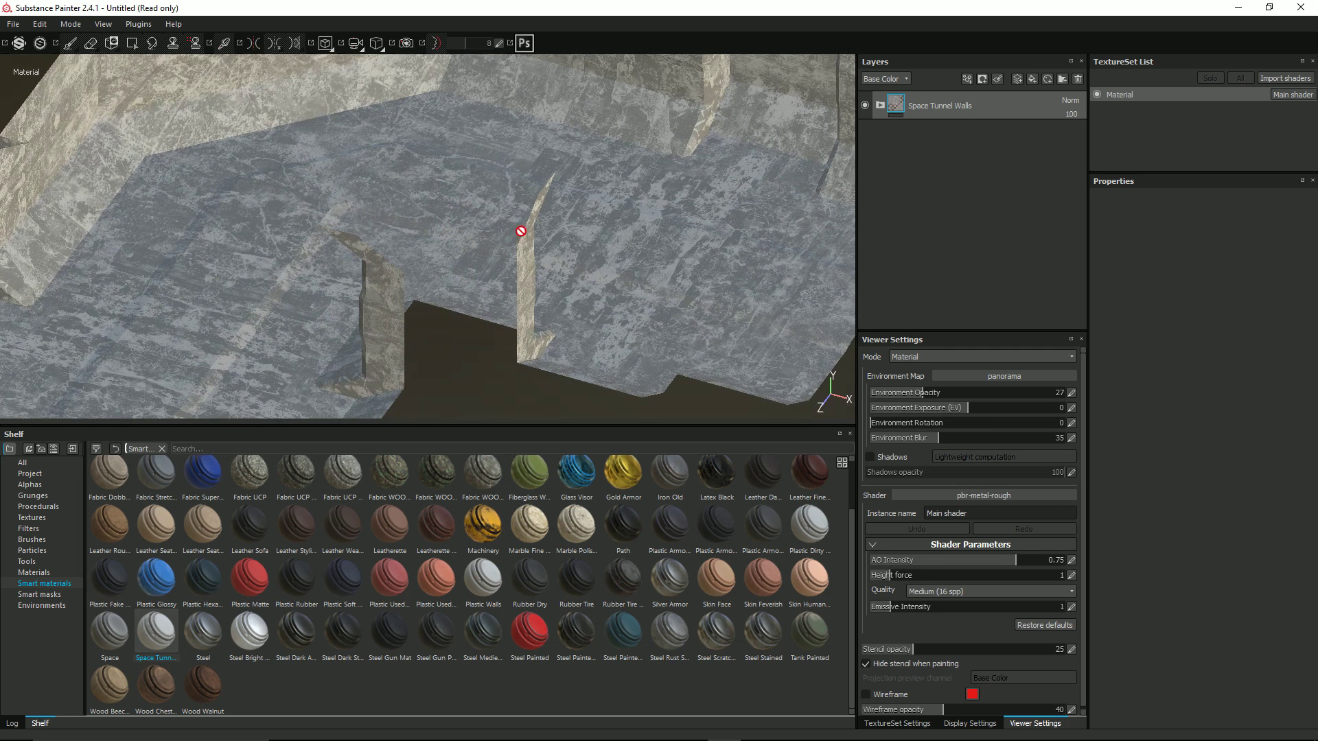
Toggle the Edge Dirt layer's visibility off and on for comparison, and delete the Space Tunnel Walls folder.
left_click(881, 104)
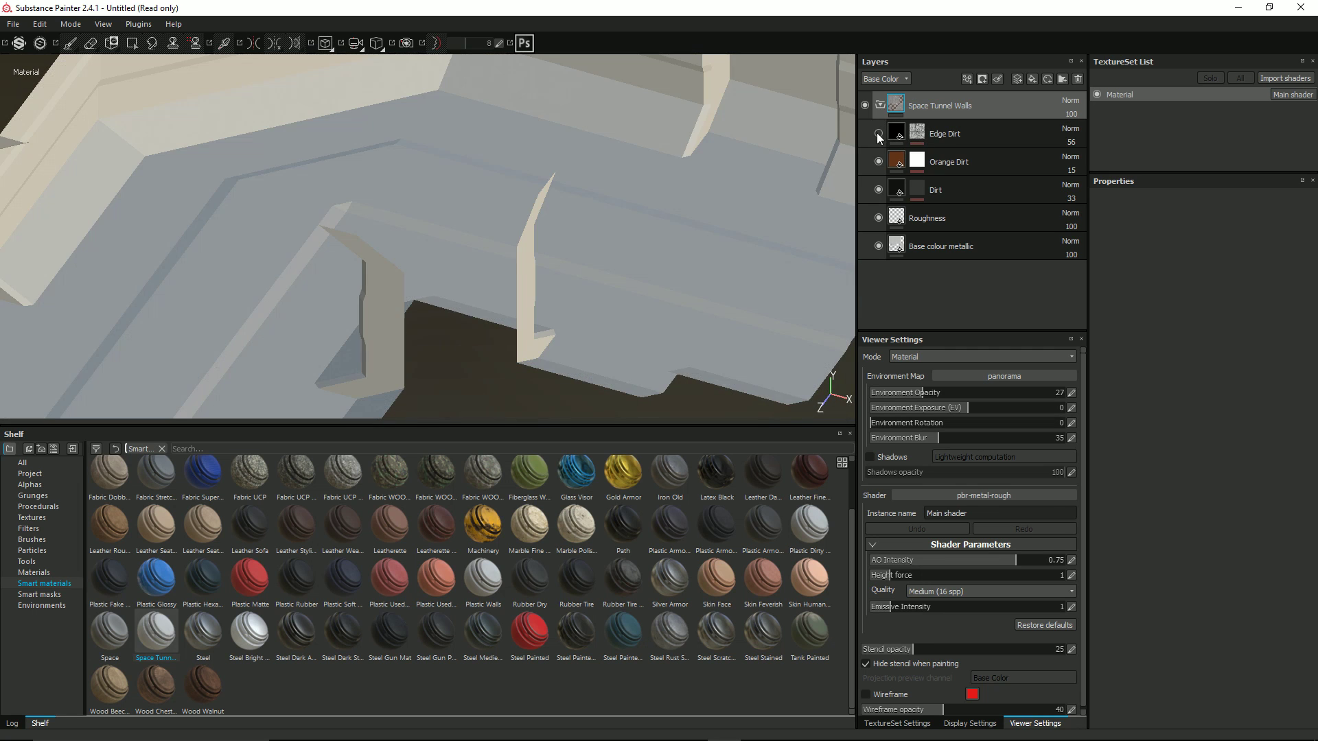
left_click_drag(553, 221, 309, 173, "alt")
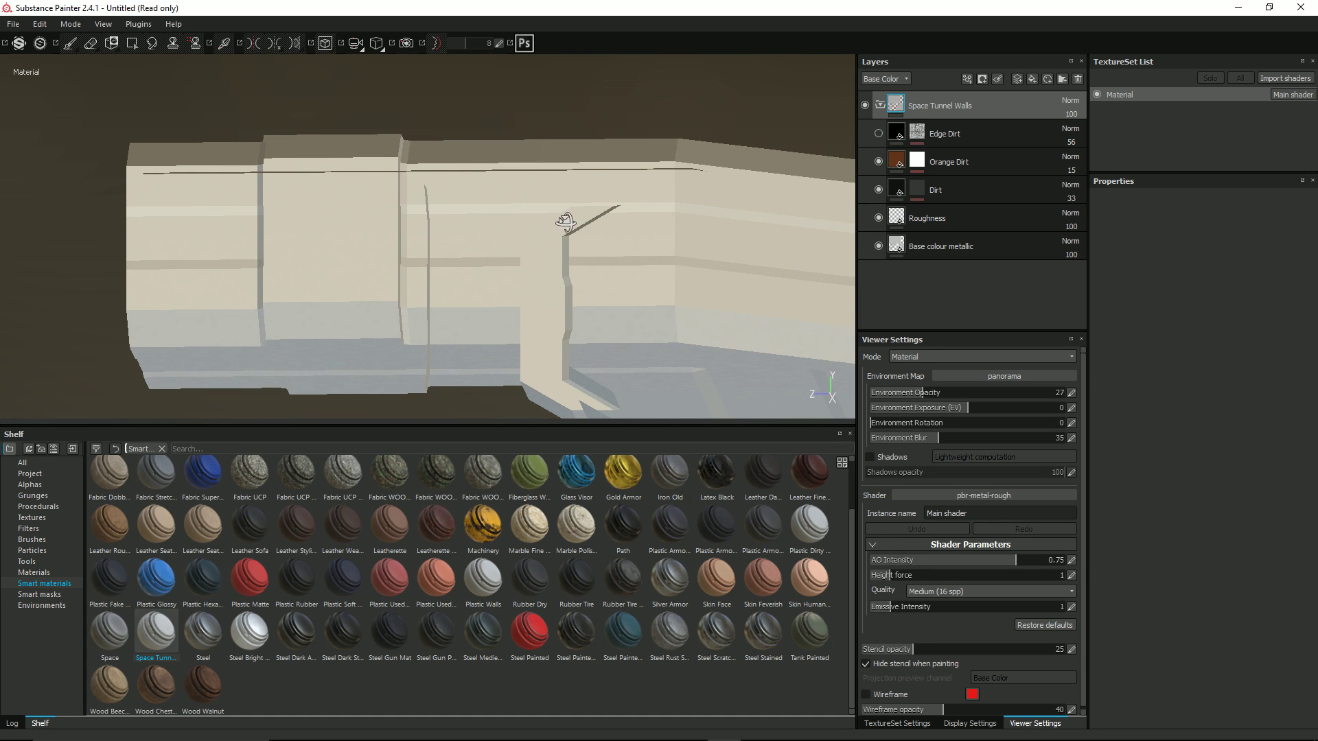
left_click_drag(565, 221, 618, 237, "alt")
left_click_drag(667, 192, 714, 217, "alt")
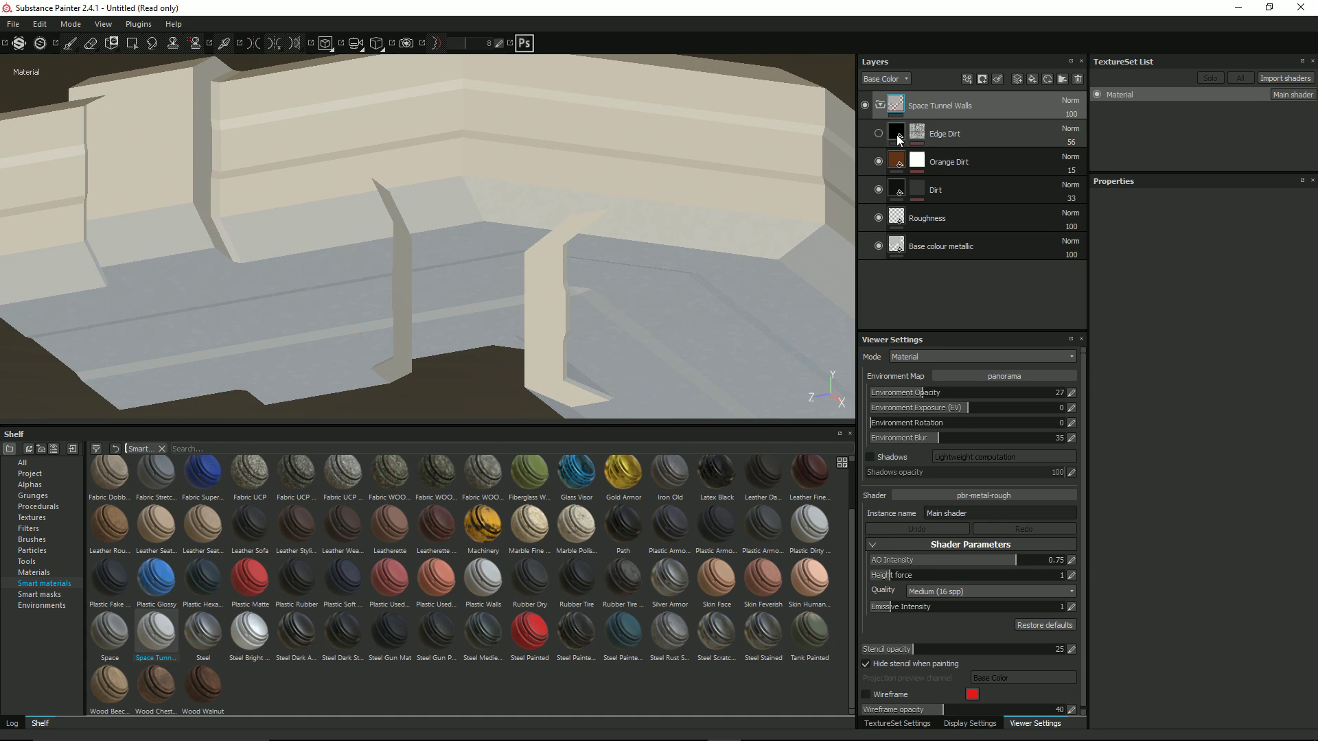
left_click(878, 133)
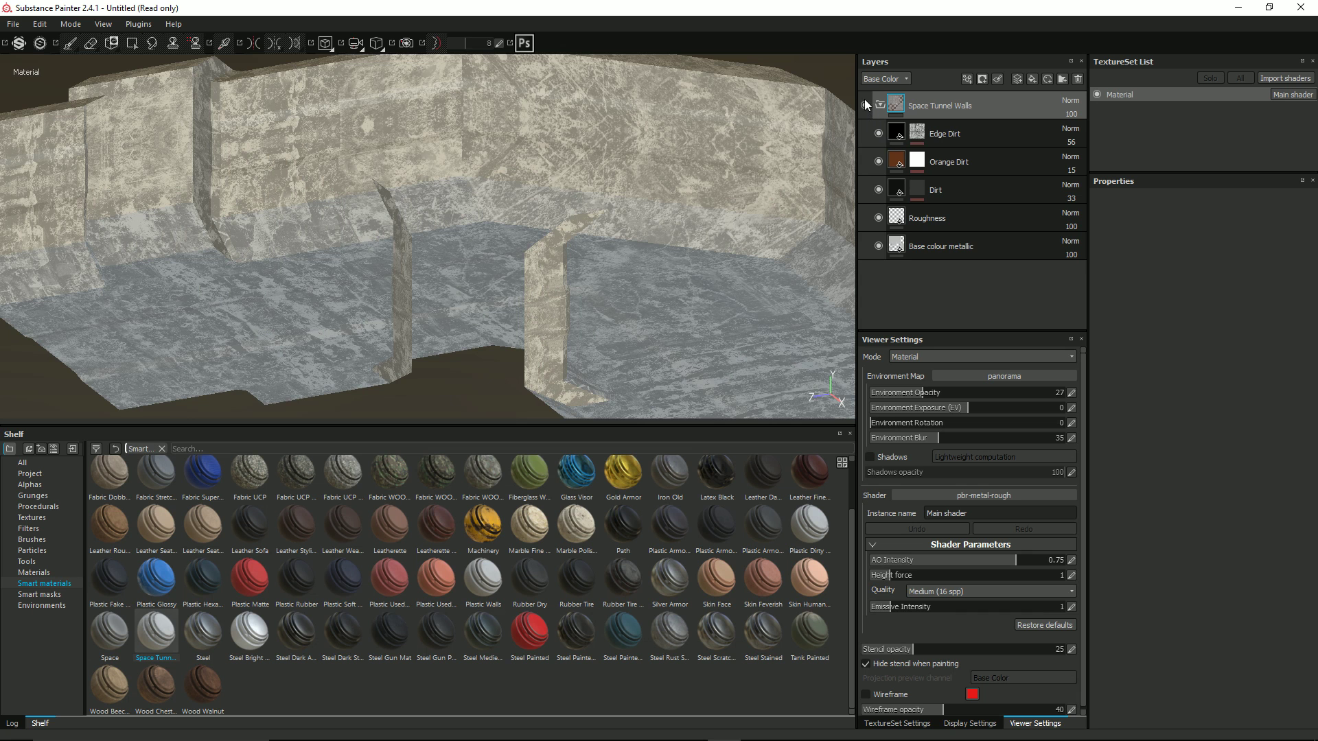
left_click(879, 105)
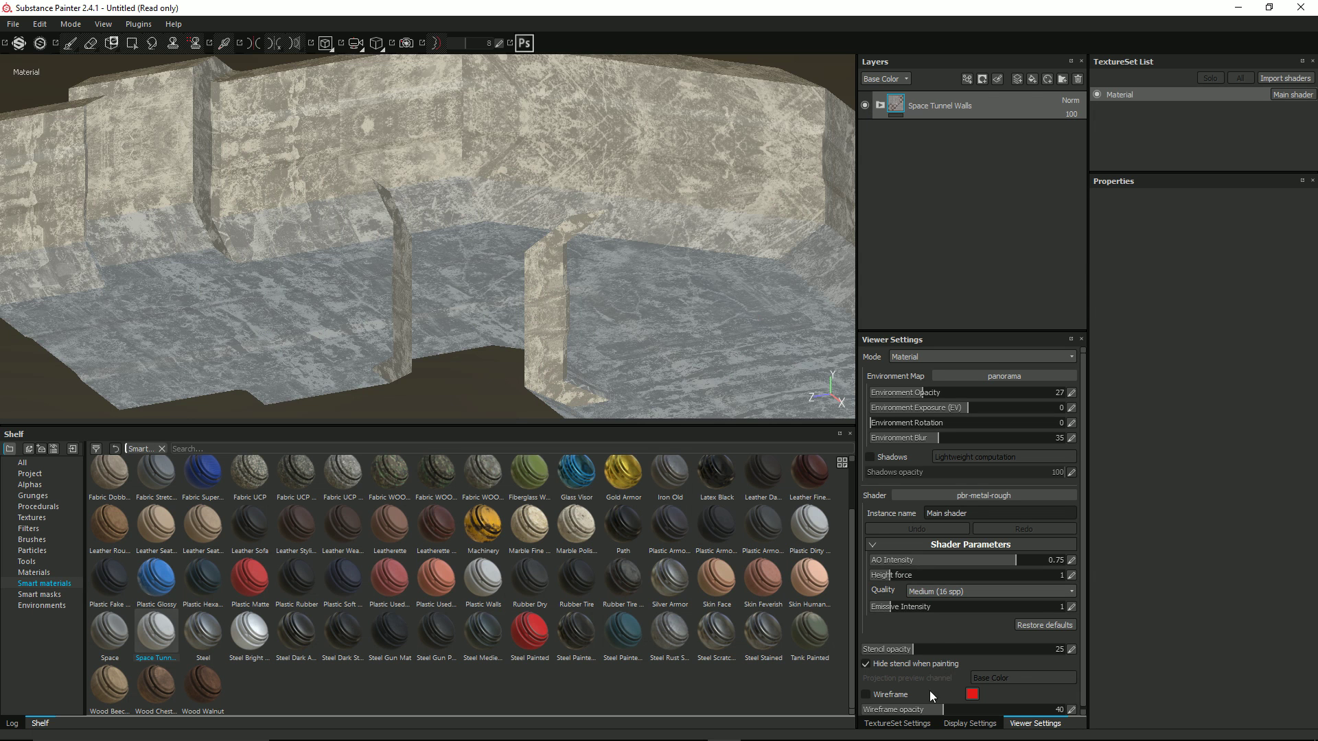
left_click(1077, 80)
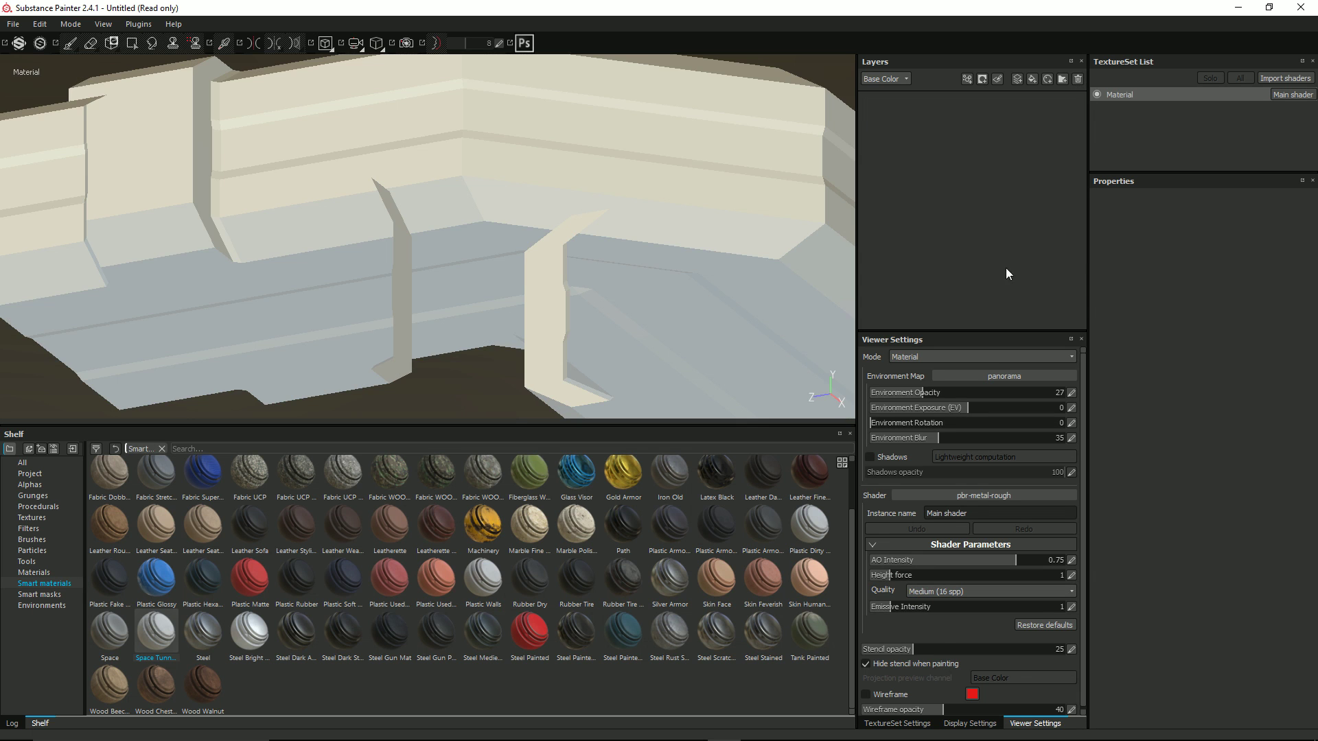
Bake all the additional mesh maps for the corner at 2048x2048 output size with Subsampling 4x4 antialiasing.
left_click(916, 724)
left_click(1033, 547)
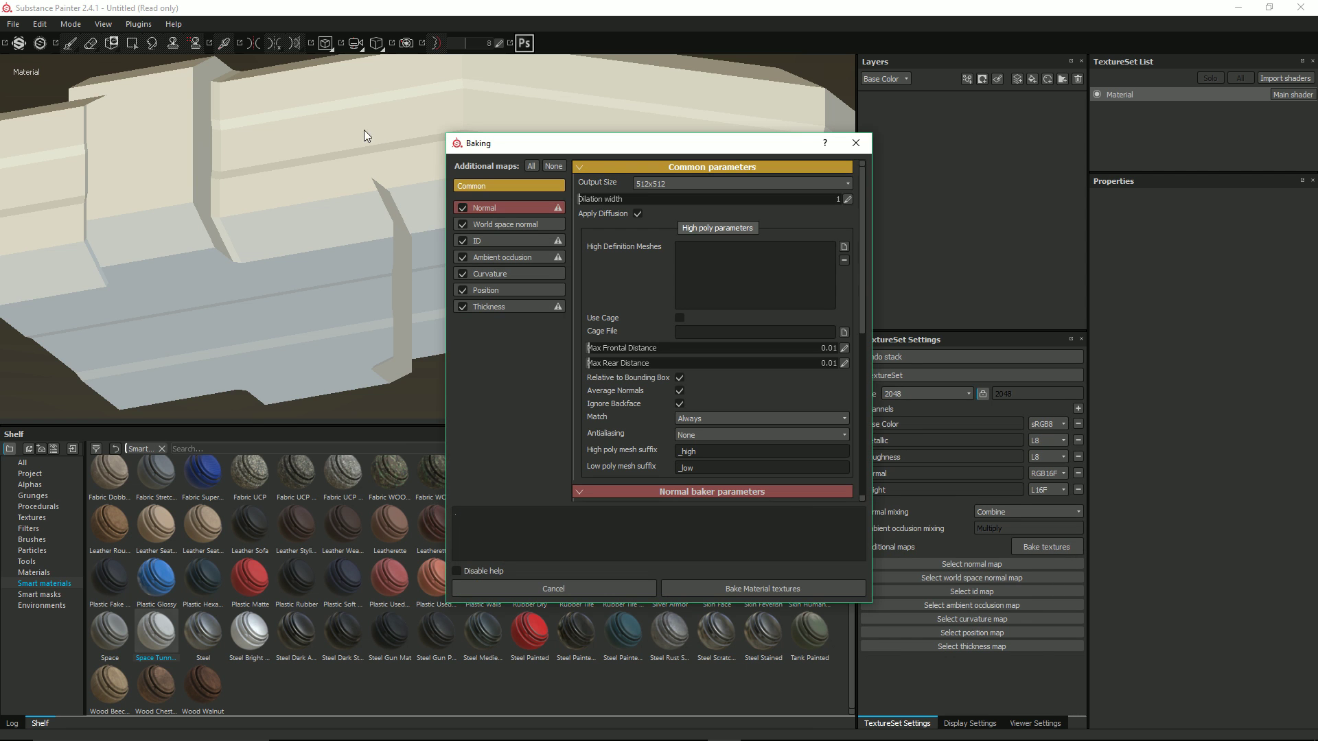
left_click(649, 184)
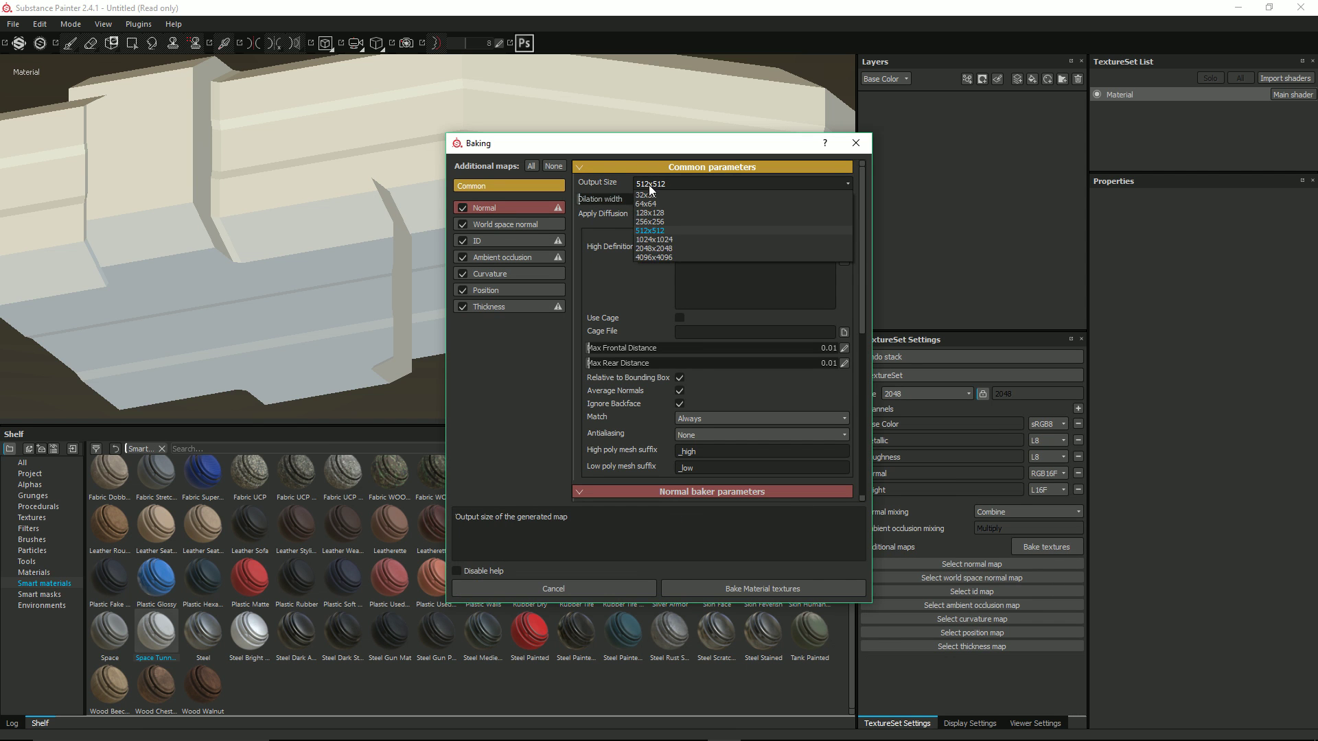
left_click(676, 249)
left_click(710, 433)
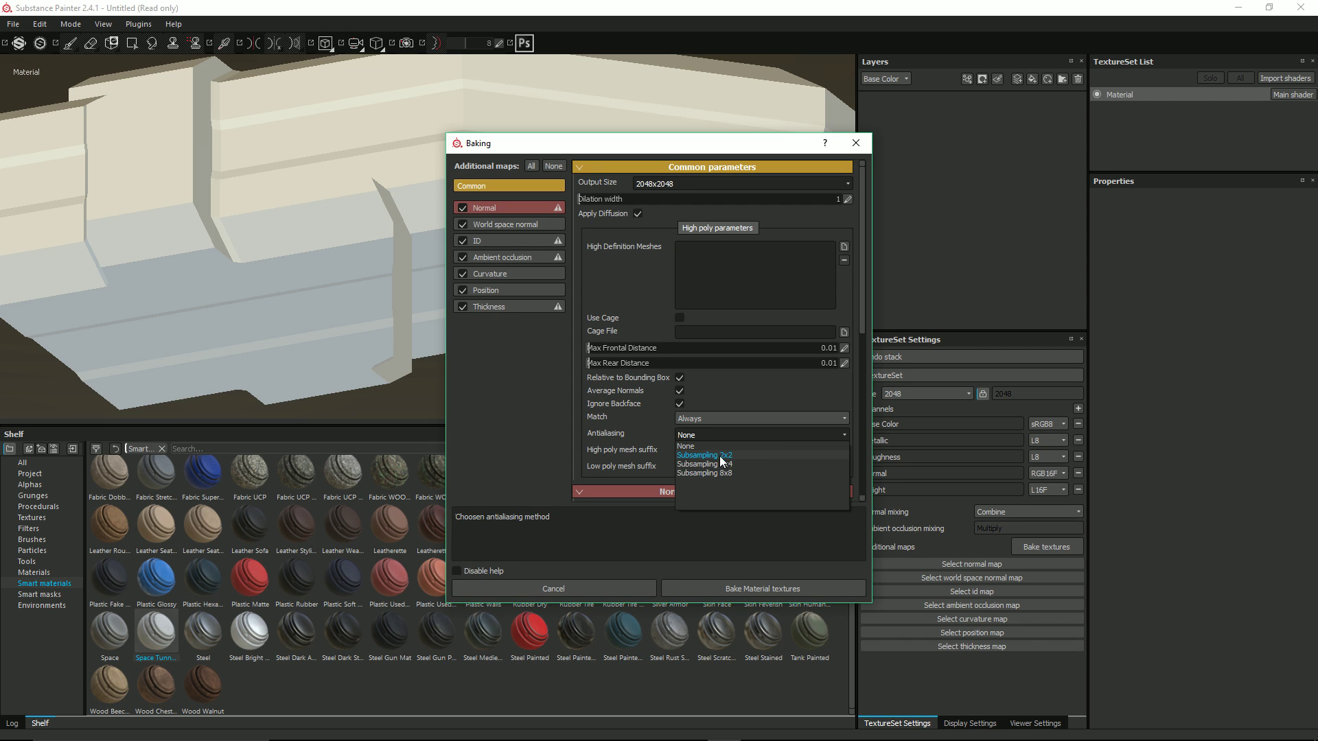
left_click(722, 464)
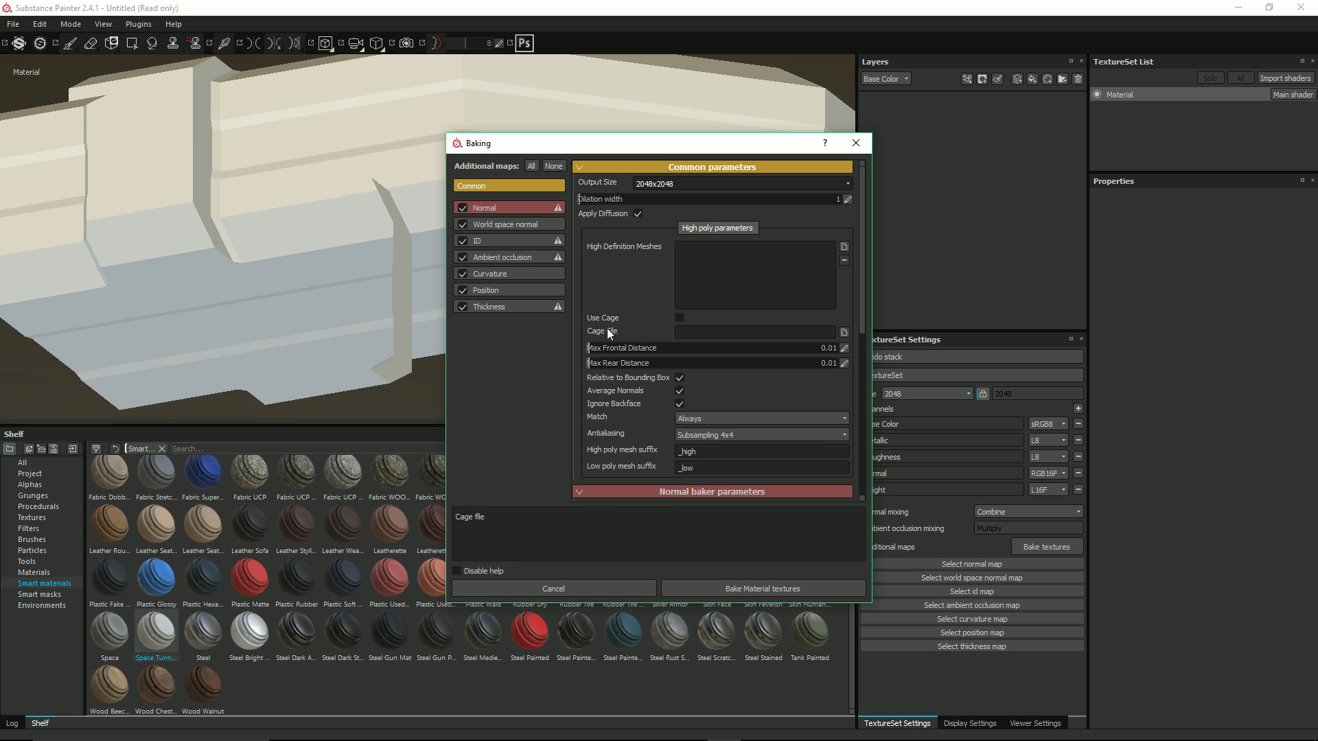
left_click(740, 588)
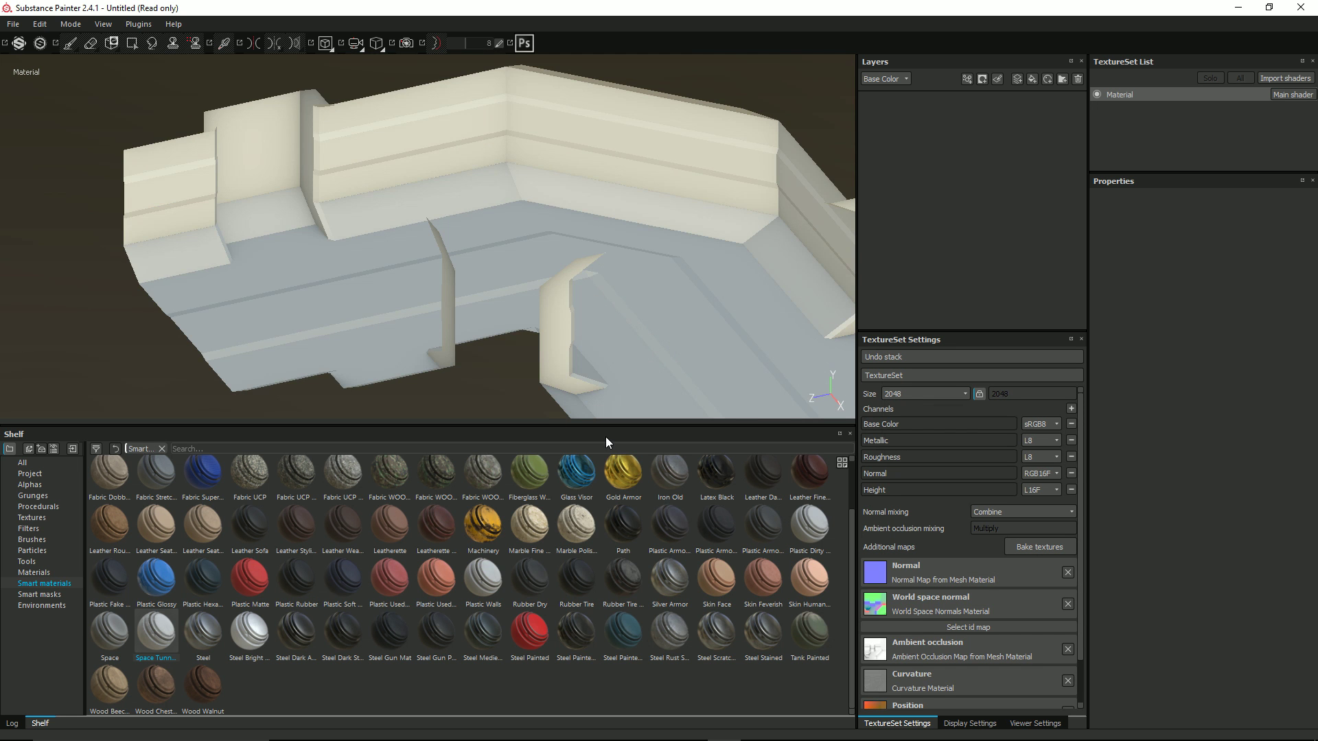
Apply the Space Tunnel Walls smart material to the baked corner mesh and check the walls up close.
scroll(500, 129, "down", 1)
left_click_drag(528, 152, 703, 226, "alt")
left_click_drag(163, 635, 913, 206)
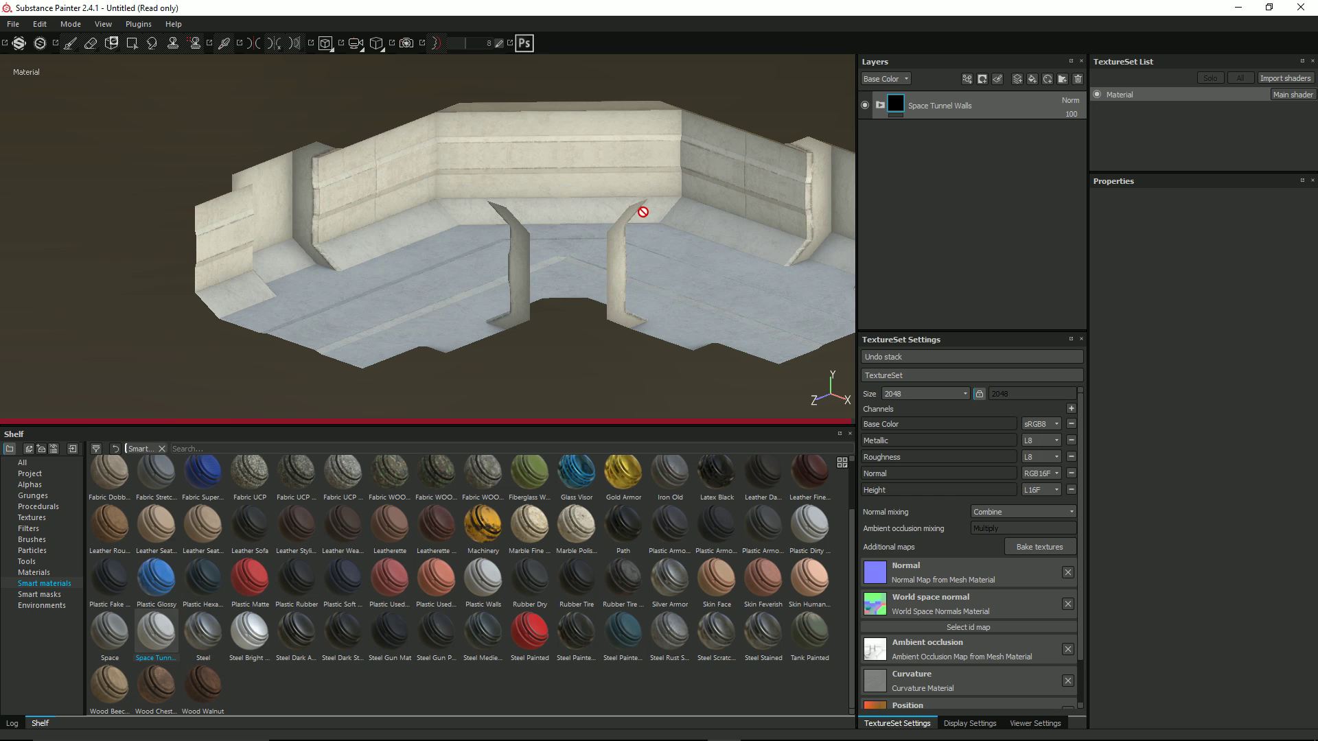
scroll(550, 179, "up", 3)
mouse_move(339, 252)
left_mouse_down("alt")
mouse_move(370, 221)
mouse_move(382, 250)
mouse_move(355, 248)
left_mouse_up("alt")
middle_click_drag(379, 239, 329, 199, "alt")
left_click_drag(335, 241, 142, 239, "alt")
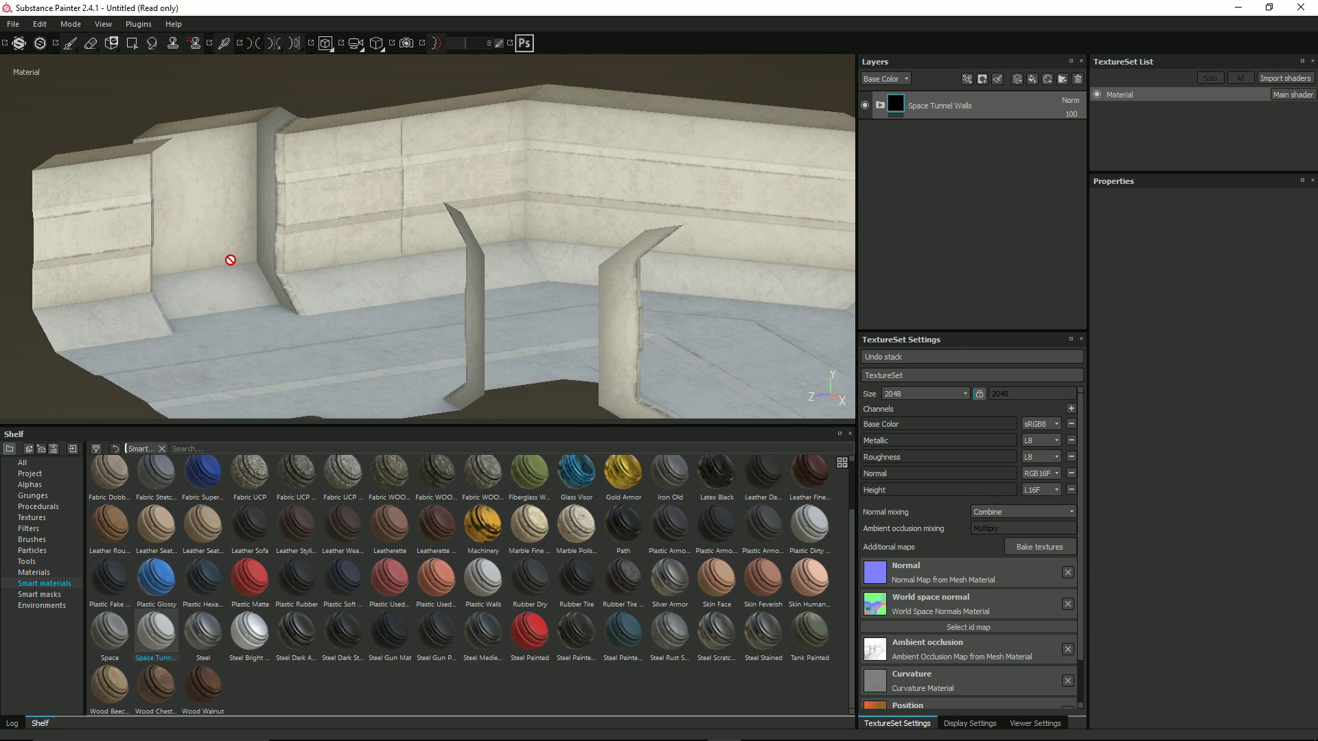
Examine the dirt along the wall and pillar edges of the textured corner up close.
scroll(228, 259, "up", 4)
mouse_move(315, 233)
left_mouse_down("alt")
mouse_move(367, 219)
mouse_move(380, 250)
mouse_move(444, 309)
mouse_move(456, 294)
mouse_move(427, 287)
mouse_move(615, 291)
mouse_move(703, 224)
mouse_move(421, 309)
left_mouse_up("alt")
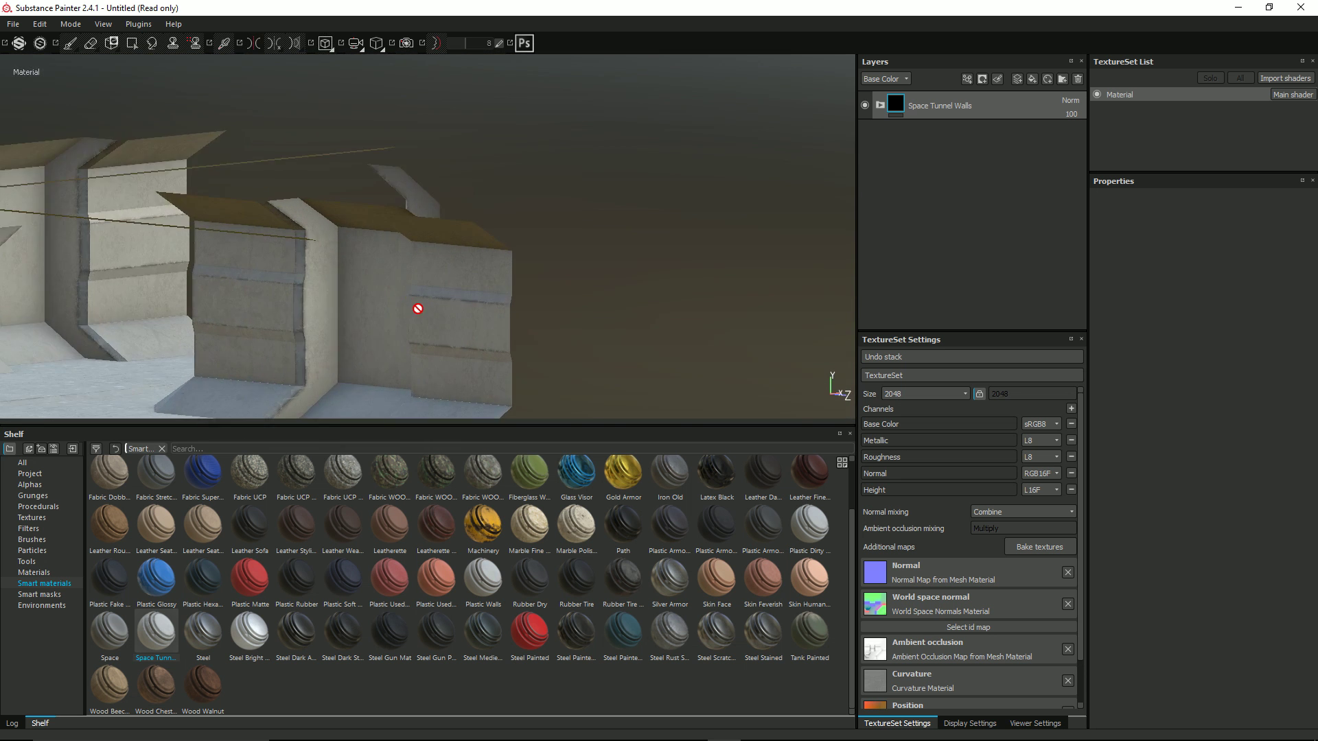
middle_click_drag(223, 276, 432, 234, "alt")
right_click_drag(433, 233, 374, 237, "alt")
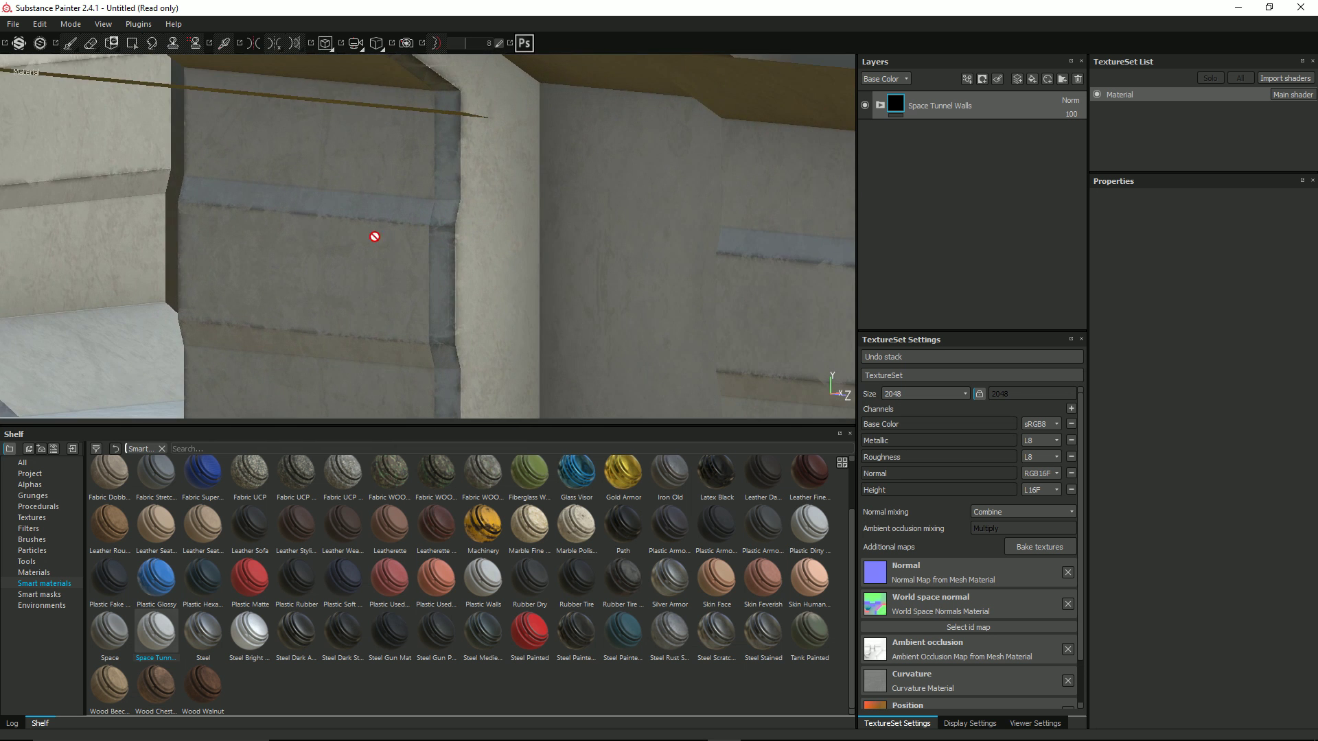
scroll(247, 230, "down", 6)
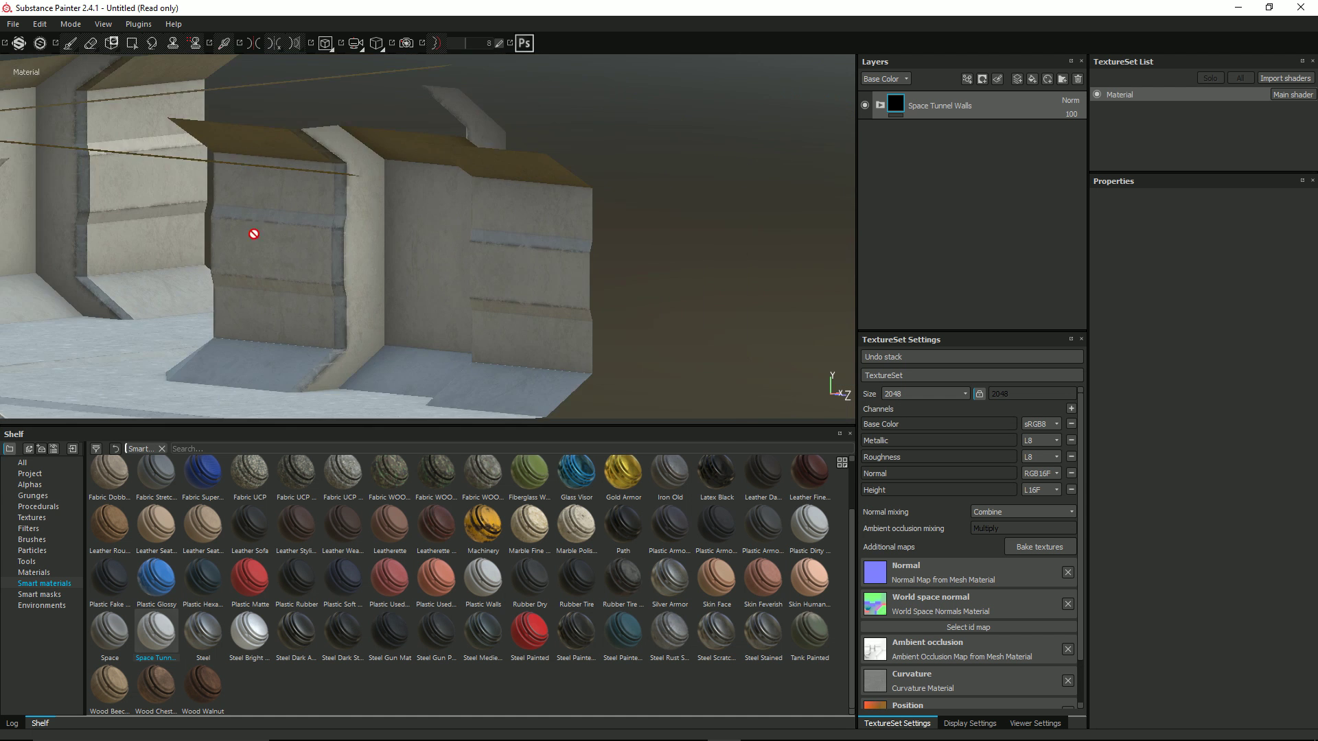
mouse_move(297, 259)
left_mouse_down("alt")
mouse_move(156, 289)
mouse_move(105, 259)
mouse_move(274, 285)
mouse_move(555, 244)
mouse_move(385, 289)
mouse_move(321, 256)
left_mouse_up("alt")
scroll(328, 259, "up", 4)
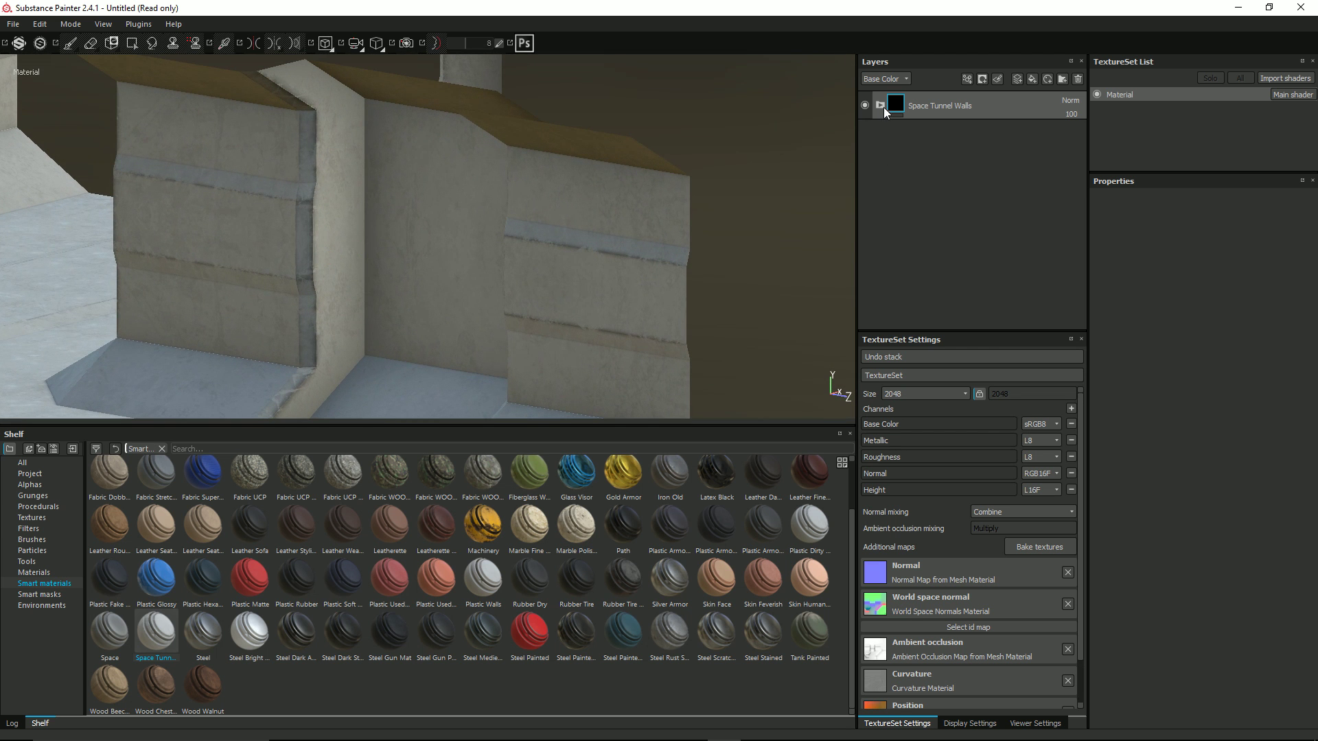
Set the Global Balance of the Edge Dirt layer's mask generator to 0.25 in the Space Tunnel Walls folder.
left_click(883, 106)
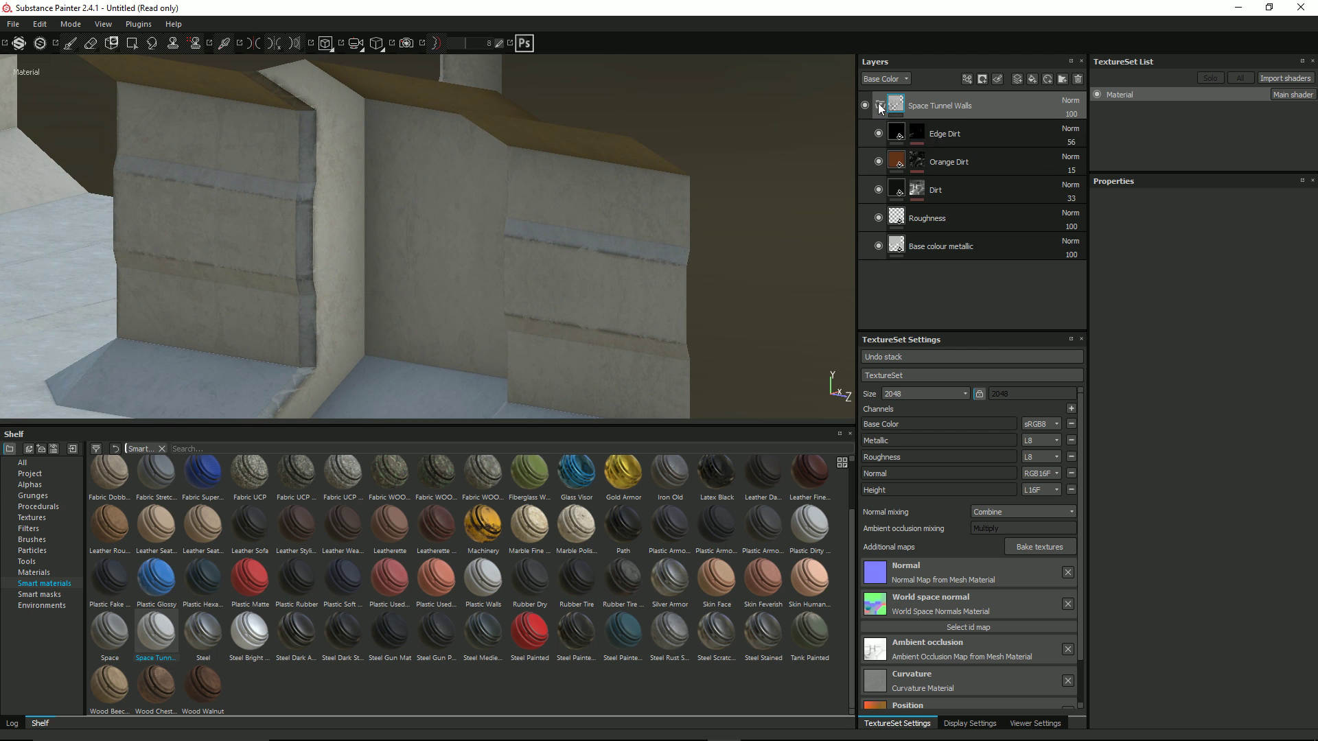
left_click(917, 134)
left_click(952, 156)
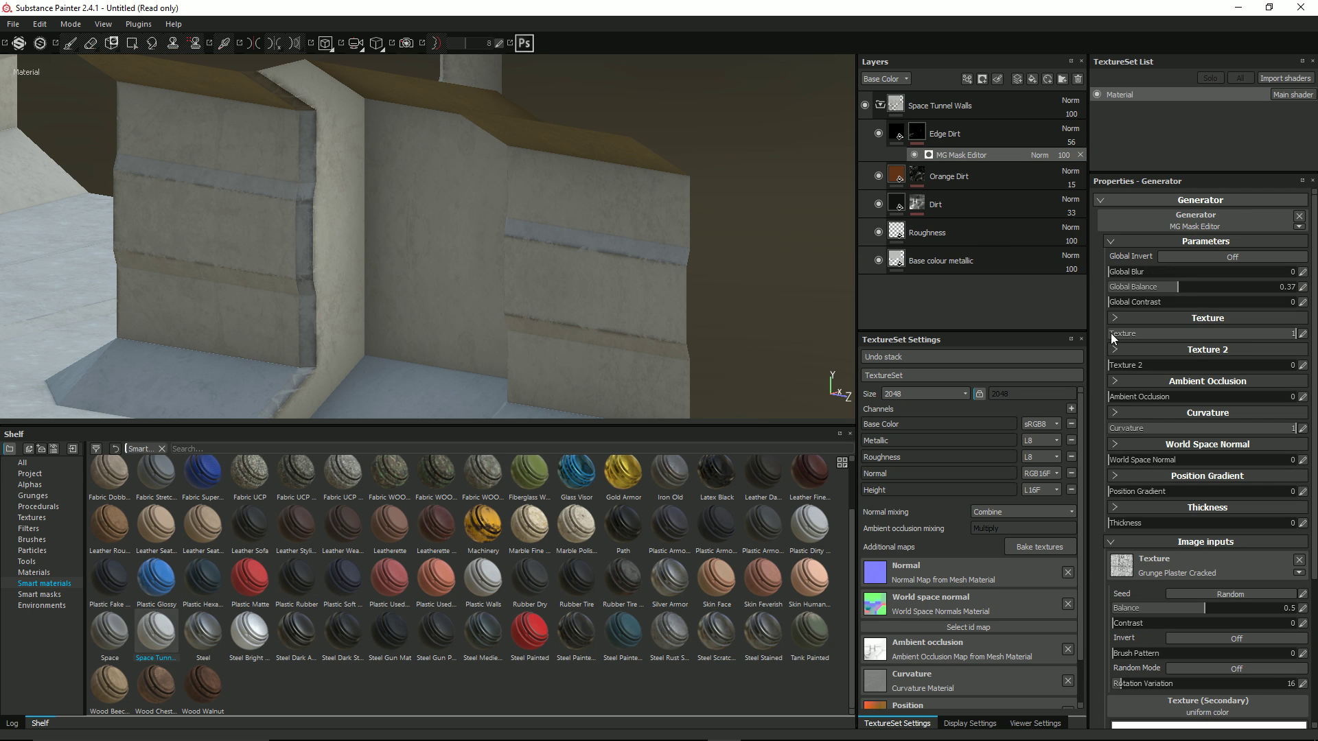
left_click_drag(1175, 286, 1167, 286)
left_click_drag(1160, 288, 1156, 288)
Examine the reduced edge dirt around the whole corner mesh and collapse the Space Tunnel Walls folder.
left_click_drag(391, 220, 342, 239, "alt")
scroll(299, 231, "down", 4)
left_click_drag(247, 197, 271, 214, "alt")
scroll(283, 218, "up", 2)
left_click(880, 106)
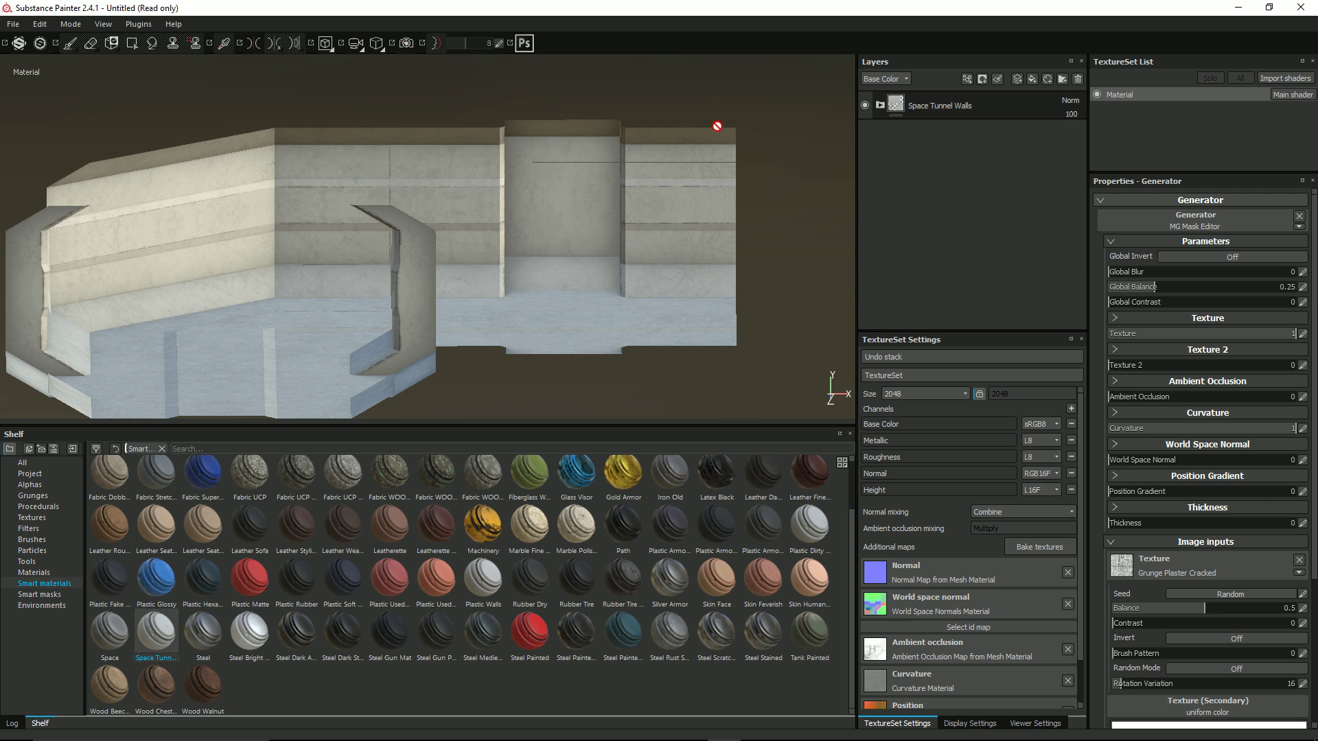
left_click_drag(288, 212, 257, 193, "alt")
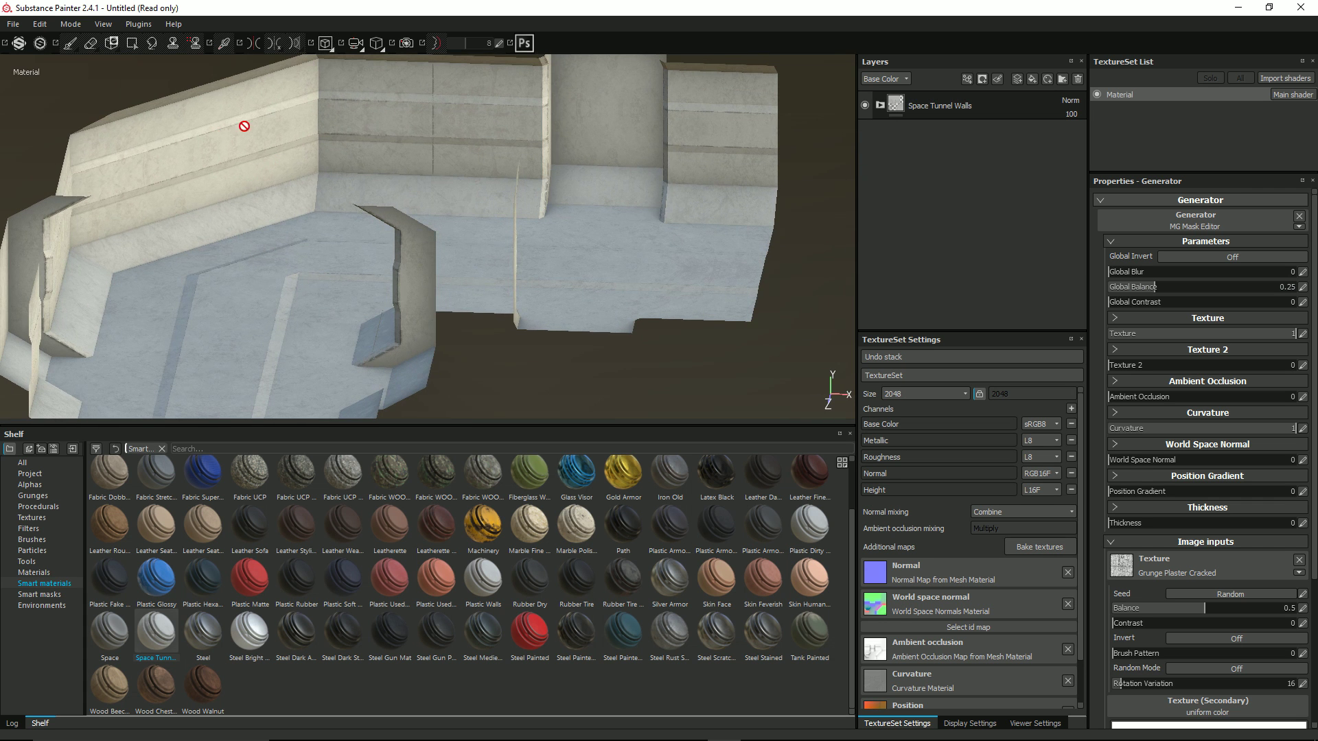
left_click_drag(203, 259, 314, 271, "alt")
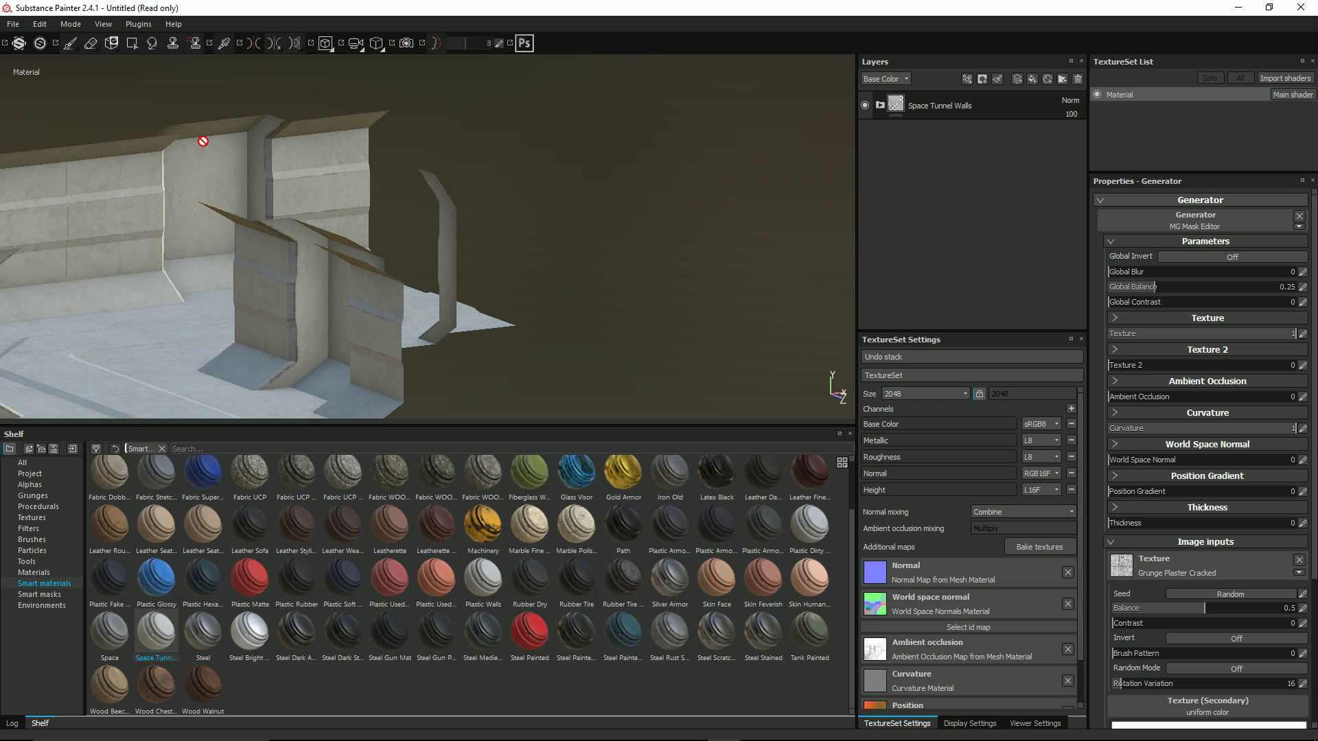
left_click_drag(296, 249, 183, 250, "alt")
Save the project as tunnel_corner in the Blender Space Station folder.
key("ctrl+s")
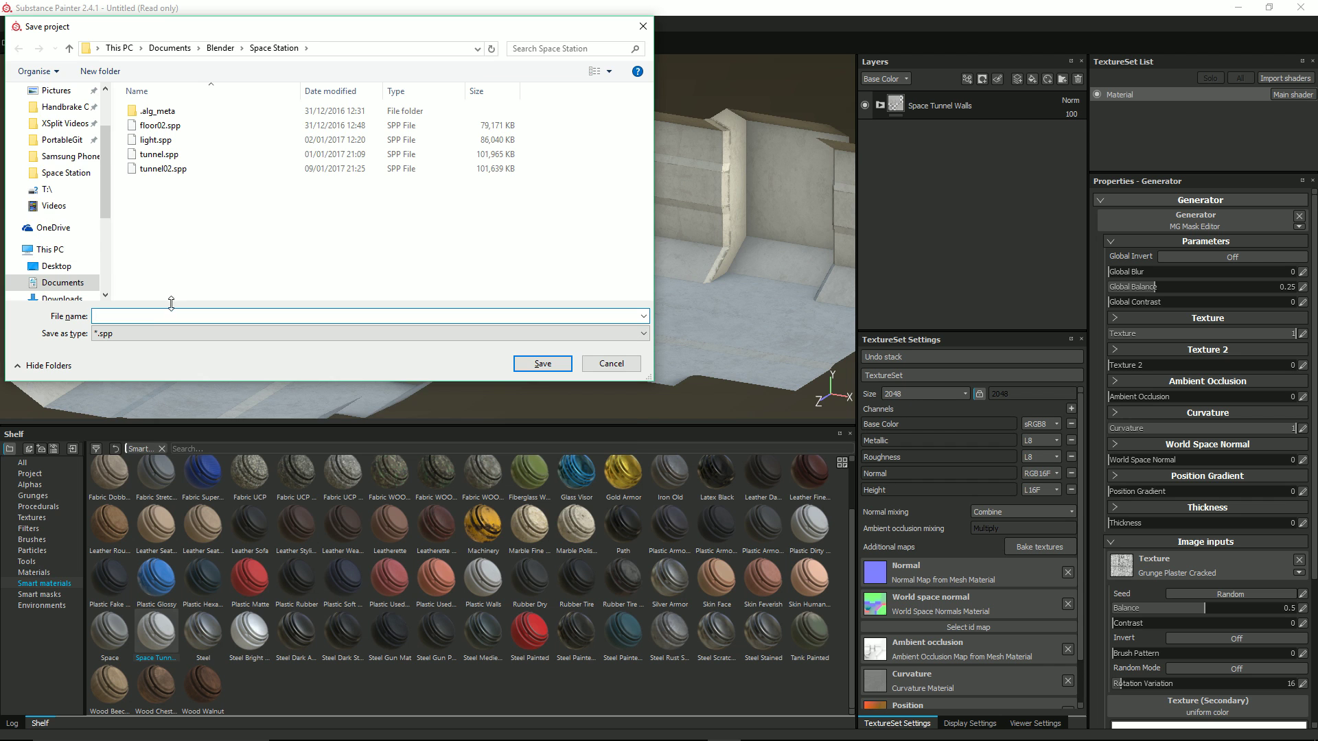
type("tu")
key("Menu")
key("Escape")
type("nnel_co")
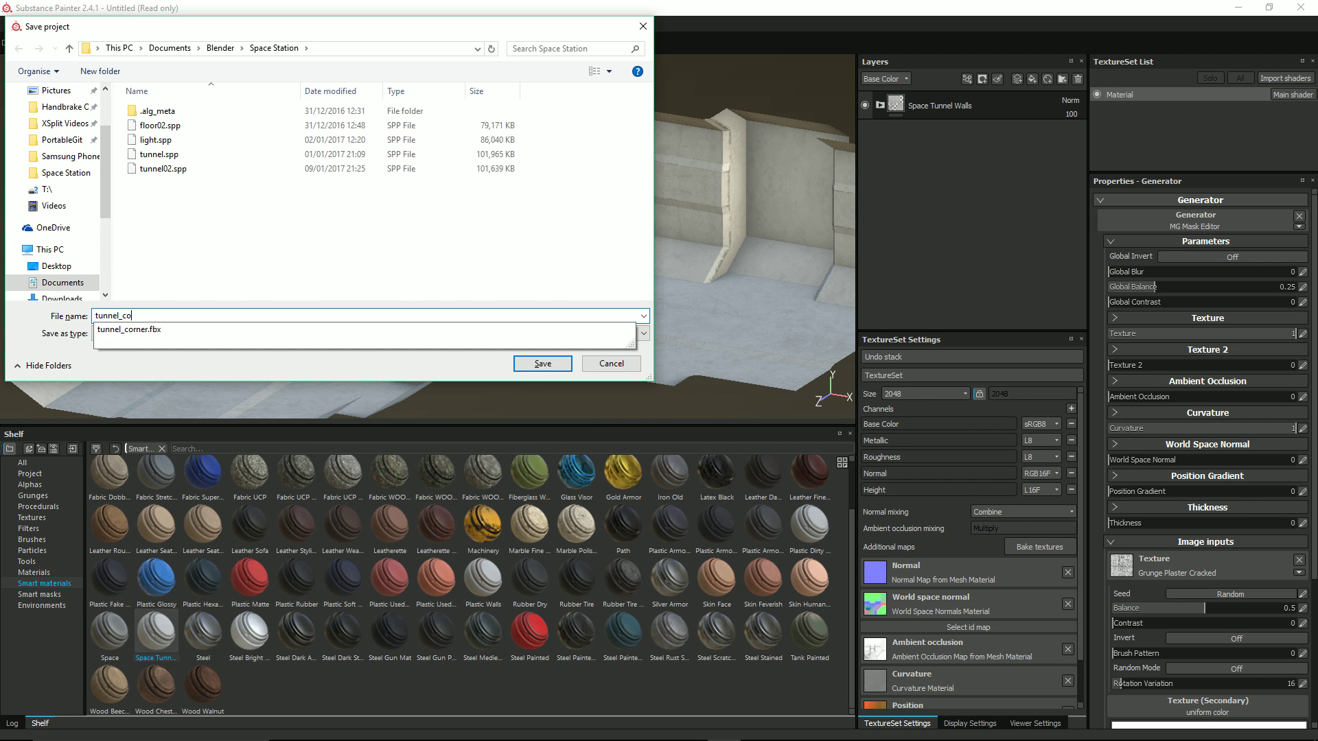
type("rner")
key("Return")
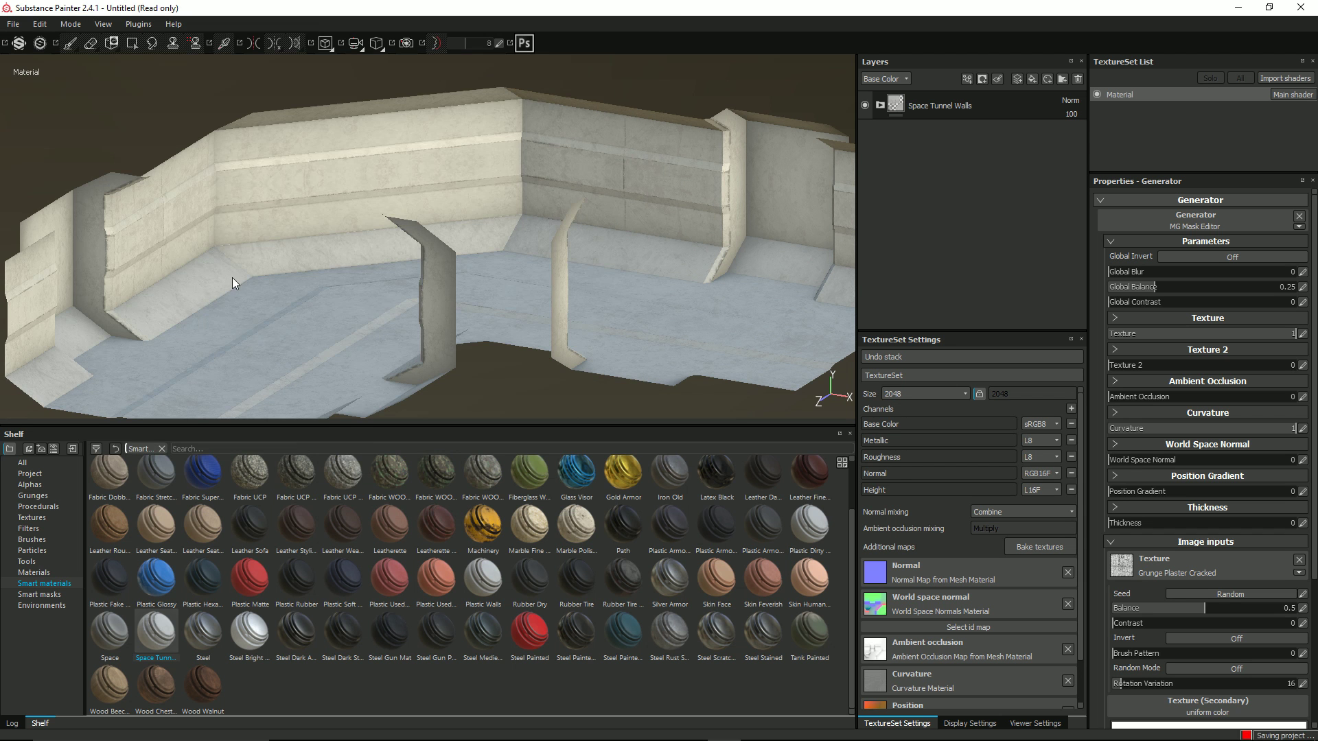
scroll(355, 188, "down", 3)
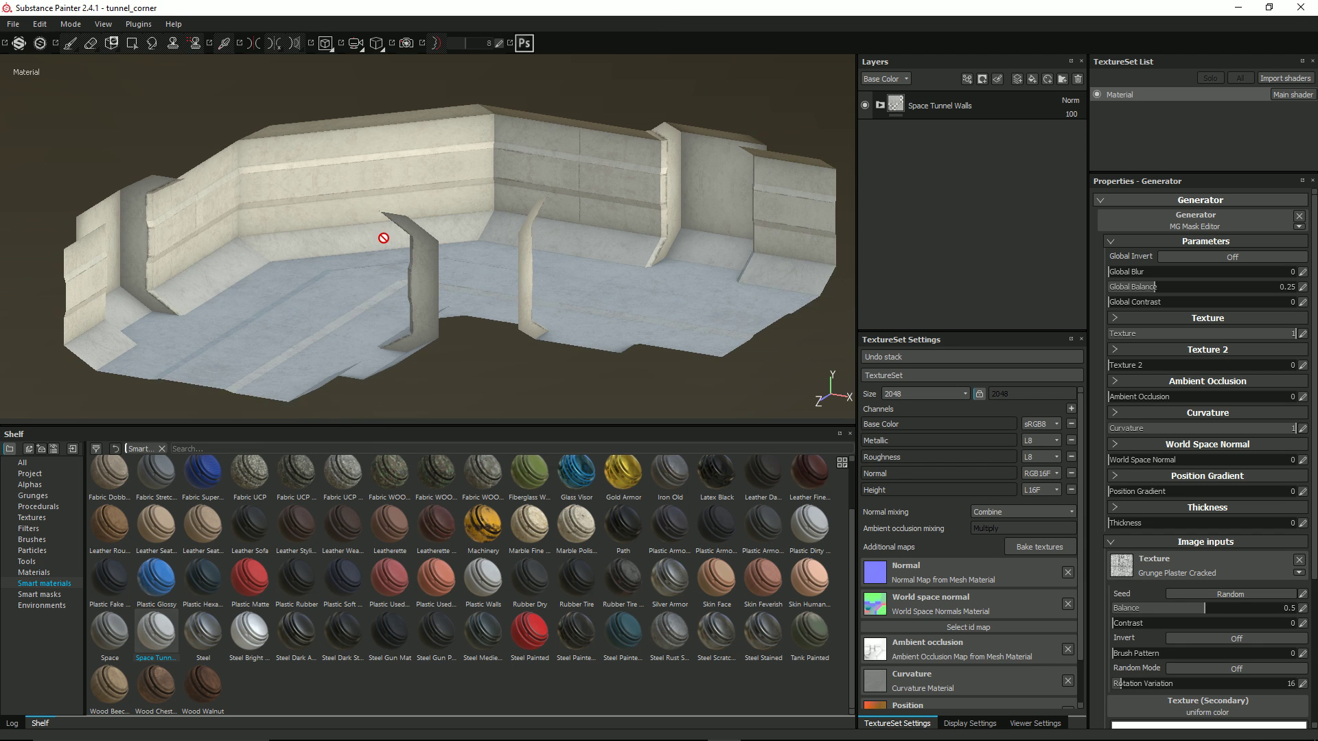
Start a texture export and choose the Unity 5 (Standard Metallic)_copy configuration.
left_click(15, 26)
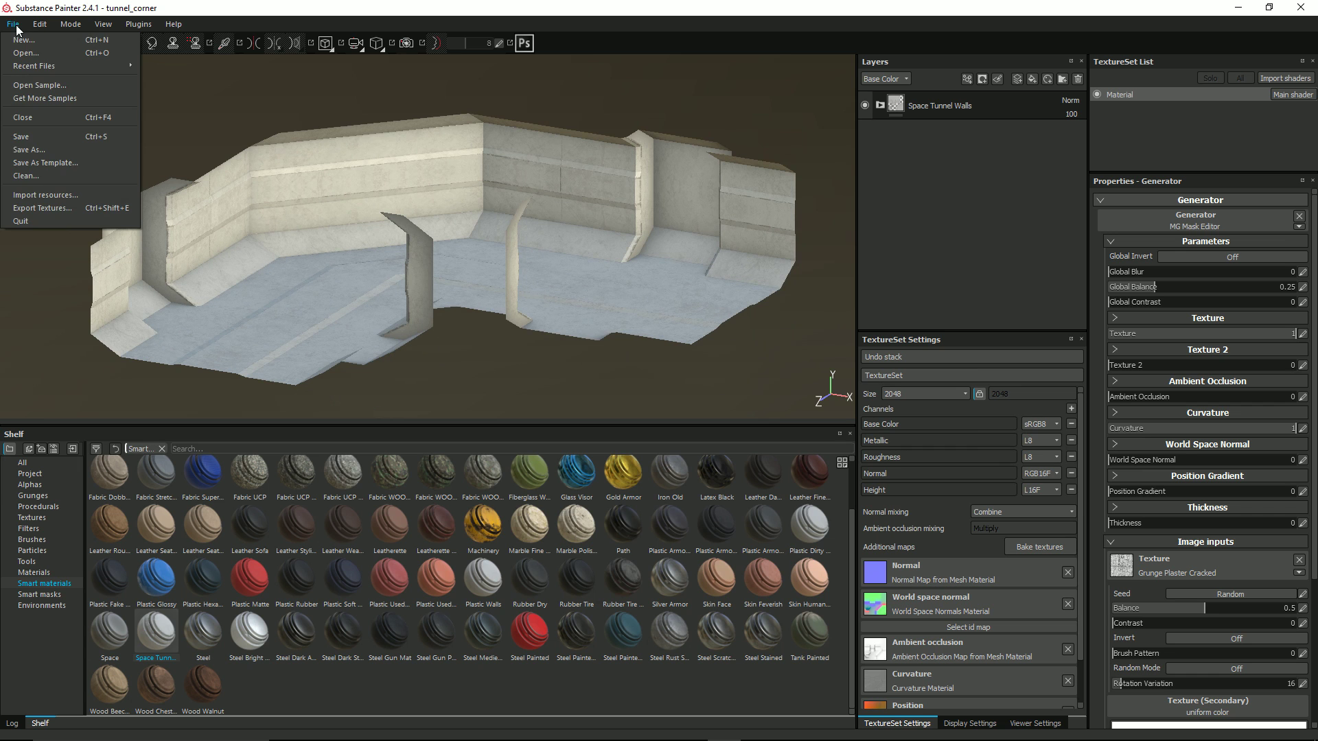
left_click(113, 205)
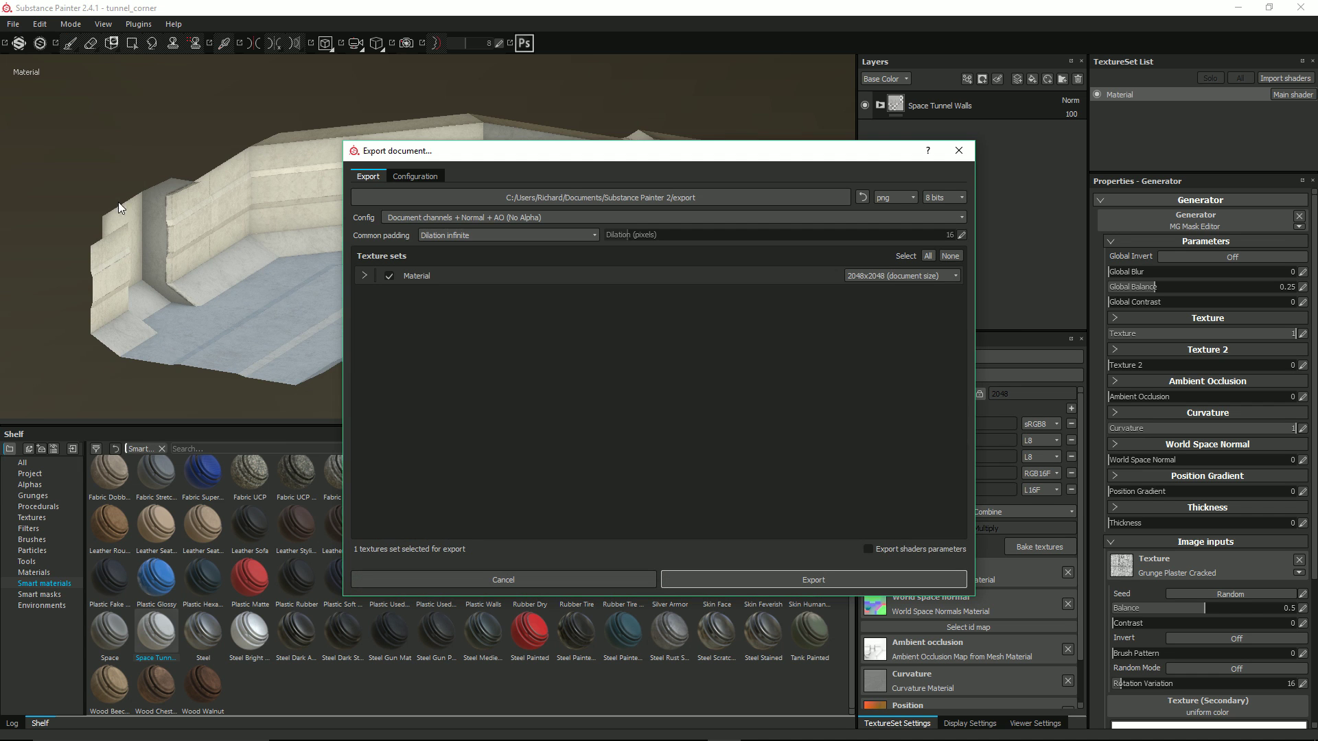
left_click(447, 218)
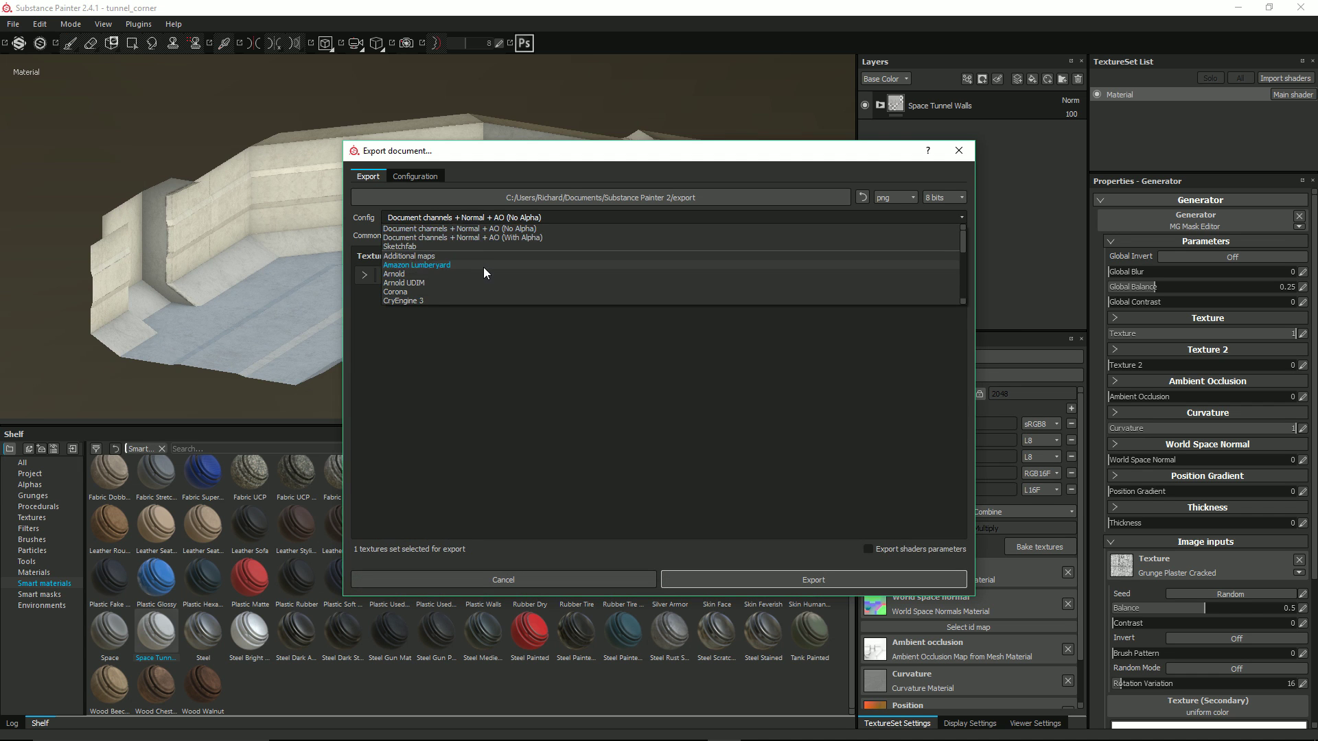
scroll(483, 266, "down", 6)
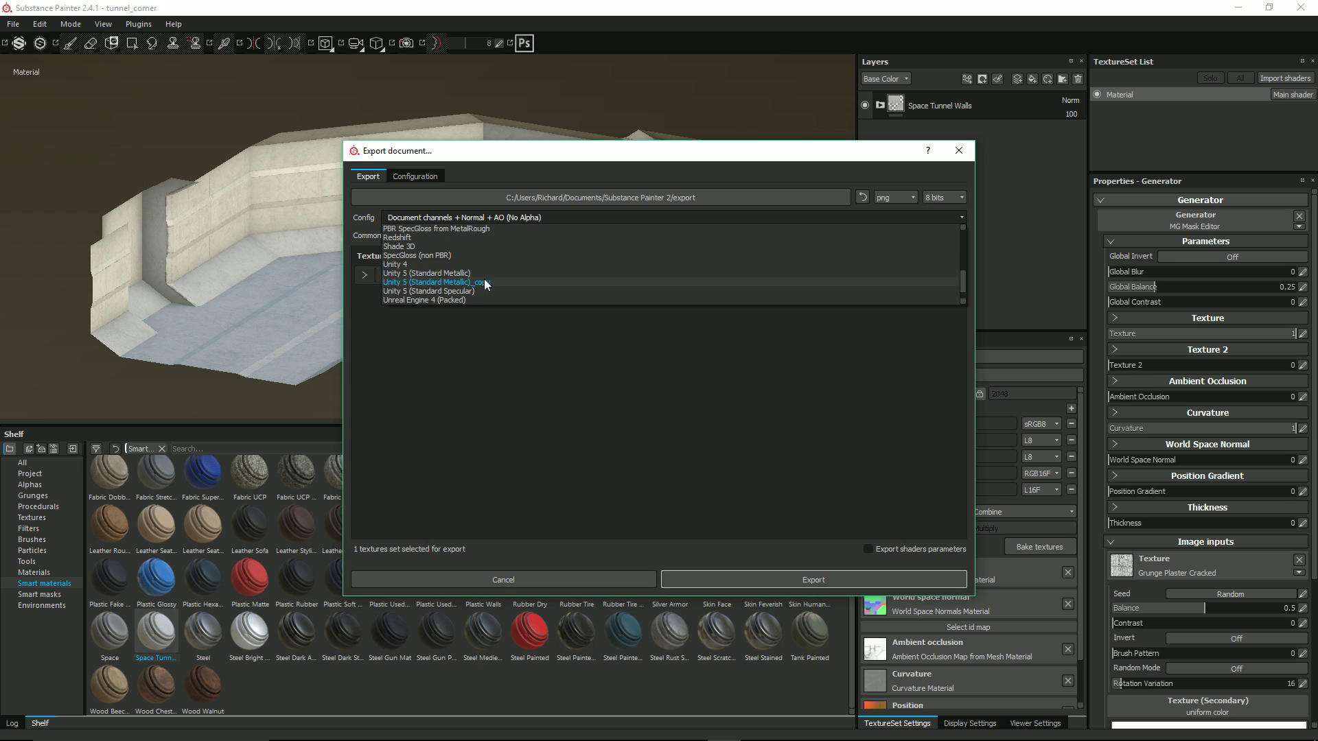
left_click(485, 283)
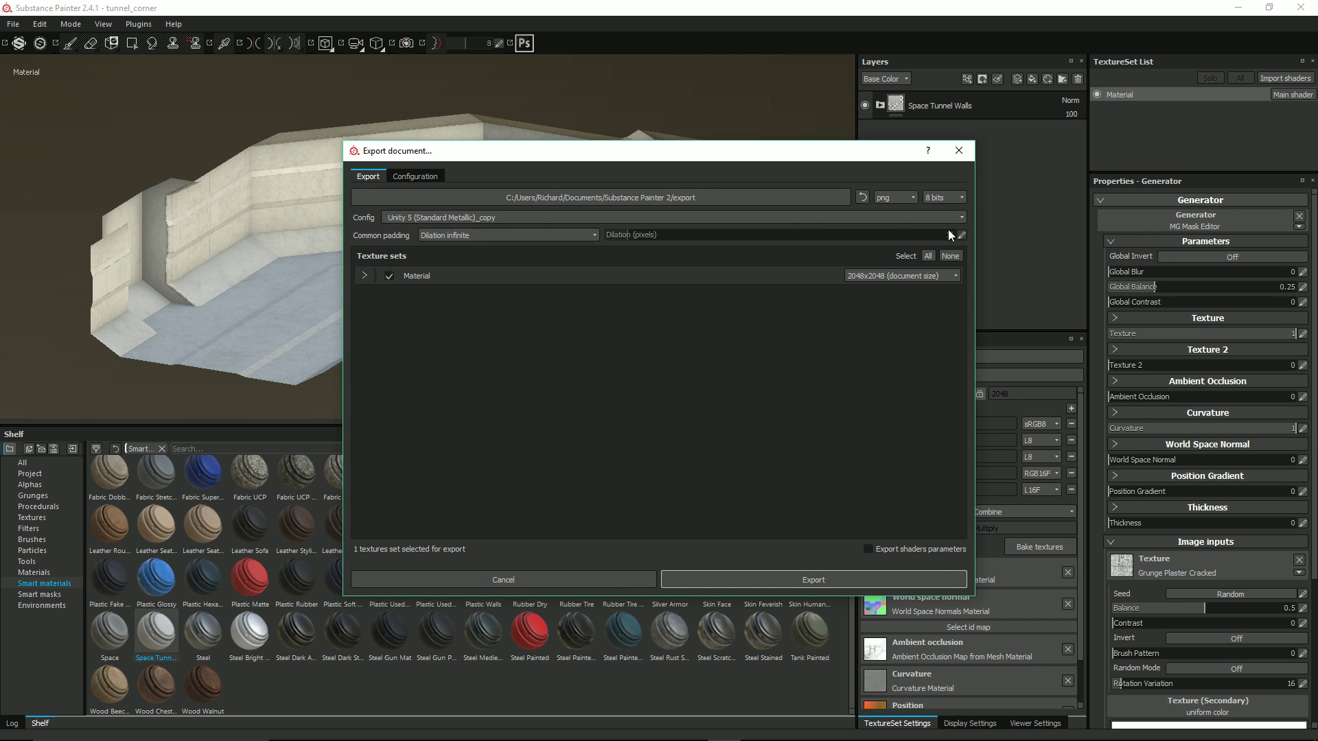
Set the export destination to the Documents/Unity/Space Station/Assets/Models/Tunnels folder.
left_click(732, 199)
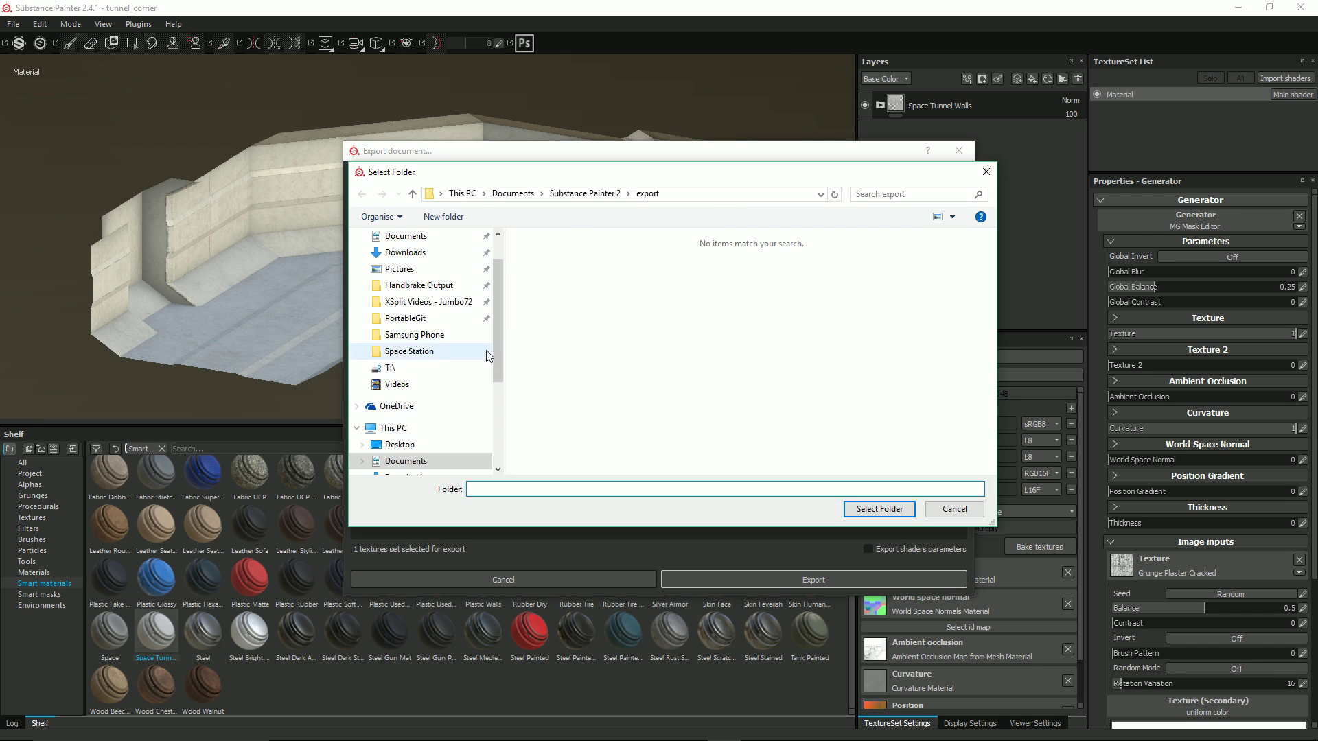
left_click(448, 351)
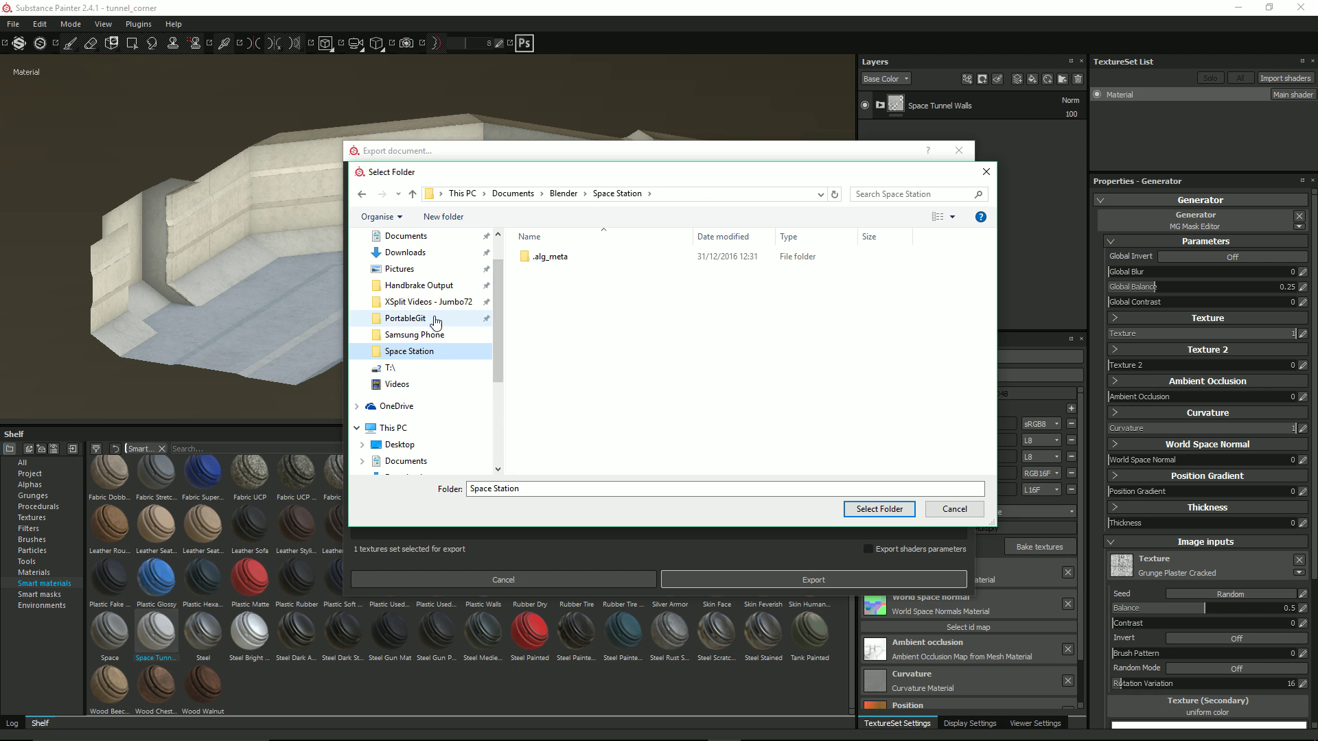
scroll(439, 410, "down", 1)
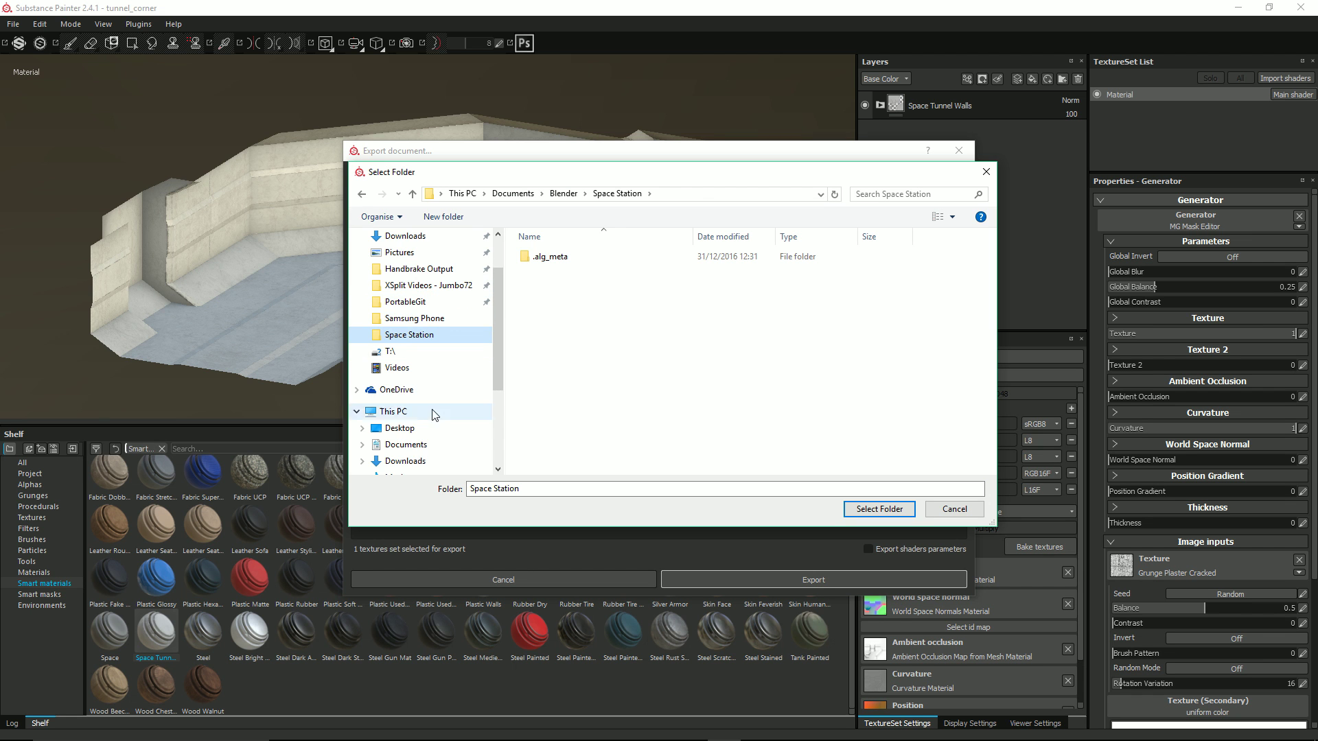
left_click(453, 445)
left_click(558, 360)
key("u")
key("Return")
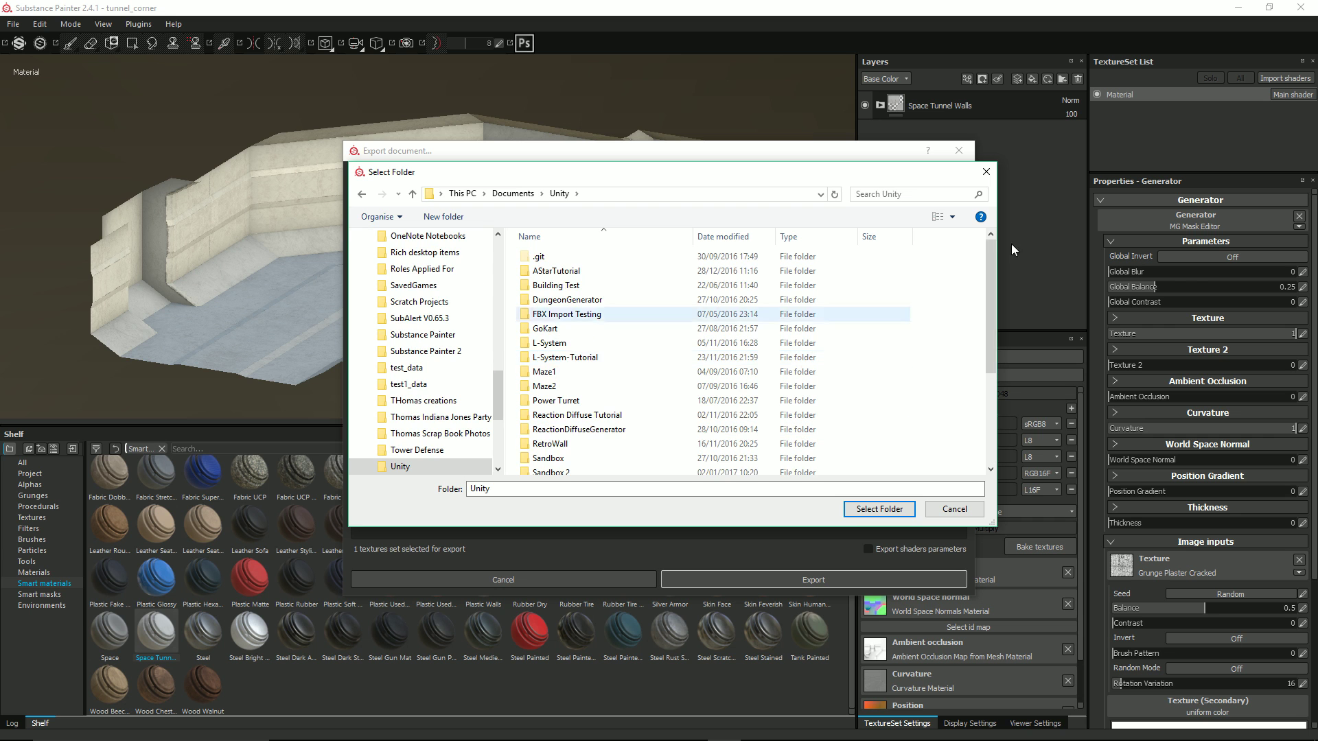
left_click(549, 342)
scroll(645, 352, "down", 2)
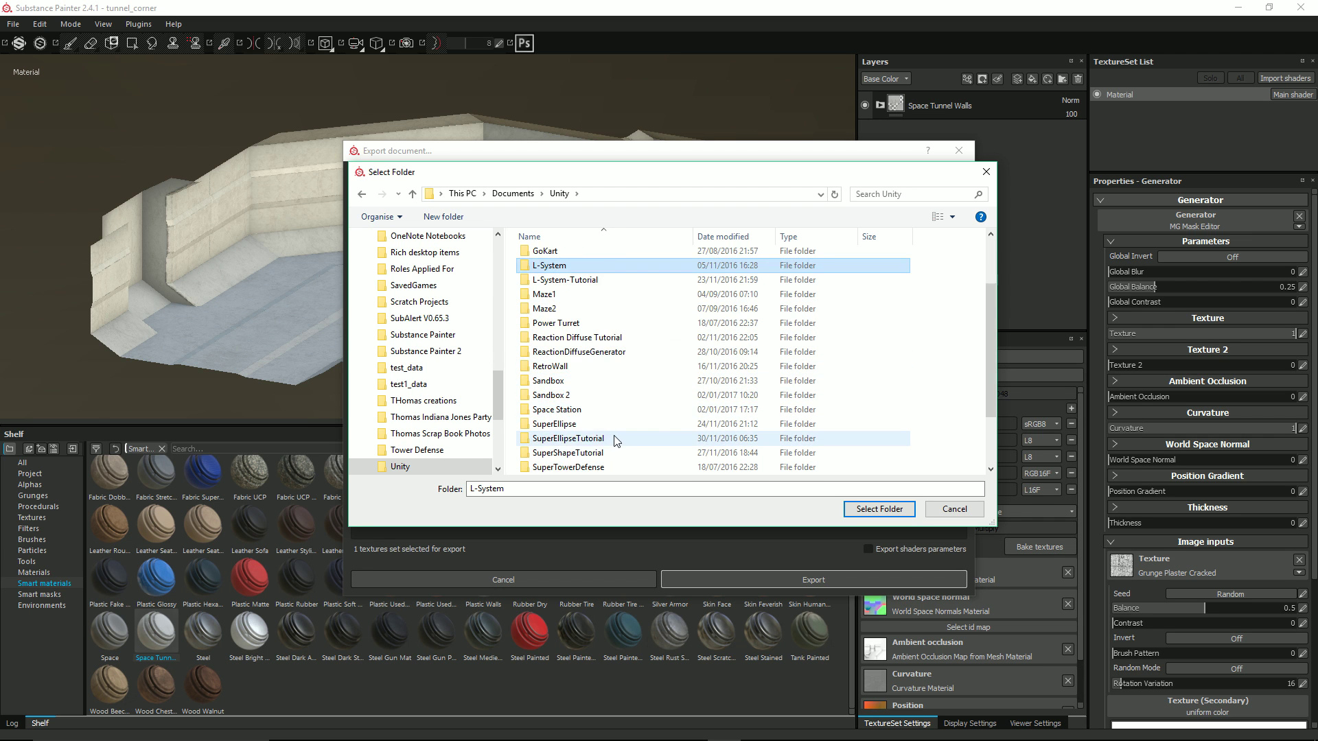
scroll(616, 442, "down", 2)
double_click(580, 338)
left_click(549, 258)
double_click(550, 258)
double_click(547, 257)
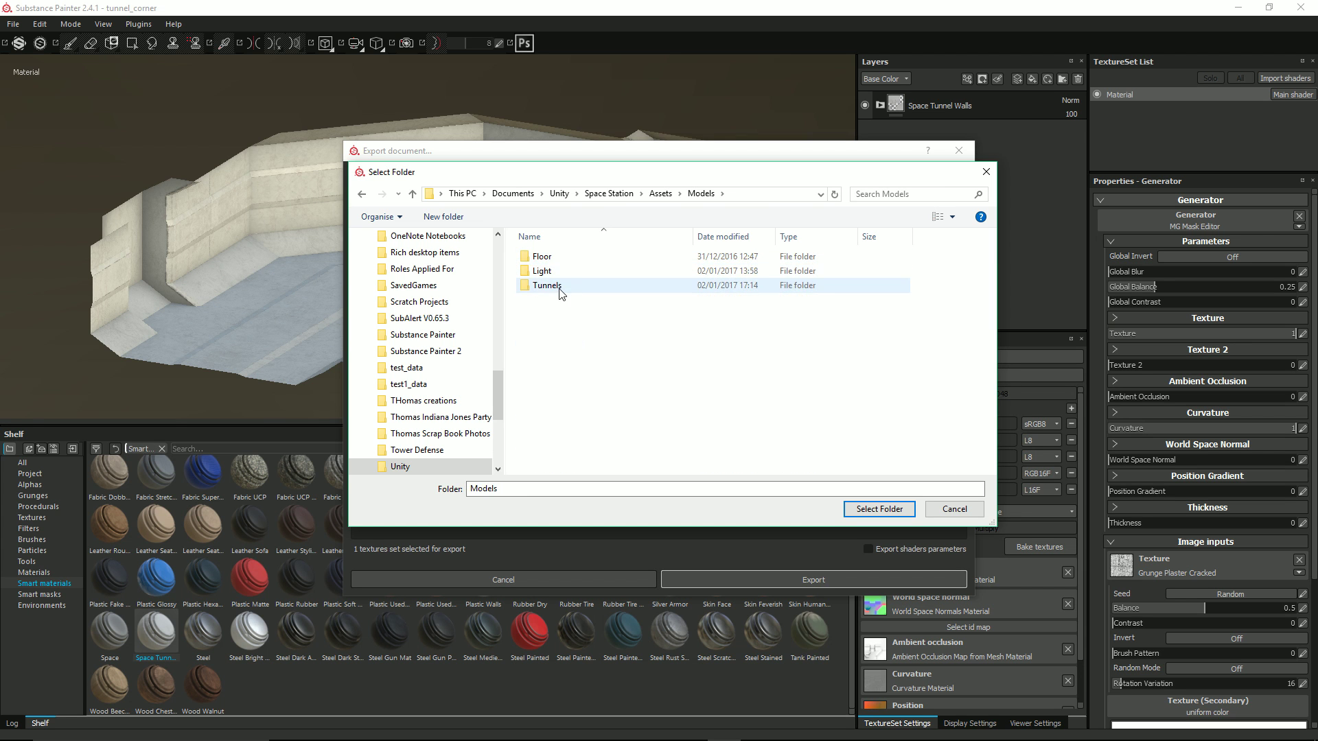
double_click(557, 287)
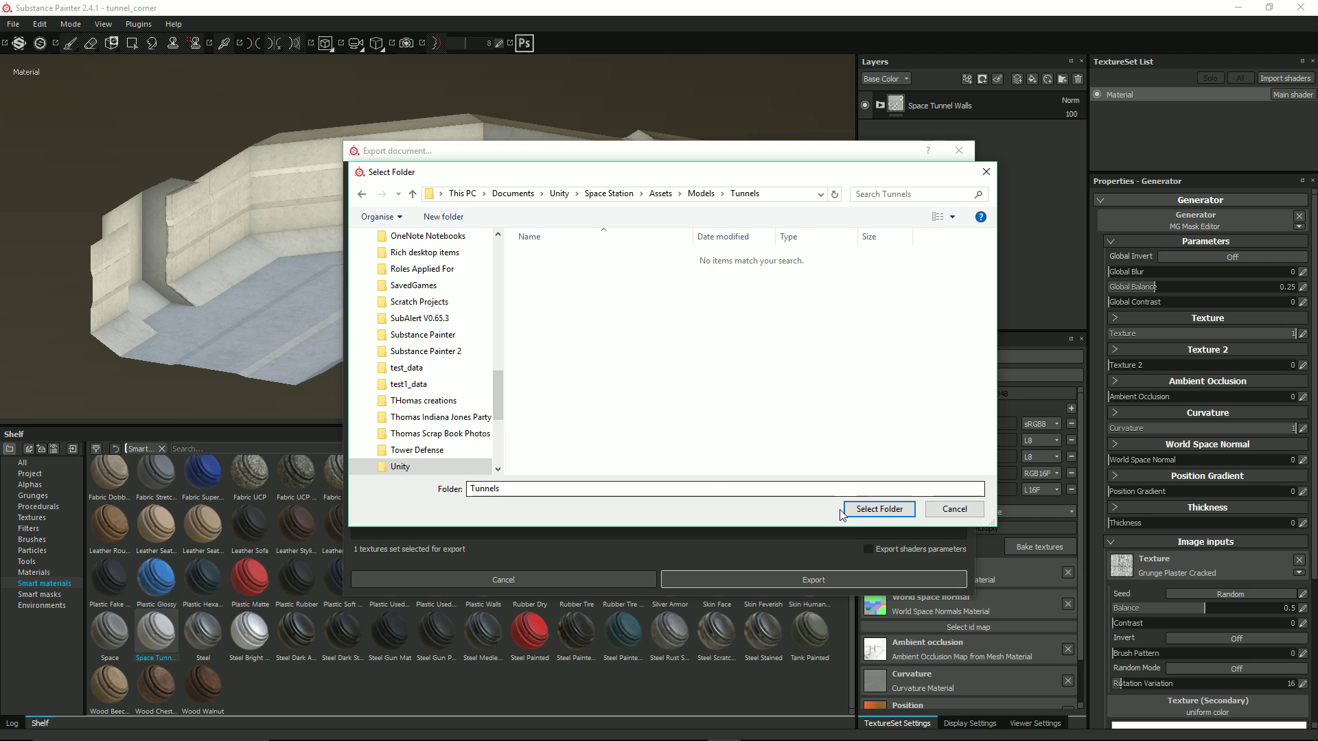
left_click(858, 508)
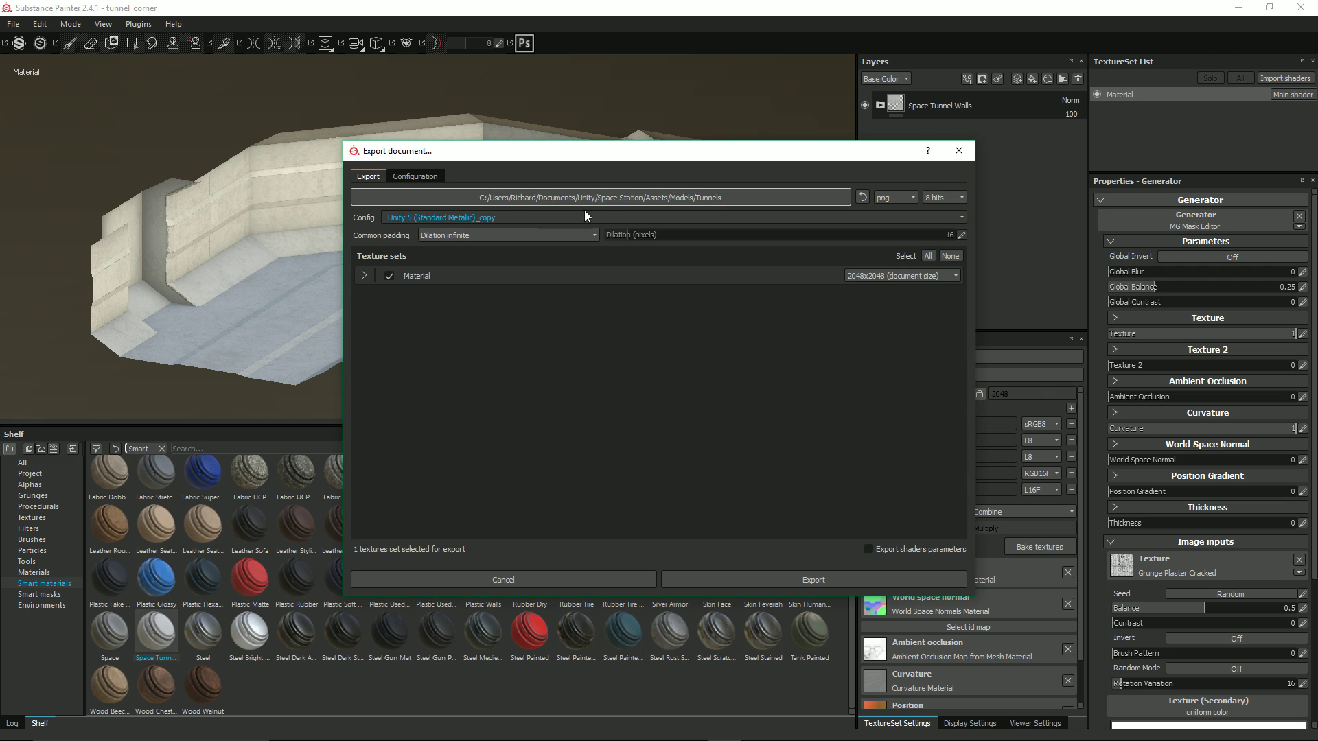
Export the corner's textures as 8-bit PNG files at 2048x2048 and switch to Unity.
left_click(783, 577)
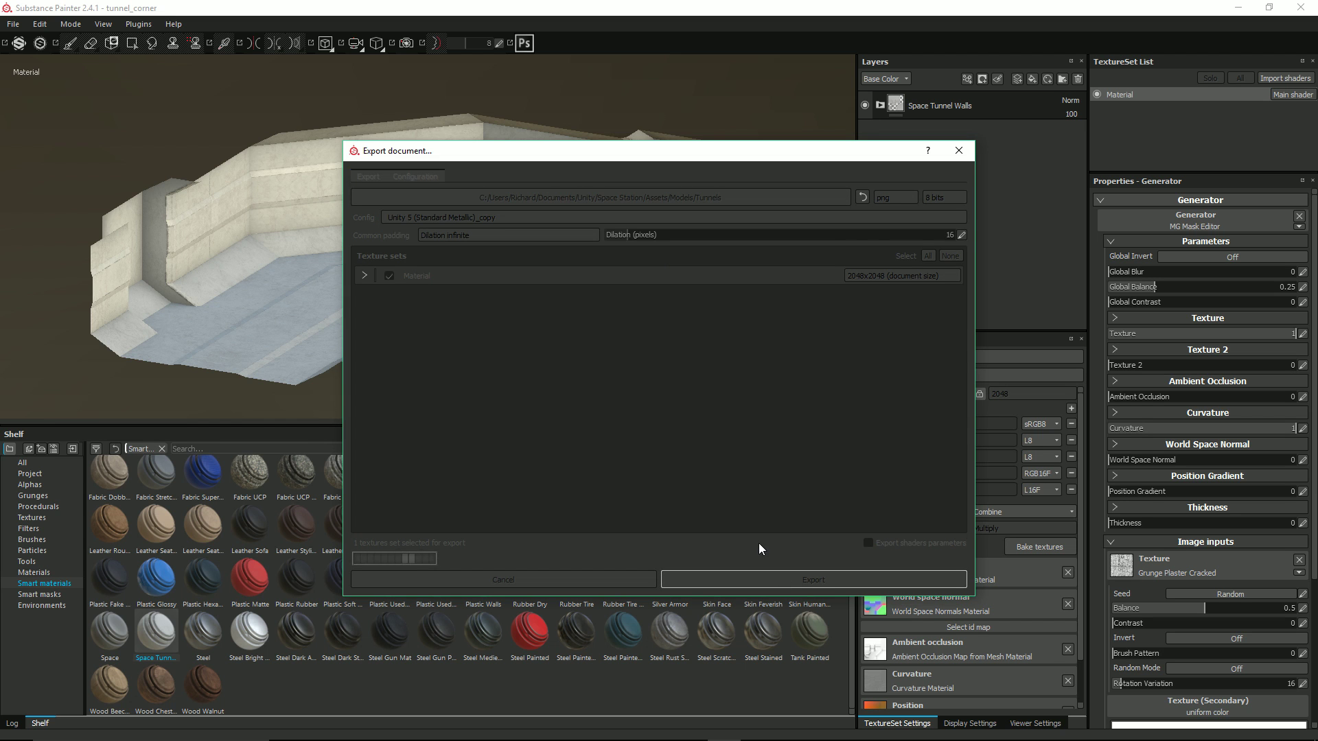
mouse_move(458, 738)
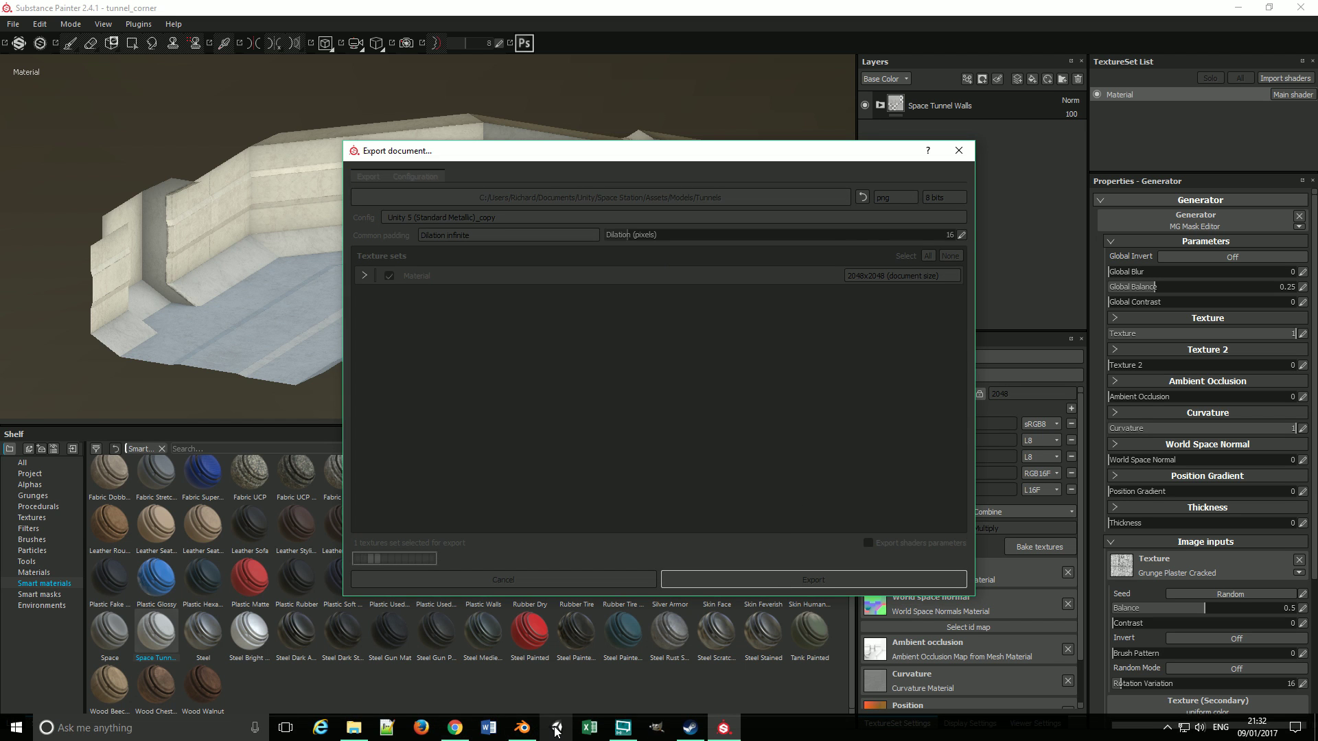
left_click(702, 383)
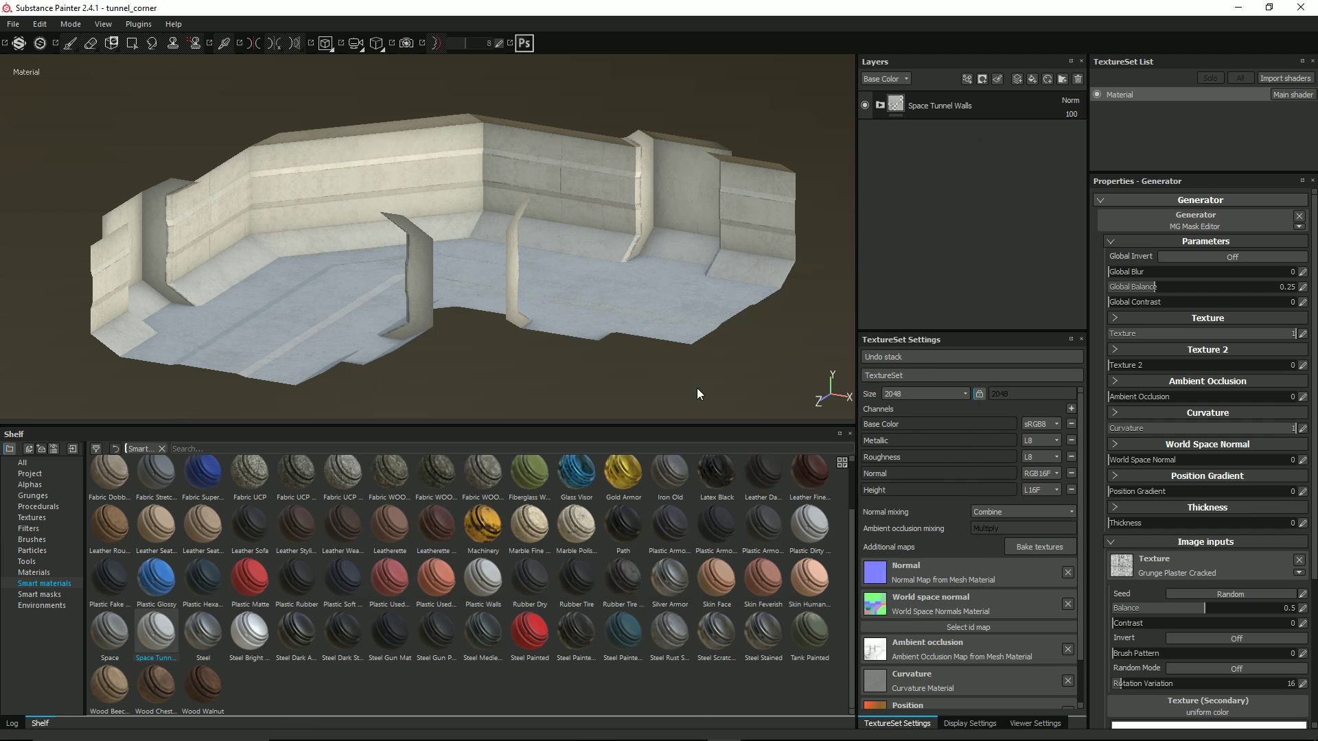
mouse_move(563, 736)
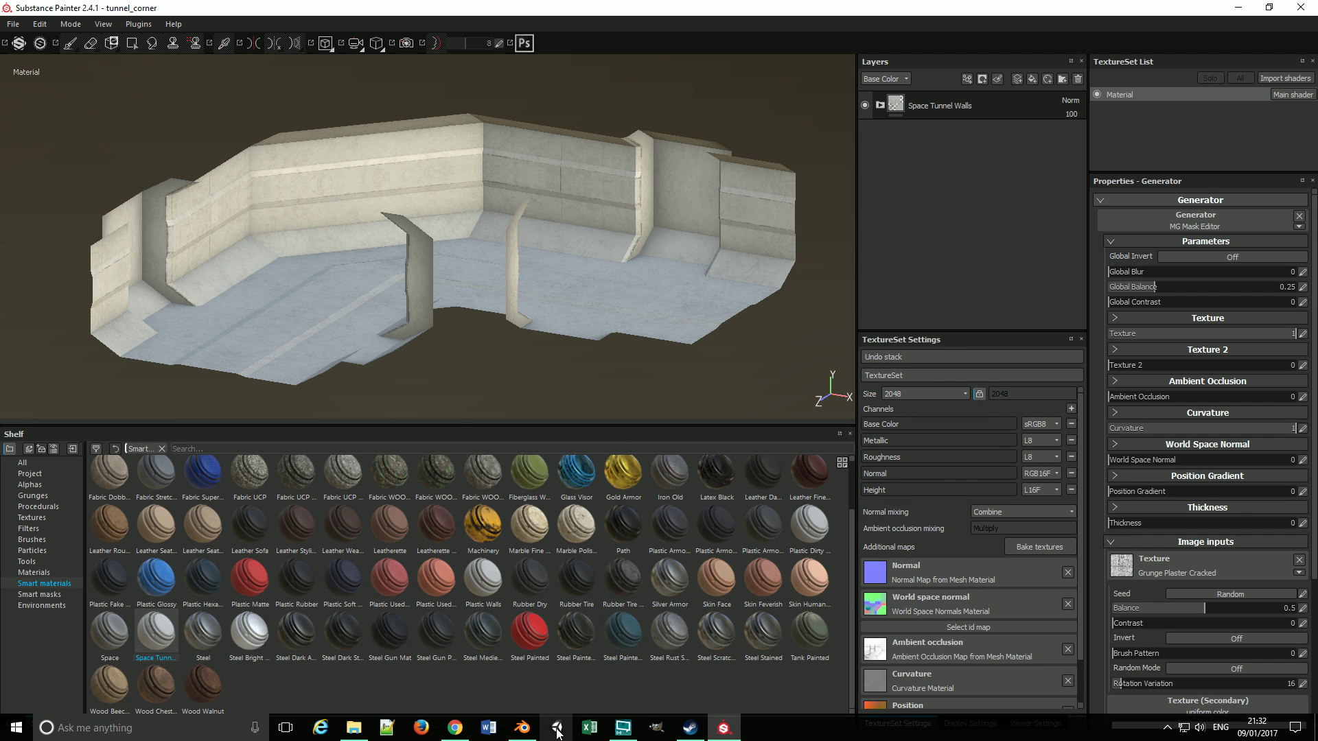
left_click(557, 729)
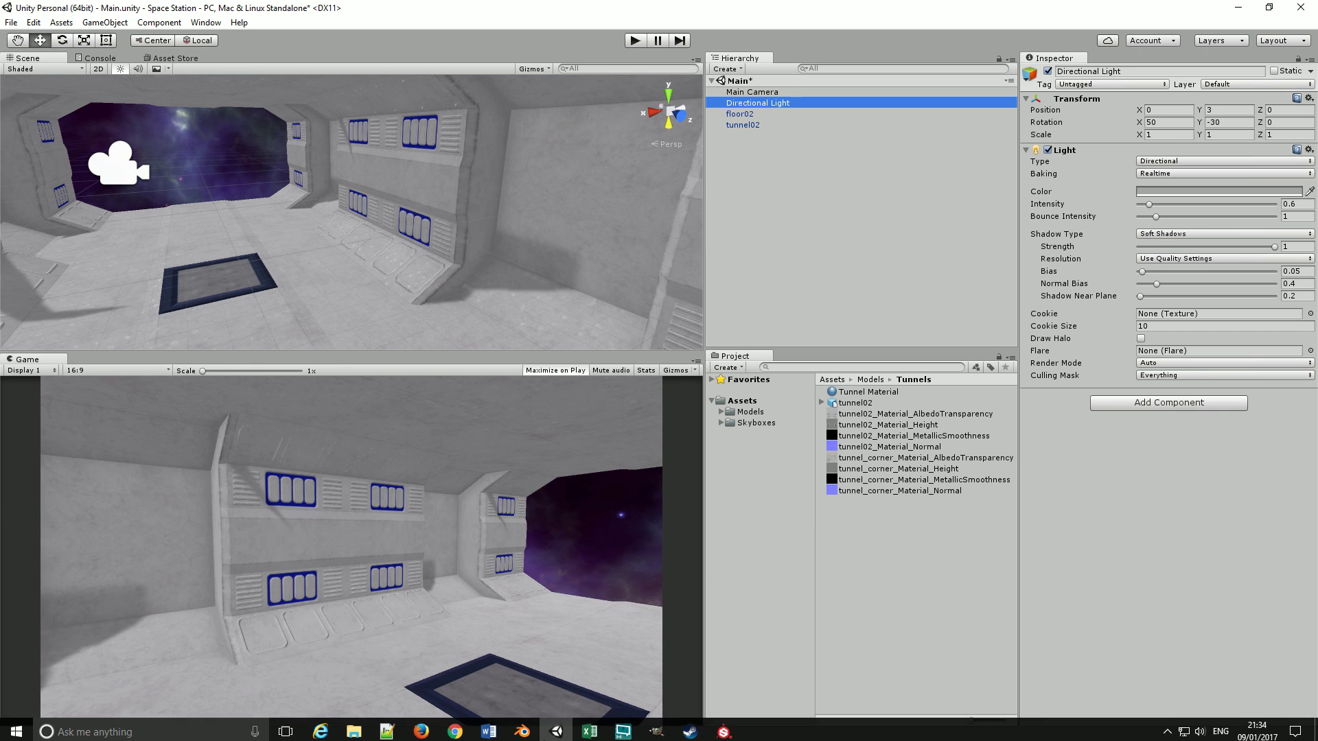
Switch to Blender and start an FBX export of the tunnel_corner model.
left_click(521, 728)
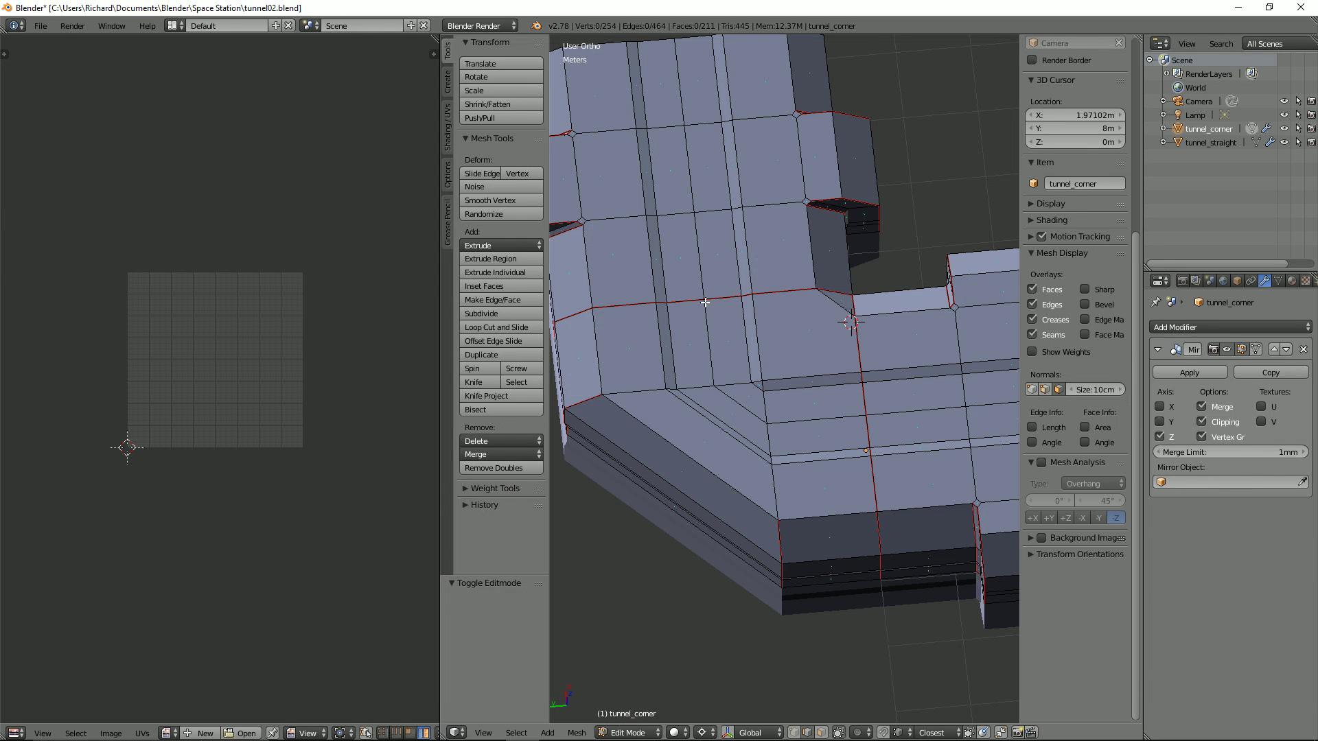
scroll(702, 303, "down", 4)
scroll(701, 303, "up", 2)
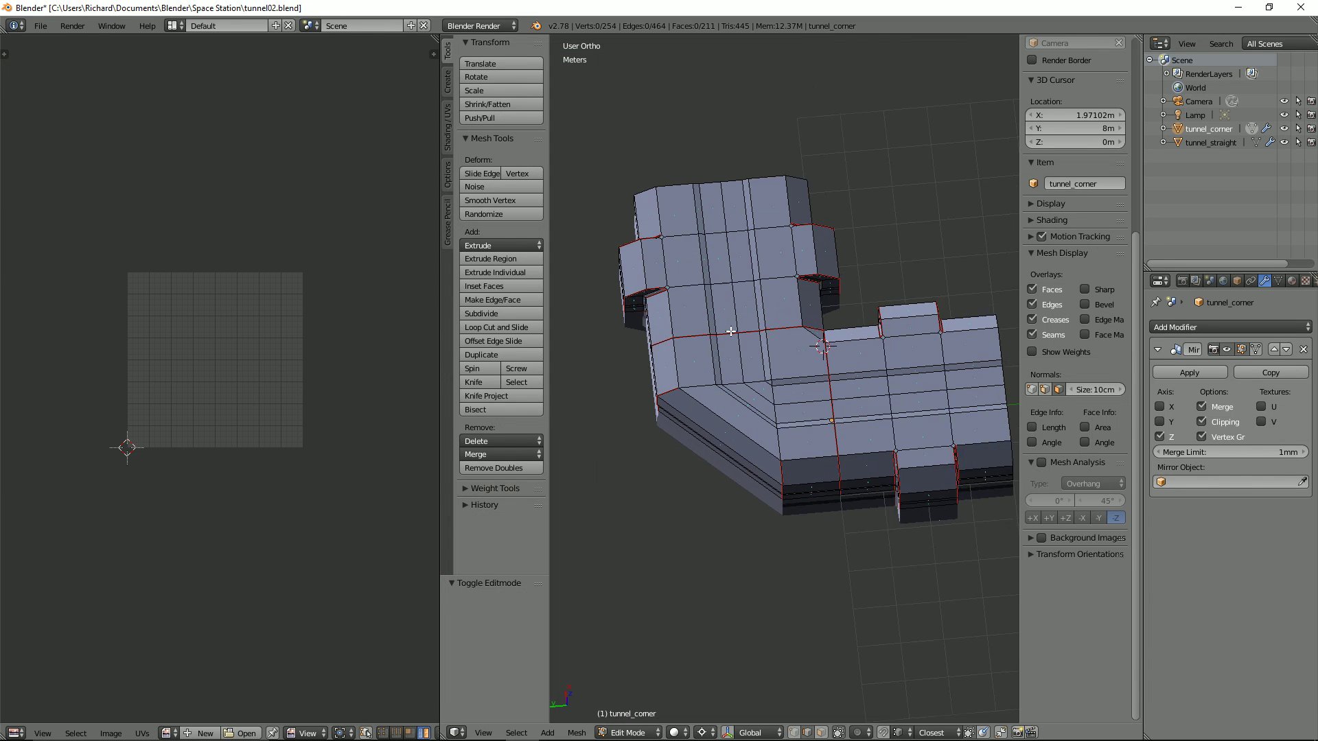
left_click(39, 25)
mouse_move(114, 287)
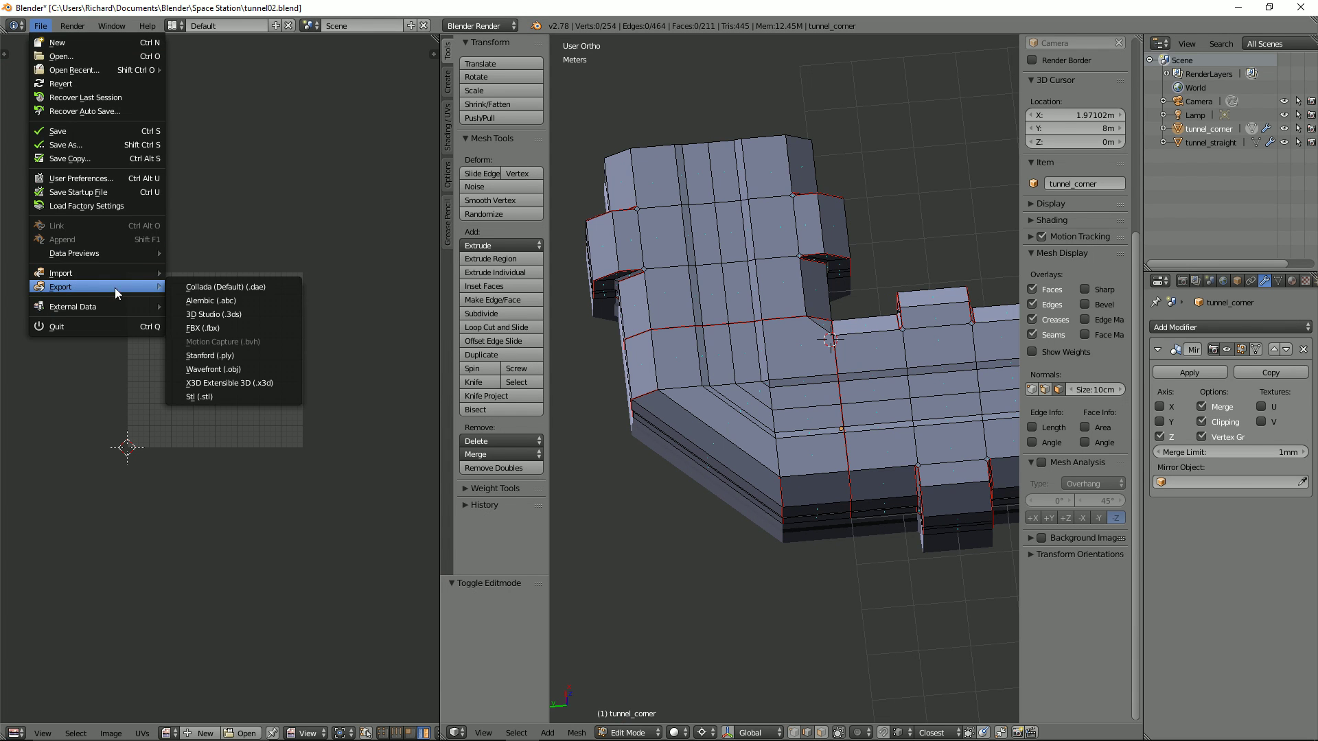
left_click(225, 328)
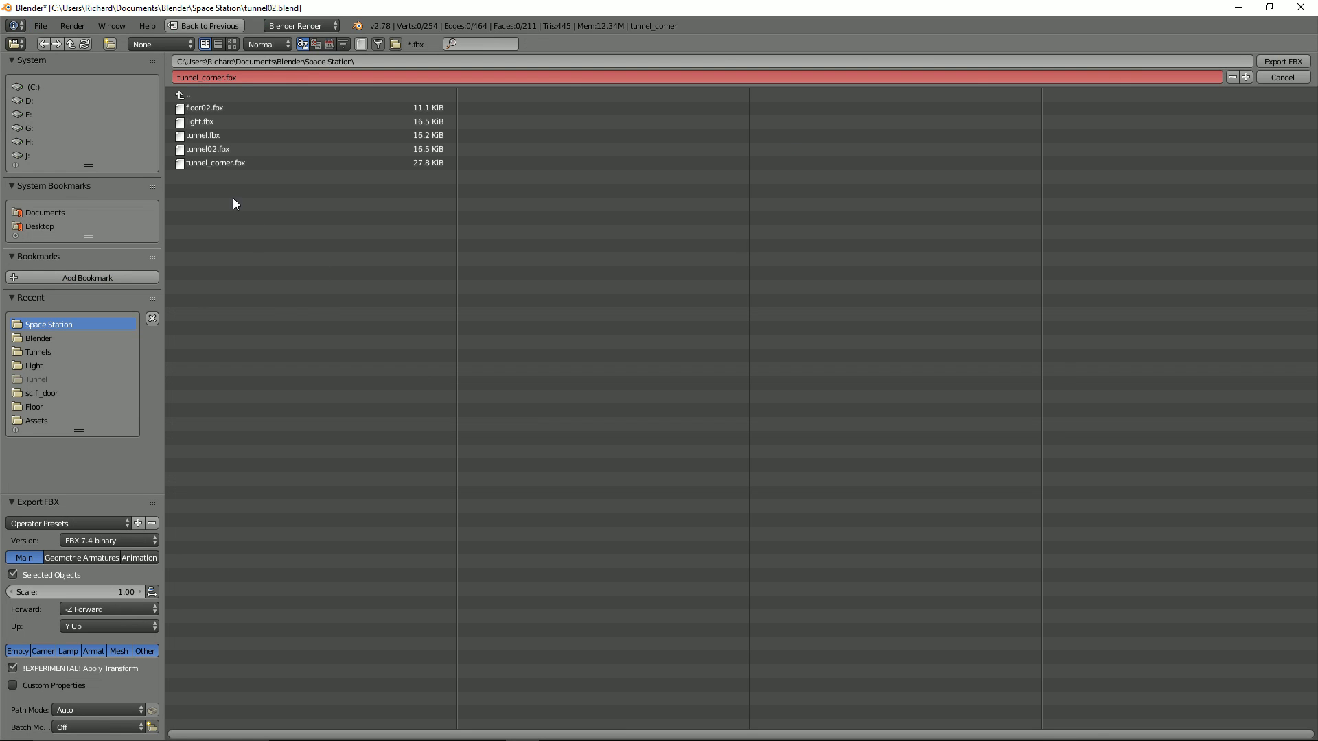
Export tunnel_corner.fbx to the Documents/Unity/Space Station/Assets/Models/Tunnels folder and switch back to Unity.
left_click(46, 214)
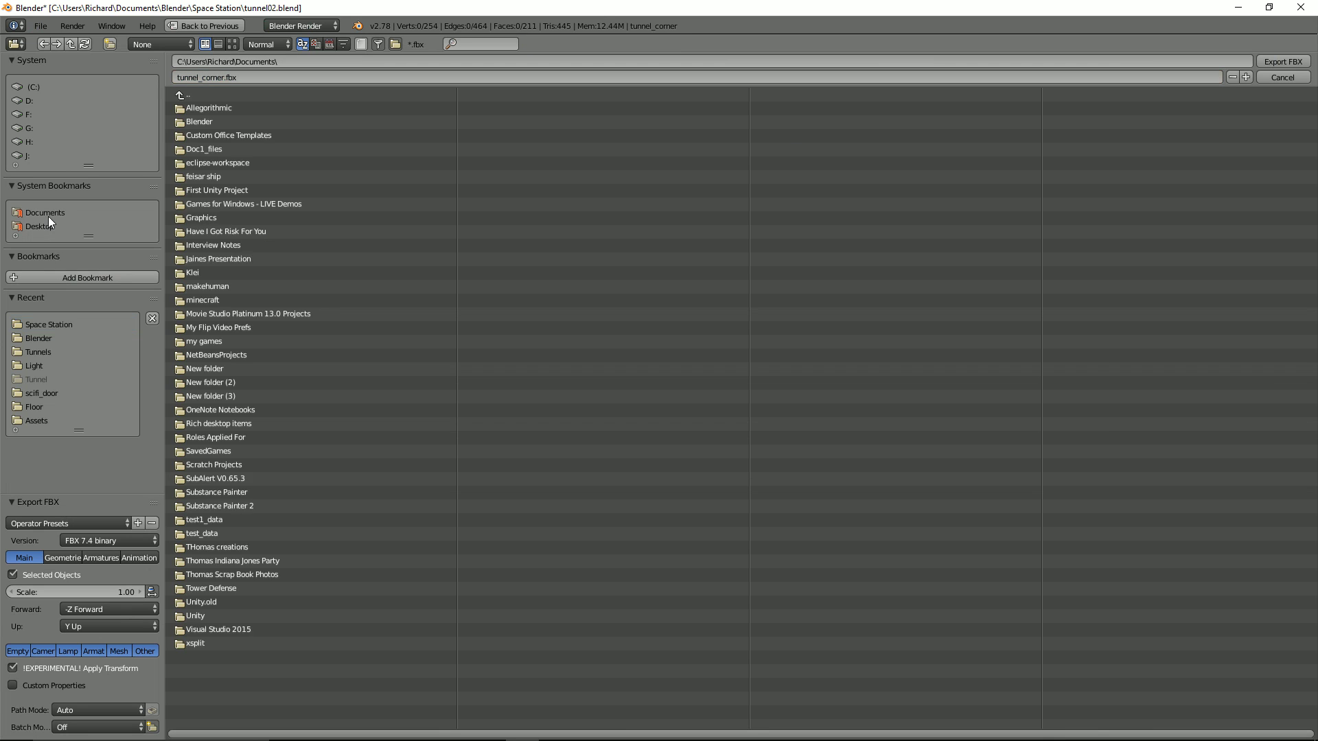
left_click(209, 617)
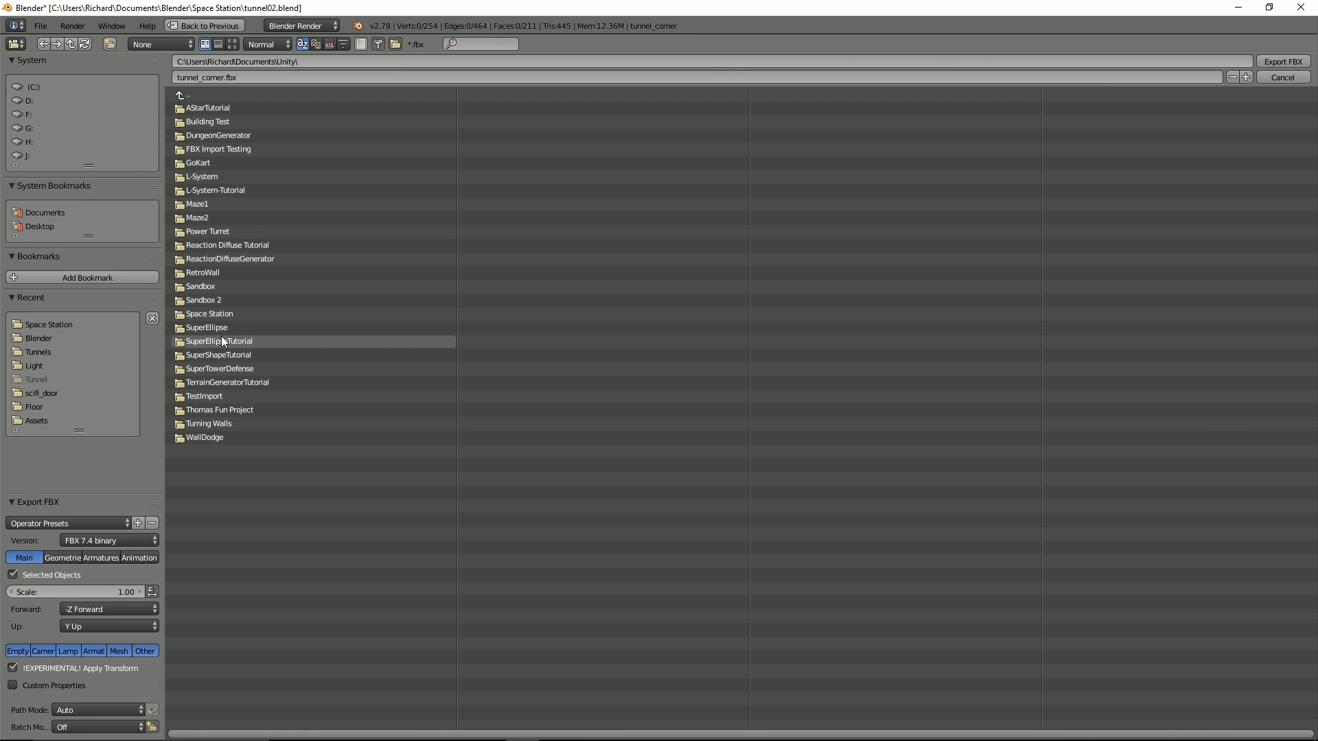
left_click(218, 314)
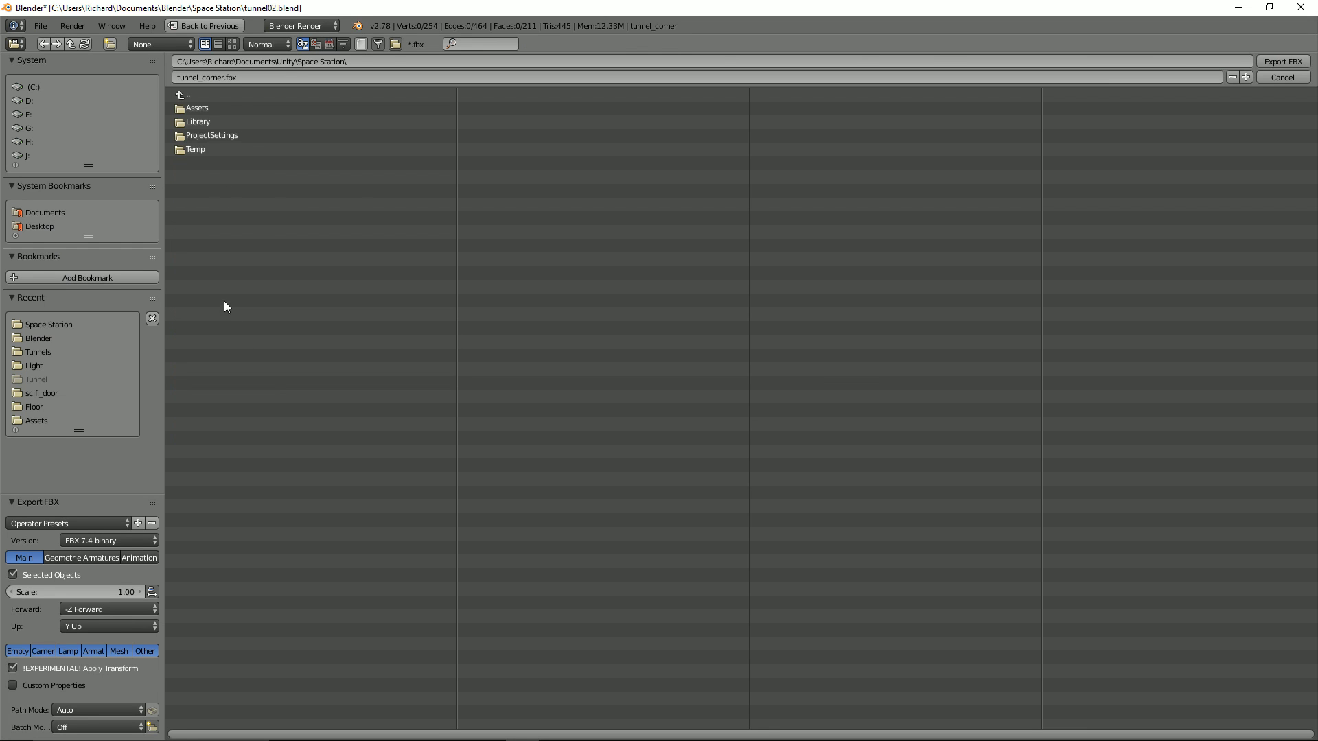
left_click(190, 108)
left_click(191, 109)
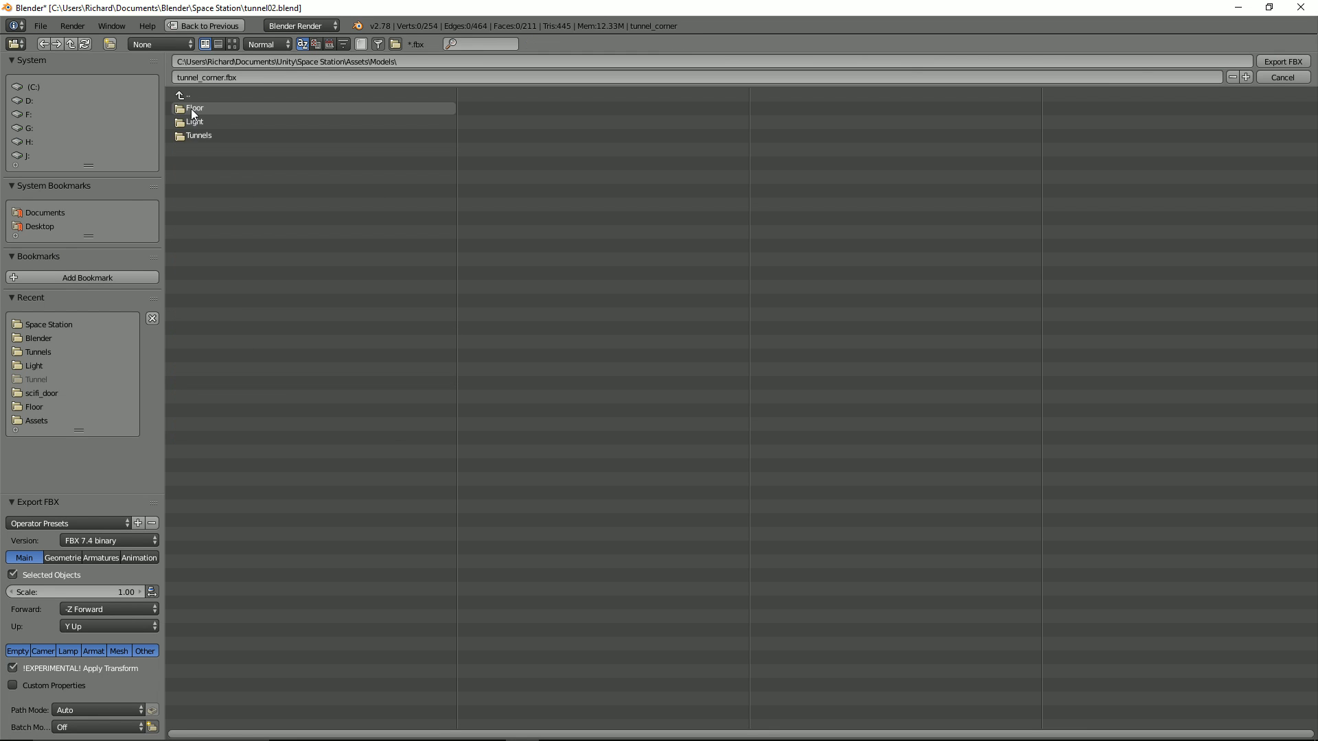
left_click(191, 135)
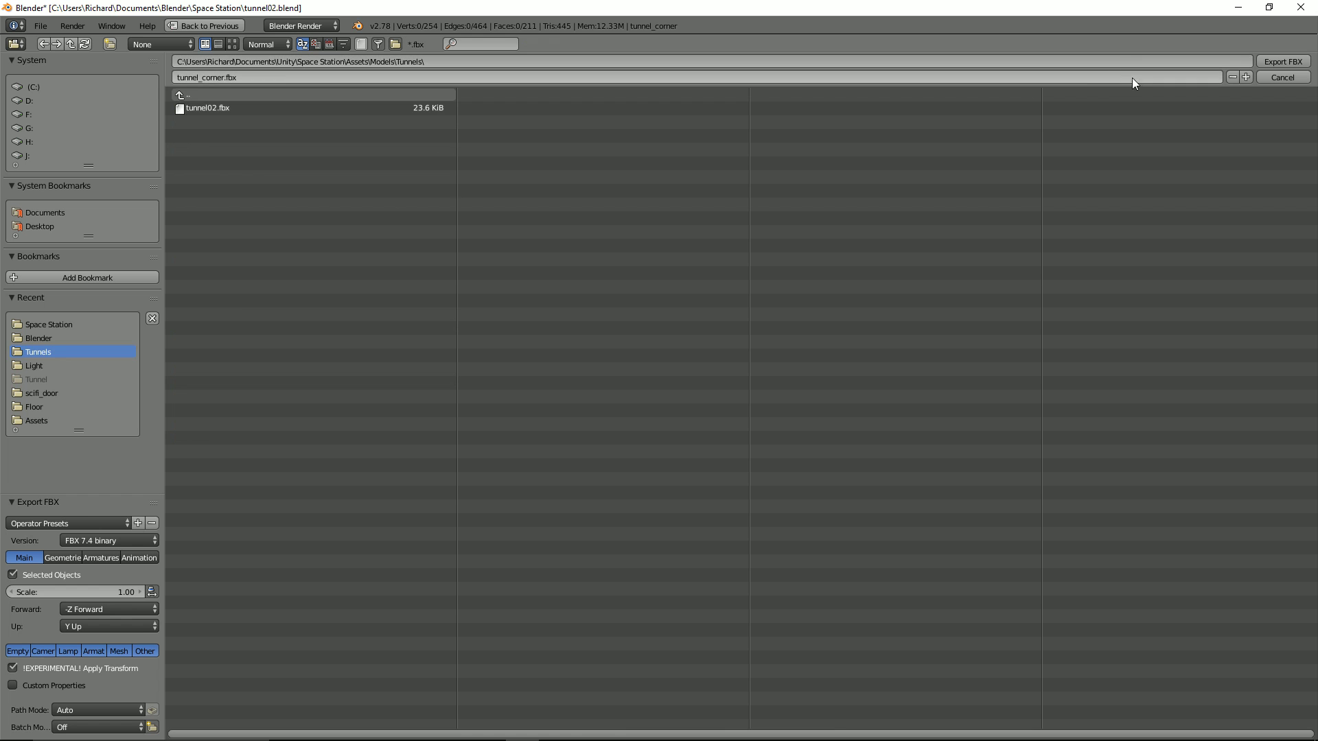
left_click(1294, 61)
key("alt+Tab")
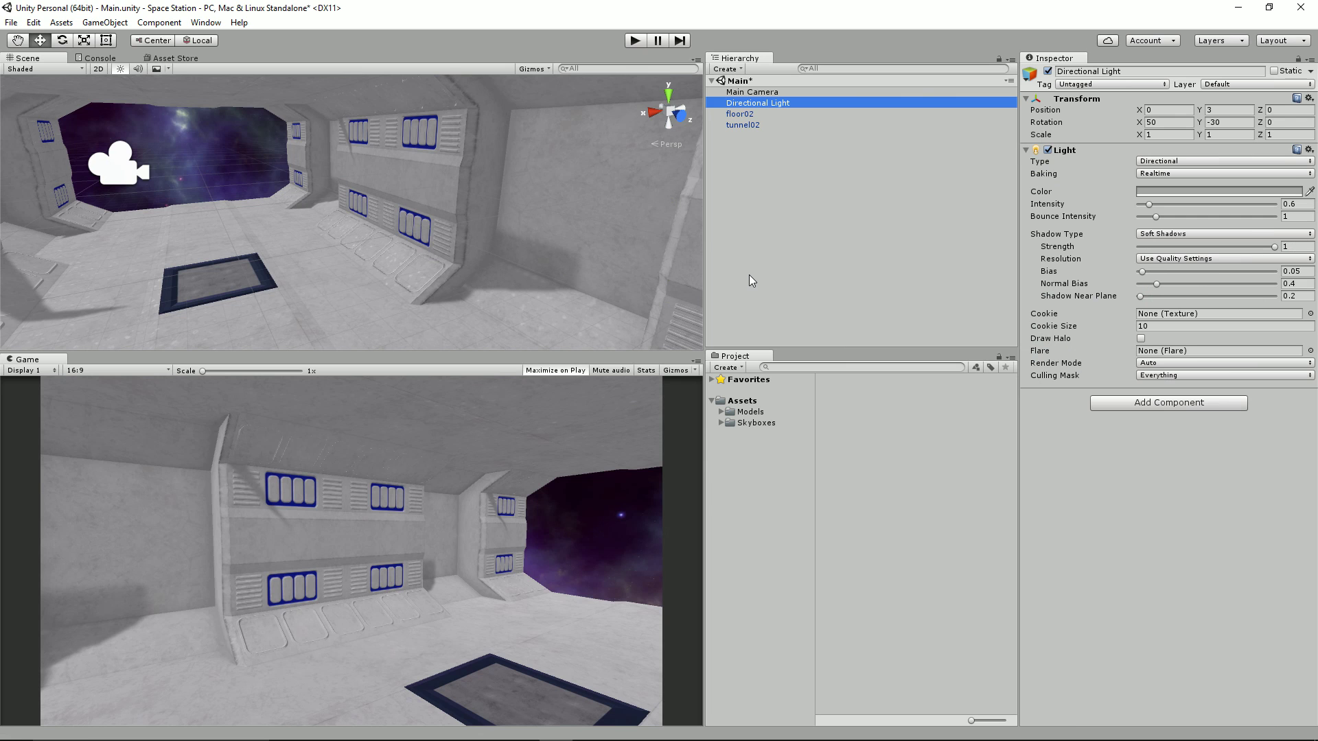
Add the tunnel_corner model from the Models/Tunnels assets to the Main scene.
left_click(753, 414)
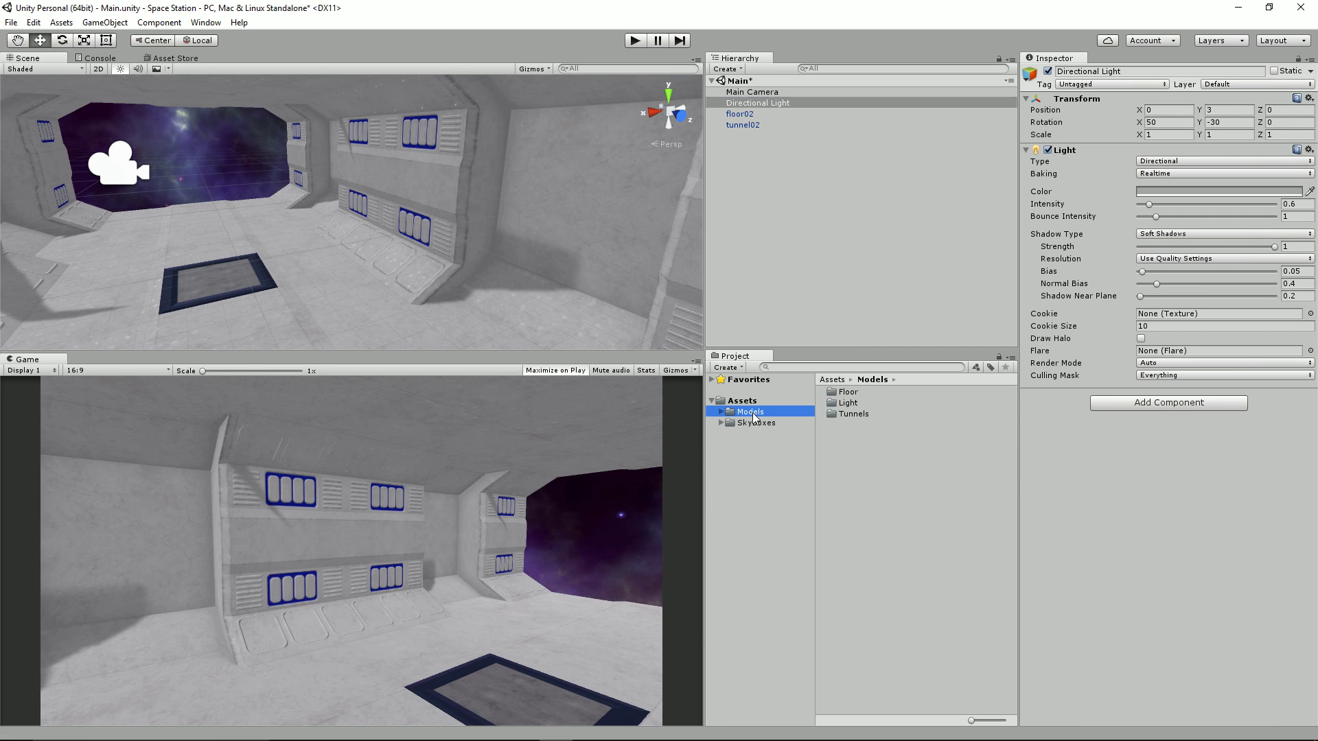
double_click(845, 414)
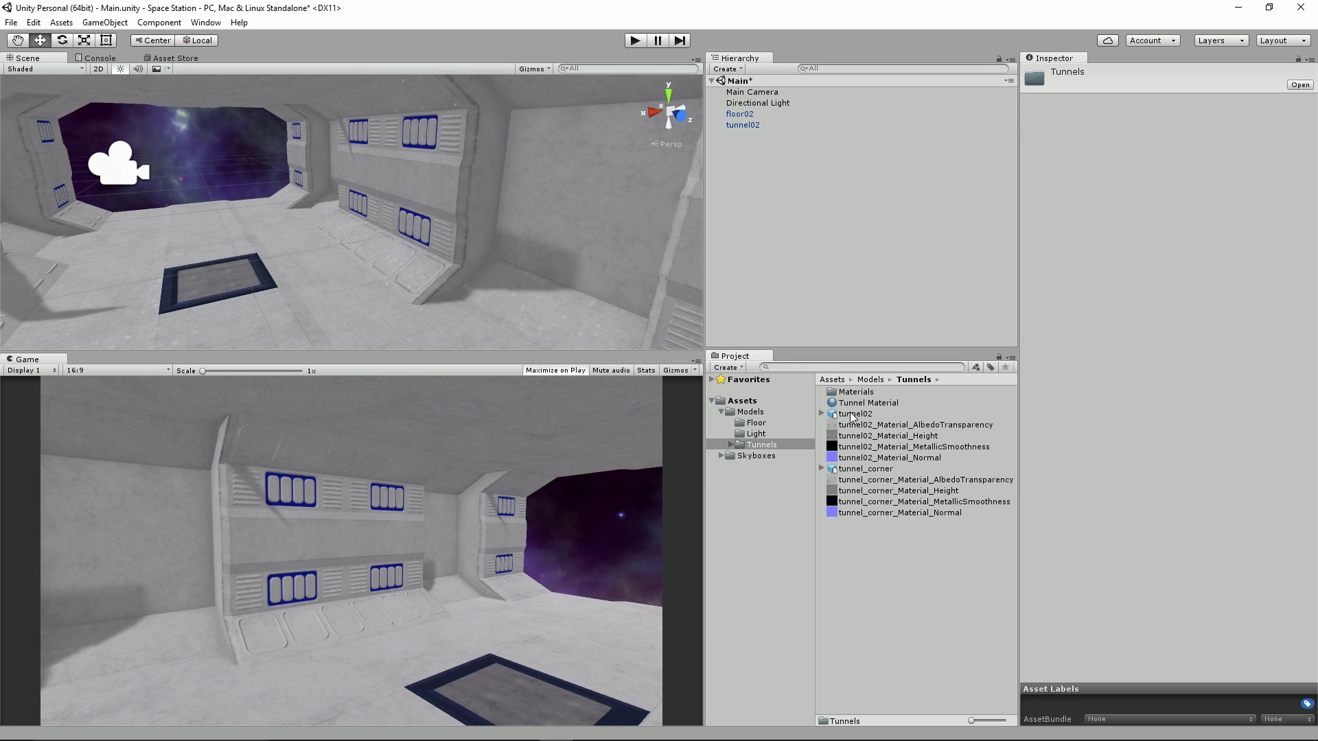
scroll(480, 197, "down", 8)
left_click_drag(482, 197, 250, 262, "alt")
middle_click_drag(517, 194, 392, 239)
left_click_drag(391, 240, 357, 246, "alt")
scroll(357, 246, "up", 2)
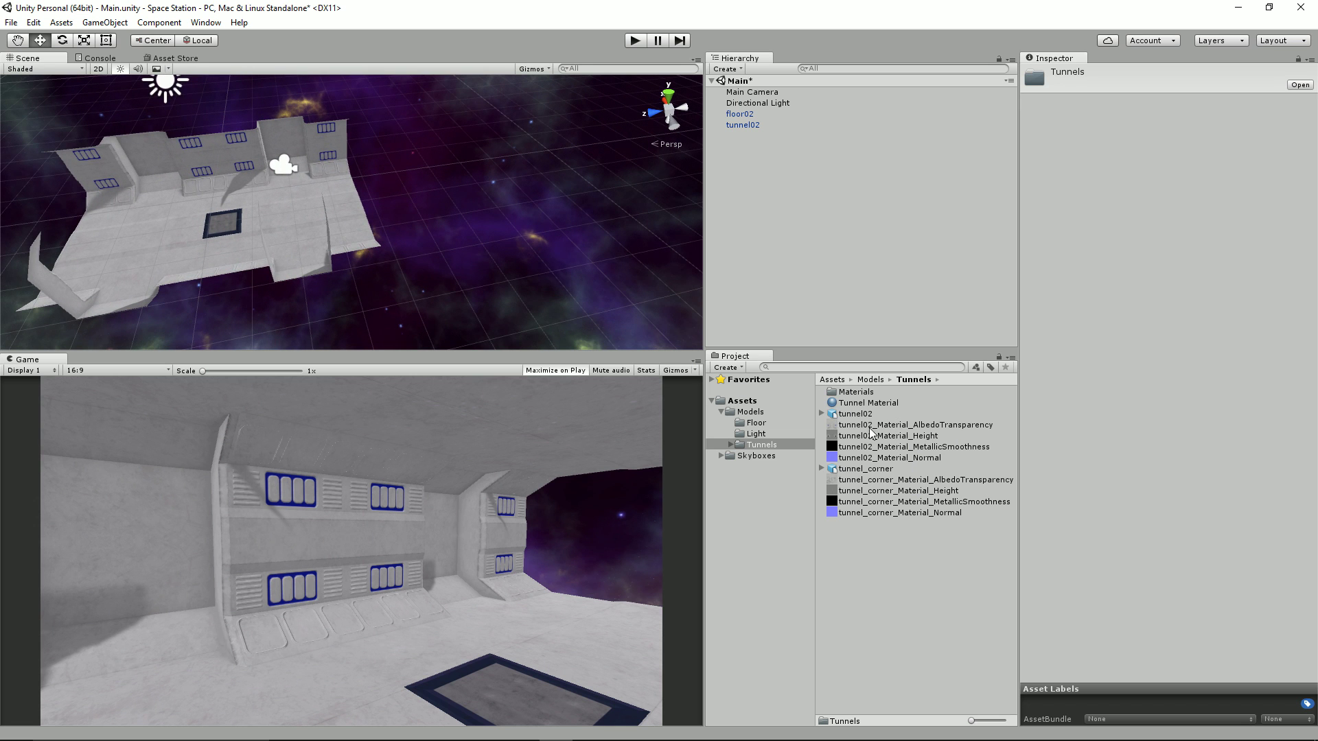
left_click_drag(893, 473, 814, 287)
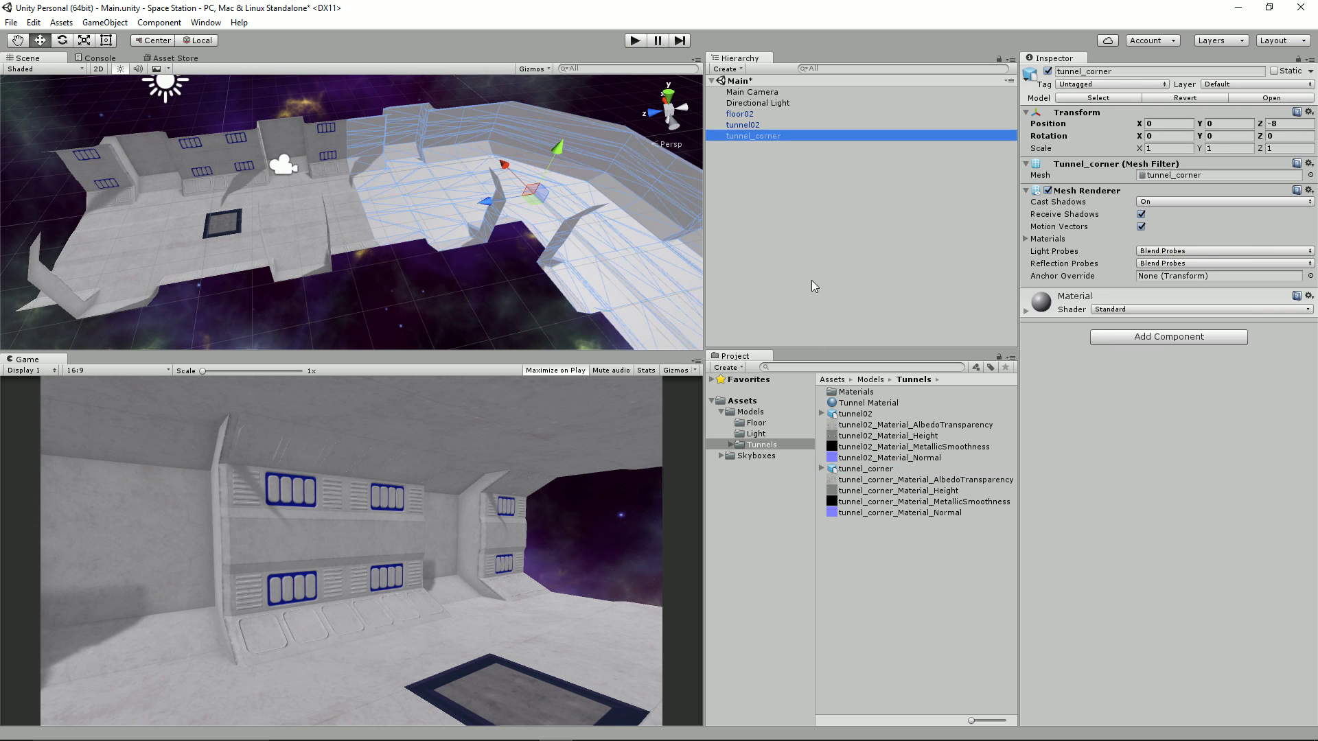
Examine from several angles how the corner piece joins the straight tunnel section.
scroll(497, 204, "down", 2)
mouse_move(398, 205)
left_mouse_down("alt")
mouse_move(505, 211)
mouse_move(405, 216)
left_mouse_up("alt")
scroll(405, 217, "up", 2)
scroll(413, 214, "up", 3)
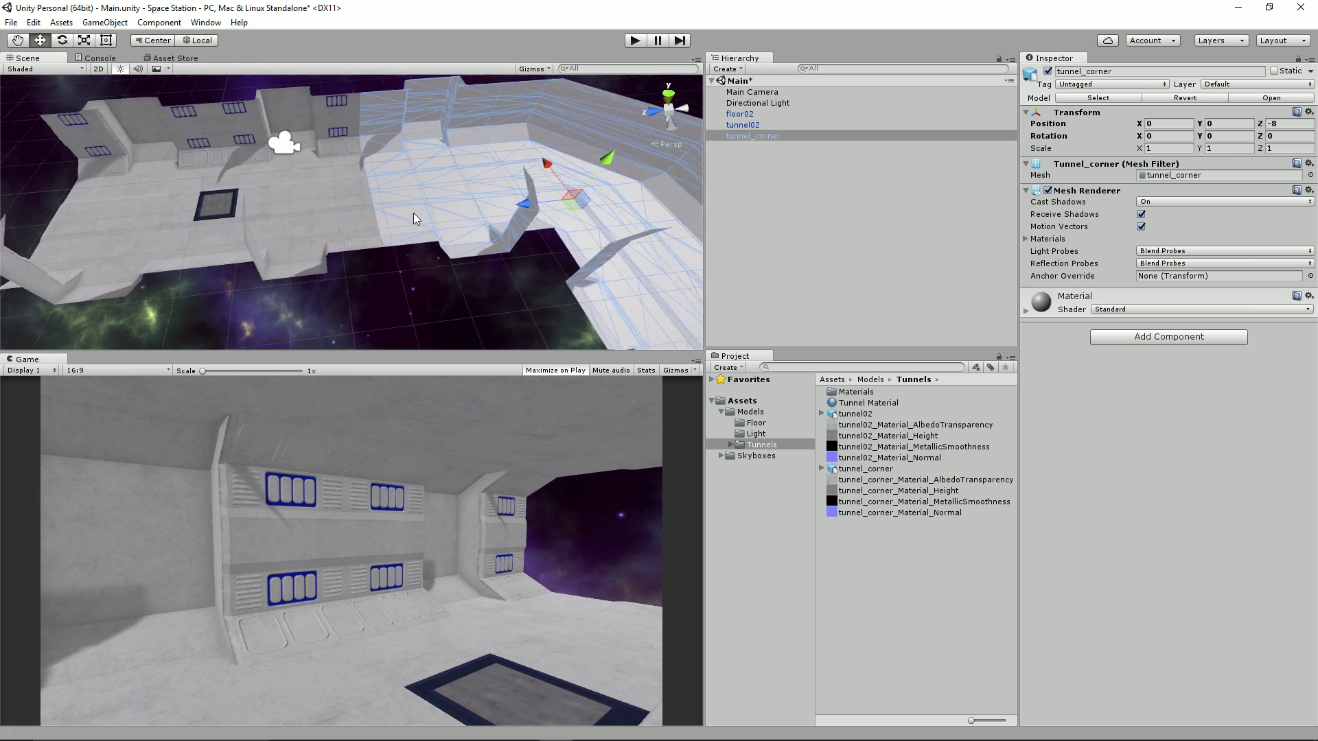
scroll(413, 219, "down", 5)
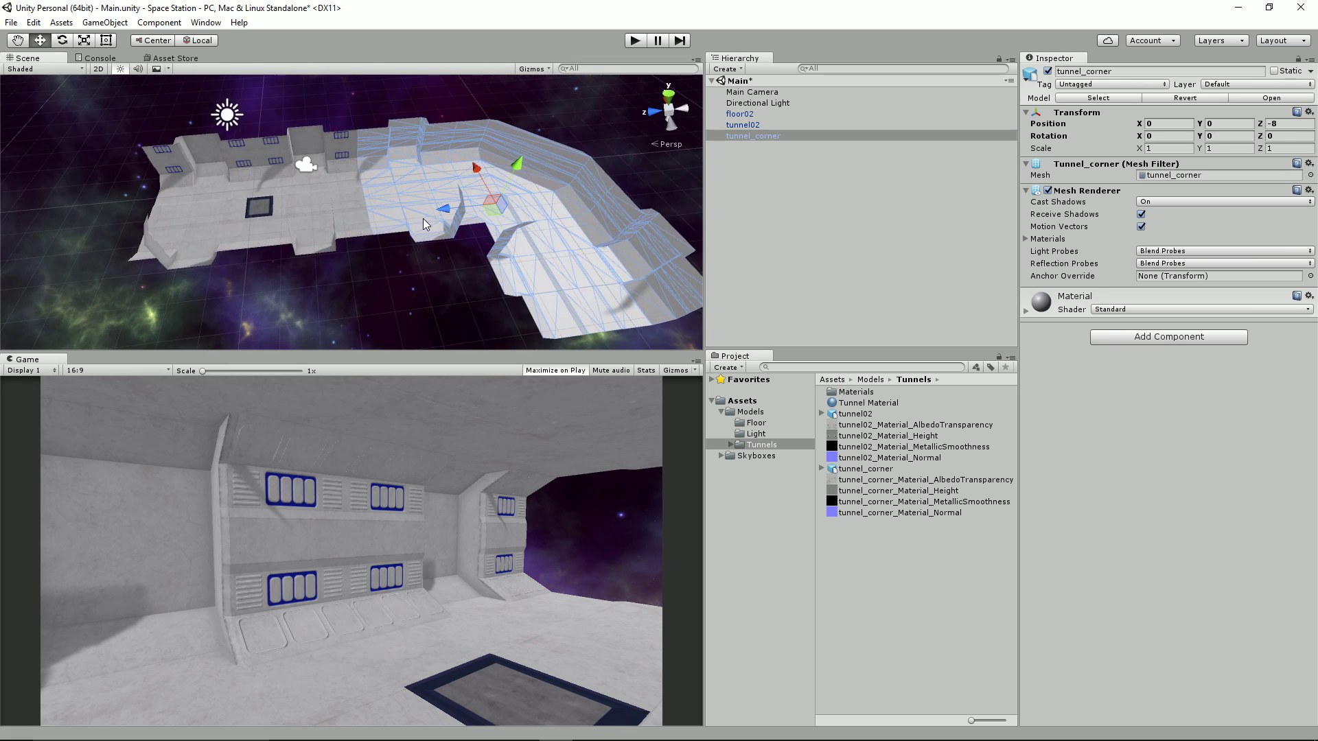
left_click_drag(357, 217, 233, 200, "alt")
scroll(523, 198, "up", 4)
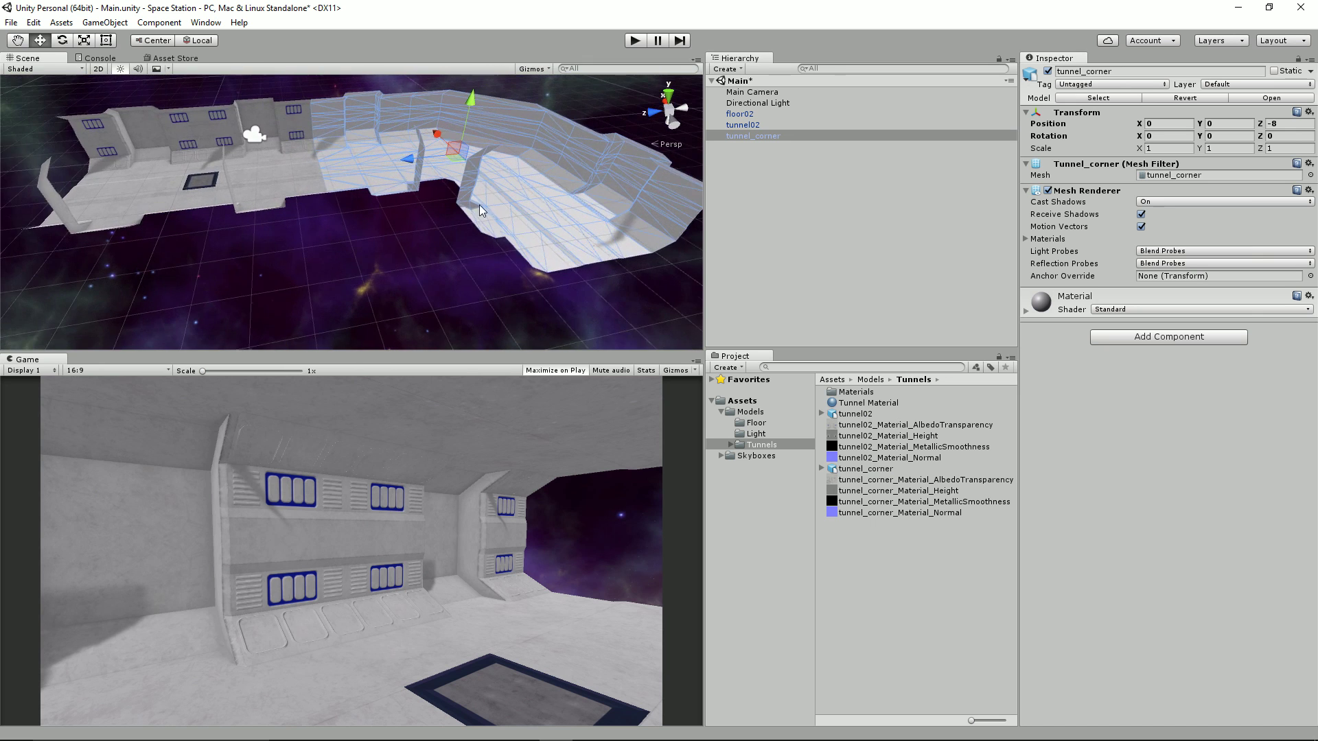
scroll(234, 200, "up", 2)
Create a material named Corner Material in the Tunnels folder.
right_click(899, 569)
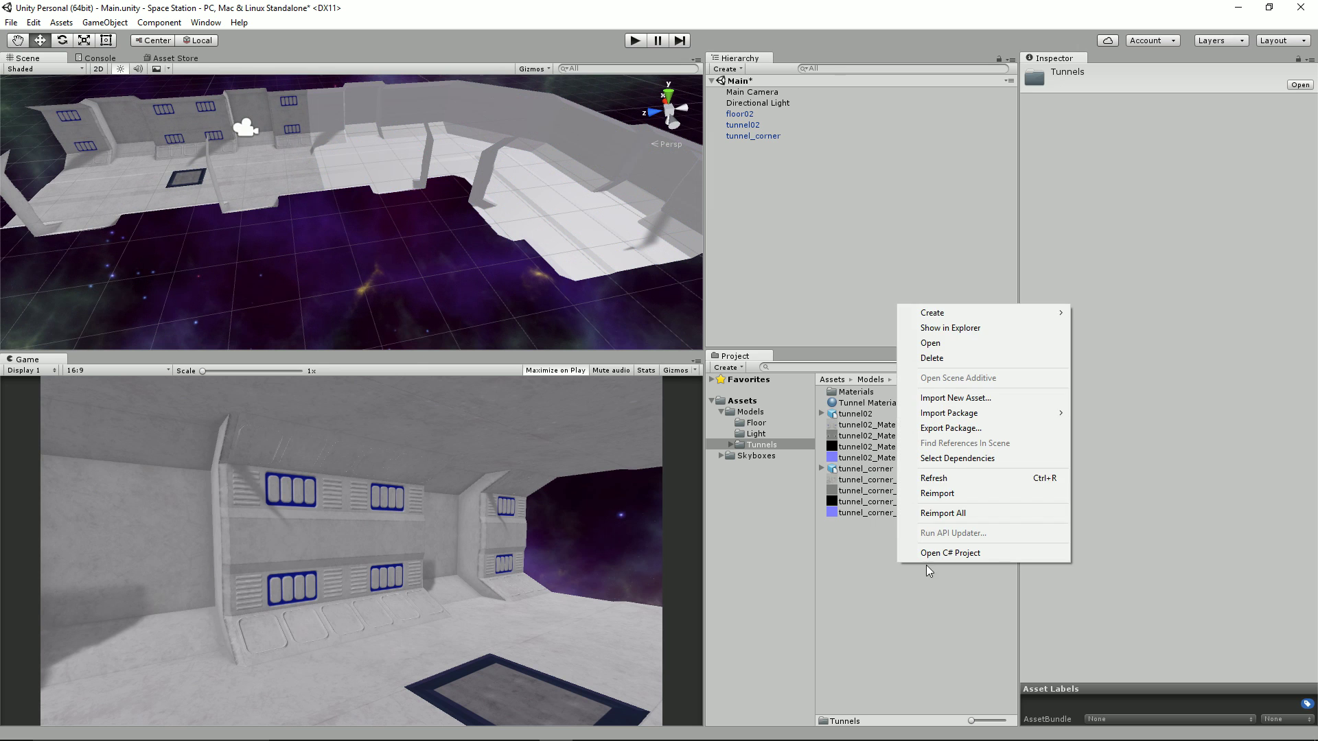
mouse_move(982, 313)
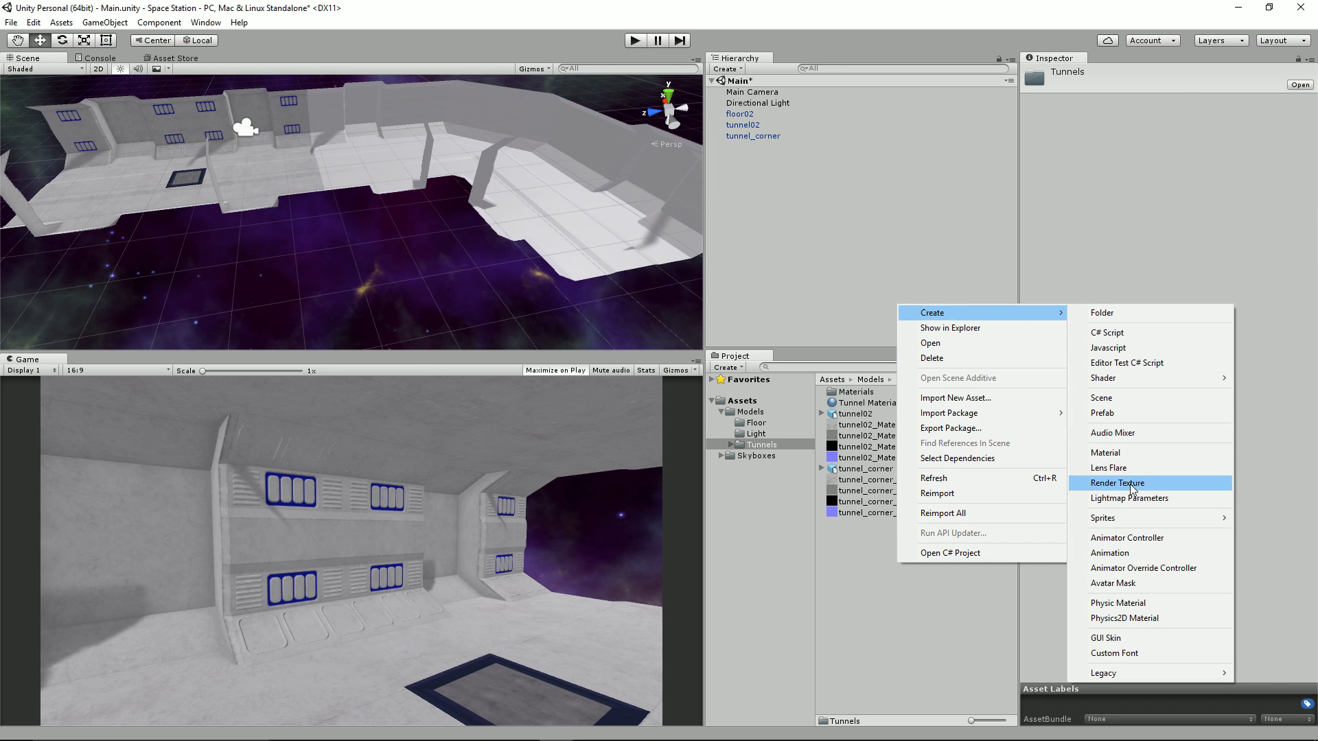
left_click(1127, 453)
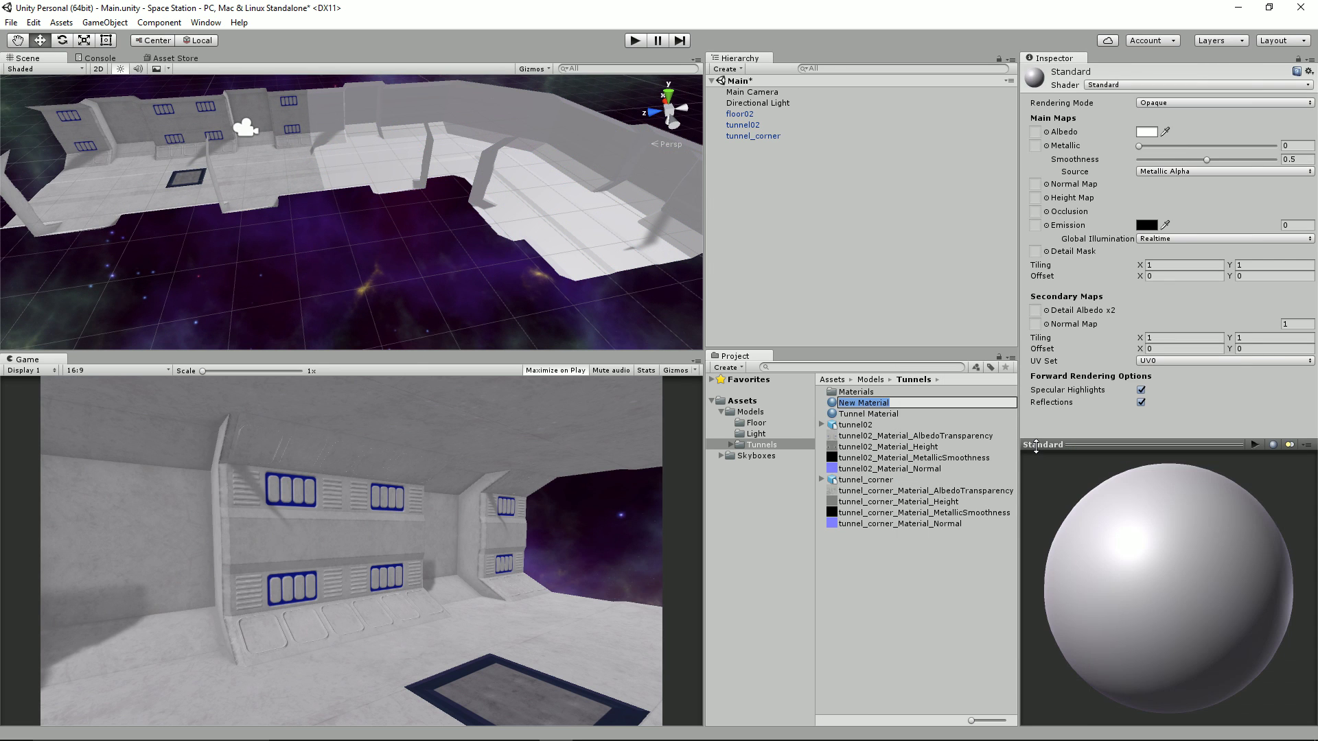
type("Corner")
left_click(1036, 447)
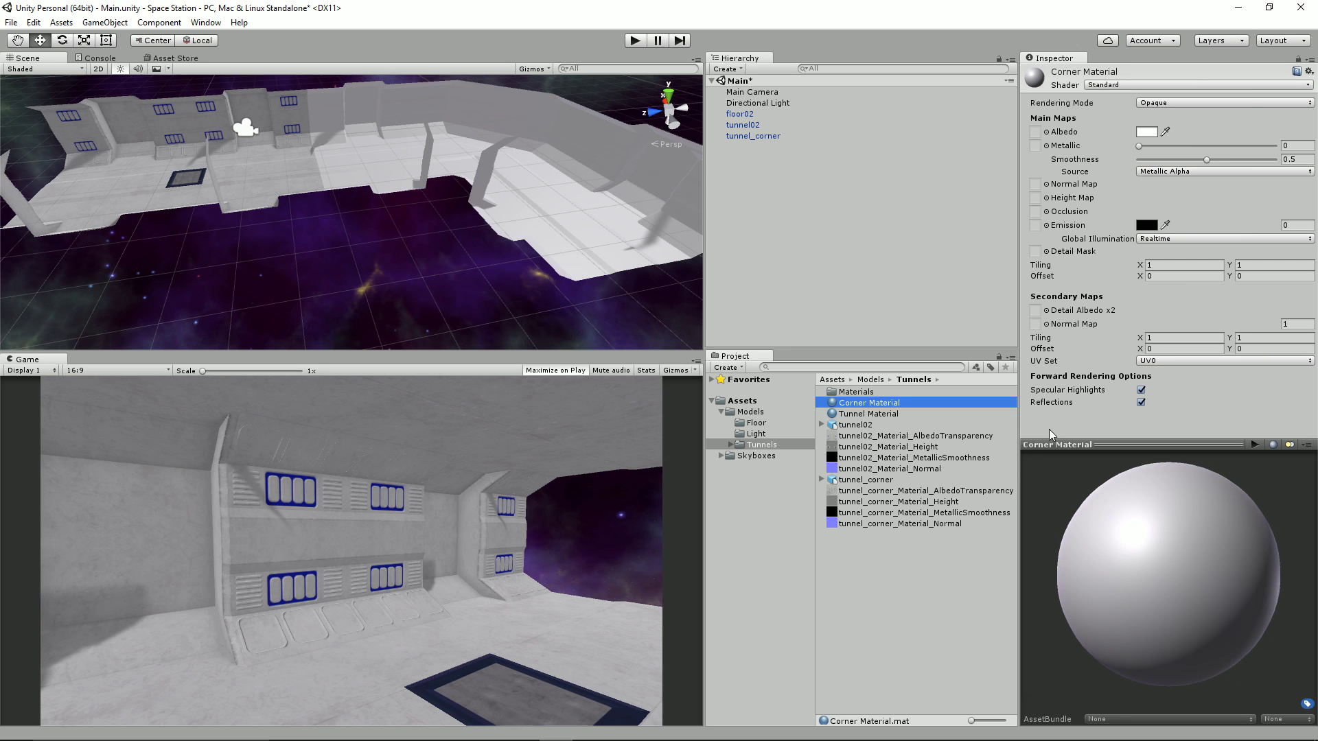
Rename Tunnel Material as Tunnel Straight Material.
left_click(837, 416)
key("F2")
key("Home")
type("Str")
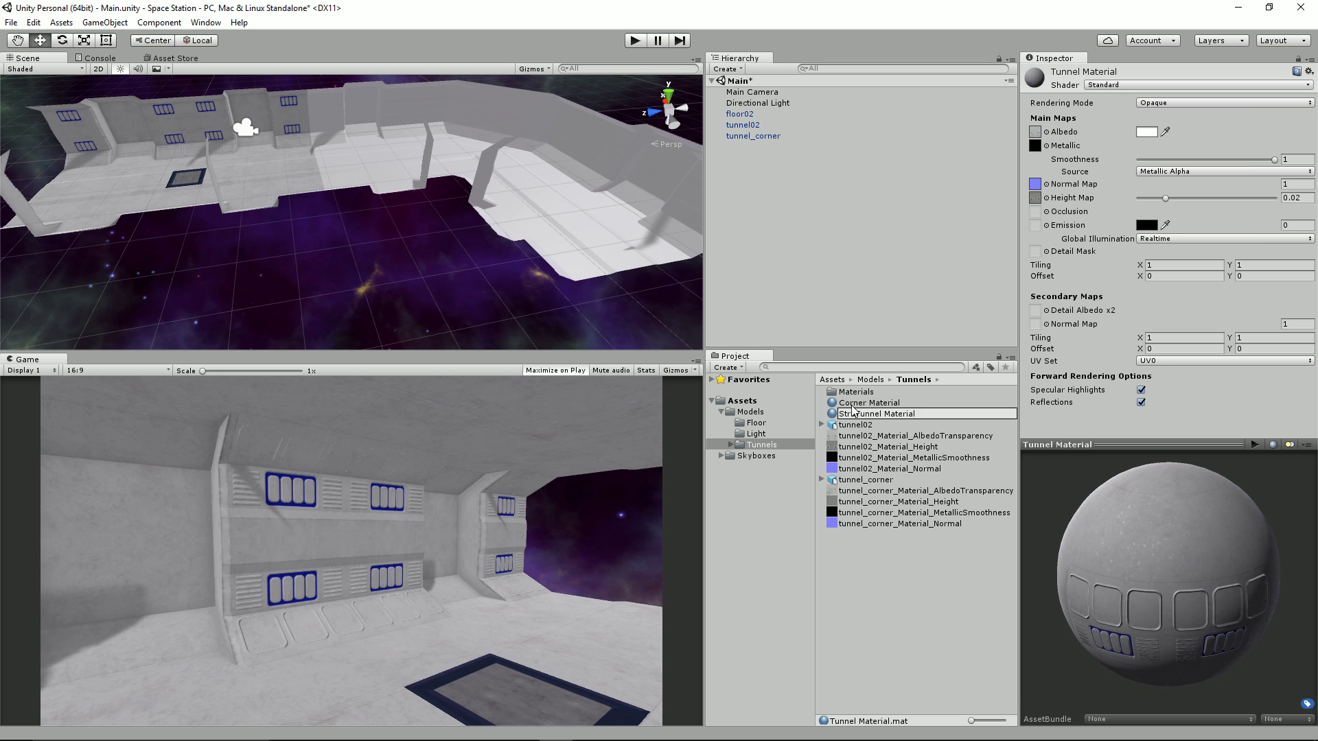
key("BackSpace")
key("BackSpace")
key("BackSpace")
key("BackSpace")
type("Straight")
key("Return")
Rename Corner Material as Tunnel Corner Material.
key("Up")
key("F2")
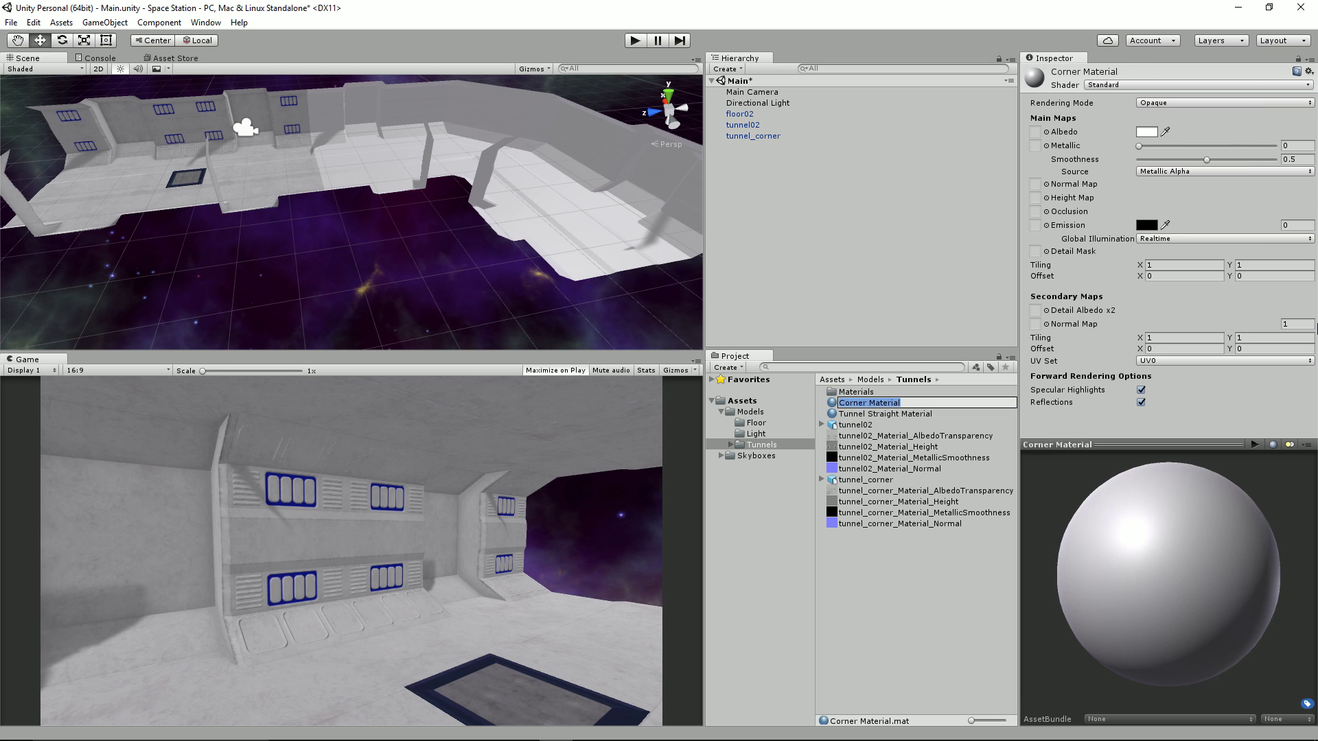
key("Home")
type("Tunnel")
key("Return")
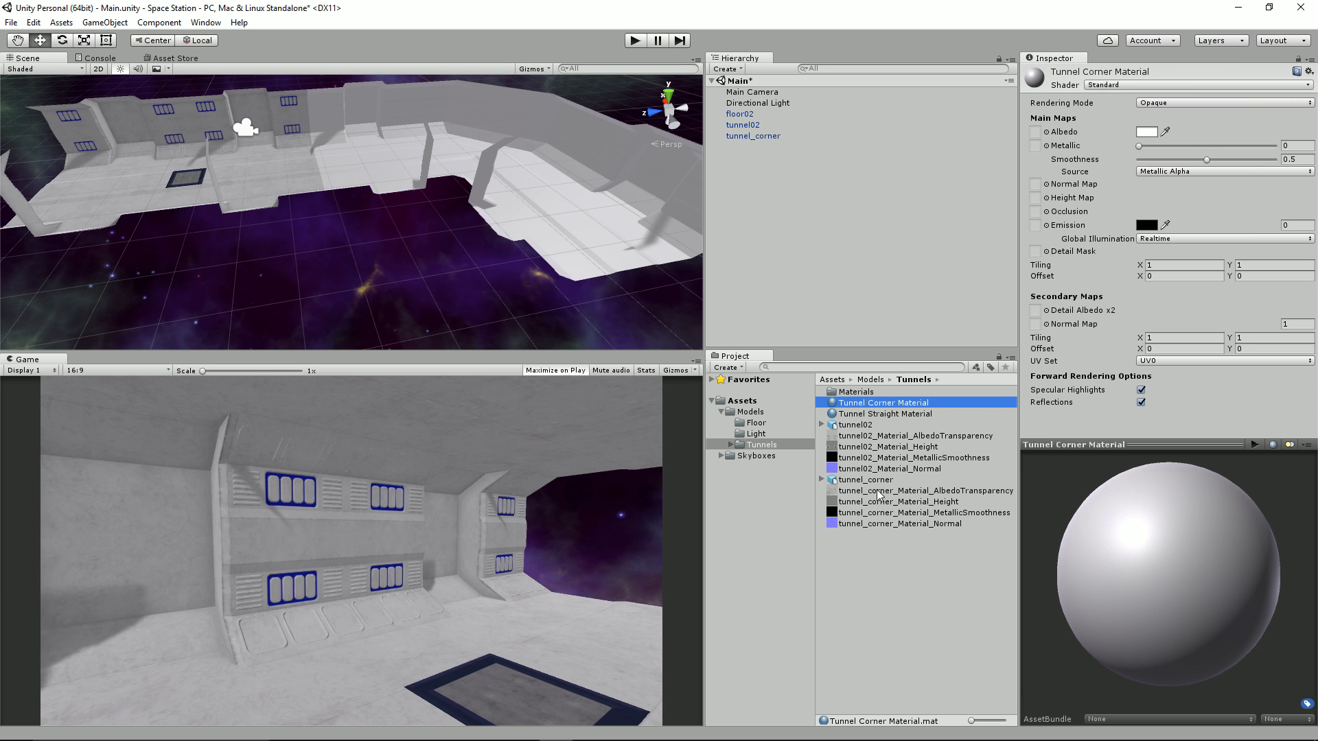
Assign the tunnel_corner albedo, height, metallic and normal textures to Tunnel Corner Material, set smoothness to 1, and apply it to the tunnel_corner object.
left_click_drag(872, 493, 1036, 133)
left_click_drag(935, 505, 1036, 204)
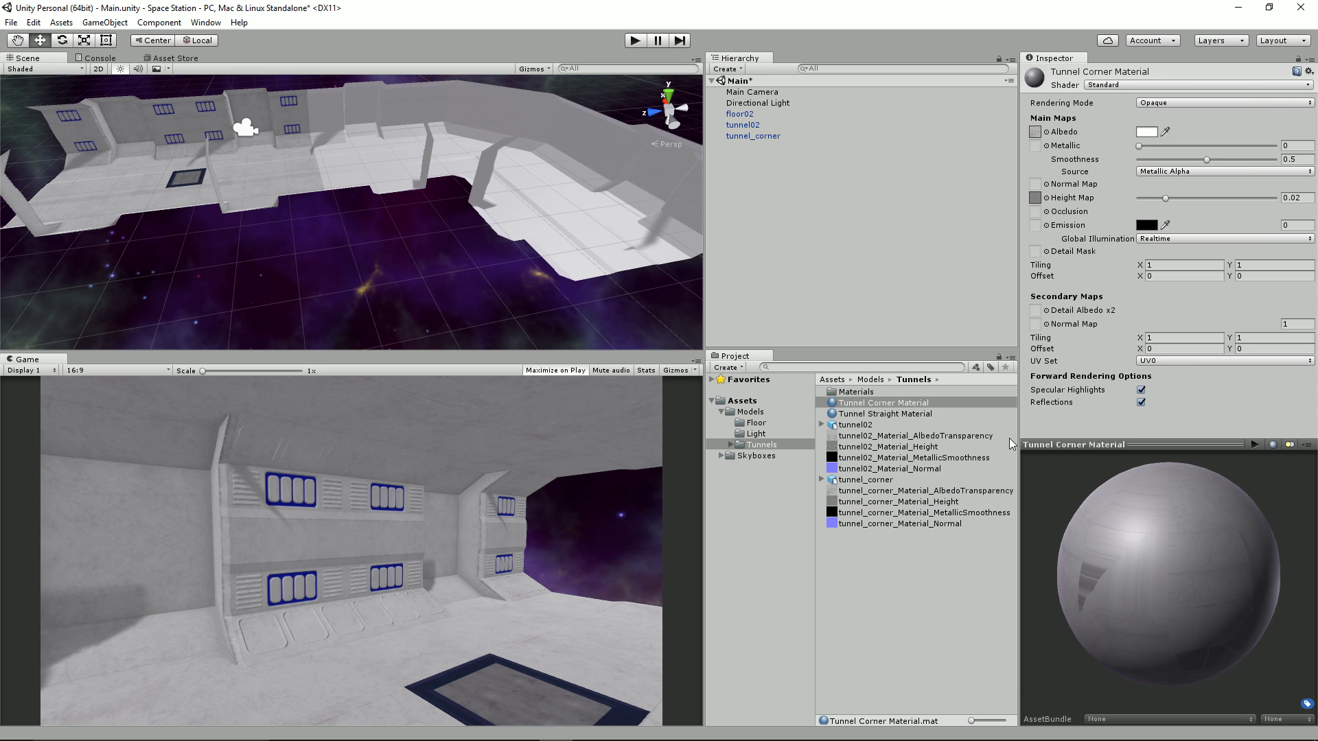
left_click_drag(951, 520, 1038, 151)
left_click_drag(938, 530, 1038, 188)
left_click(1277, 213)
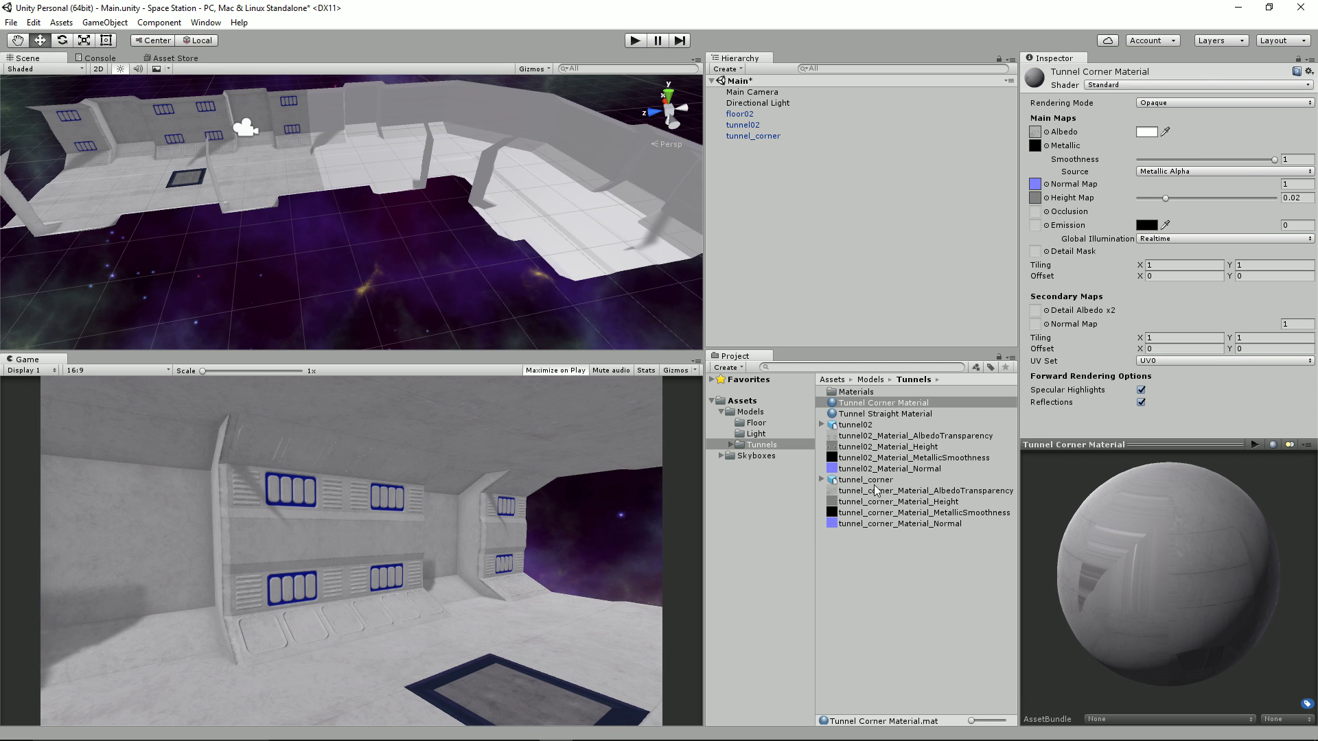
left_click_drag(865, 407, 758, 135)
Inspect the textured corner piece and its junction with the straight tunnel from outside and close up.
left_click_drag(426, 177, 464, 264, "alt")
scroll(464, 264, "up", 5)
middle_click_drag(464, 263, 493, 251)
scroll(445, 206, "down", 5)
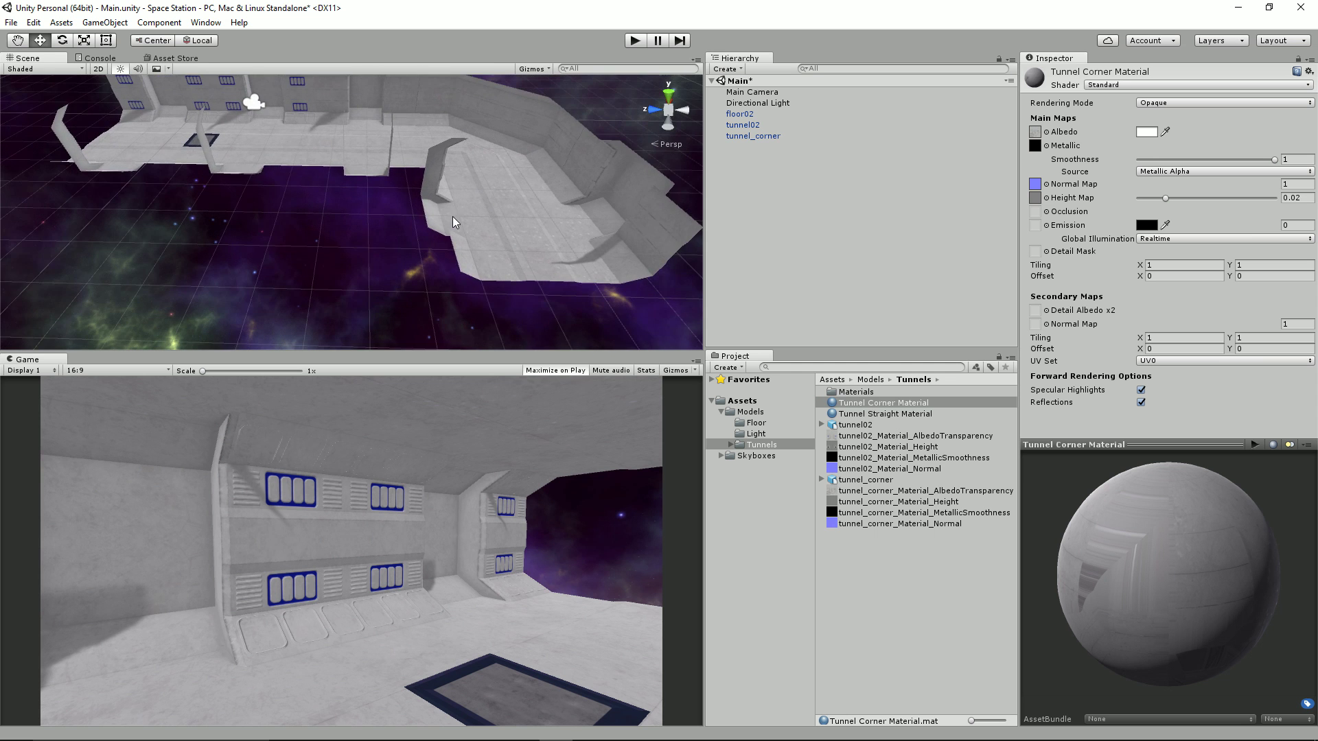
scroll(455, 218, "down", 3)
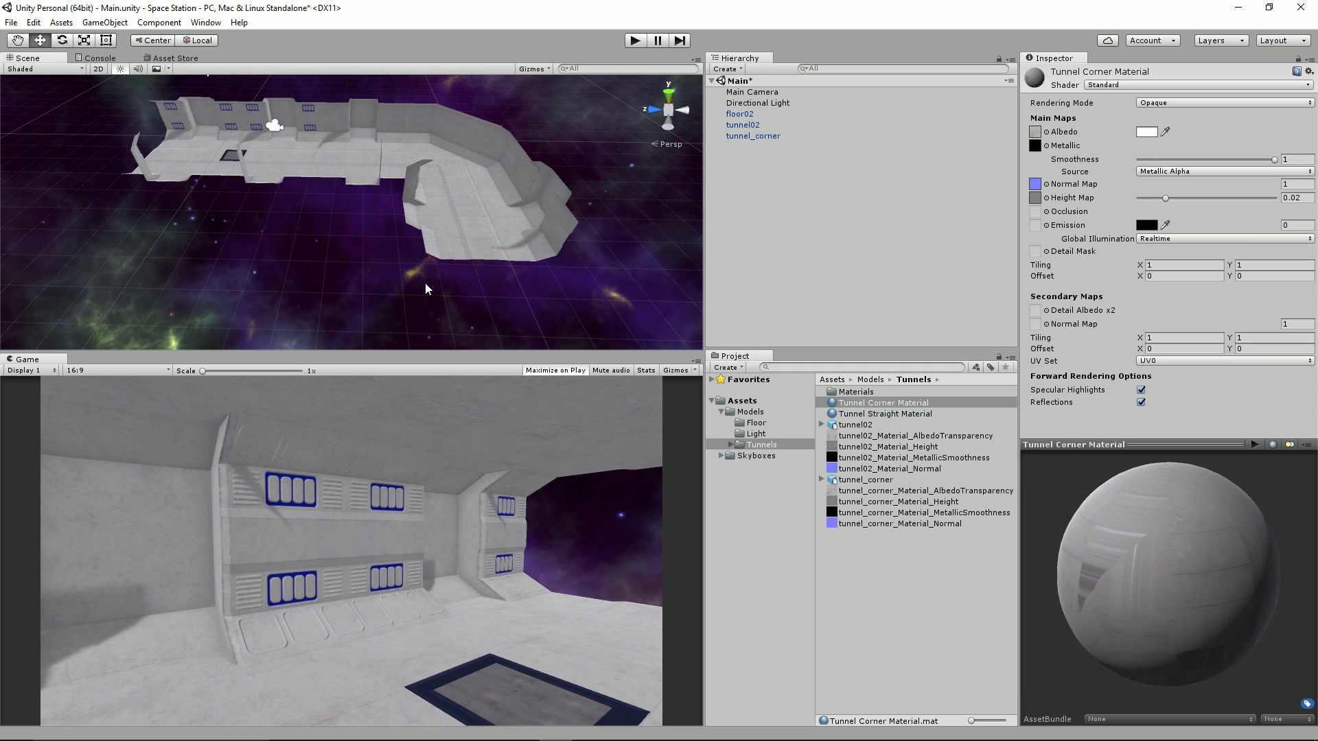
key("alt")
left_click_drag(437, 199, 542, 199, "alt")
middle_click_drag(330, 223, 456, 188)
scroll(456, 188, "up", 8)
scroll(451, 179, "down", 6)
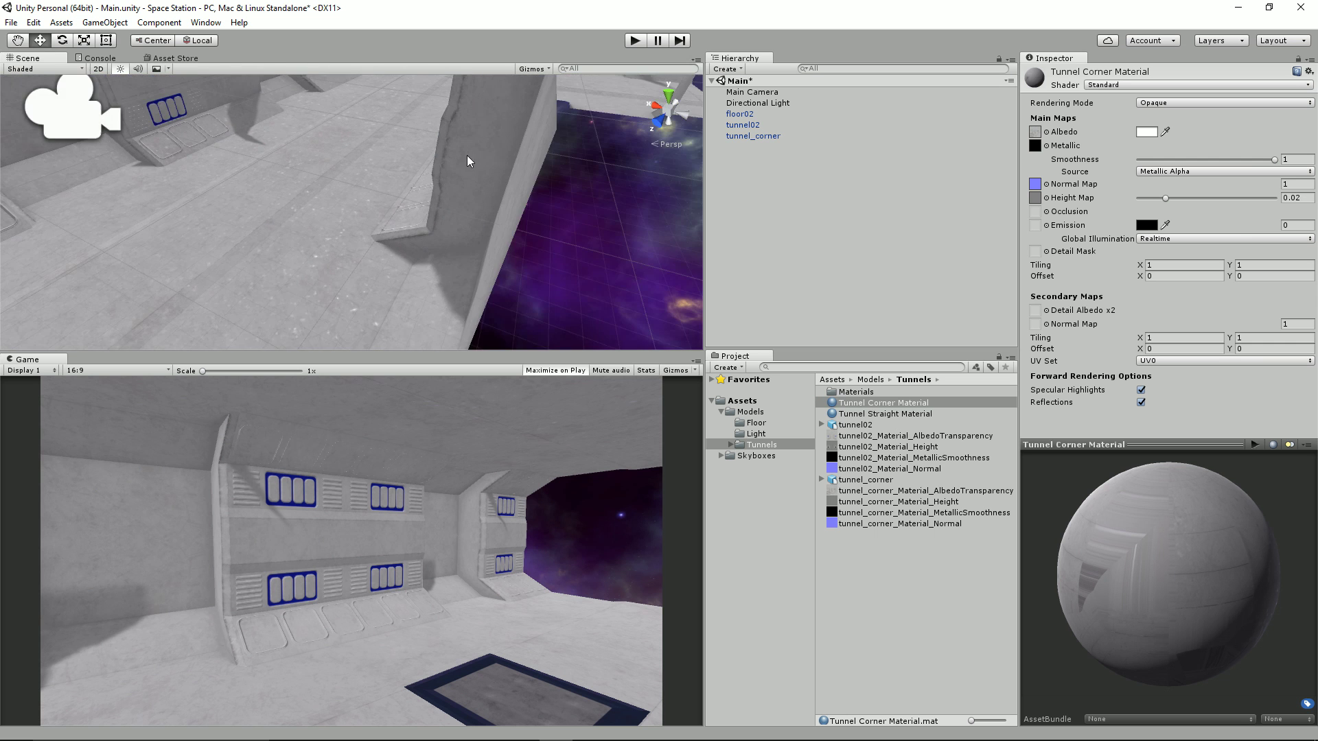
Align the Main Camera with a scene view inside the straight tunnel, looking along the wall towards the corner.
middle_click_drag(469, 118, 642, 277)
left_click_drag(503, 202, 546, 104, "alt")
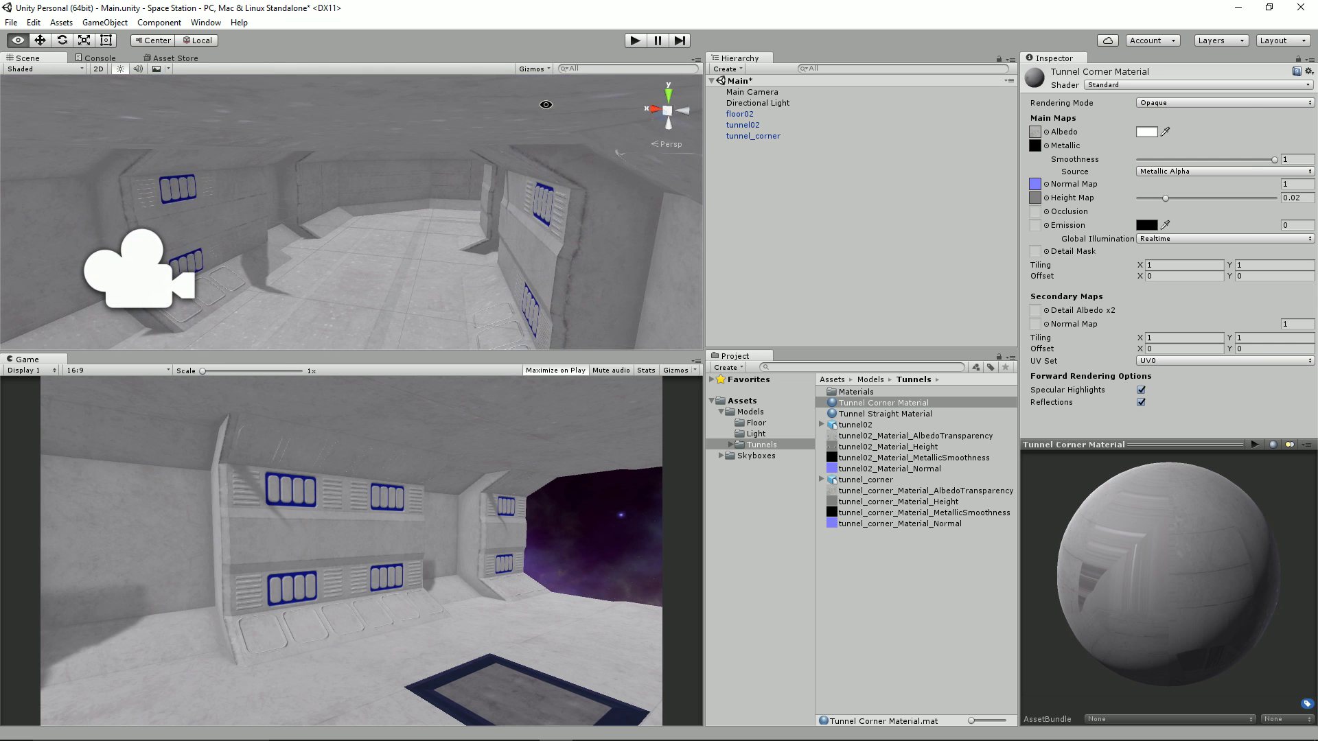
mouse_move(539, 126)
middle_mouse_down()
mouse_move(570, 85)
mouse_move(555, 108)
middle_mouse_up()
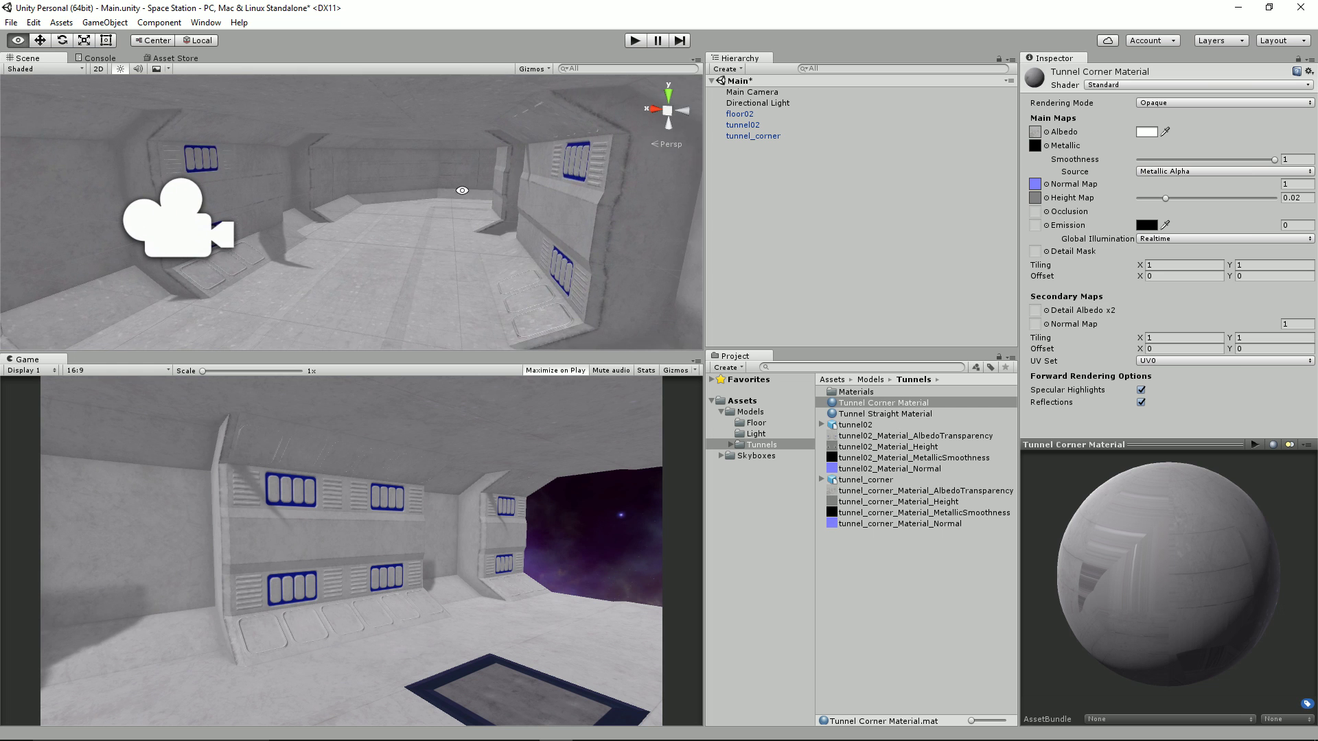
left_click_drag(462, 190, 388, 187, "alt")
middle_click_drag(396, 177, 441, 139)
mouse_move(441, 193)
left_mouse_down("alt")
mouse_move(367, 198)
mouse_move(434, 192)
left_mouse_up("alt")
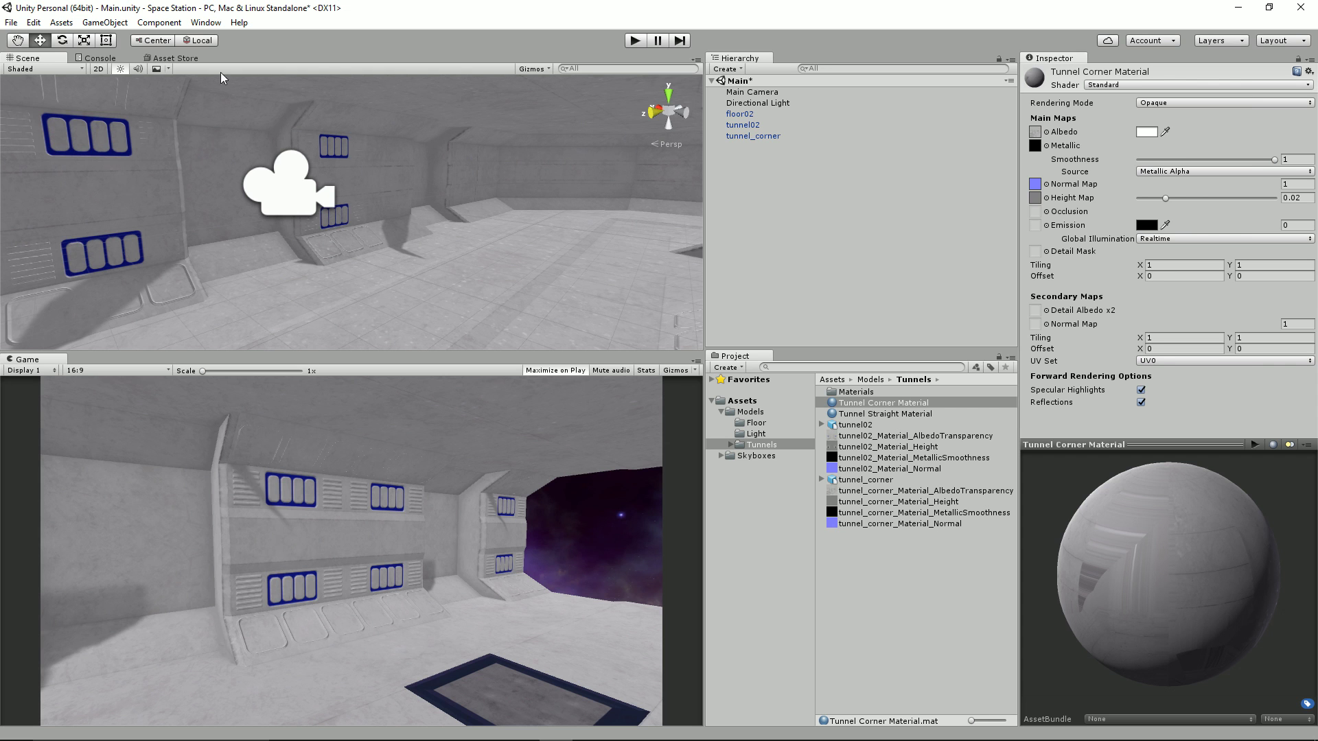
left_click(732, 94)
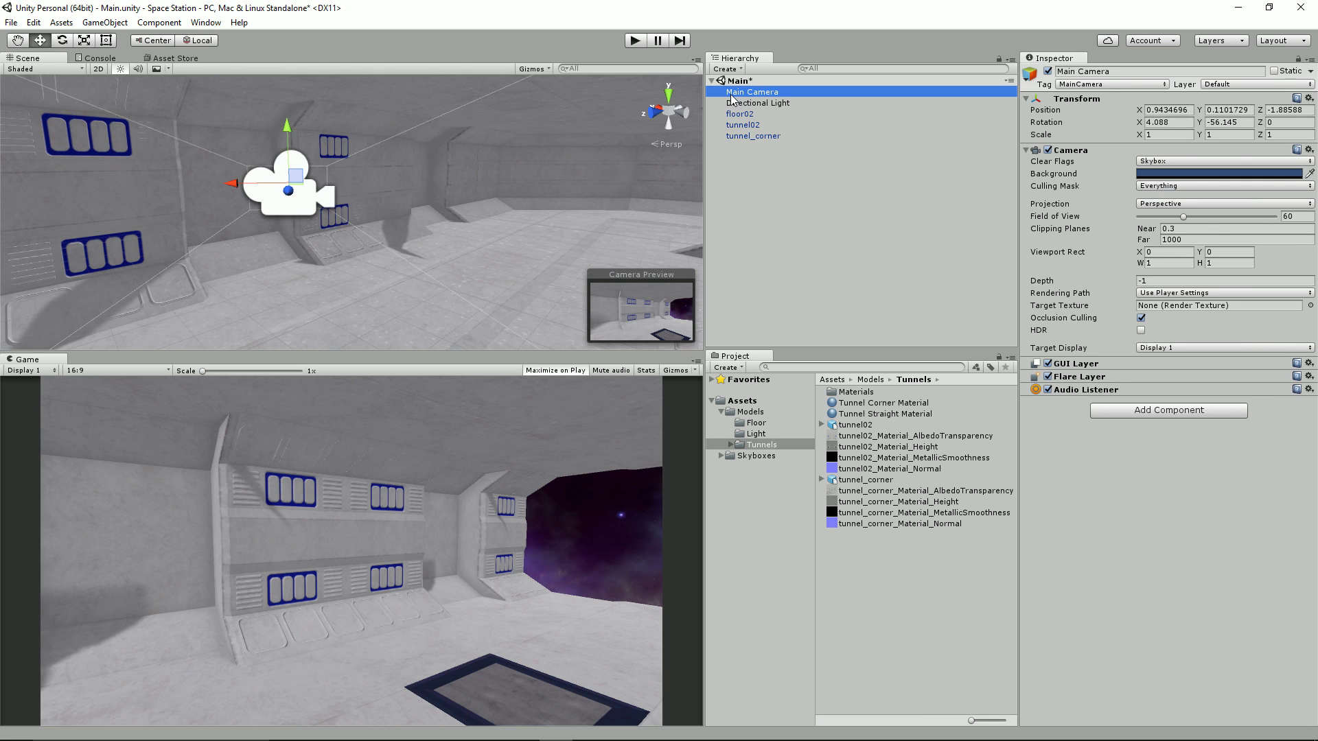
left_click(114, 25)
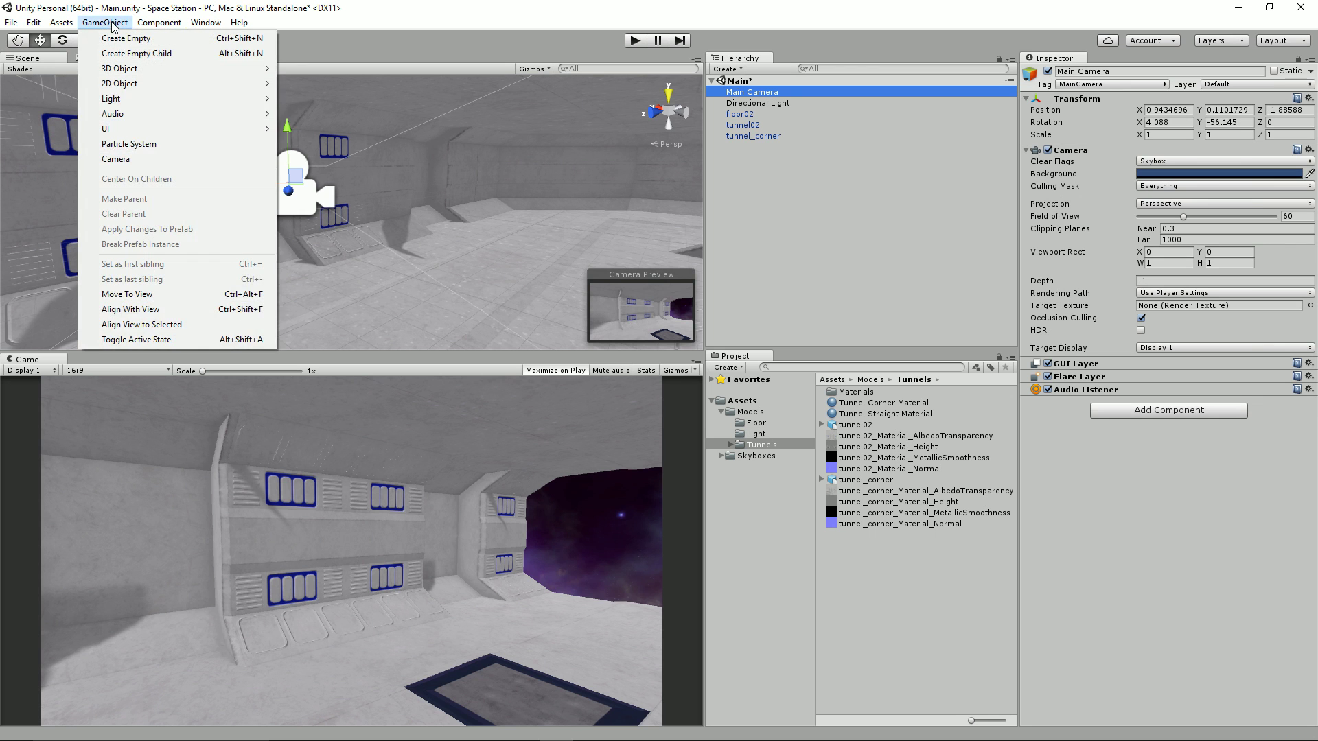
left_click(209, 311)
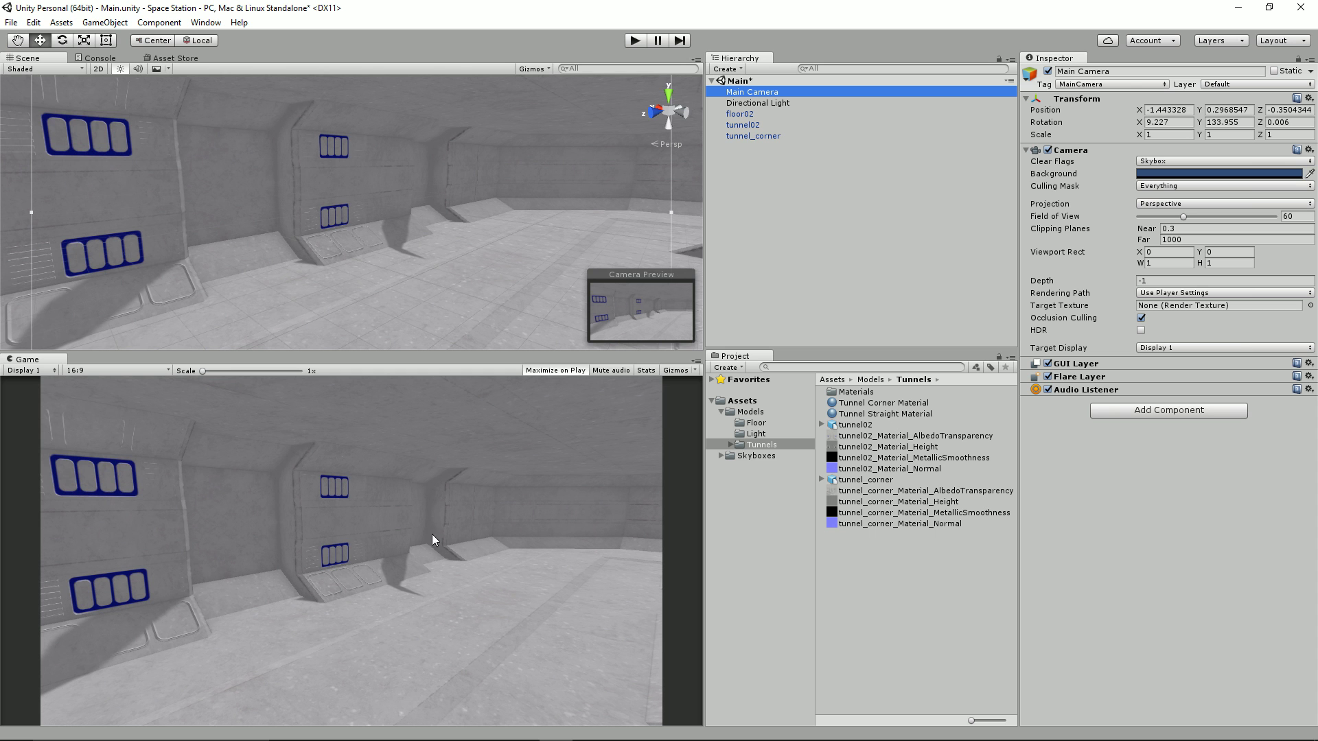
Inspect the joined straight and corner tunnels from outside, both along the open side and from above.
scroll(403, 192, "down", 10)
left_click_drag(422, 212, 435, 256, "alt")
scroll(436, 255, "down", 3)
middle_click_drag(506, 219, 282, 185)
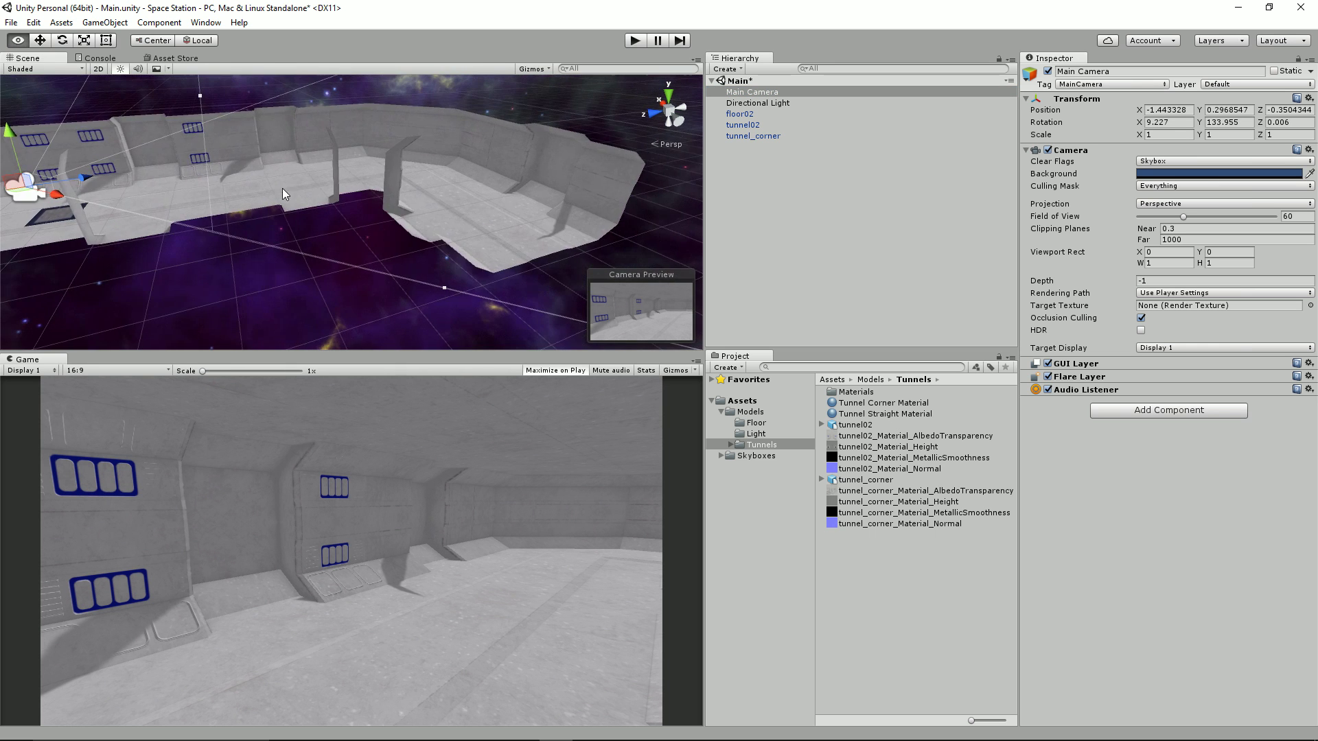
scroll(378, 166, "up", 4)
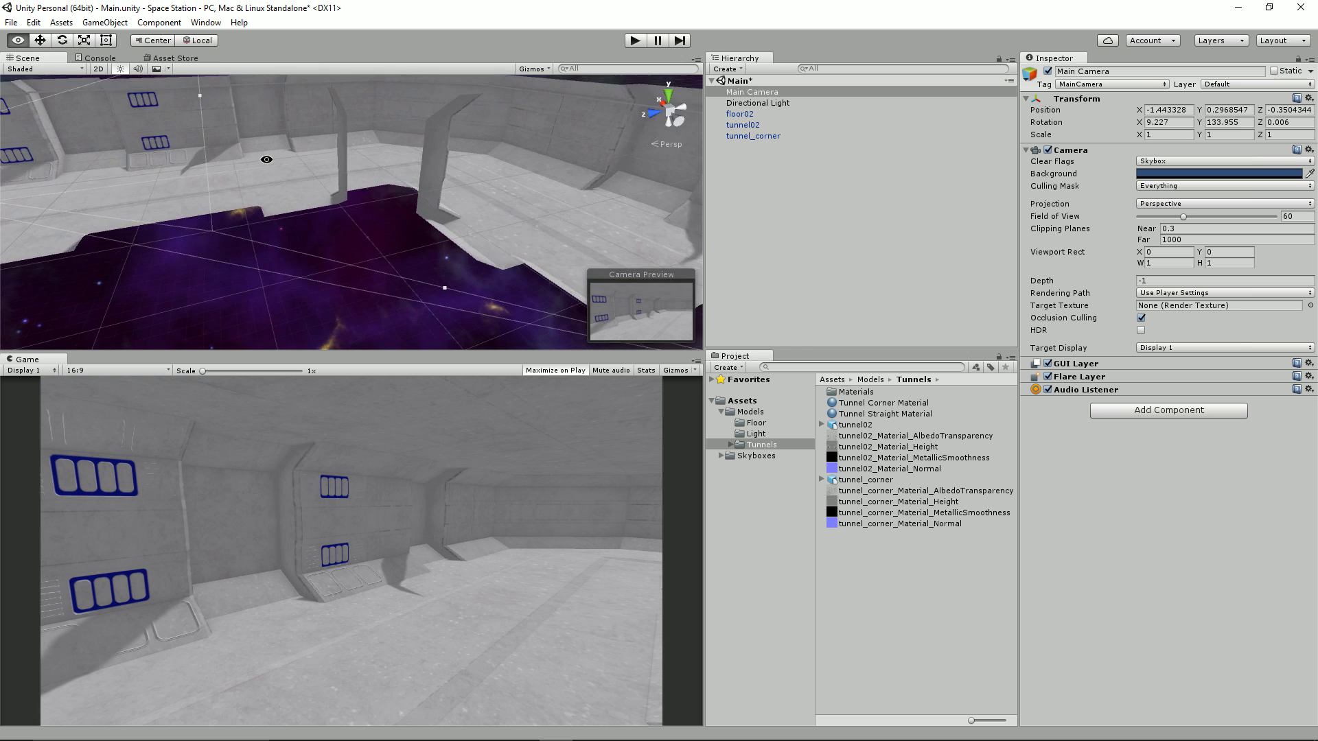
middle_click_drag(205, 141, 389, 222)
scroll(377, 216, "up", 4)
scroll(627, 176, "down", 4)
middle_click_drag(628, 176, 426, 167)
scroll(452, 197, "down", 4)
left_click_drag(452, 196, 513, 230, "alt")
scroll(513, 230, "down", 4)
scroll(372, 227, "down", 6)
middle_click_drag(373, 228, 547, 153)
left_click_drag(528, 165, 517, 272, "alt")
middle_click_drag(516, 272, 432, 265)
Duplicate tunnel_corner and, in a top view, move the copy along Z to about 9.5, beyond the straight tunnel's open end.
left_click(670, 98)
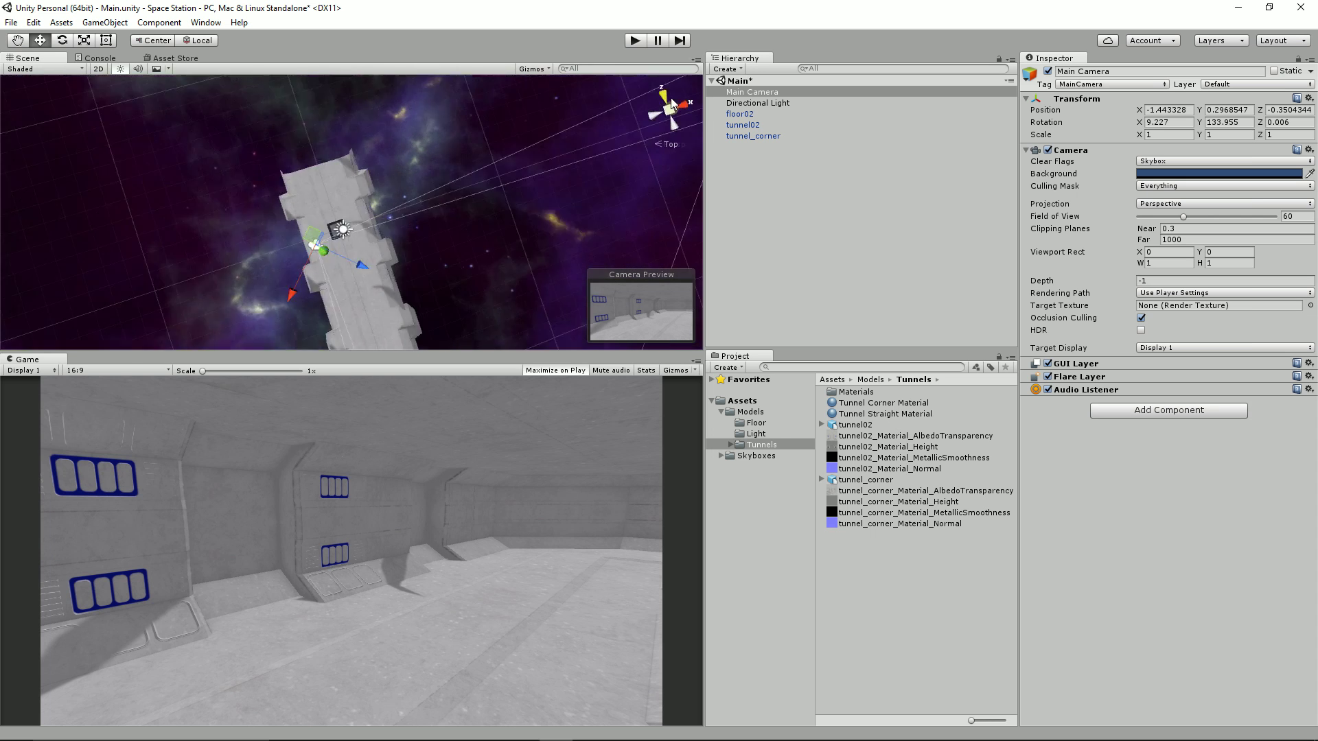
left_click(98, 68)
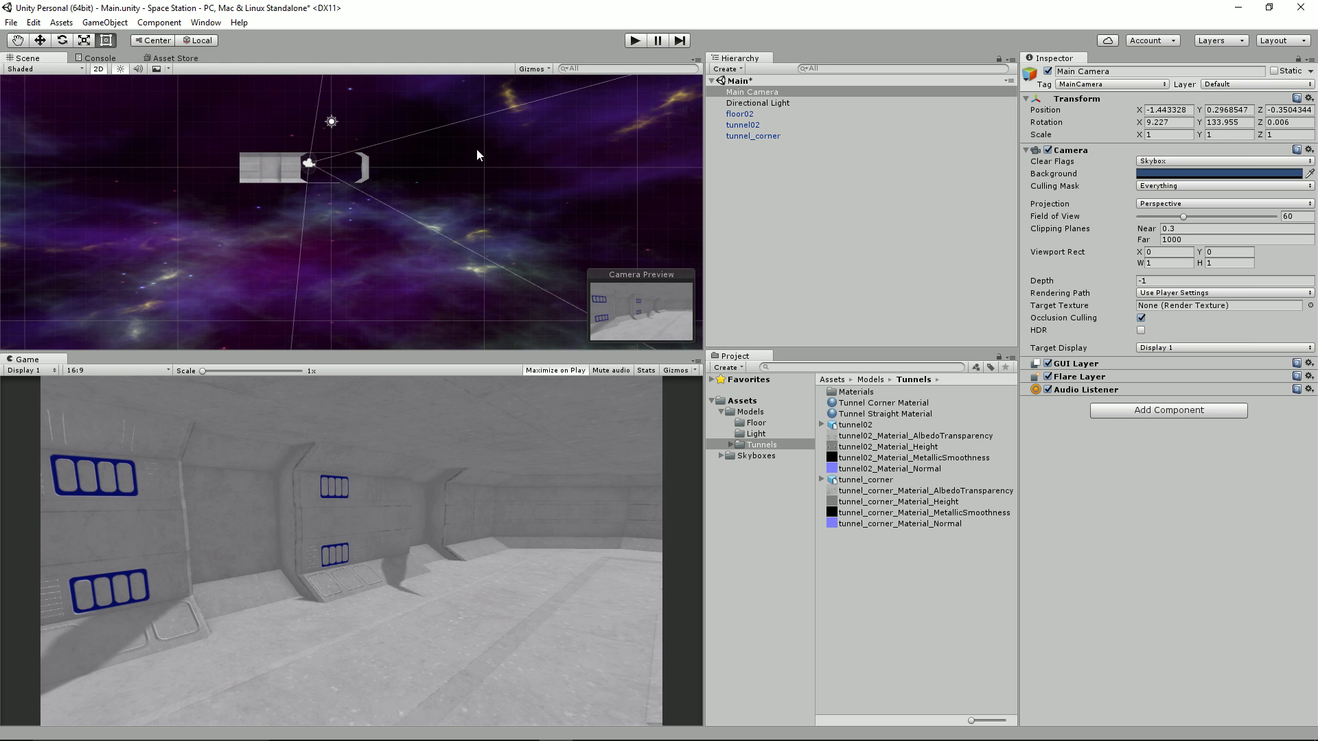
left_click(98, 68)
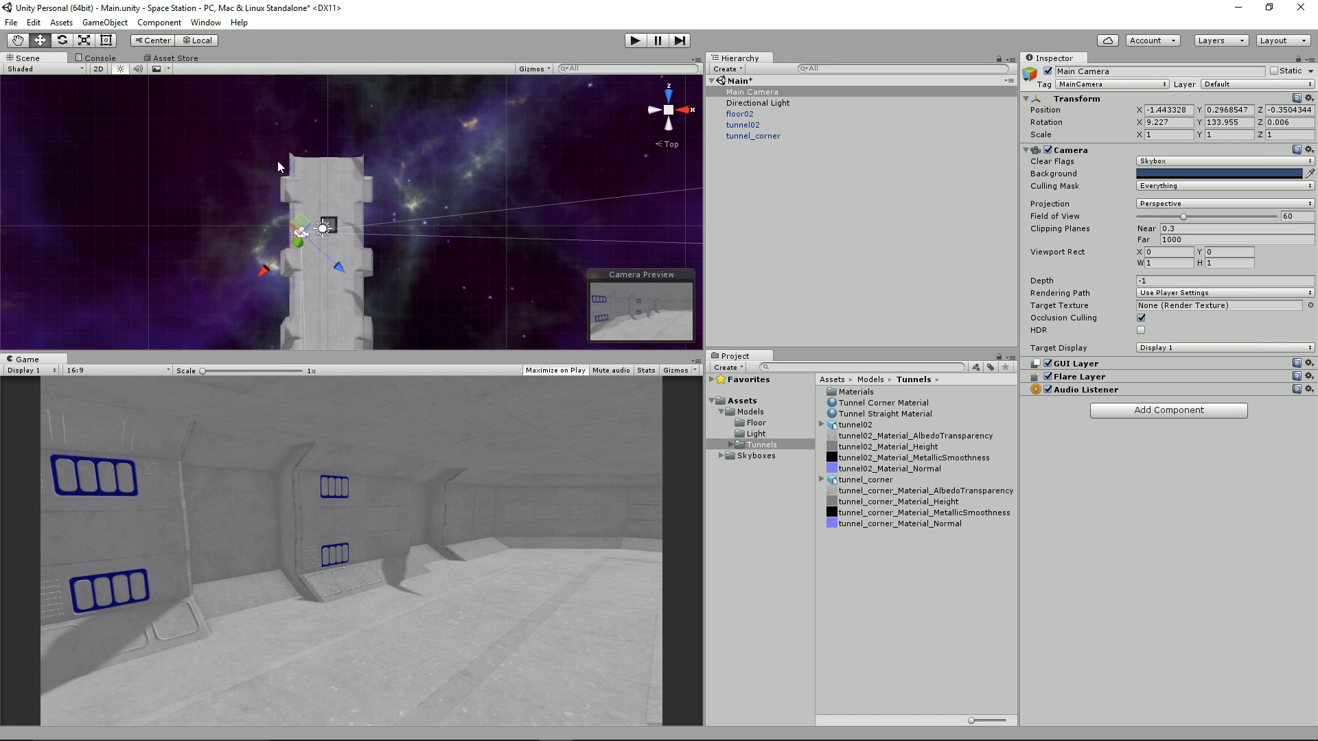
middle_click_drag(382, 175, 444, 187)
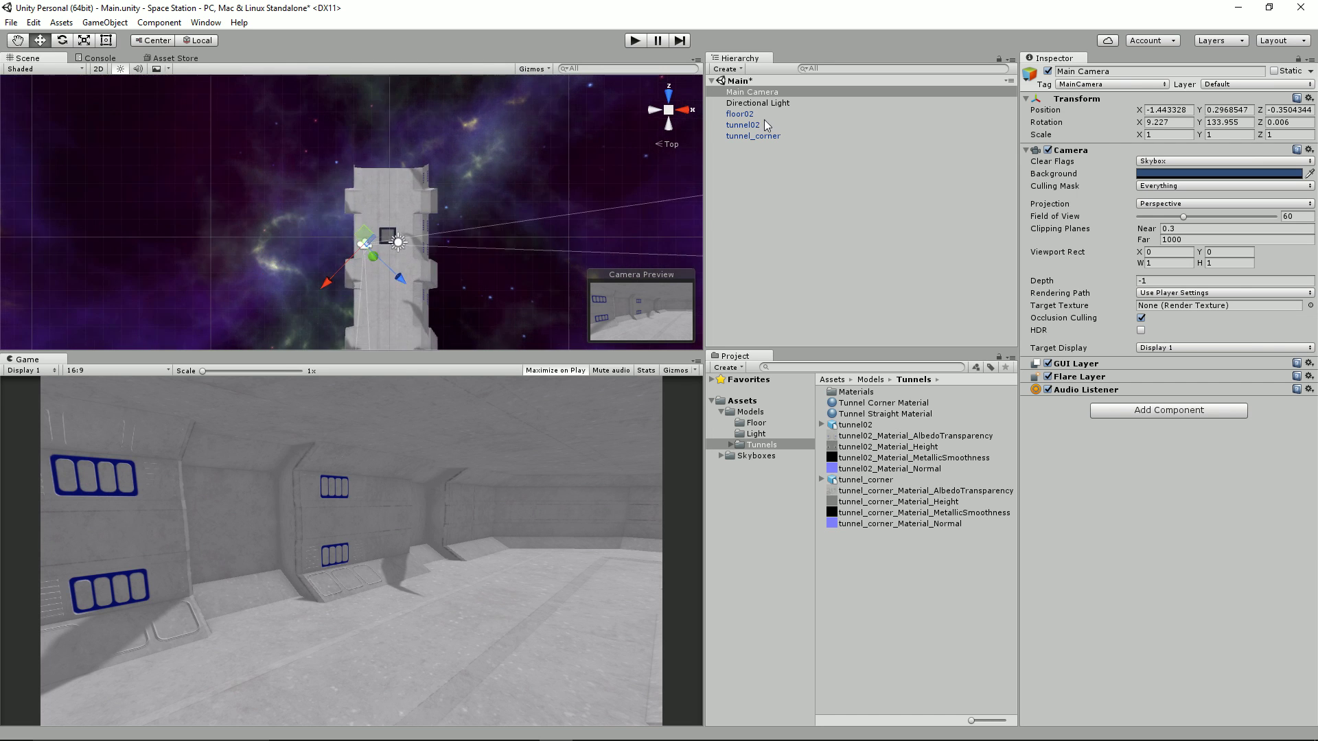
left_click(748, 137)
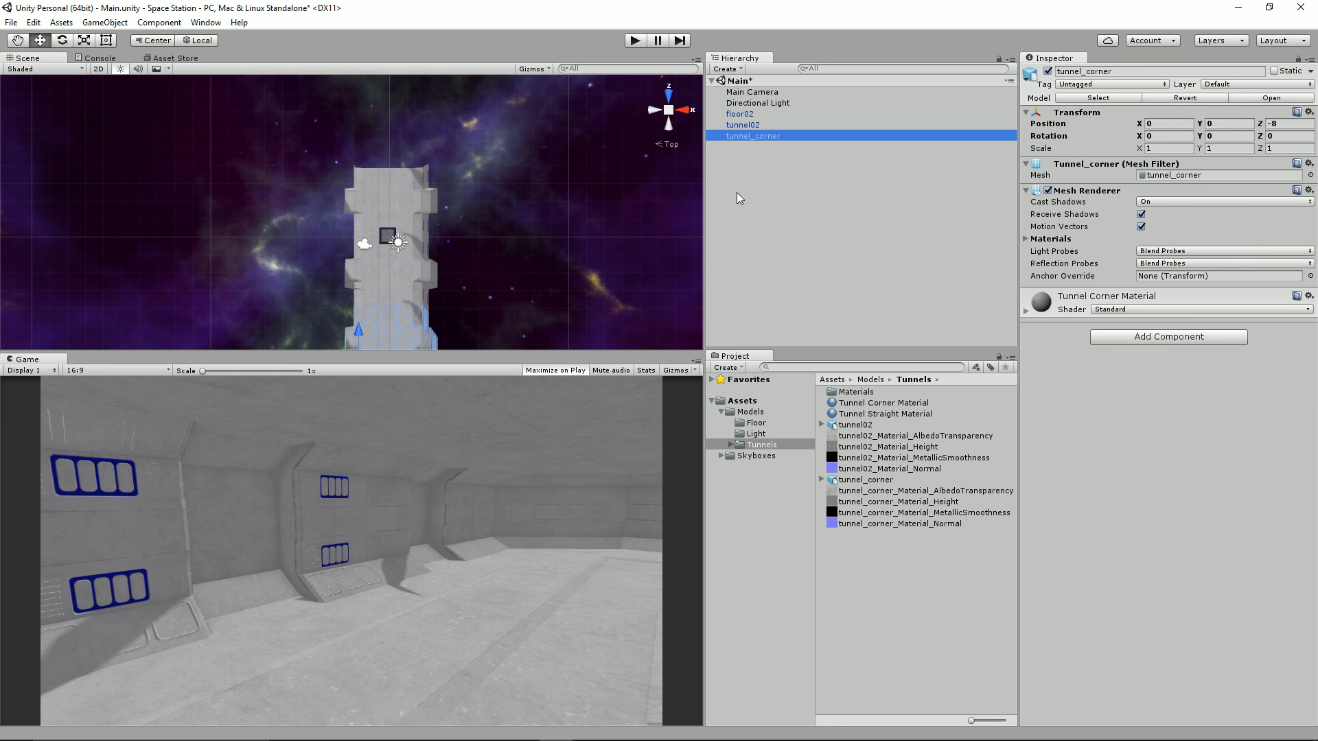
key("ctrl+d")
scroll(509, 222, "down", 4)
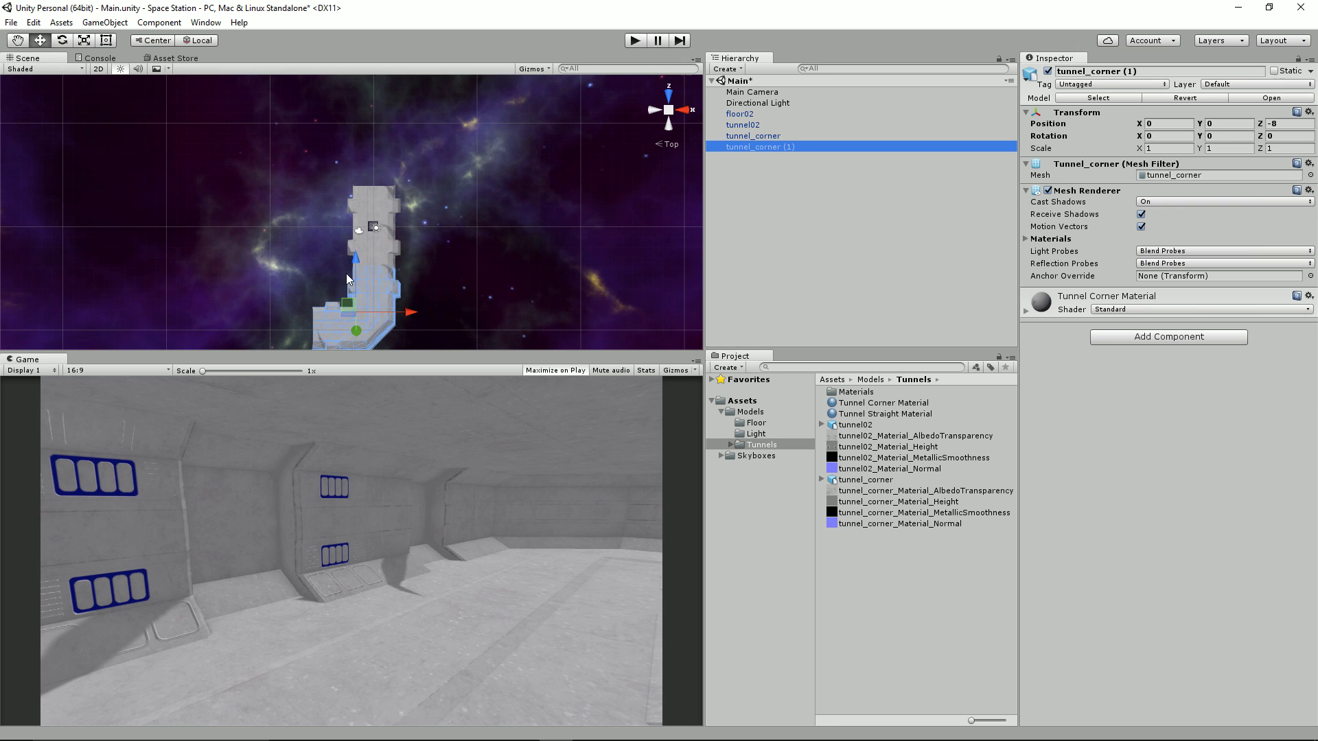
left_click_drag(357, 262, 357, 79)
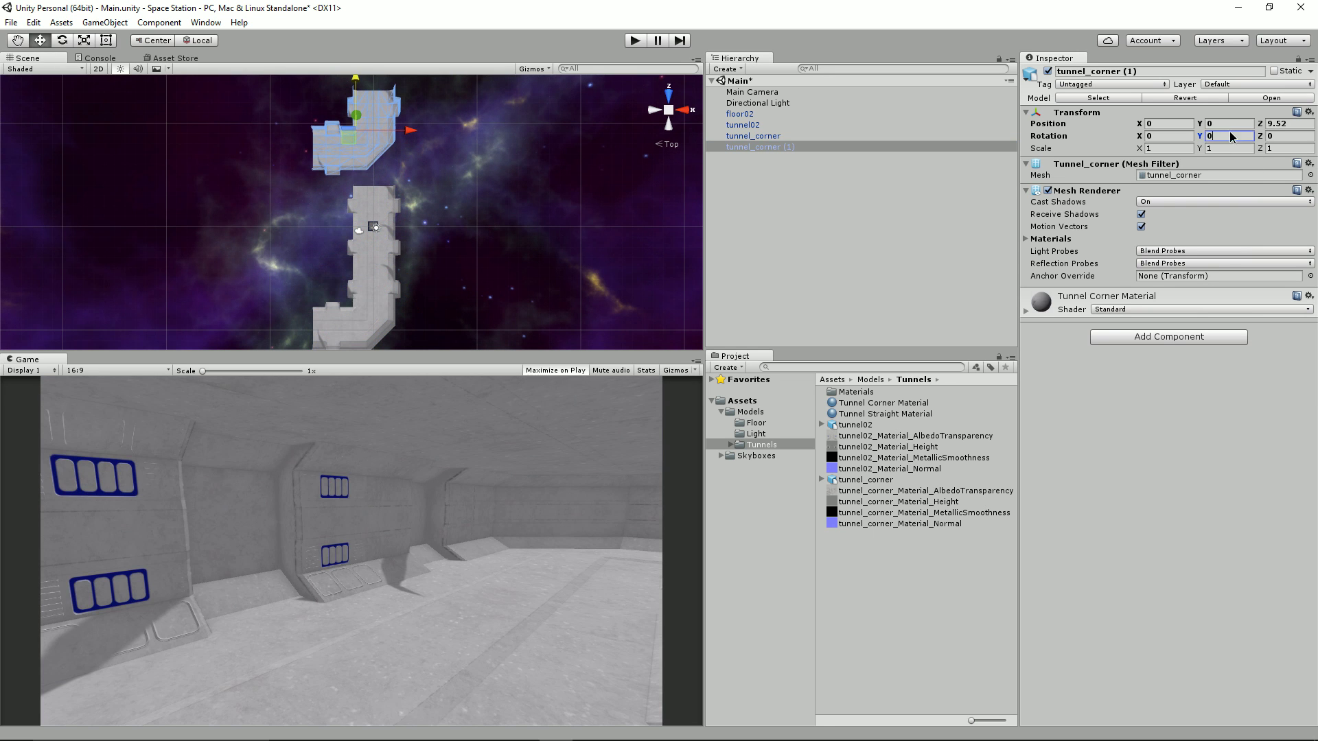
Set the duplicated corner's Y rotation to -90 so its opening faces the straight tunnel.
type("90")
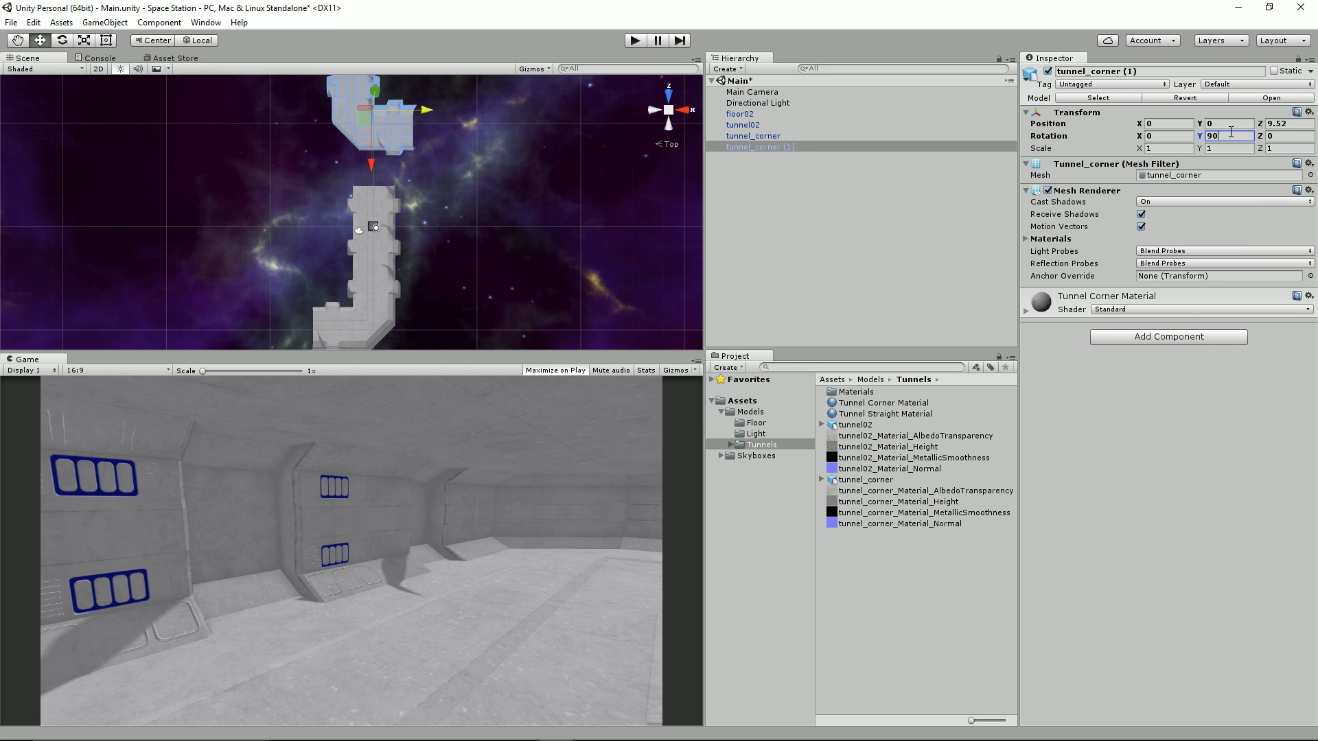
key("BackSpace")
key("BackSpace")
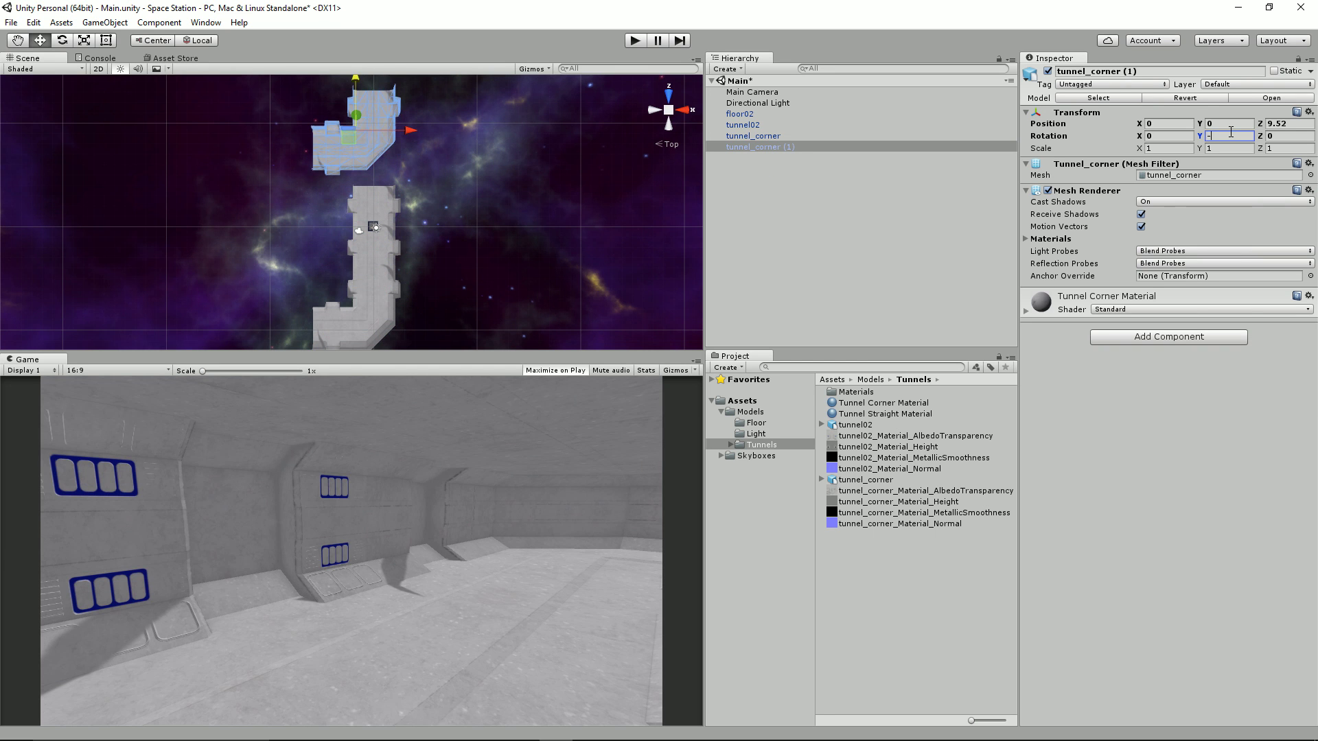
type("-90")
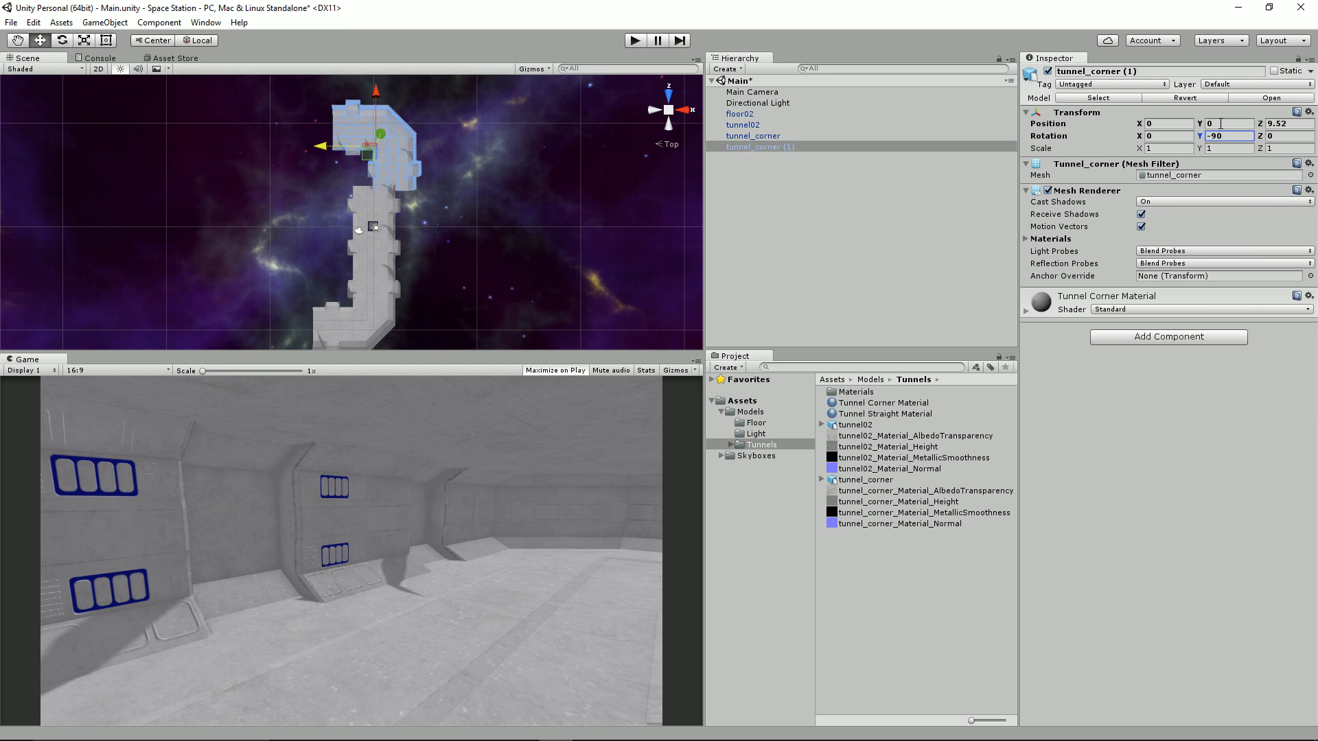
left_click_drag(1201, 122, 1206, 107)
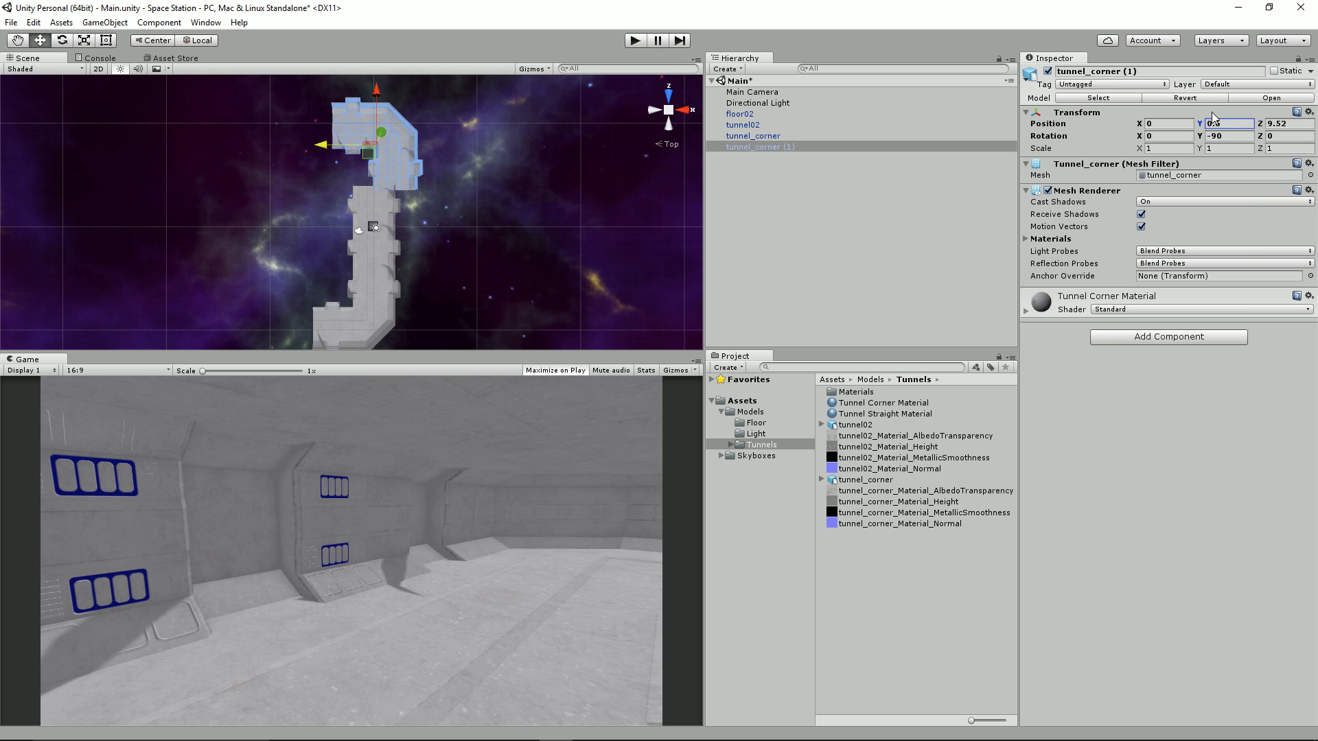
left_click(1232, 122)
type("0")
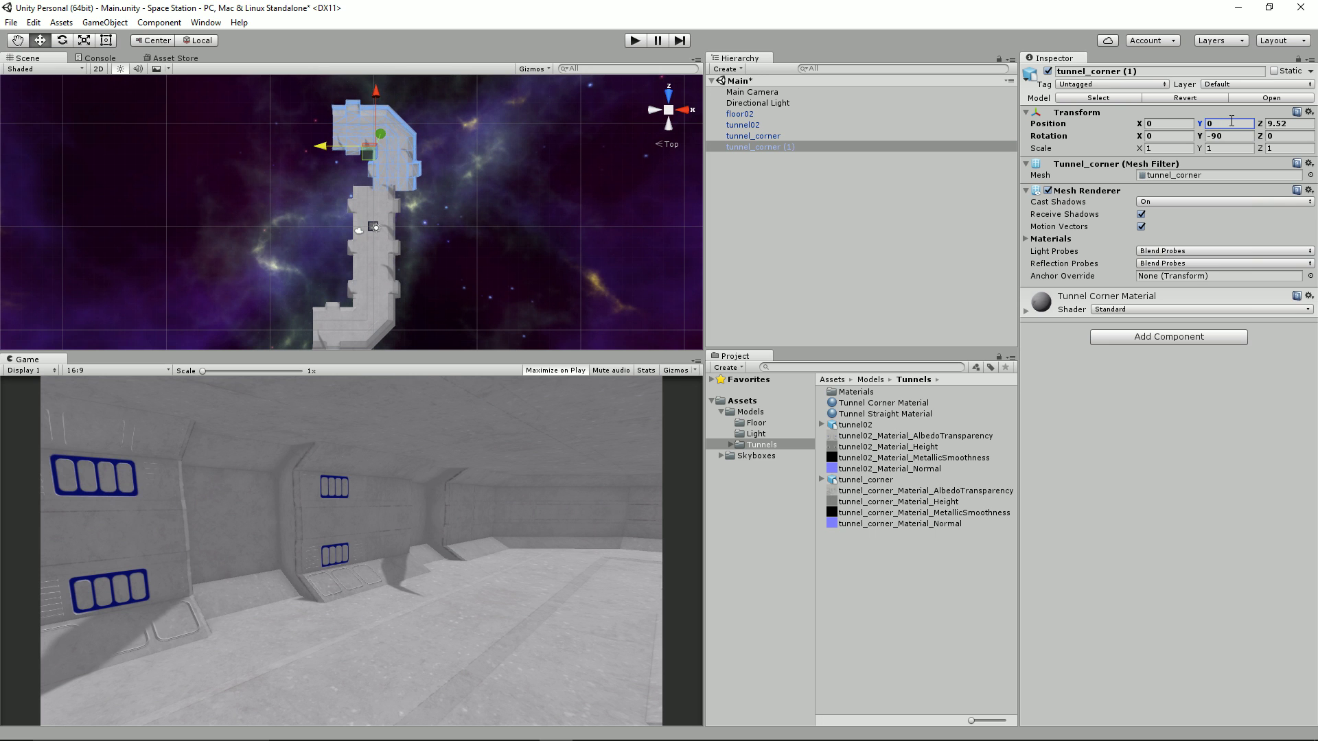
Set the duplicated corner's X position to -2 to line it up with the straight tunnel.
left_click(1141, 126)
left_click_drag(1141, 126, 1097, 133)
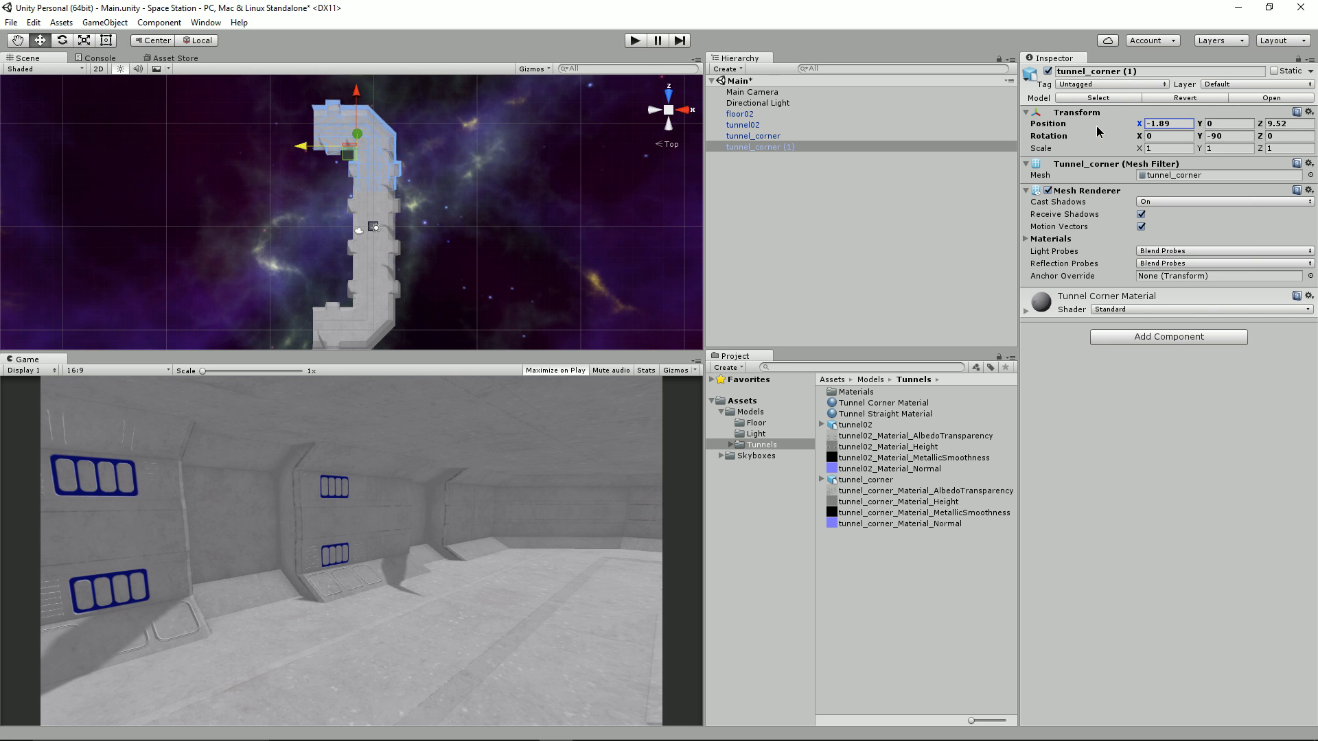
left_click(1191, 124)
type("-2")
Set the duplicated corner's Z position to 10 at the end of the straight tunnel.
scroll(398, 203, "up", 15)
left_click_drag(375, 169, 562, 50, "alt")
middle_click_drag(481, 110, 613, 269)
left_click_drag(613, 270, 613, 206, "alt")
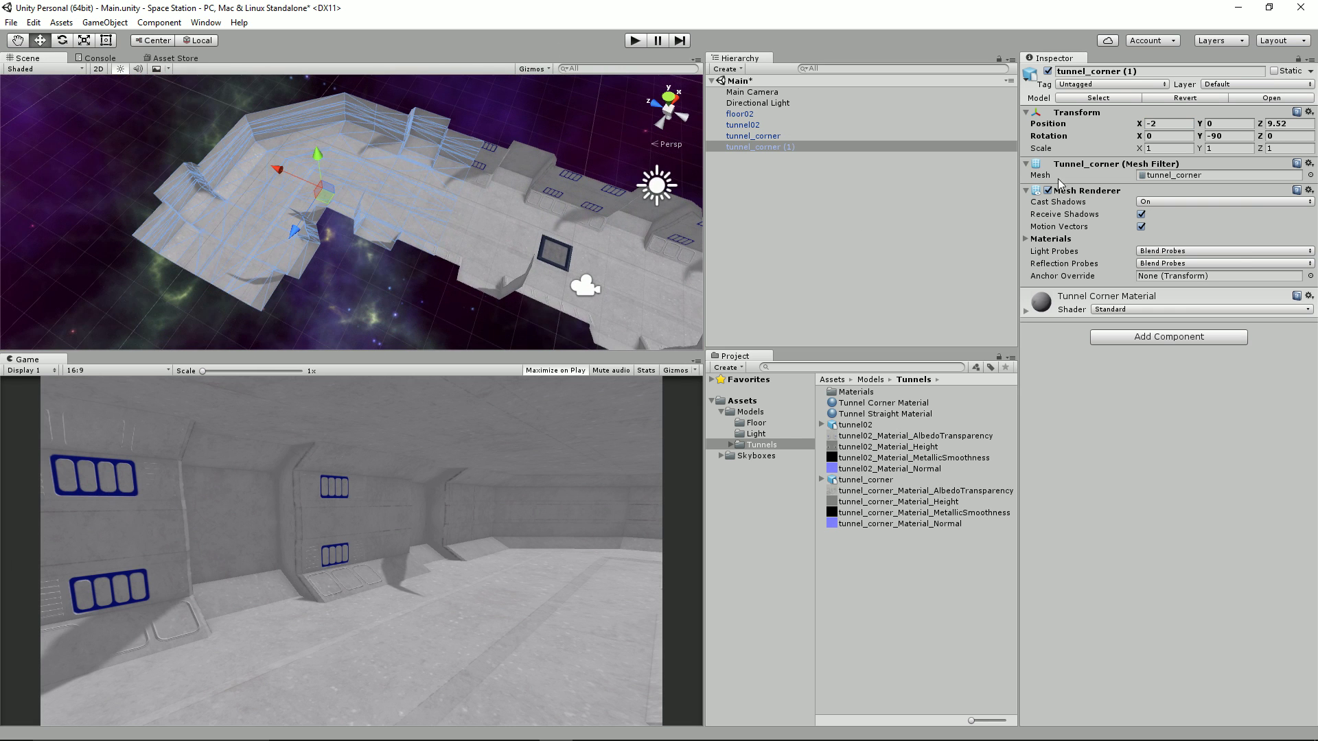
left_click(1306, 127)
type("8")
key("BackSpace")
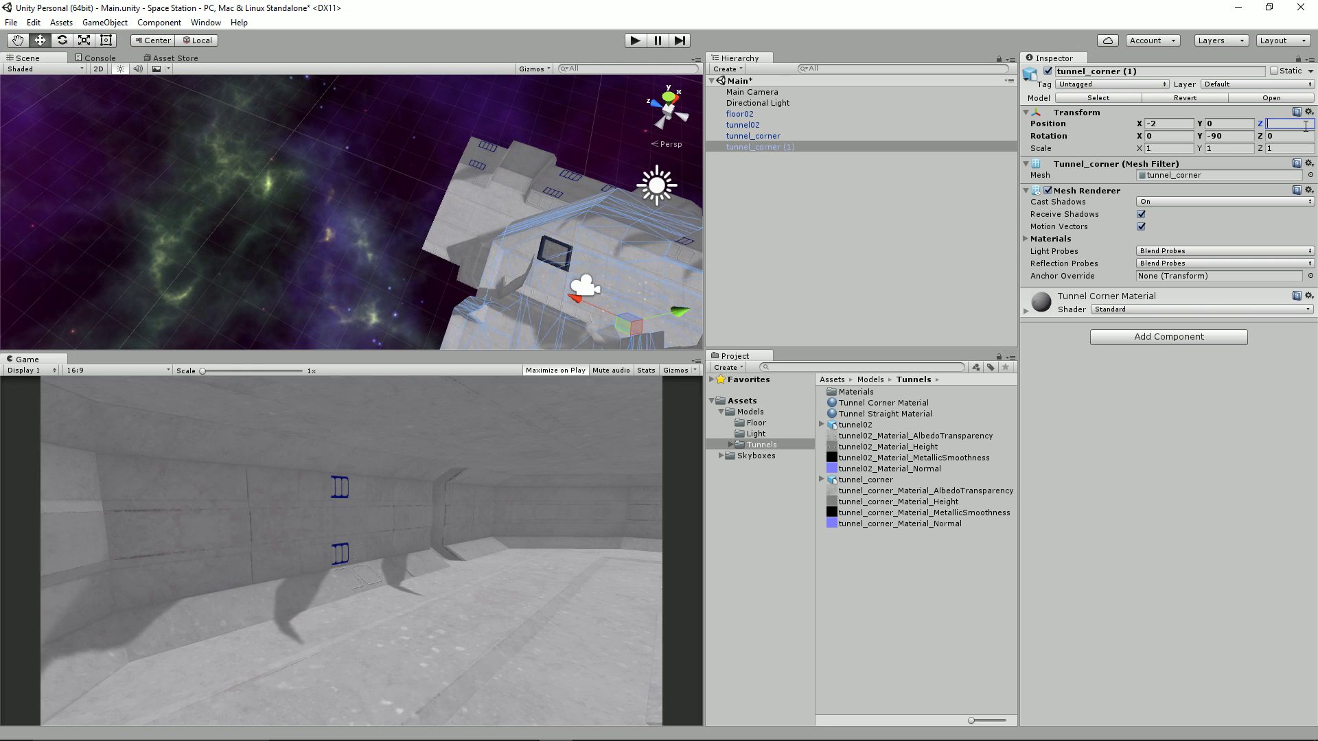
type("12")
key("BackSpace")
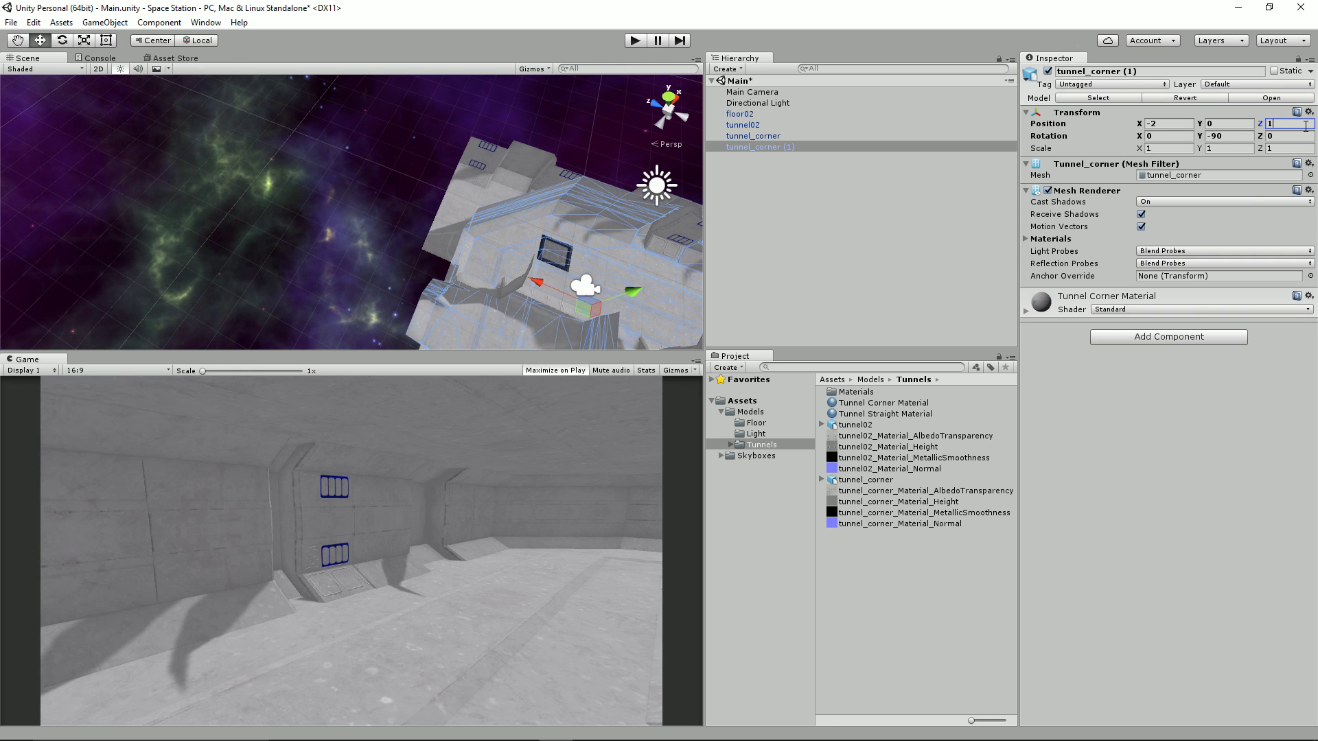
type("0")
Fine-tune the duplicated corner's Z position to 9.97 to close the gap at the tunnel joint.
scroll(658, 147, "up", 5)
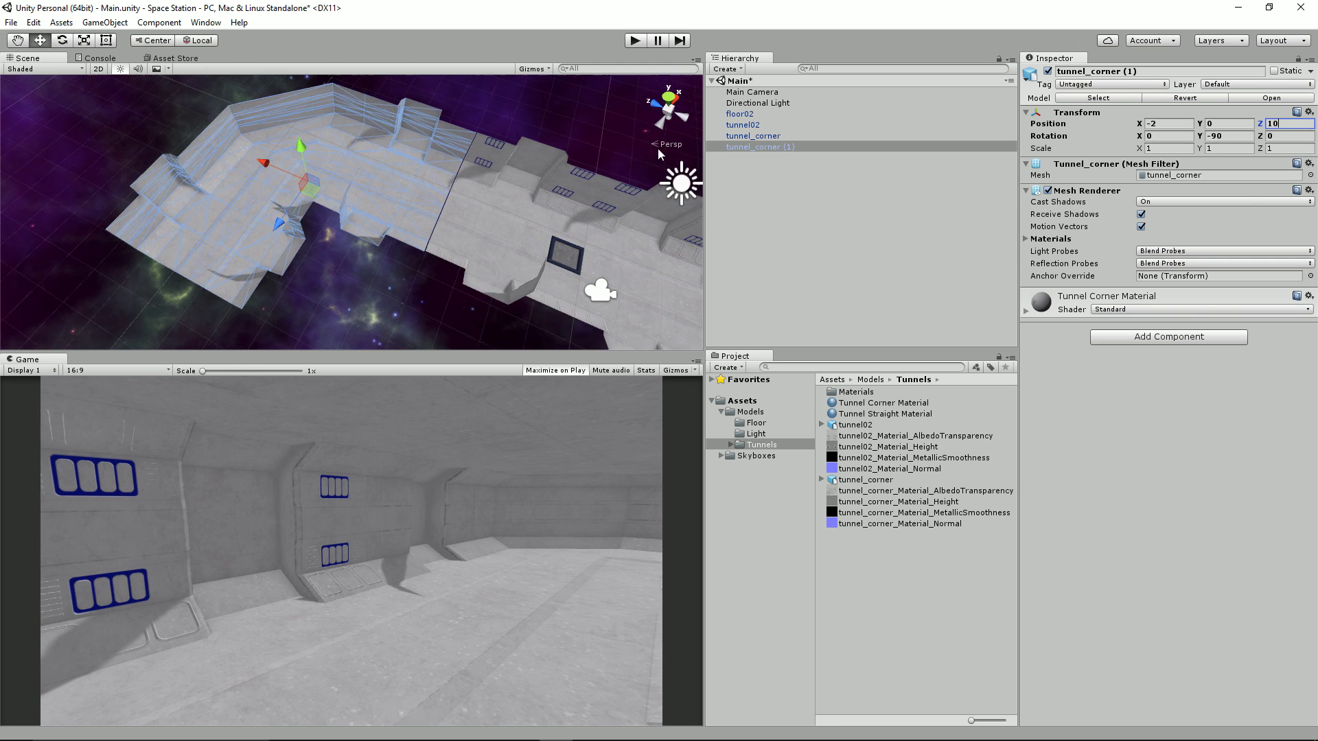
middle_click_drag(583, 85, 455, 28)
scroll(468, 95, "up", 4)
middle_click_drag(468, 95, 473, 180)
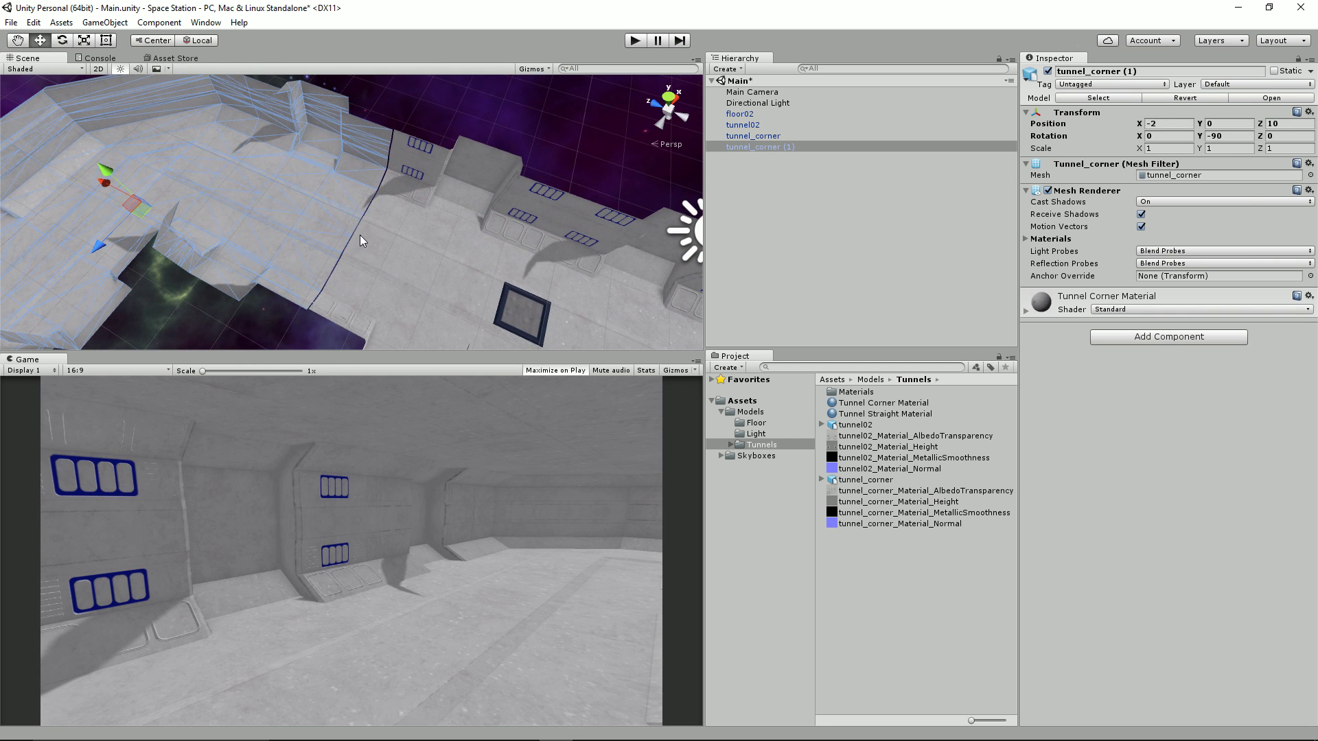
left_click_drag(1262, 125, 1265, 128)
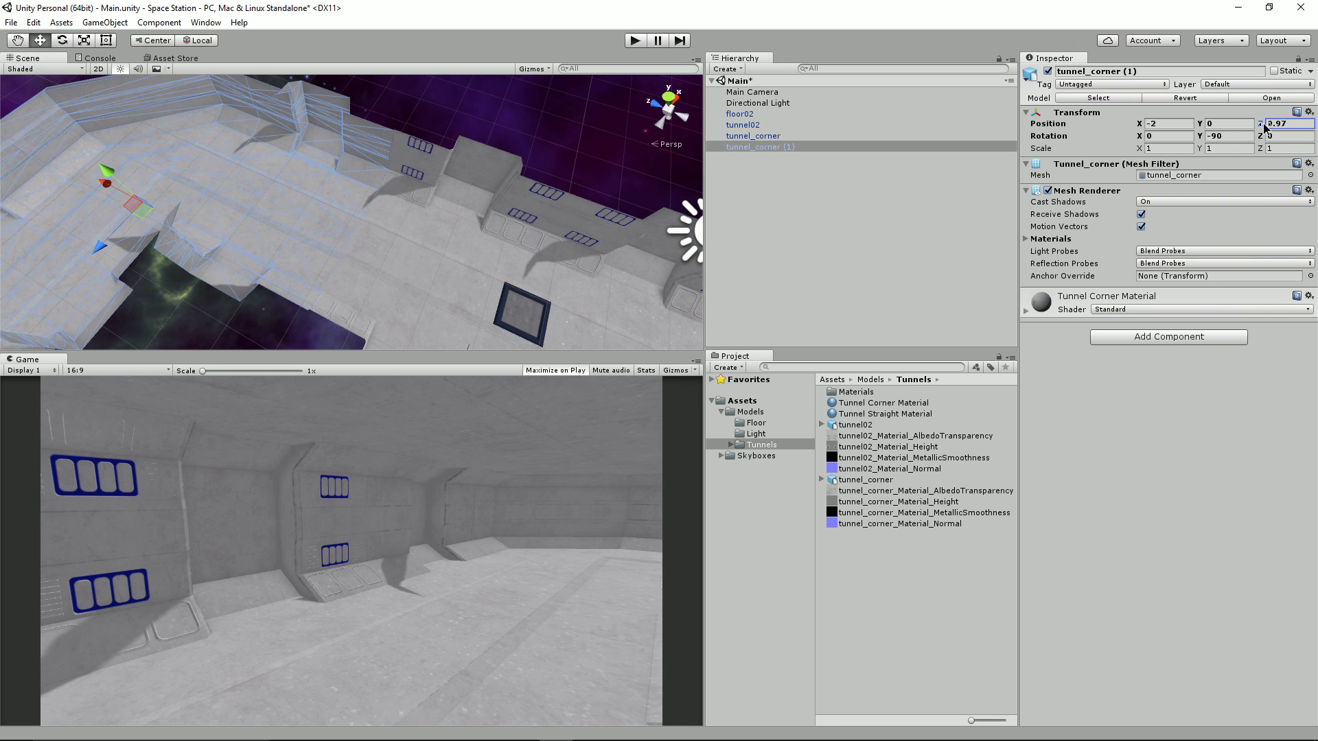
Examine the assembled tunnel with a corner at each end from several angles and distances.
left_click_drag(435, 219, 374, 189, "alt")
scroll(411, 192, "down", 5)
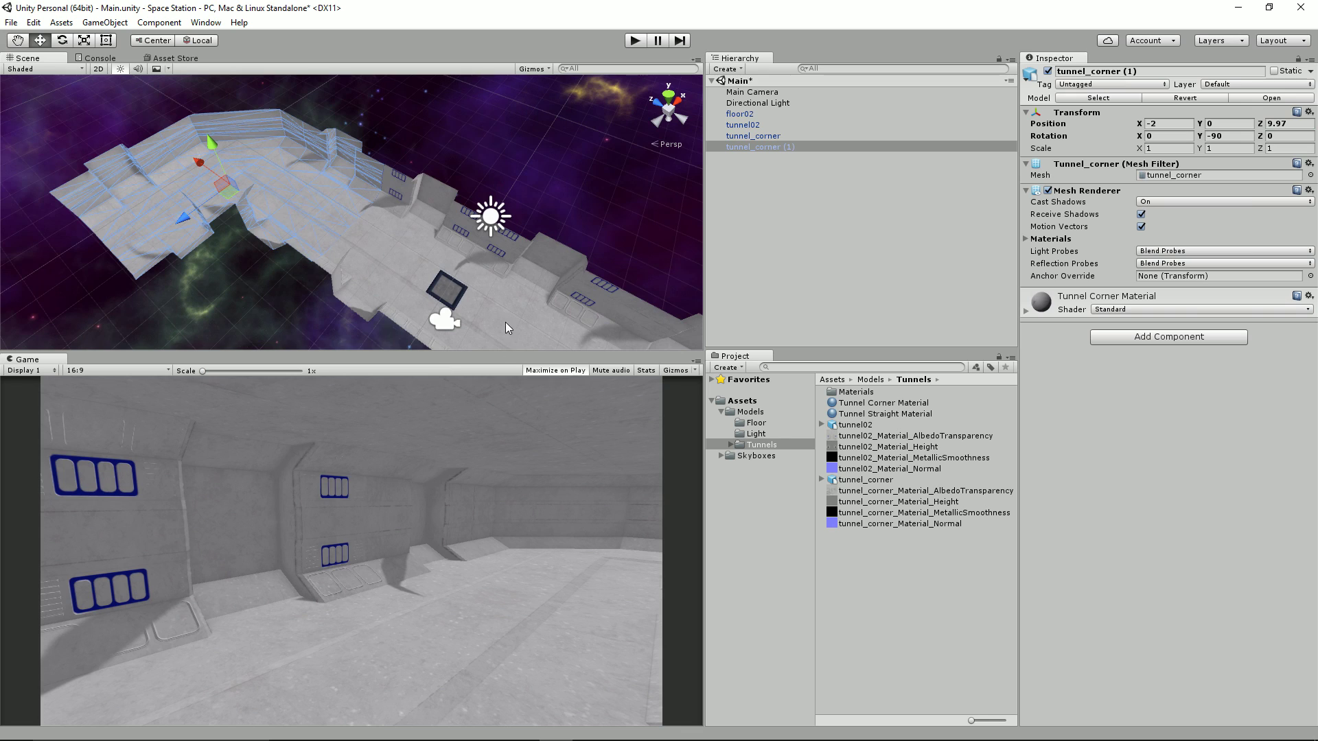
left_click_drag(506, 220, 549, 185, "alt")
scroll(334, 206, "down", 8)
scroll(341, 204, "down", 3)
left_click_drag(342, 204, 446, 247, "alt")
scroll(439, 240, "up", 5)
scroll(374, 181, "down", 6)
left_click_drag(328, 194, 290, 237, "alt")
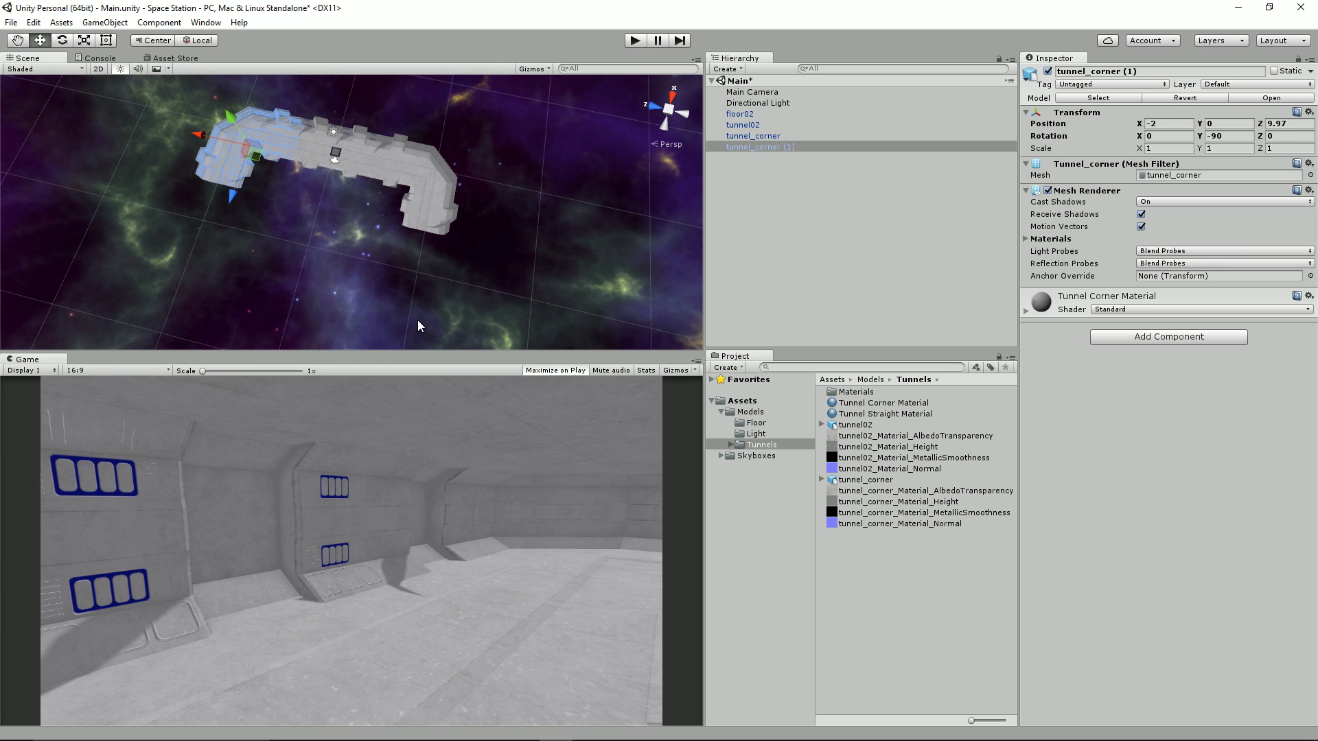
scroll(417, 319, "down", 1)
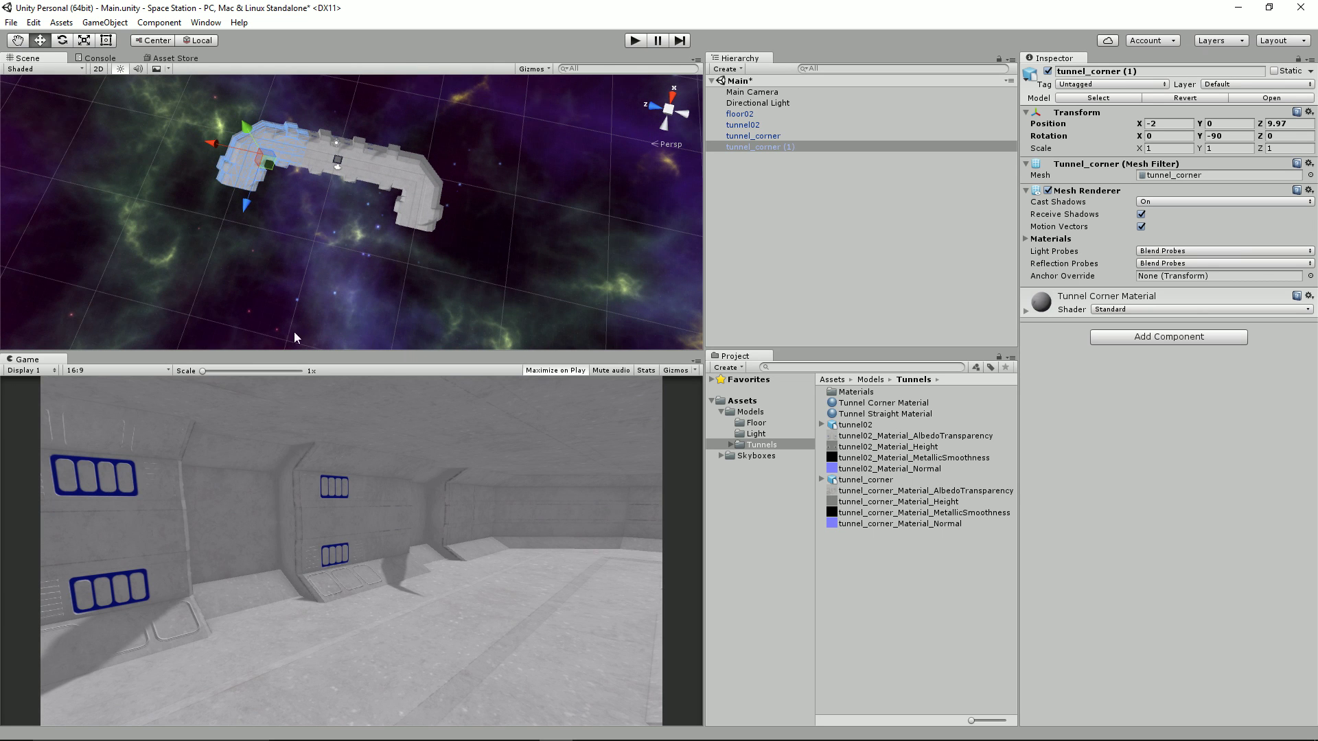
left_click_drag(326, 273, 364, 280, "alt")
scroll(364, 282, "up", 1)
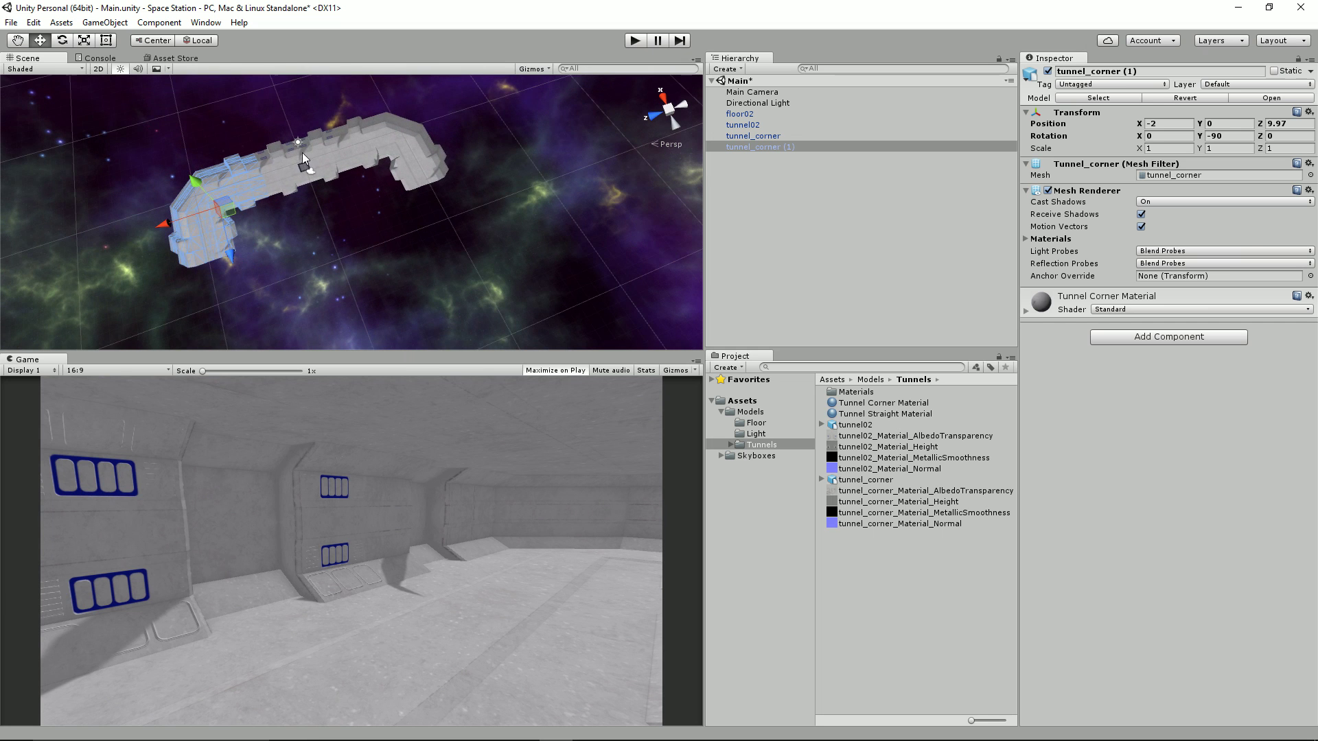
scroll(297, 232, "up", 2)
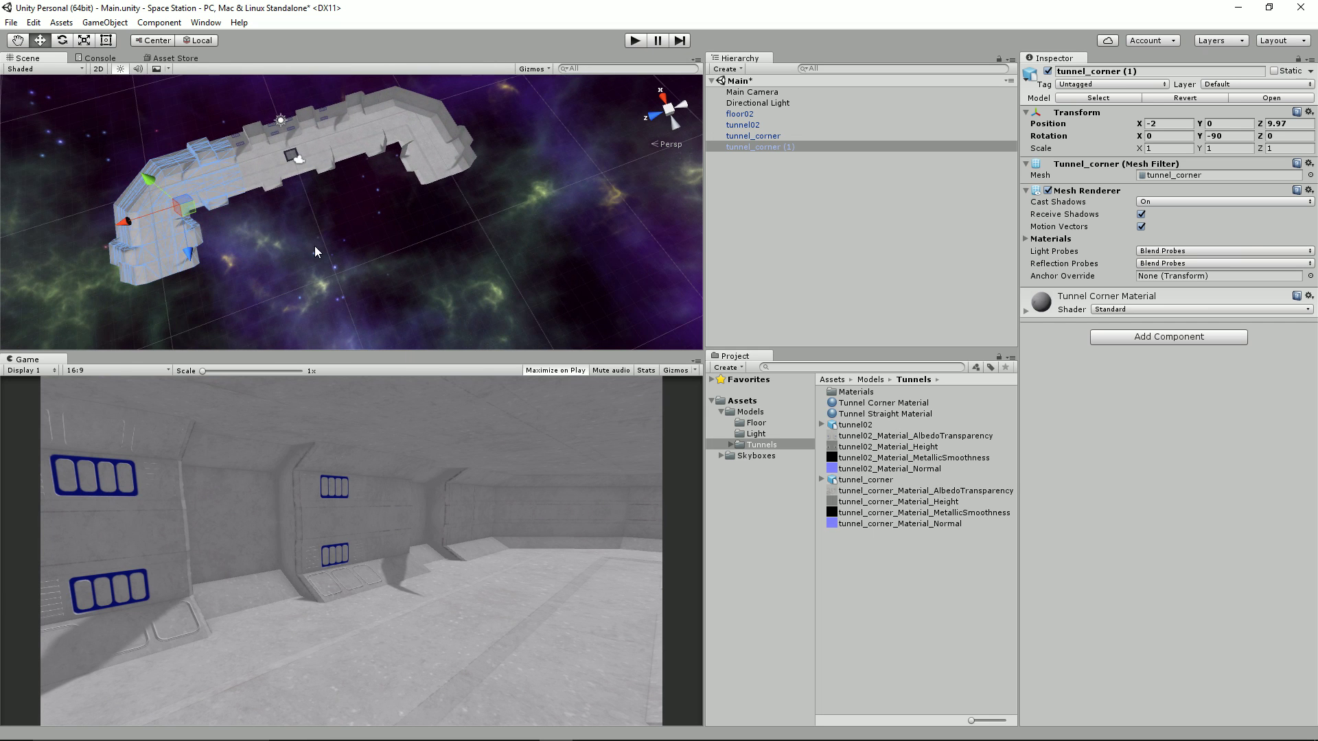
scroll(315, 247, "up", 2)
mouse_move(273, 215)
left_mouse_down("alt")
mouse_move(194, 181)
mouse_move(367, 199)
mouse_move(305, 186)
mouse_move(299, 219)
left_mouse_up("alt")
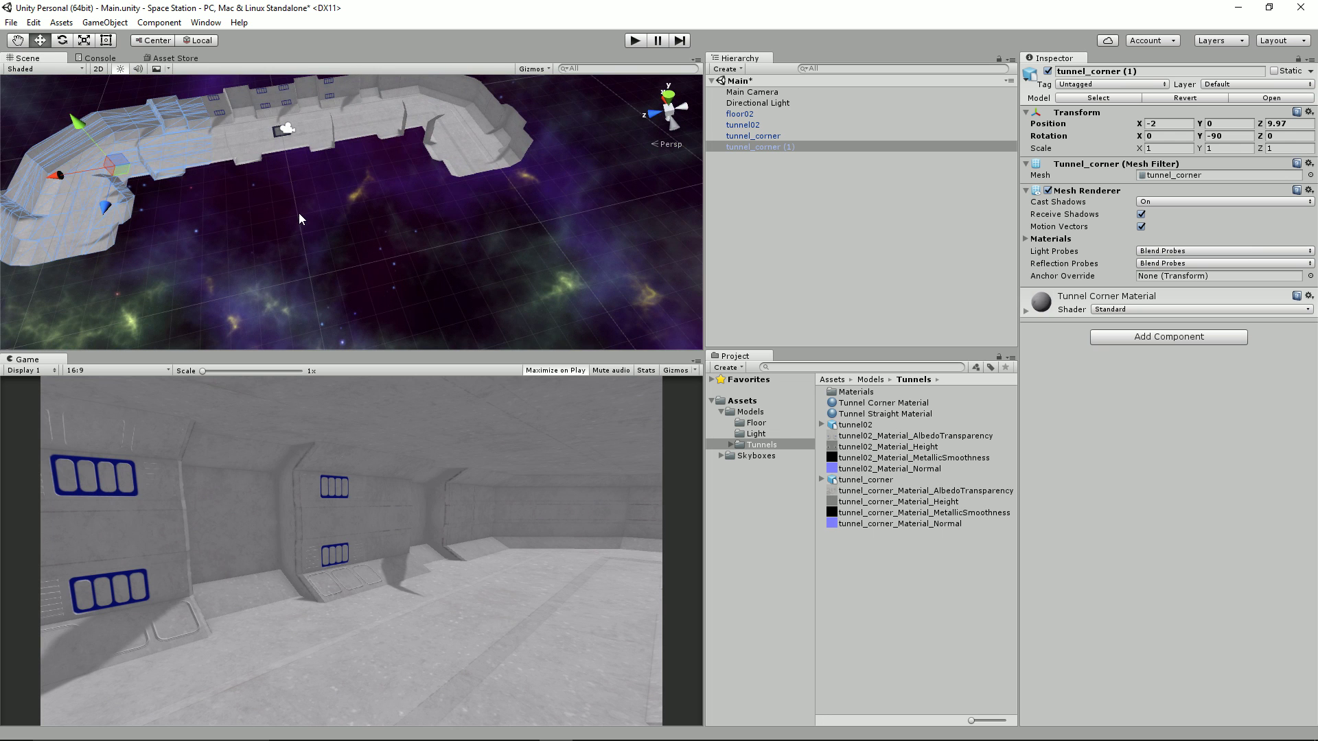